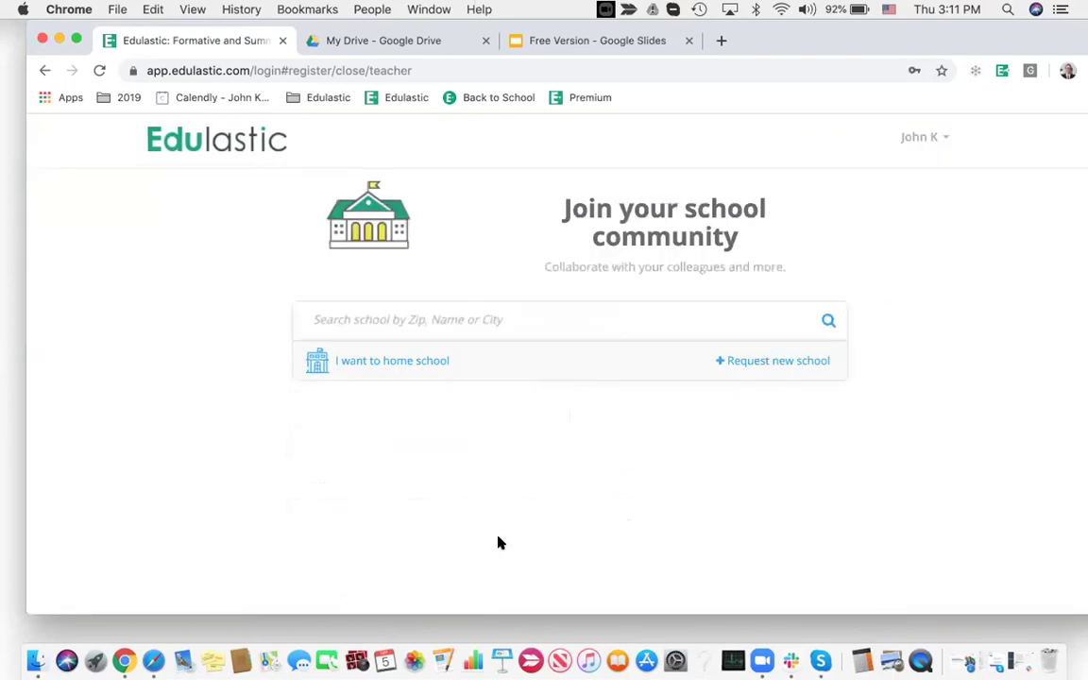
Search zip 94563, choose Del Rey Elementary (Orinda Union Elementary), and browse its teachers
{"action": "left_click", "coordinate": [429, 316]}
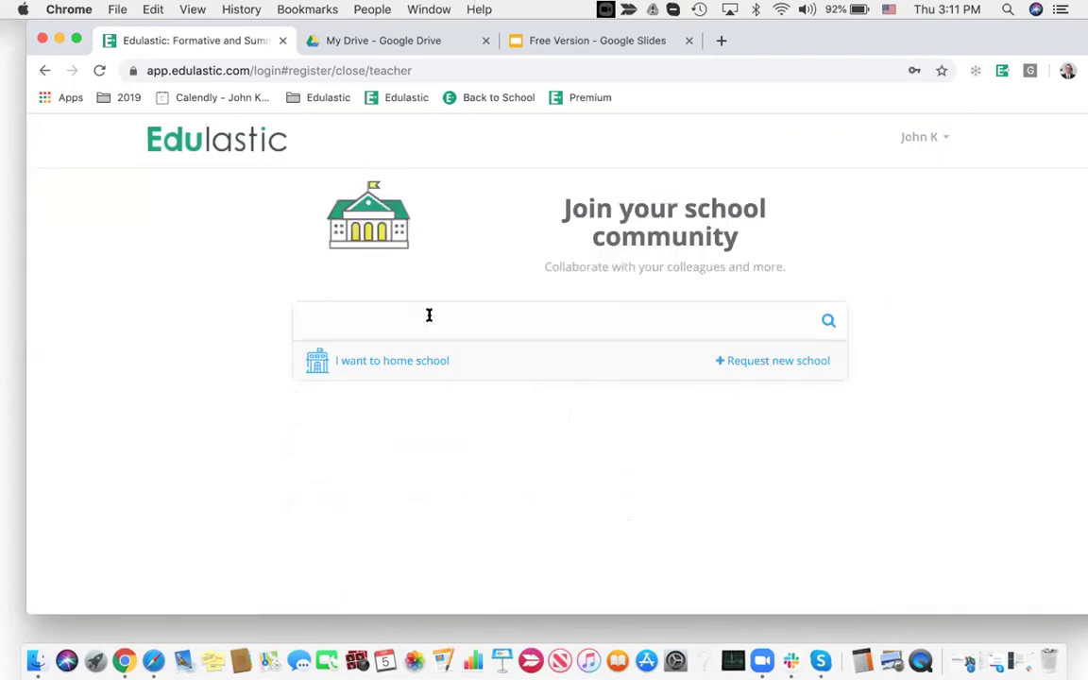
{"action": "type", "text": "94563"}
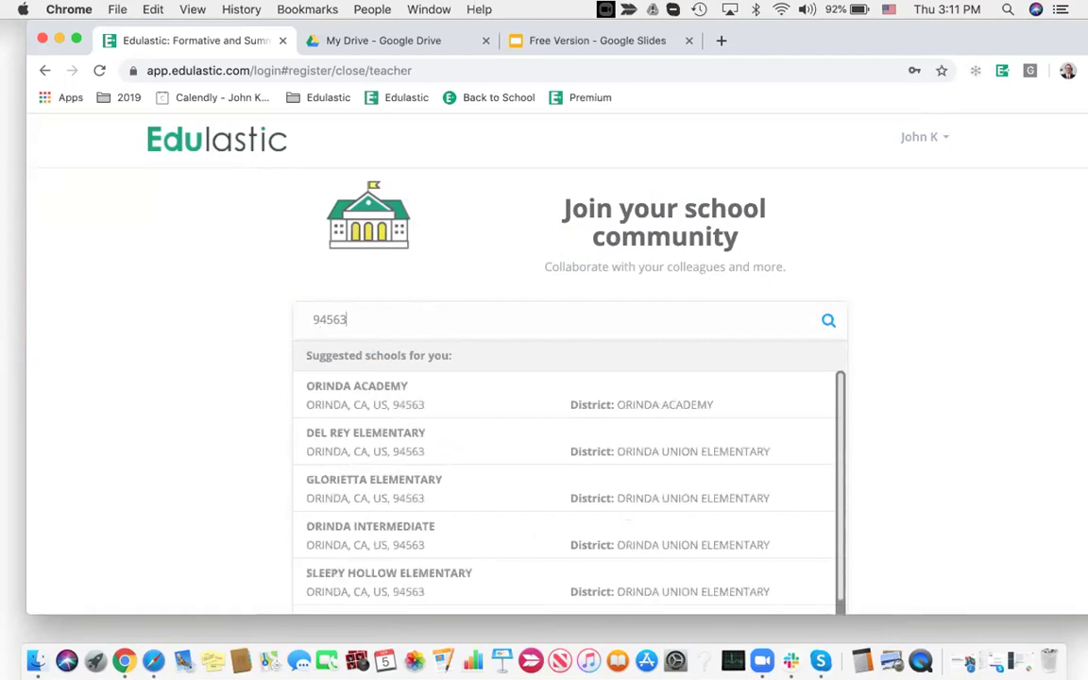
{"action": "left_click", "coordinate": [390, 439]}
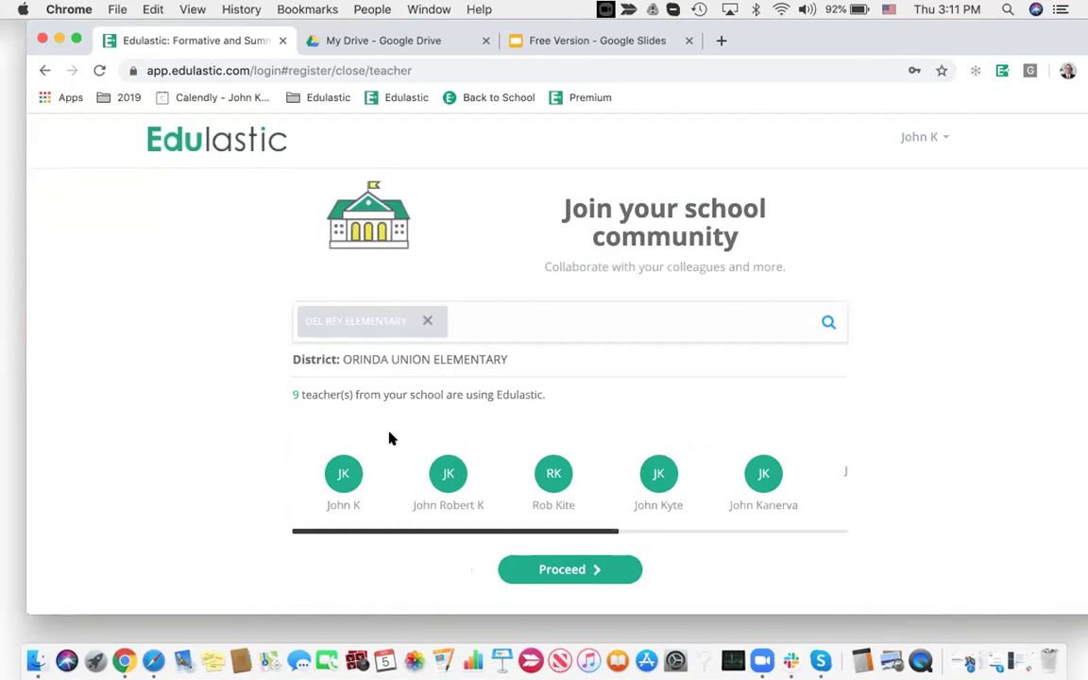
{"action": "scroll", "coordinate": [627, 467], "scroll_direction": "right", "scroll_amount": 4}
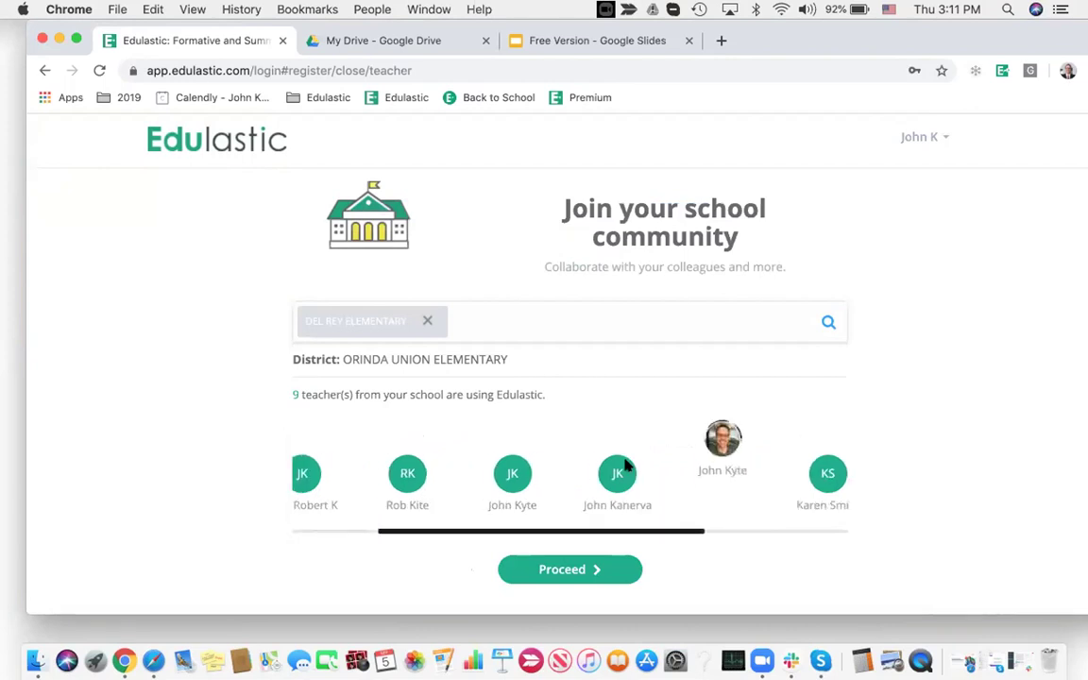
{"action": "scroll", "coordinate": [626, 463], "scroll_direction": "right", "scroll_amount": 3}
{"action": "scroll", "coordinate": [625, 464], "scroll_direction": "left", "scroll_amount": 10}
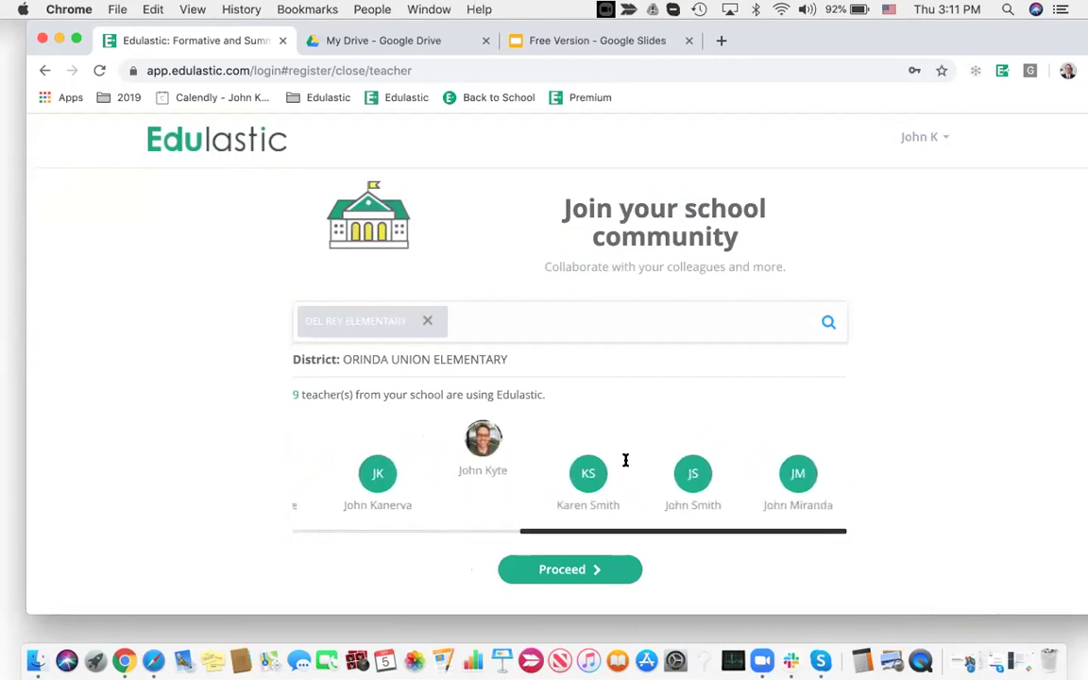
Choose Grade 3 and Math as the teaching grade and subject, then finish setup
{"action": "left_click", "coordinate": [562, 570]}
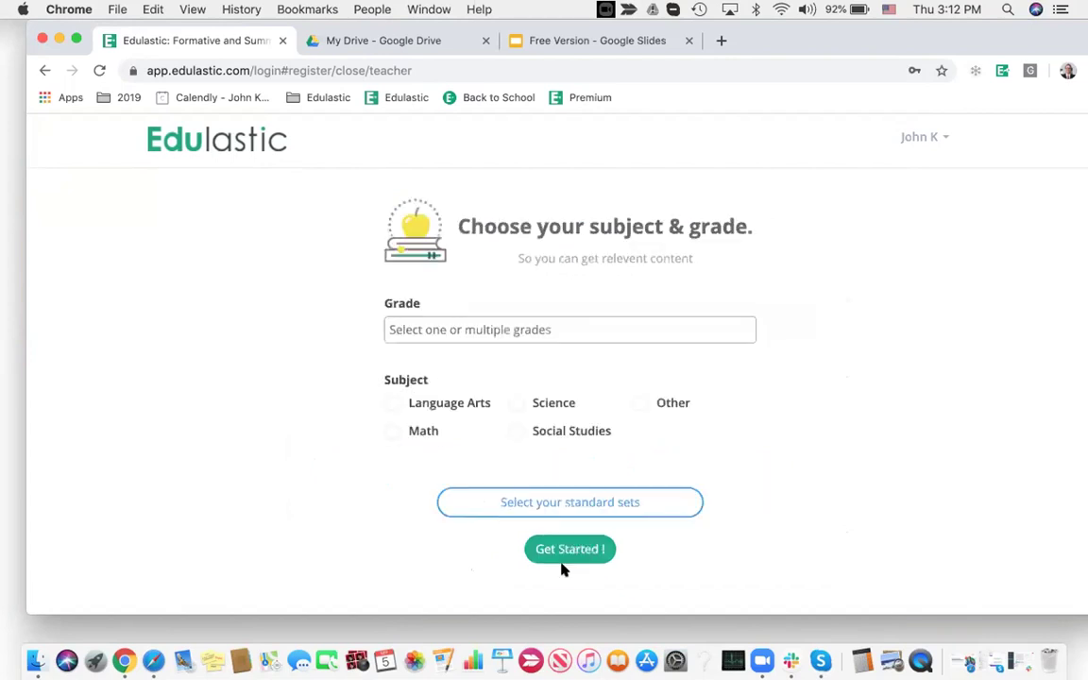
{"action": "left_click", "coordinate": [440, 329]}
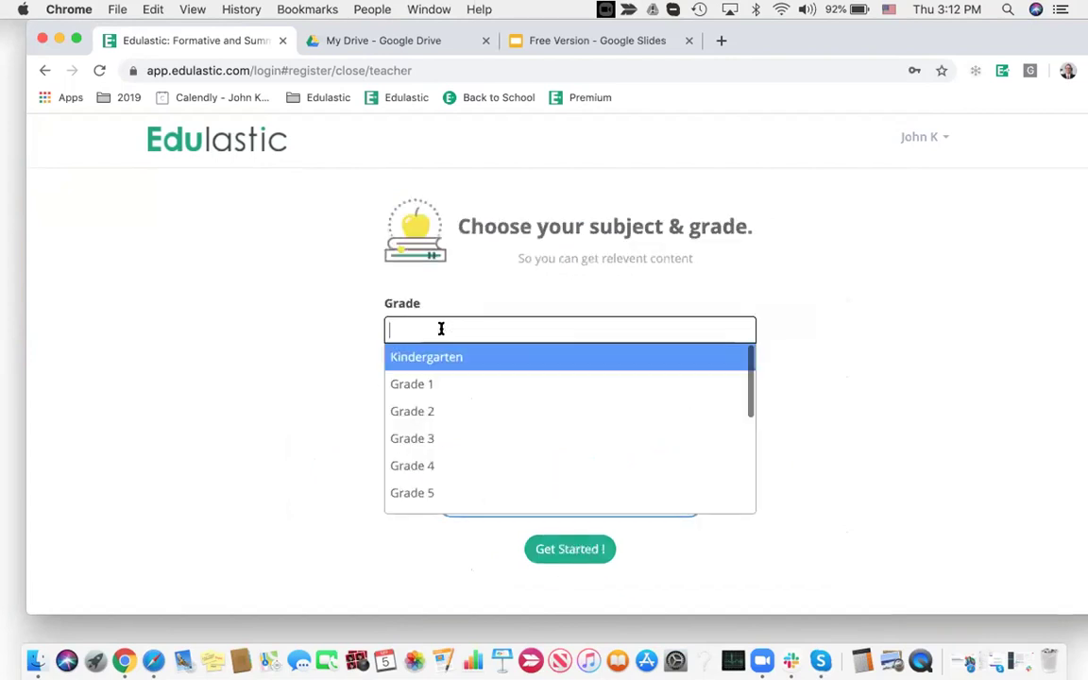
{"action": "left_click", "coordinate": [473, 438]}
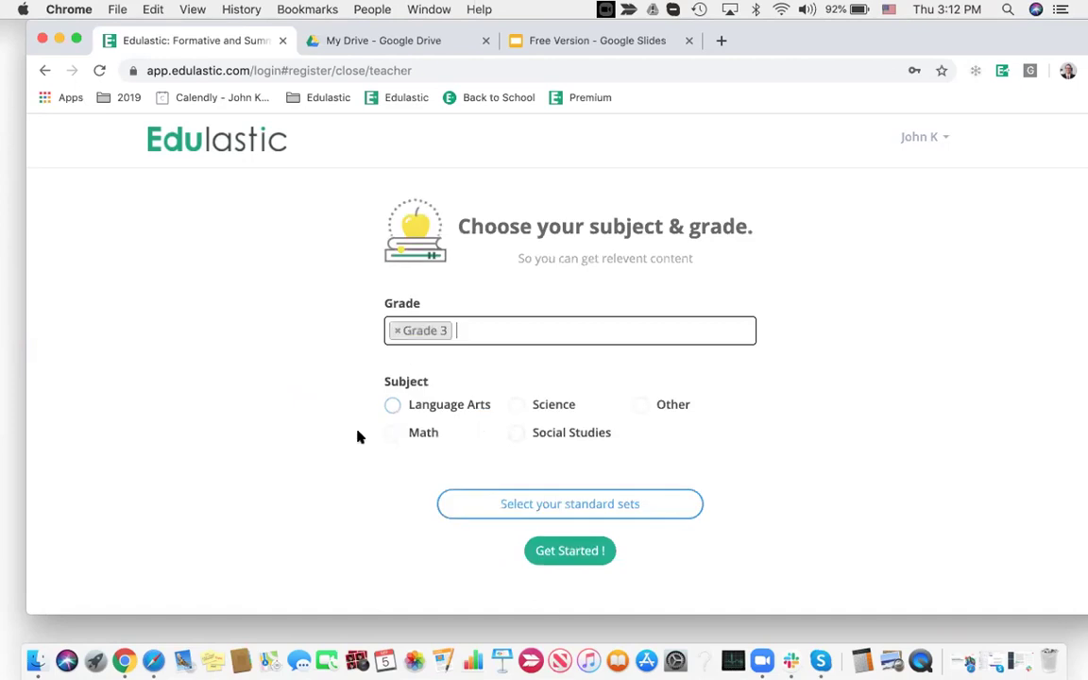
{"action": "left_click", "coordinate": [393, 434]}
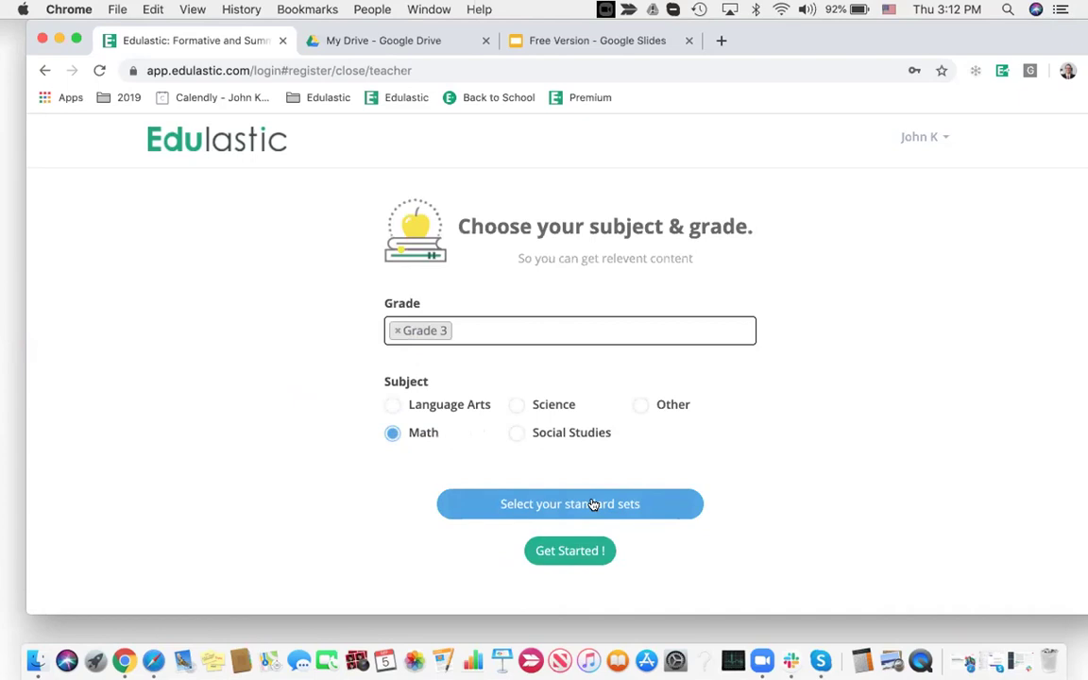
{"action": "left_click", "coordinate": [576, 553]}
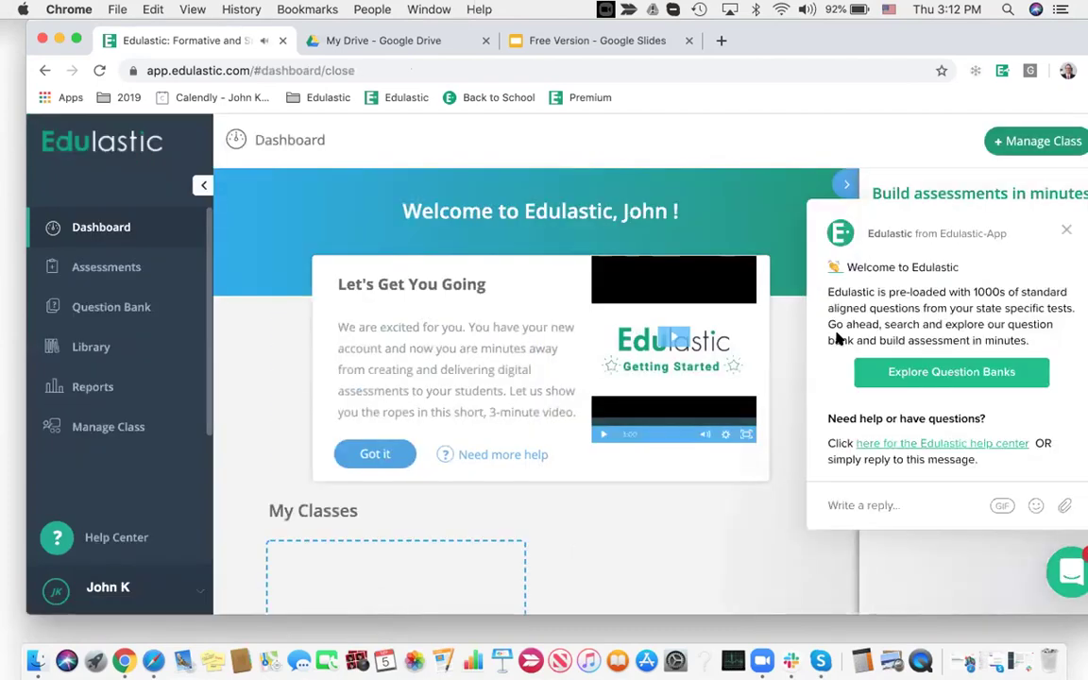
Close the welcome chat popup, scroll the dashboard down, and open the account menu
{"action": "left_click", "coordinate": [1064, 228]}
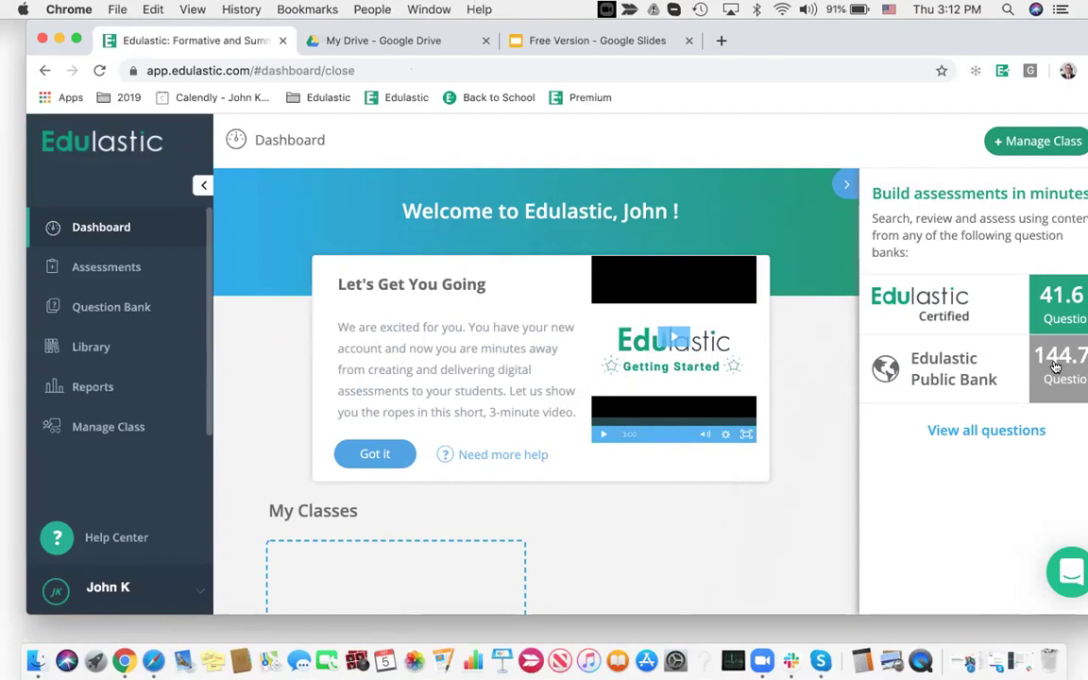
{"action": "scroll", "coordinate": [1055, 366], "scroll_direction": "right", "scroll_amount": 1}
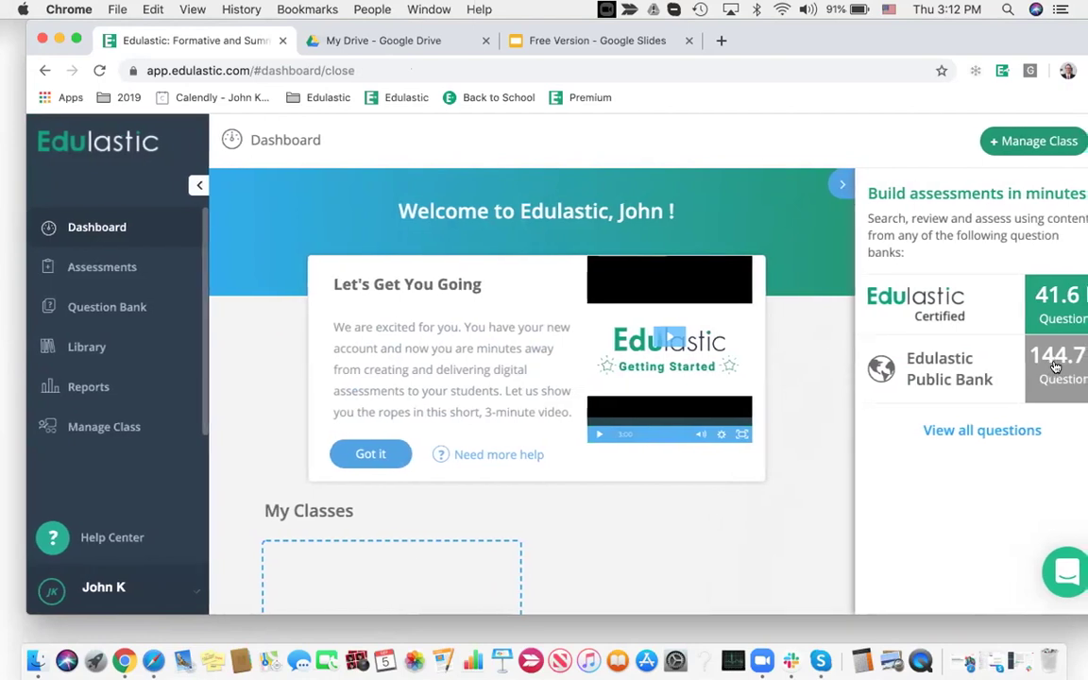
{"action": "scroll", "coordinate": [1056, 367], "scroll_direction": "left", "scroll_amount": 1}
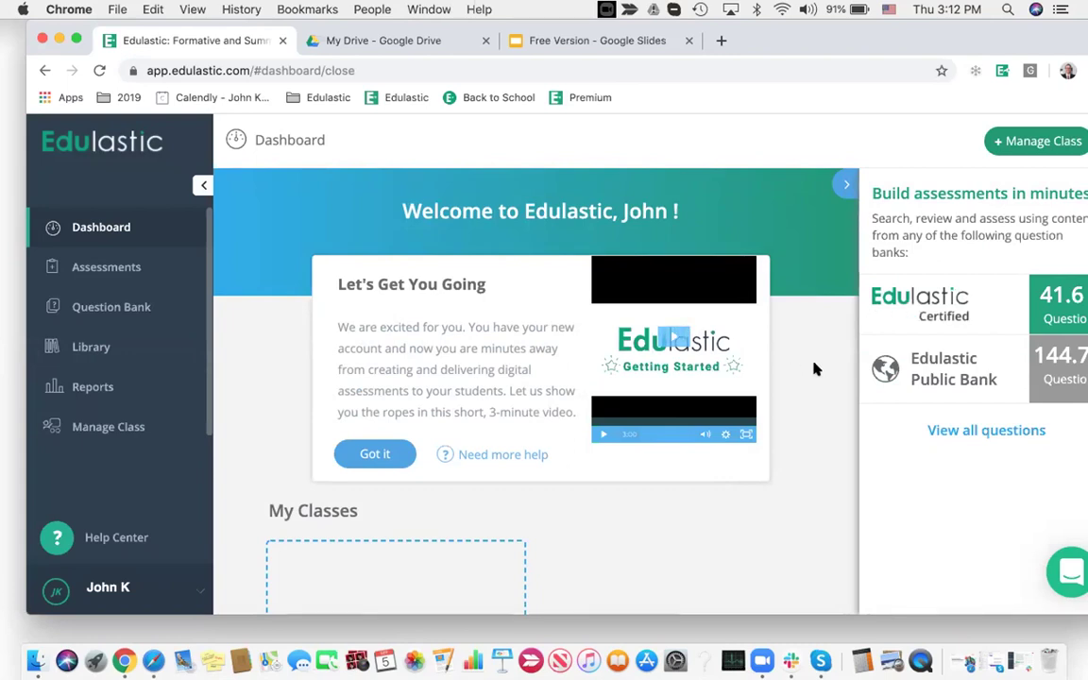
{"action": "scroll", "coordinate": [817, 368], "scroll_direction": "down", "scroll_amount": 5}
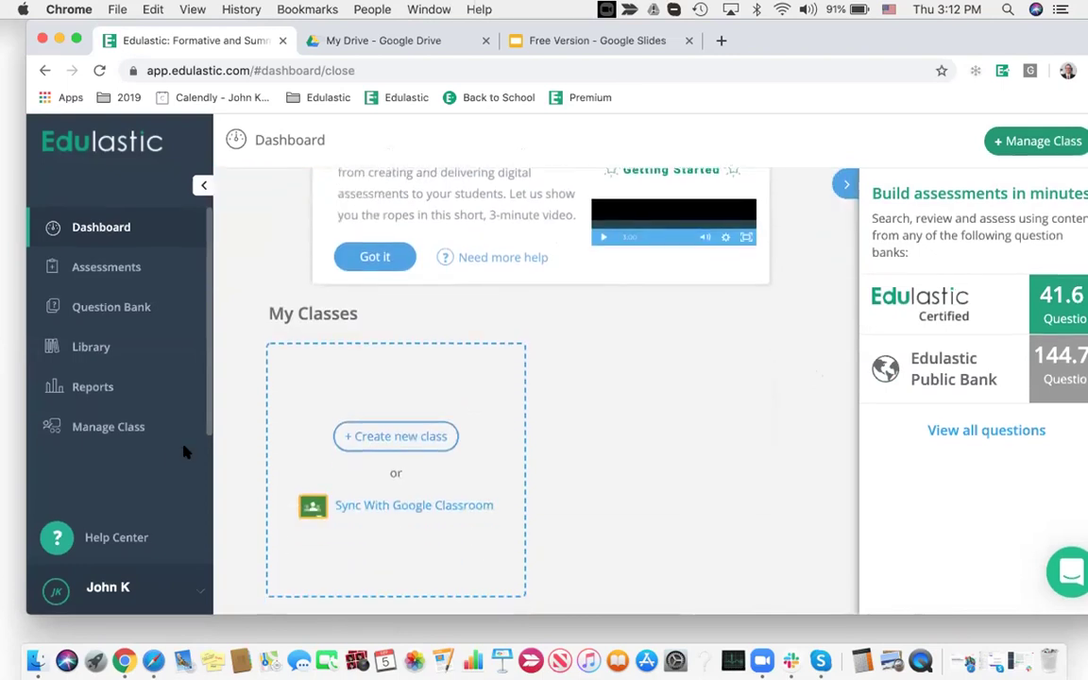
{"action": "left_click", "coordinate": [104, 587]}
Upload a PNG from the Desktop as the profile picture, then return to the Dashboard
{"action": "left_click", "coordinate": [71, 507]}
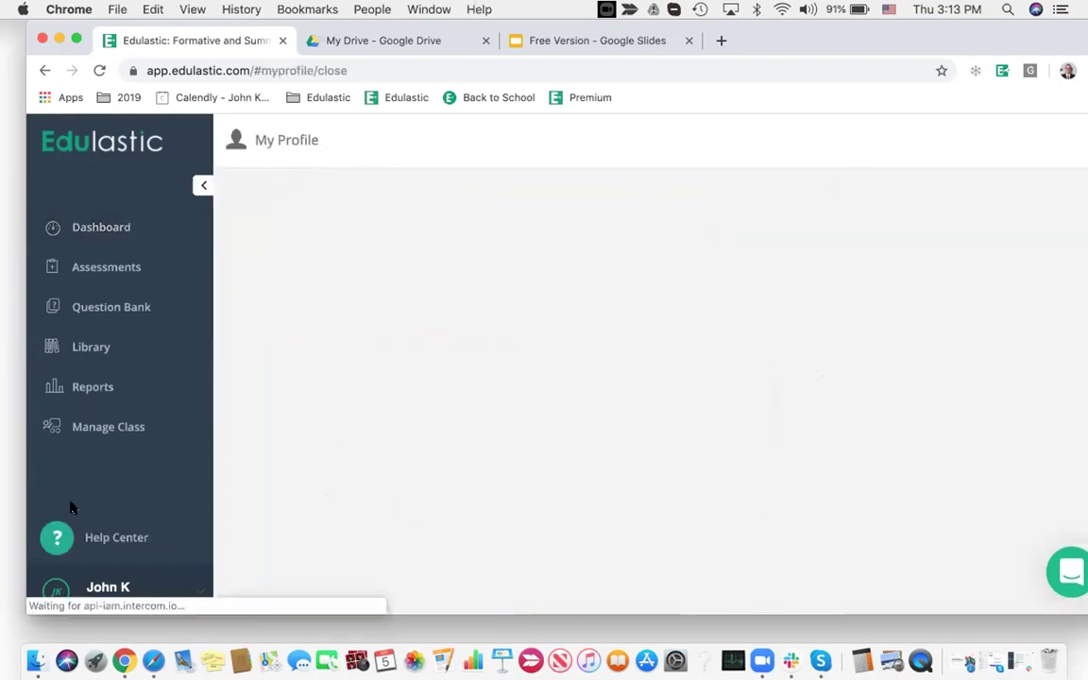
{"action": "left_click", "coordinate": [367, 285]}
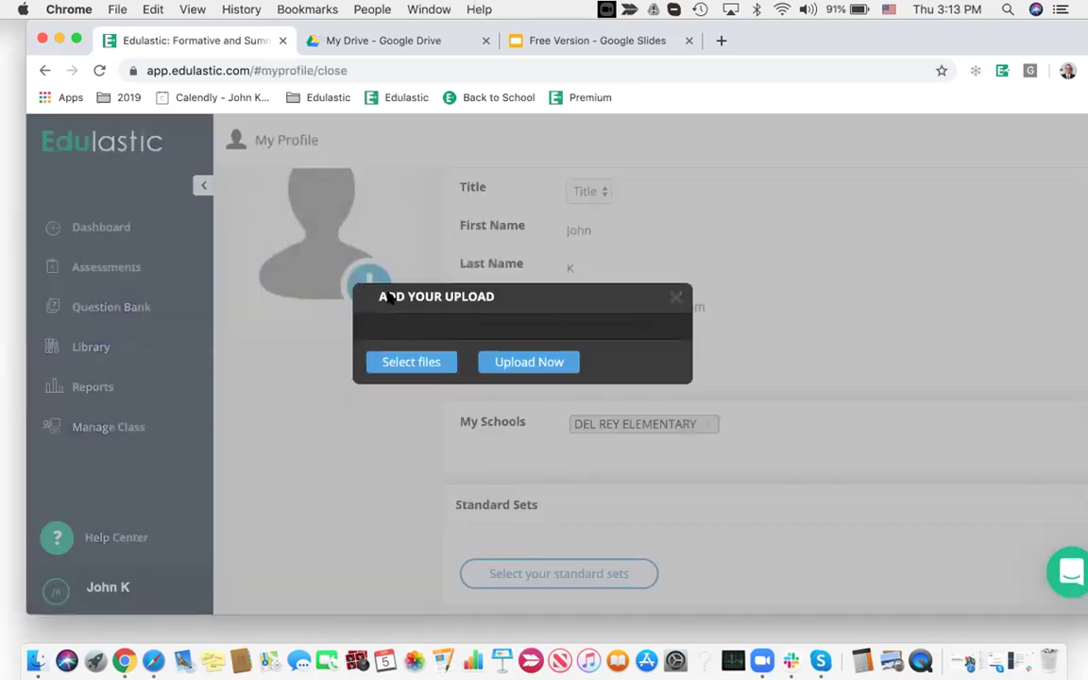
{"action": "left_click", "coordinate": [414, 362]}
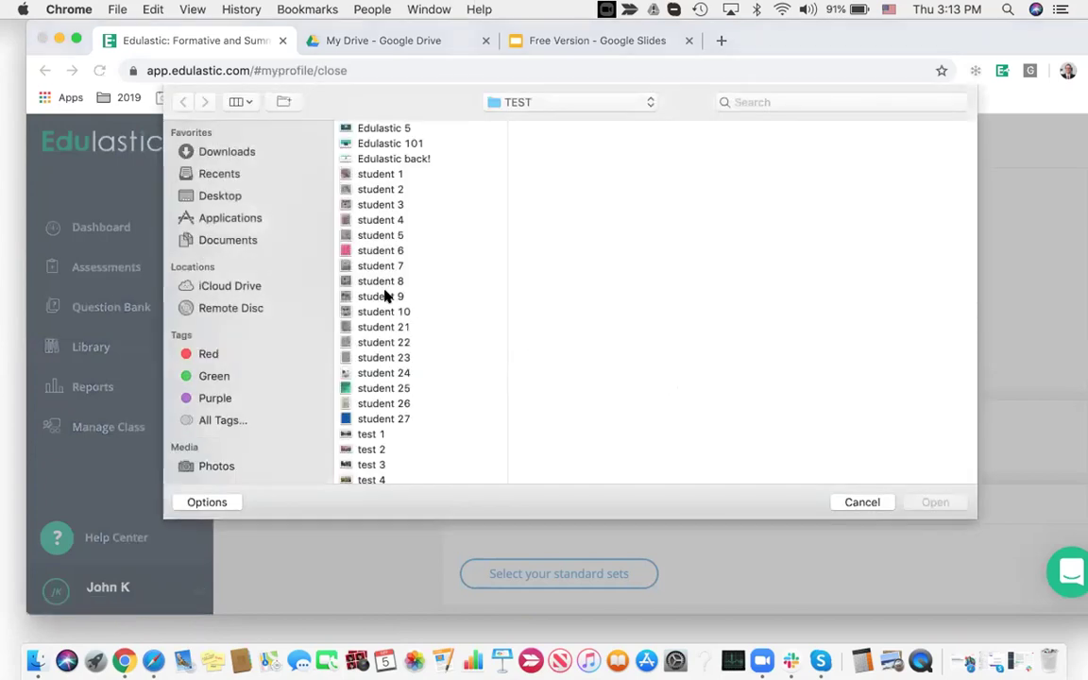
{"action": "left_click", "coordinate": [194, 197]}
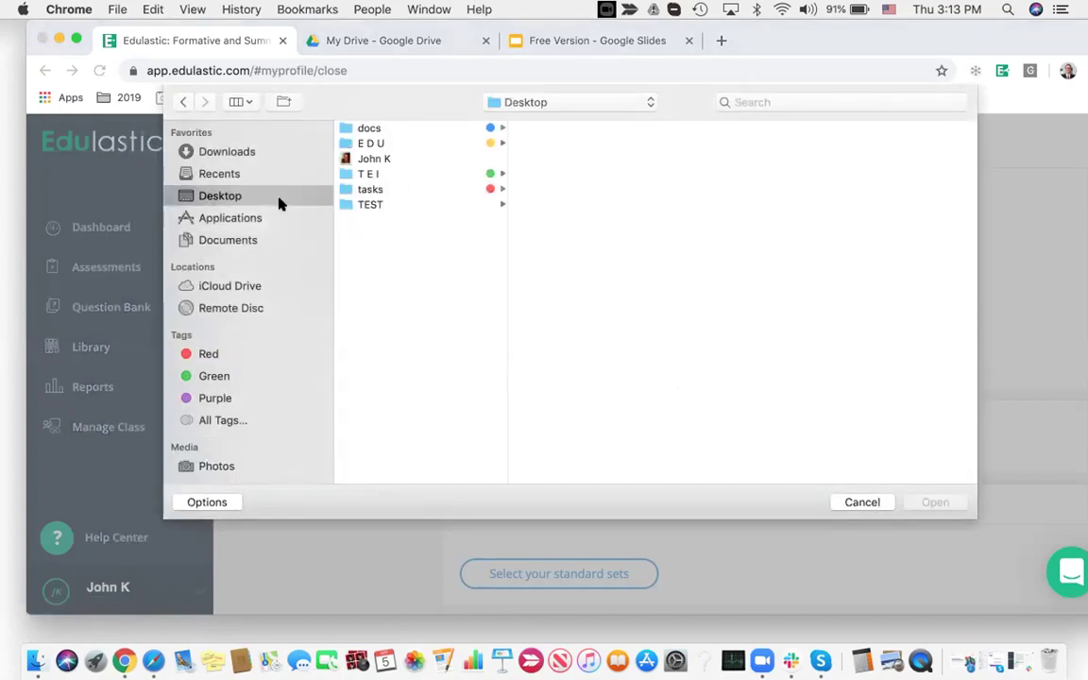
{"action": "left_click", "coordinate": [374, 159]}
{"action": "left_click", "coordinate": [931, 503]}
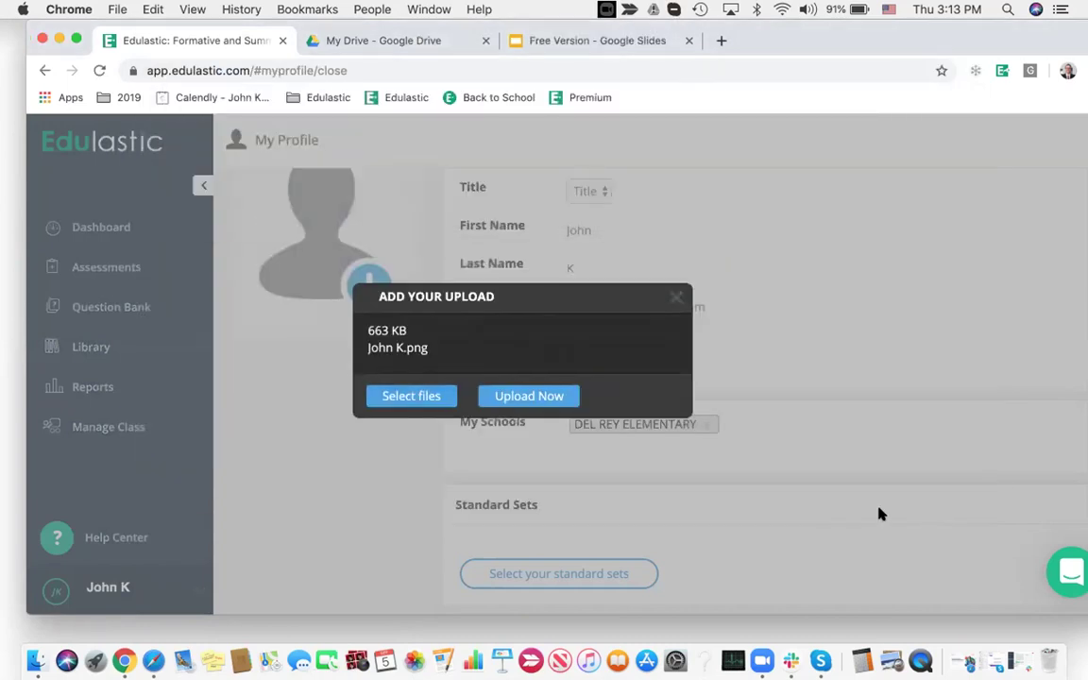
{"action": "left_click", "coordinate": [553, 396]}
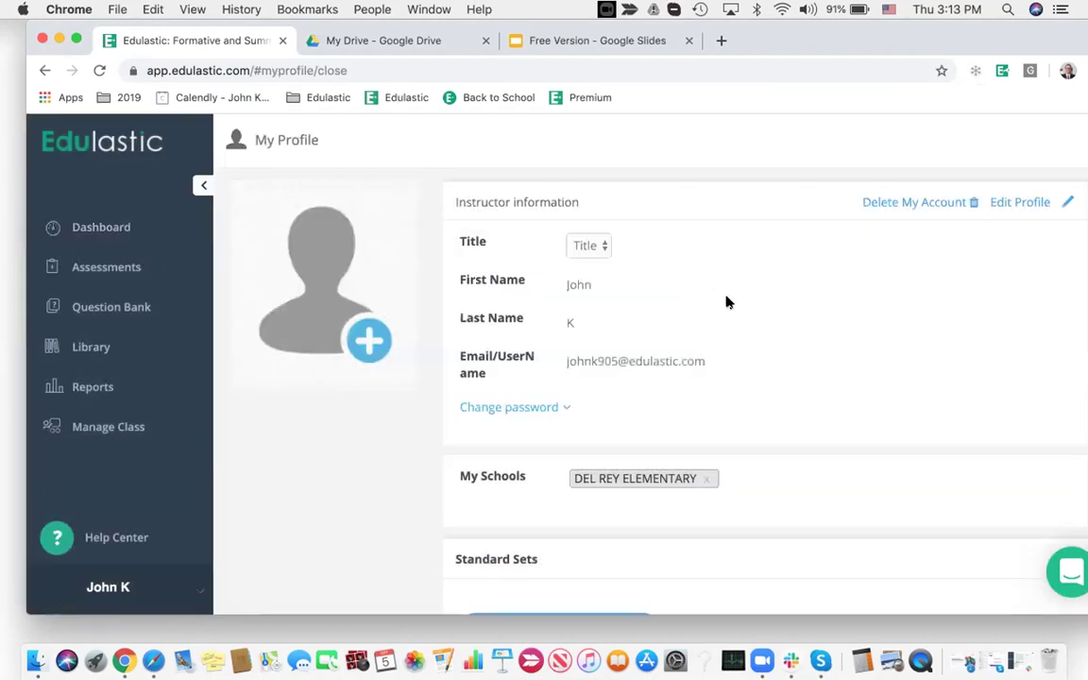
{"action": "left_click", "coordinate": [108, 428]}
{"action": "left_click", "coordinate": [113, 230]}
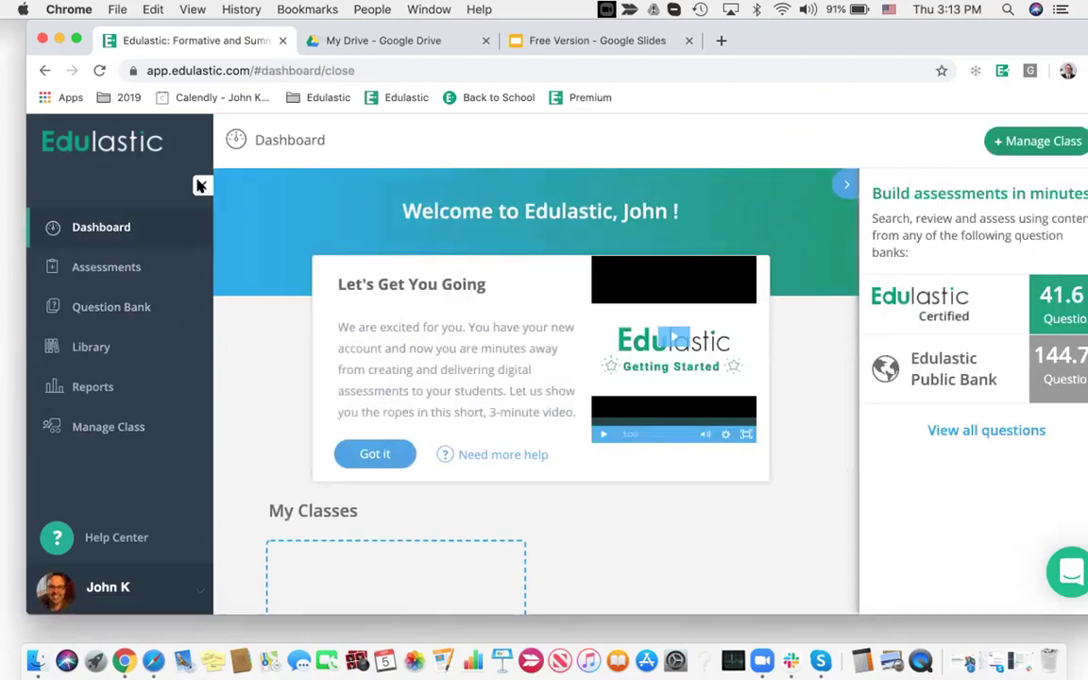
Collapse and re-expand the sidebar, then go to the Manage Class page
{"action": "left_click", "coordinate": [200, 186]}
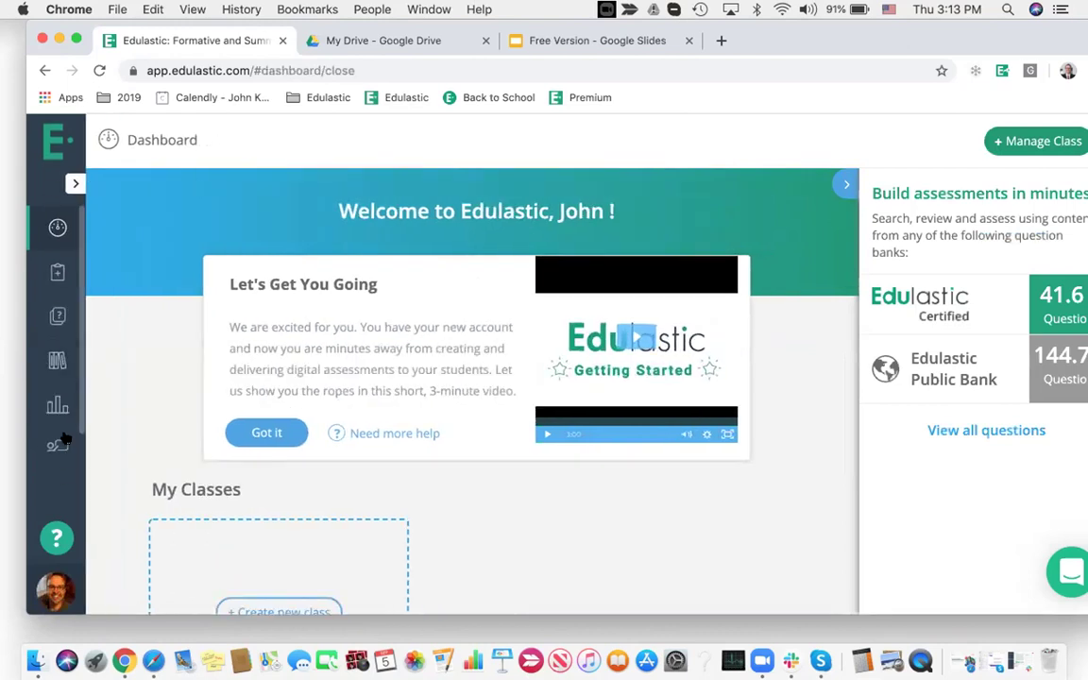
{"action": "left_click", "coordinate": [73, 185]}
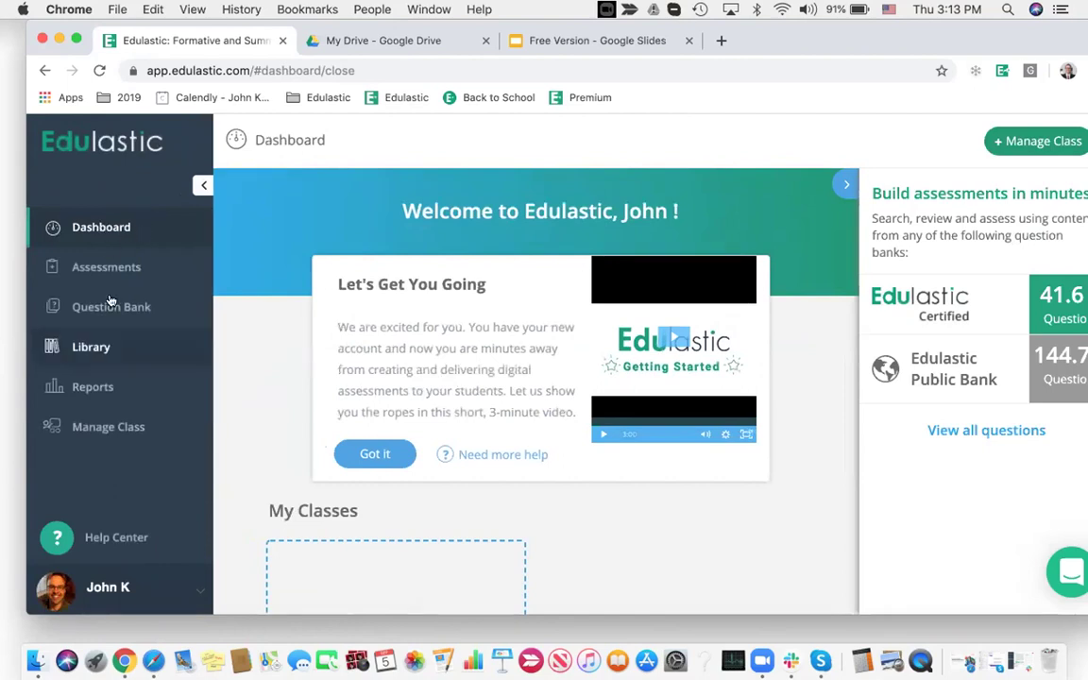
{"action": "left_click", "coordinate": [137, 434]}
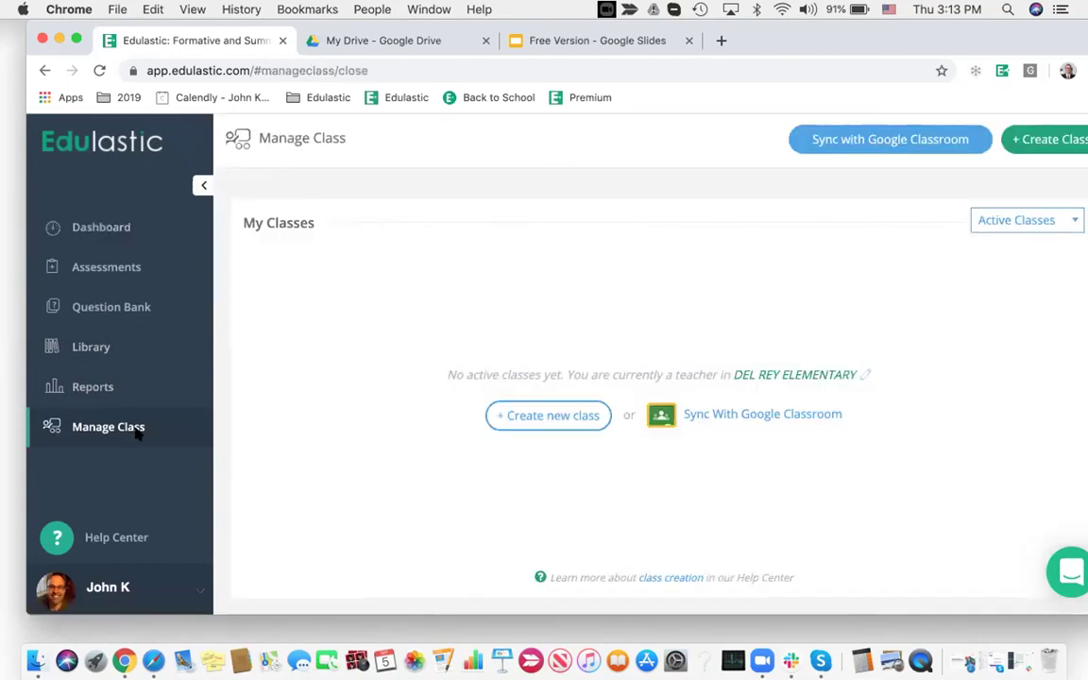
Start a new class named '3rd Grade Math' with end date Jul 31, 2020
{"action": "left_click", "coordinate": [557, 413]}
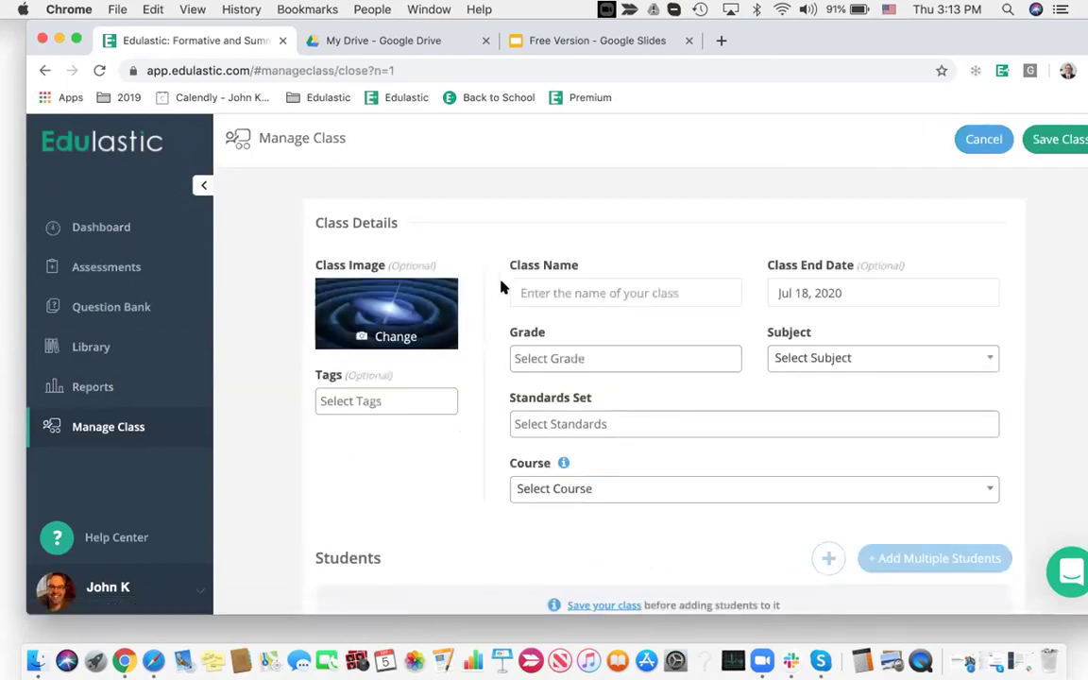
{"action": "left_click", "coordinate": [536, 292]}
{"action": "type", "text": "3rd Grade Math"}
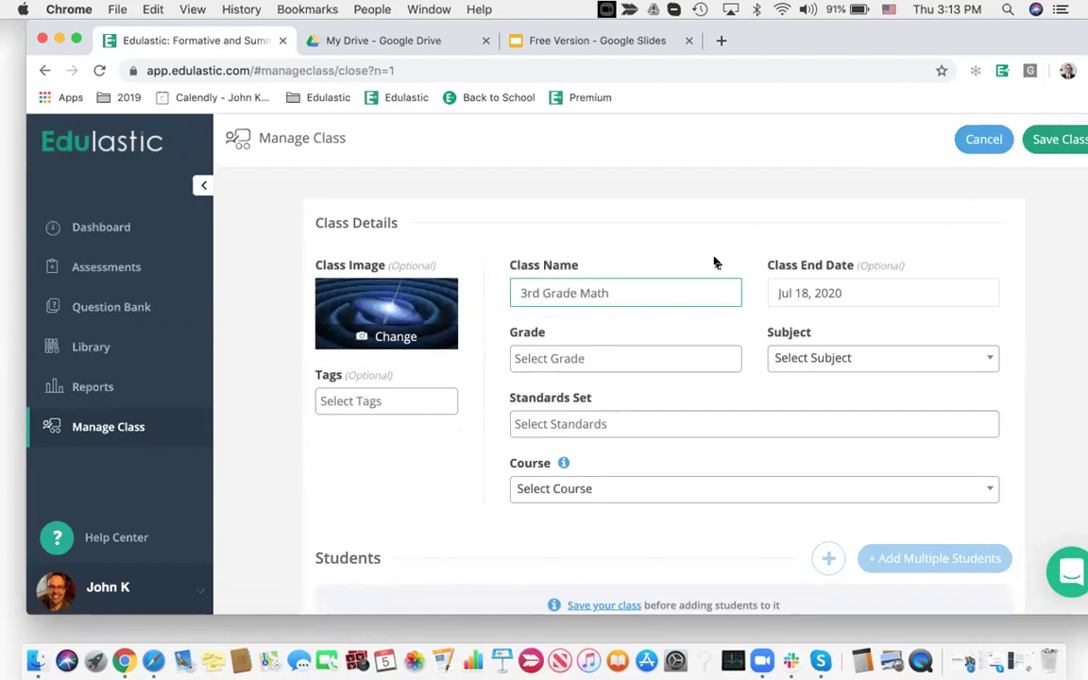
{"action": "left_click", "coordinate": [836, 290]}
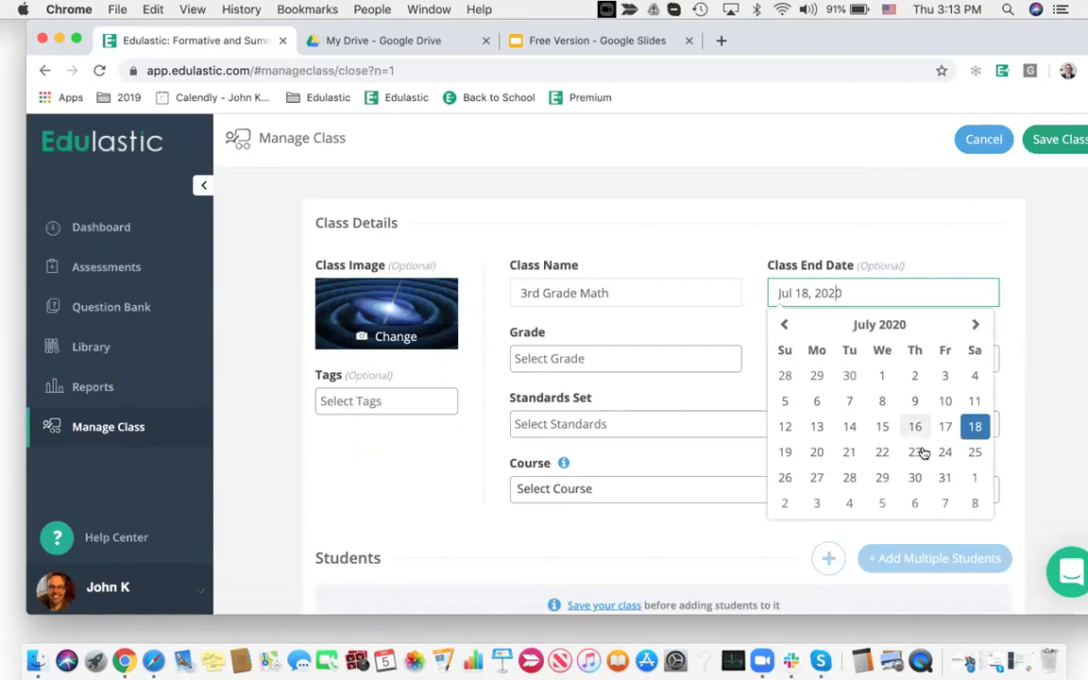
{"action": "left_click", "coordinate": [944, 478]}
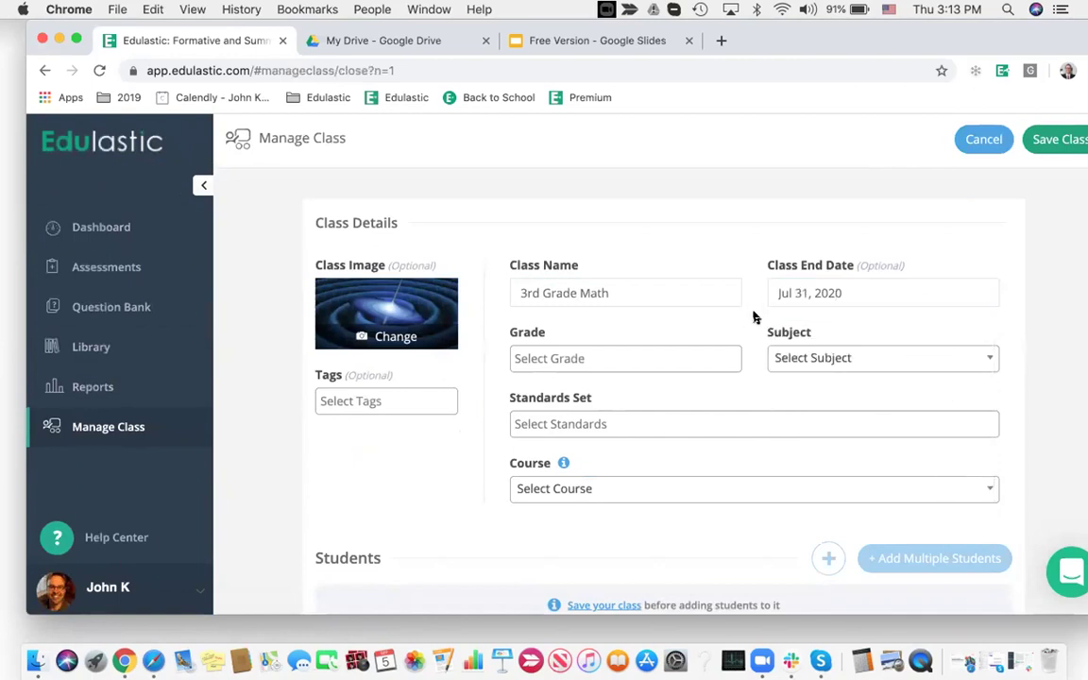
Set the class grade to Grade 3 and subject to Mathematics, then save it
{"action": "left_click", "coordinate": [564, 355]}
{"action": "left_click", "coordinate": [584, 466]}
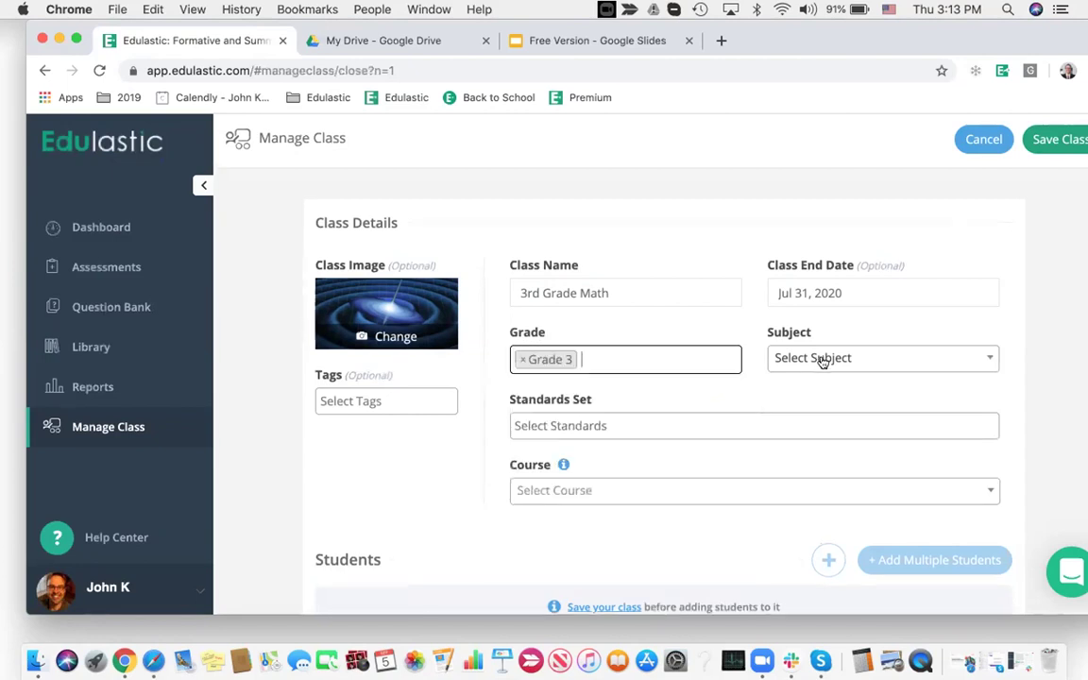
{"action": "left_click", "coordinate": [824, 359]}
{"action": "left_click", "coordinate": [856, 447]}
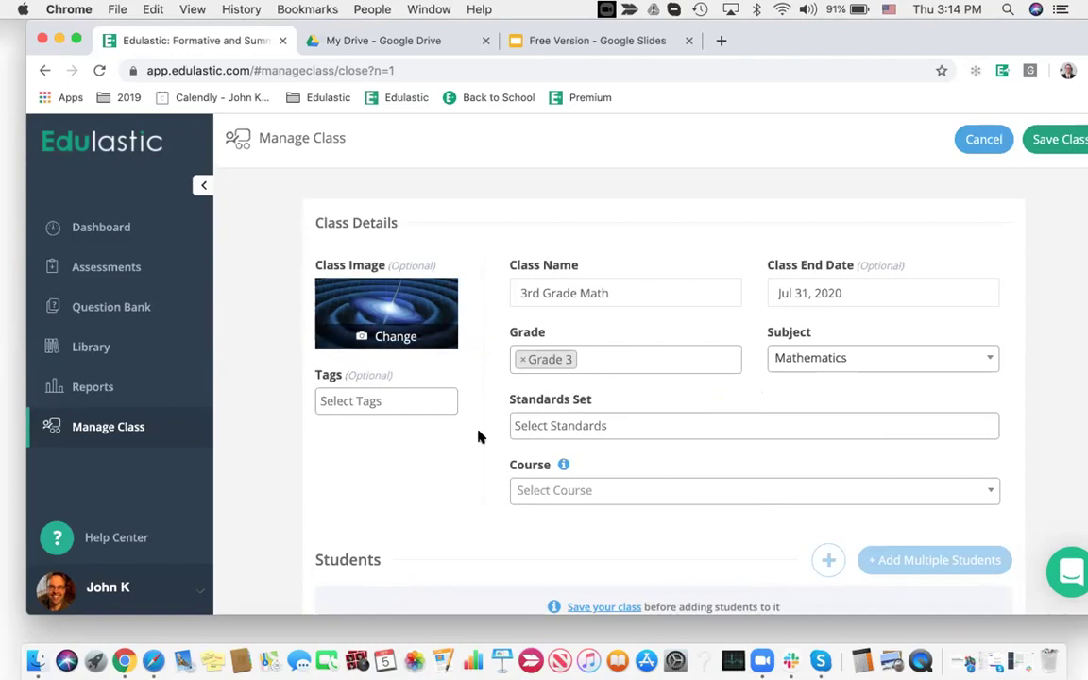
{"action": "scroll", "coordinate": [479, 456], "scroll_direction": "down", "scroll_amount": 1}
{"action": "scroll", "coordinate": [479, 457], "scroll_direction": "up", "scroll_amount": 2}
{"action": "left_click", "coordinate": [1060, 144]}
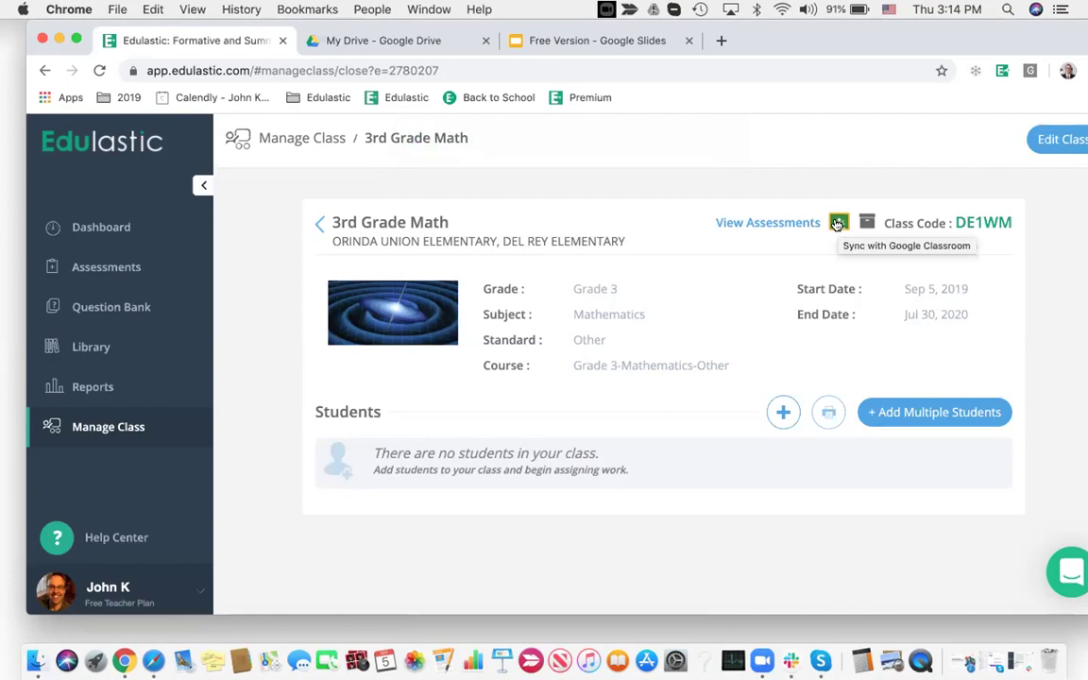
Open the Add Multiple Students window, then close it without adding anyone
{"action": "left_click", "coordinate": [950, 412]}
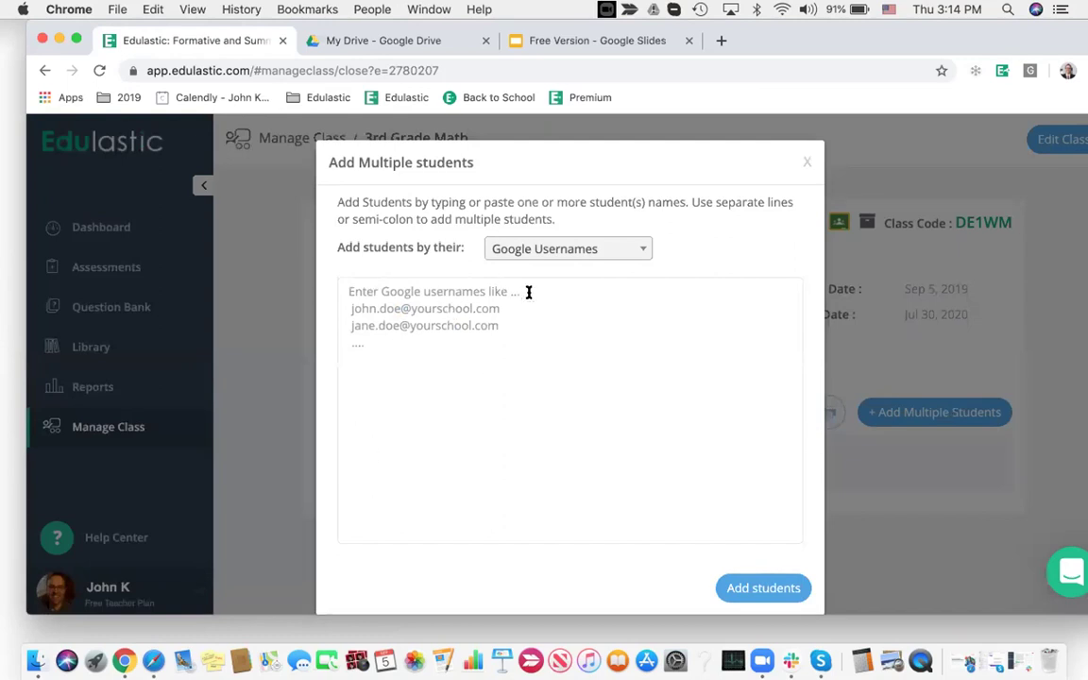
{"action": "left_click", "coordinate": [807, 164]}
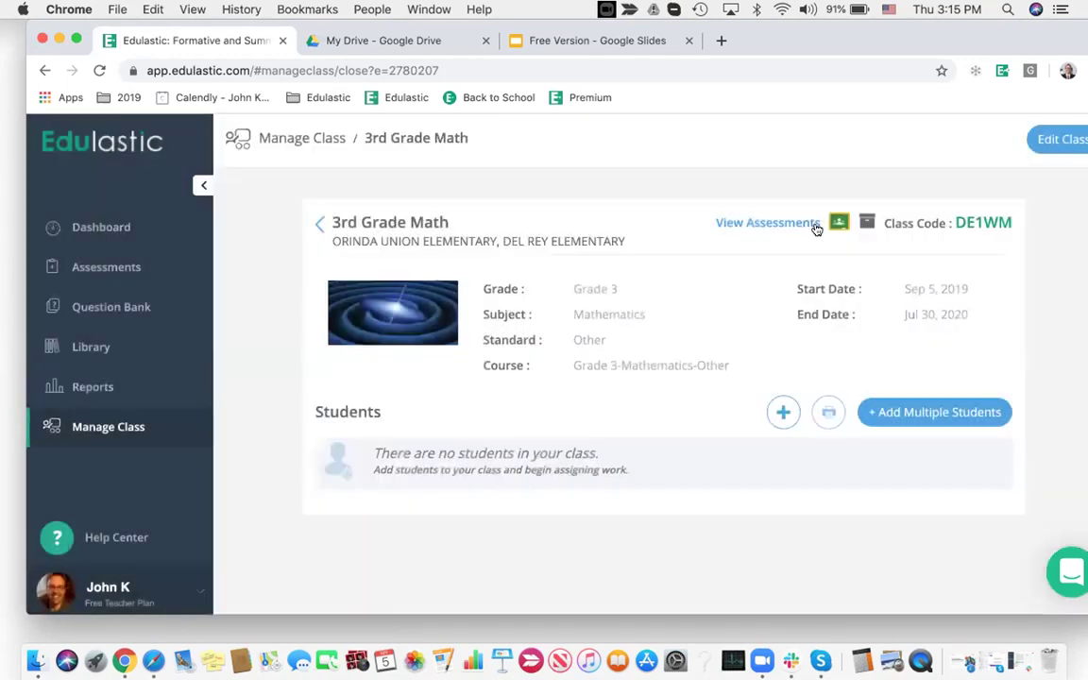
Add a student with the student's email username, full name, and a confirmed password
{"action": "left_click", "coordinate": [782, 411]}
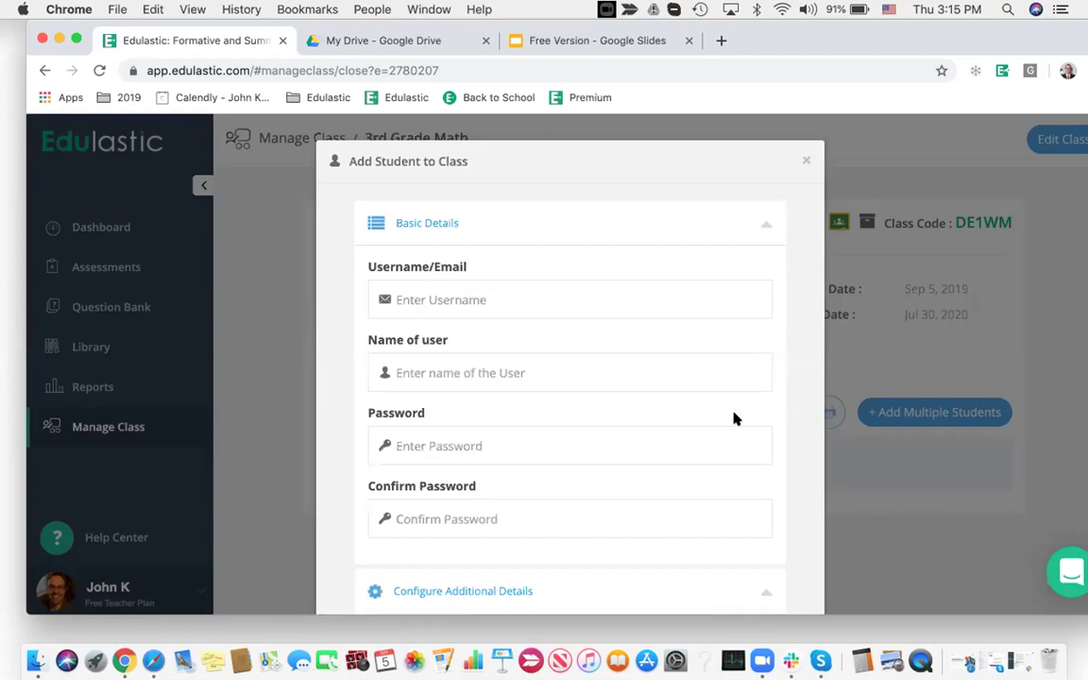
{"action": "left_click", "coordinate": [489, 298]}
{"action": "left_click", "coordinate": [508, 379]}
{"action": "left_click", "coordinate": [497, 447]}
{"action": "type", "text": "•"}
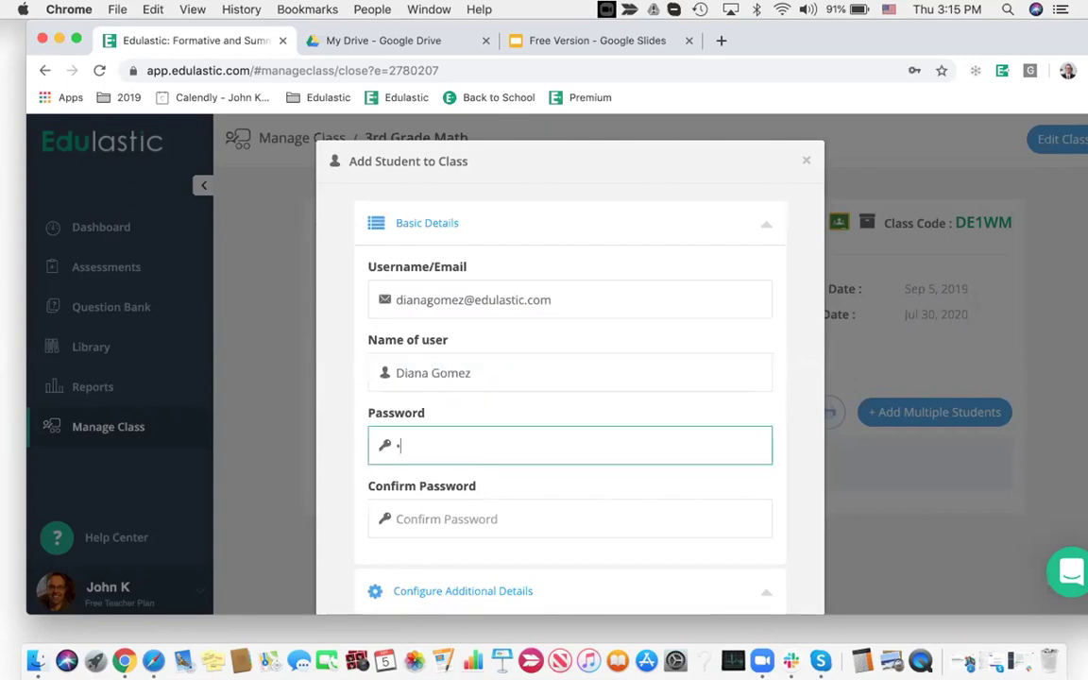
{"action": "type", "text": "••••••"}
{"action": "left_click", "coordinate": [523, 512]}
{"action": "type", "text": "•••••••"}
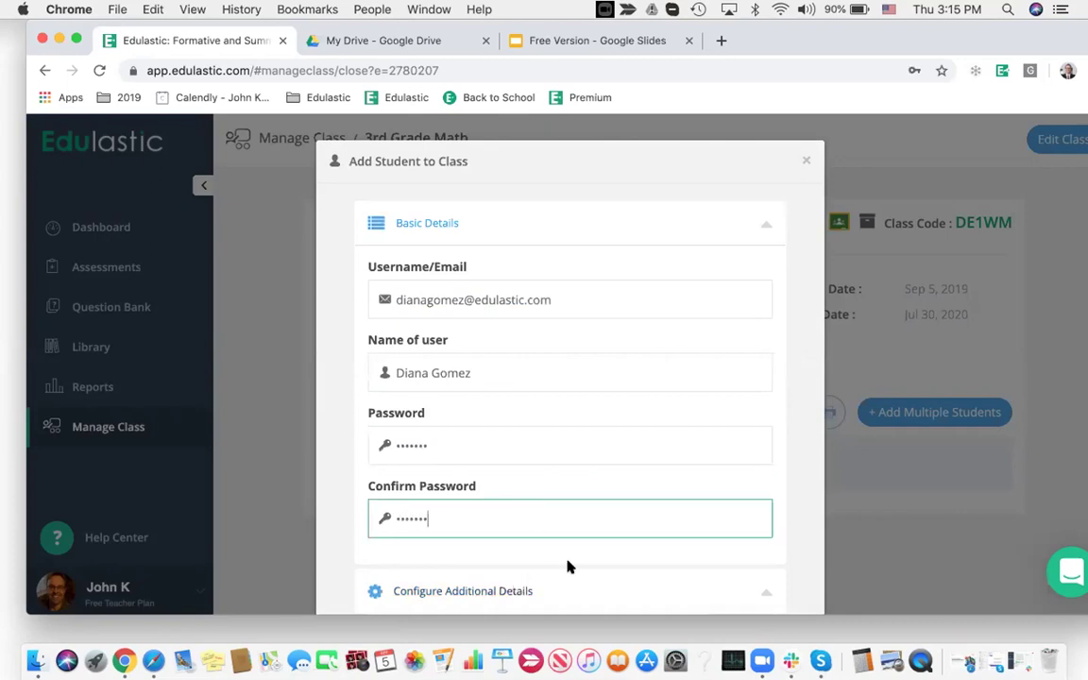
{"action": "scroll", "coordinate": [643, 554], "scroll_direction": "down", "scroll_amount": 2}
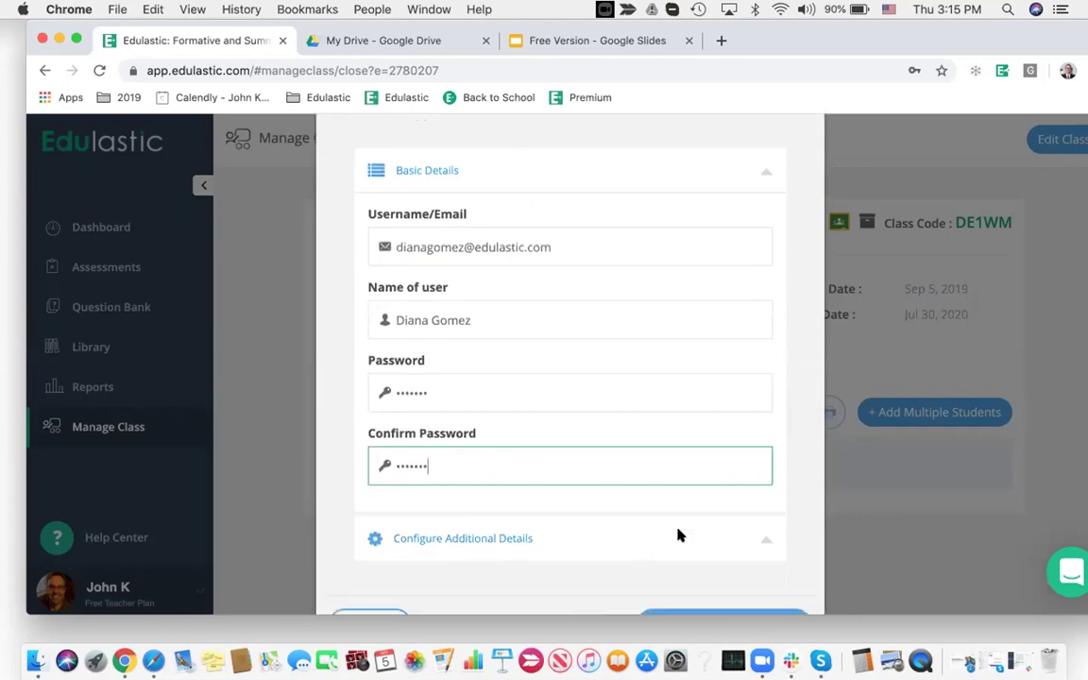
{"action": "scroll", "coordinate": [677, 536], "scroll_direction": "down", "scroll_amount": 2}
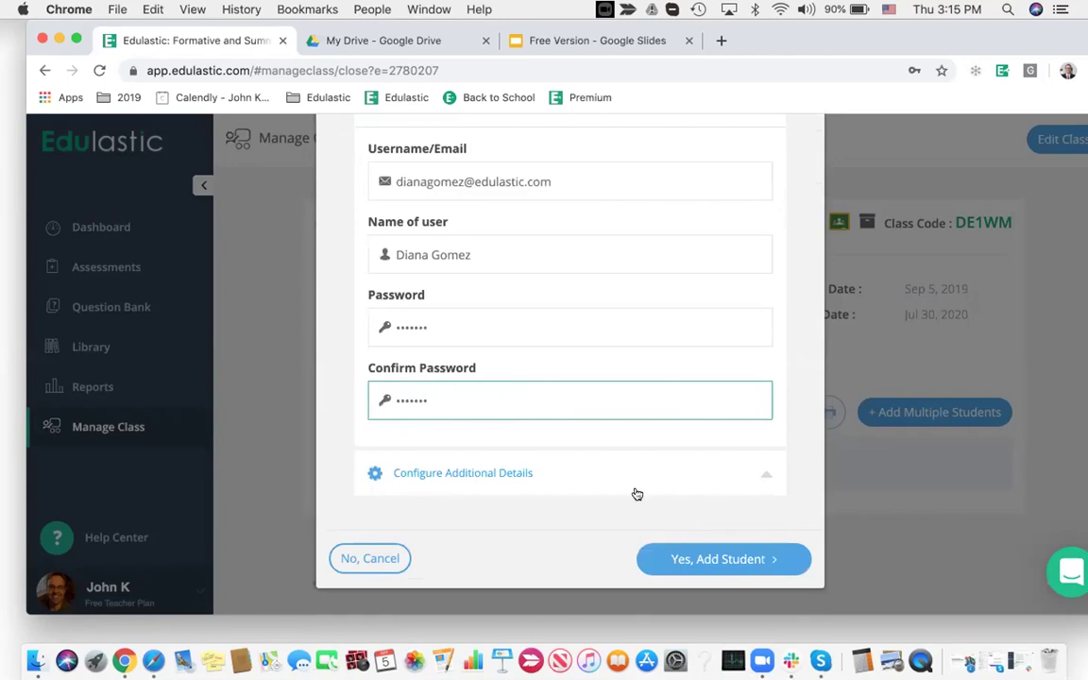
{"action": "left_click", "coordinate": [746, 560]}
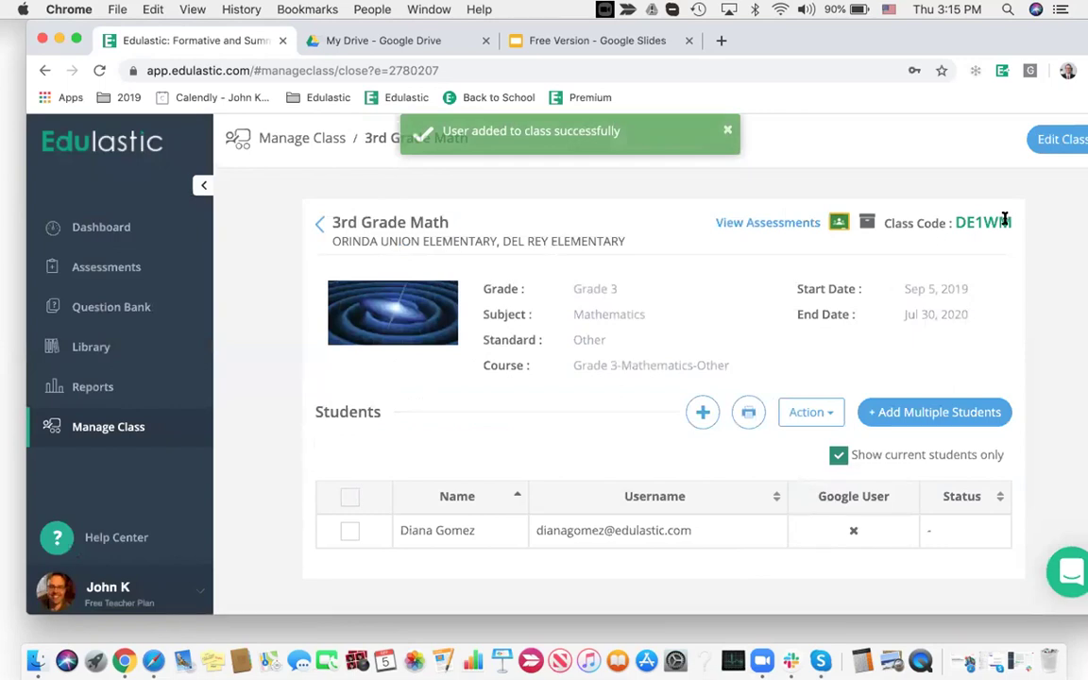
Copy the class code with Edit > Copy, then open edulastic.com sign-up options in Safari
{"action": "mouse_move", "coordinate": [1016, 224]}
{"action": "left_mouse_down"}
{"action": "mouse_move", "coordinate": [975, 219]}
{"action": "mouse_move", "coordinate": [1004, 218]}
{"action": "left_mouse_up"}
{"action": "left_click", "coordinate": [958, 219]}
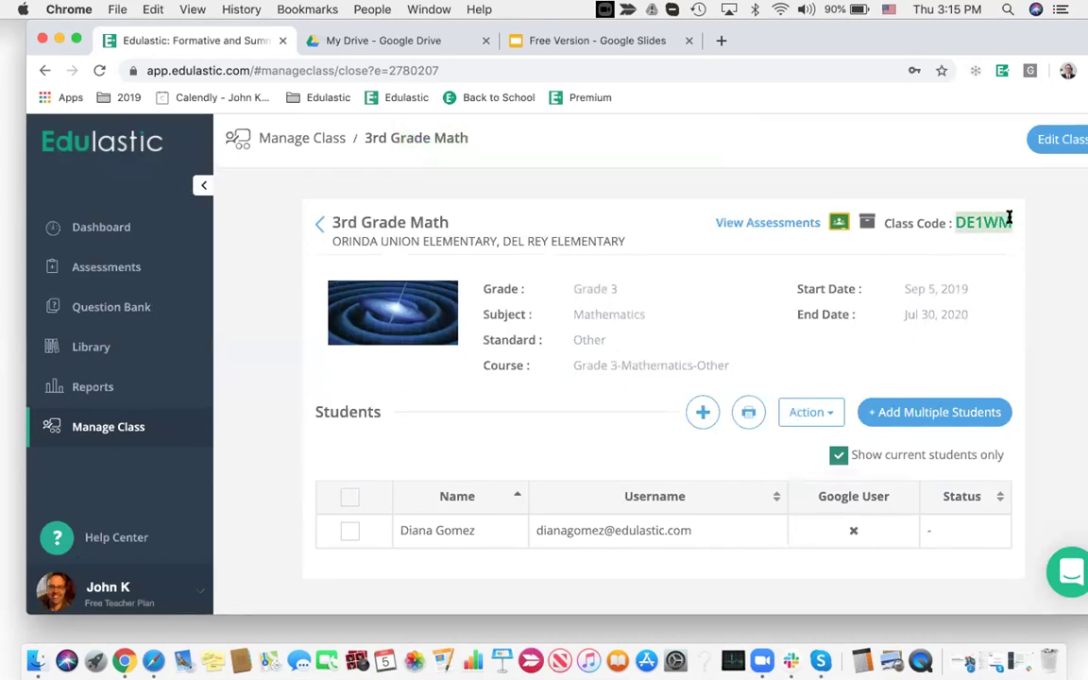
{"action": "left_click", "coordinate": [117, 9]}
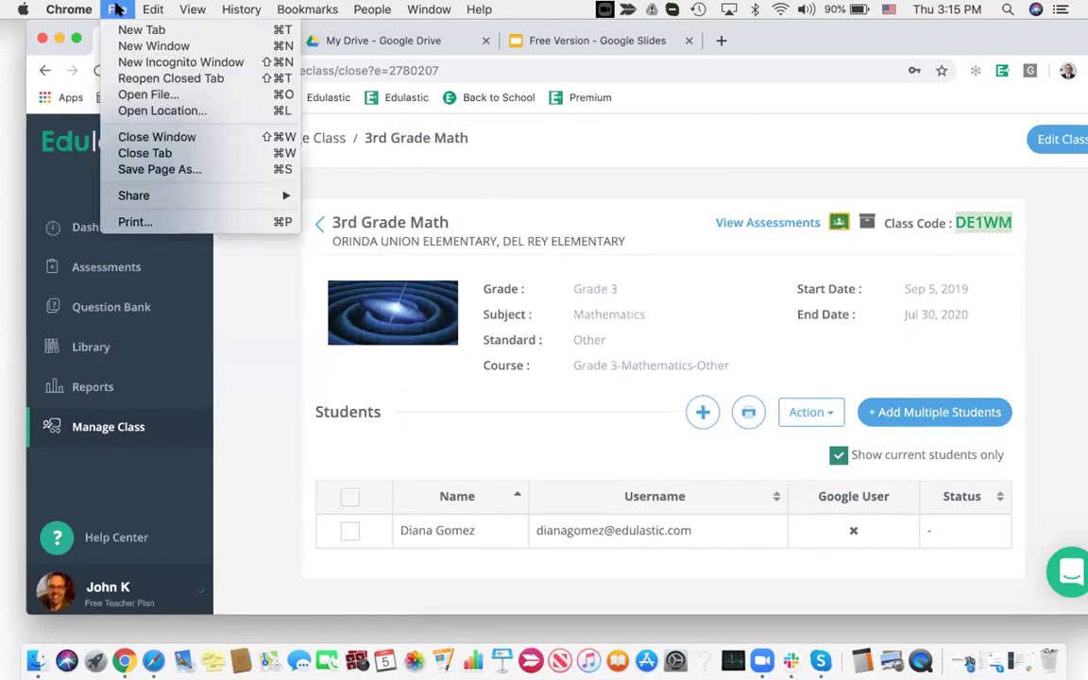
{"action": "mouse_move", "coordinate": [152, 9]}
{"action": "left_click", "coordinate": [175, 87]}
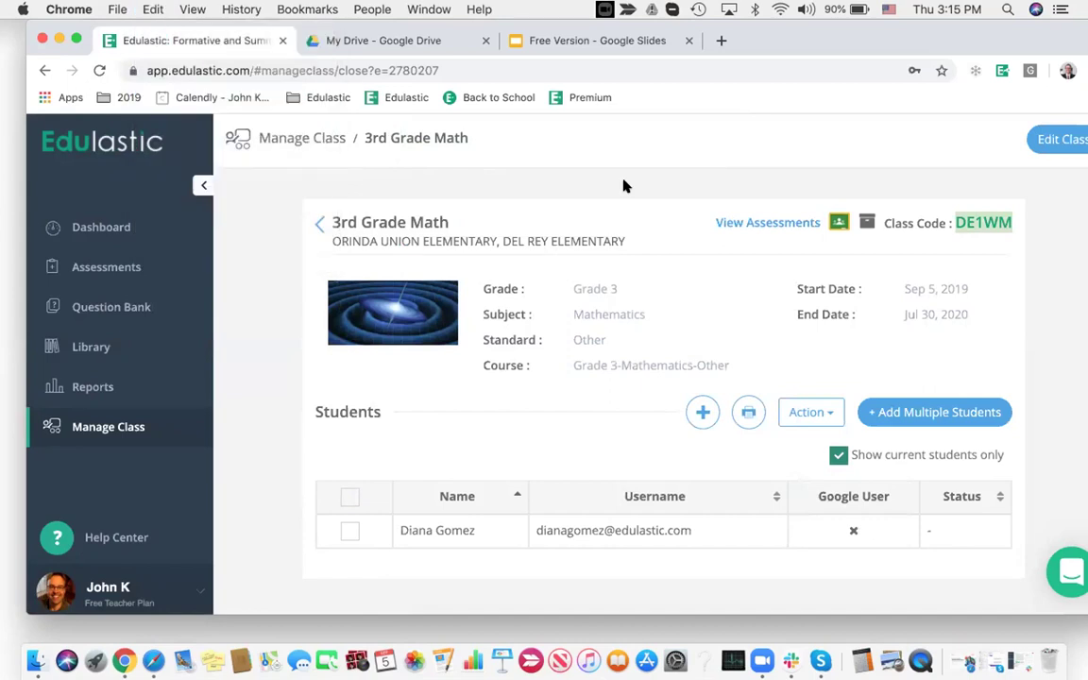
{"action": "left_click", "coordinate": [740, 178]}
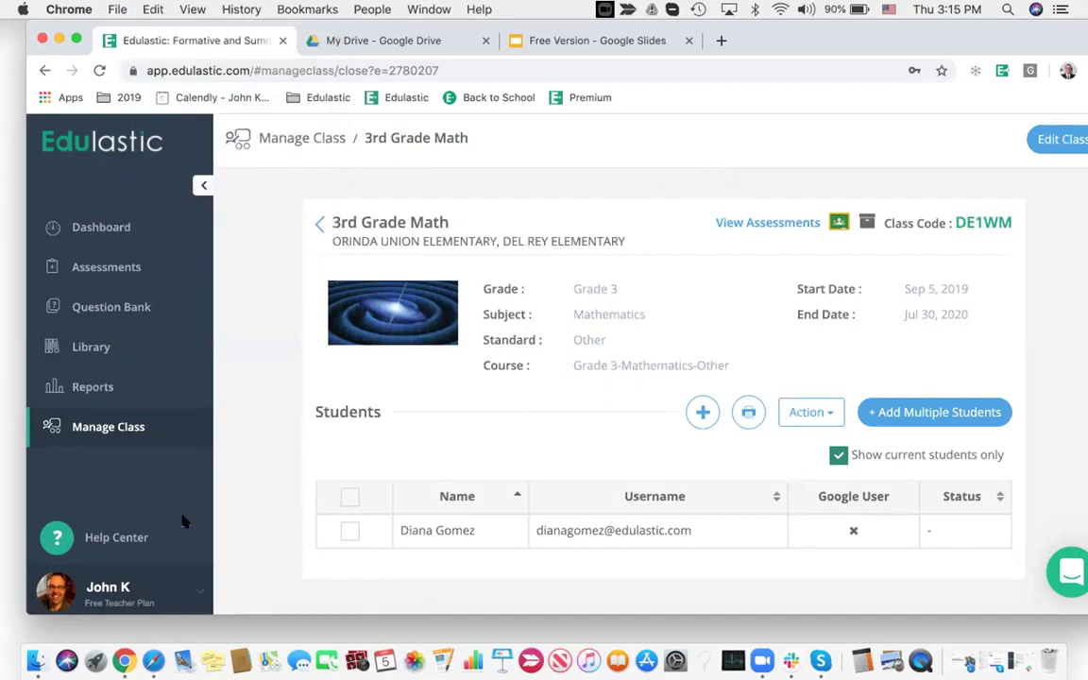
{"action": "left_click", "coordinate": [153, 660]}
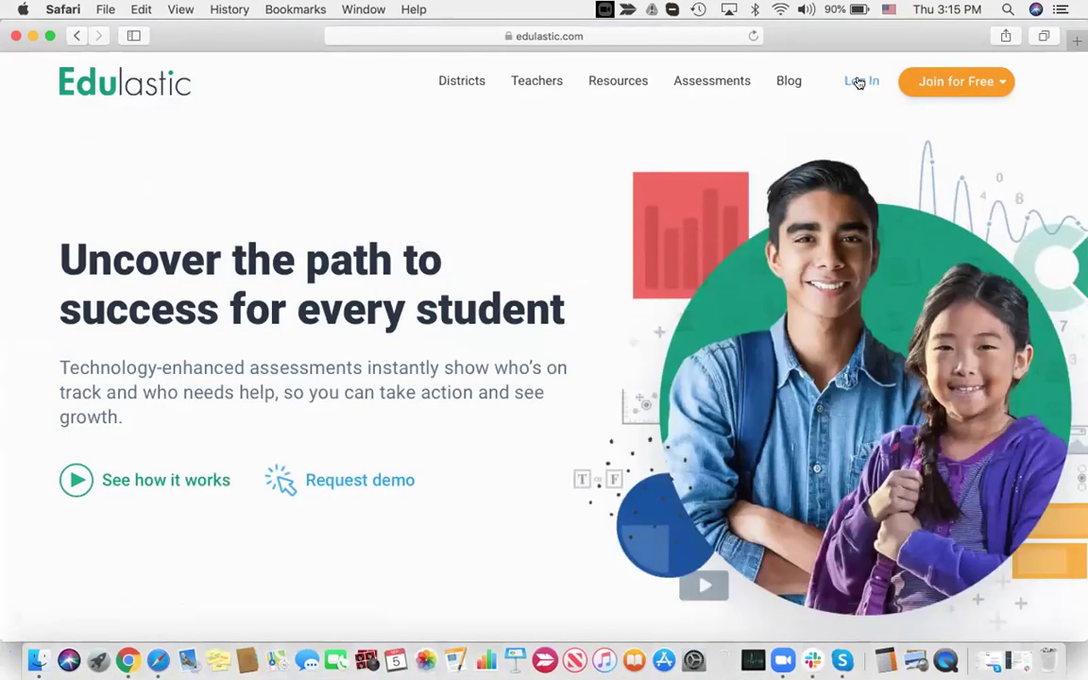
{"action": "left_click", "coordinate": [975, 82]}
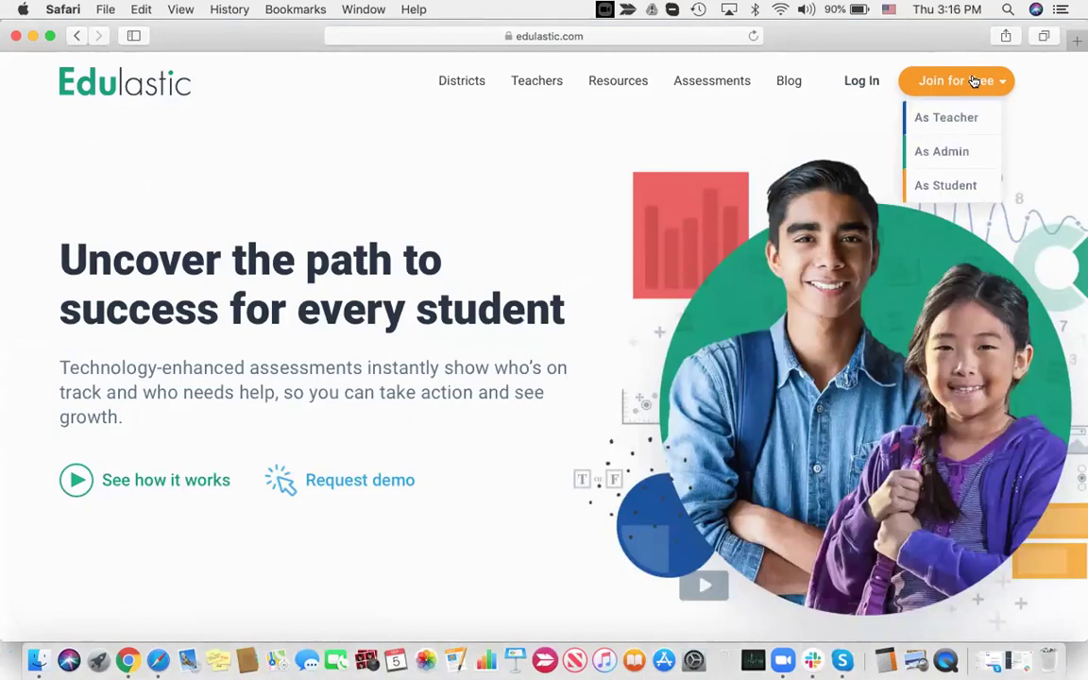
Choose student sign-up and paste the copied class code into the class code field
{"action": "left_click", "coordinate": [947, 186]}
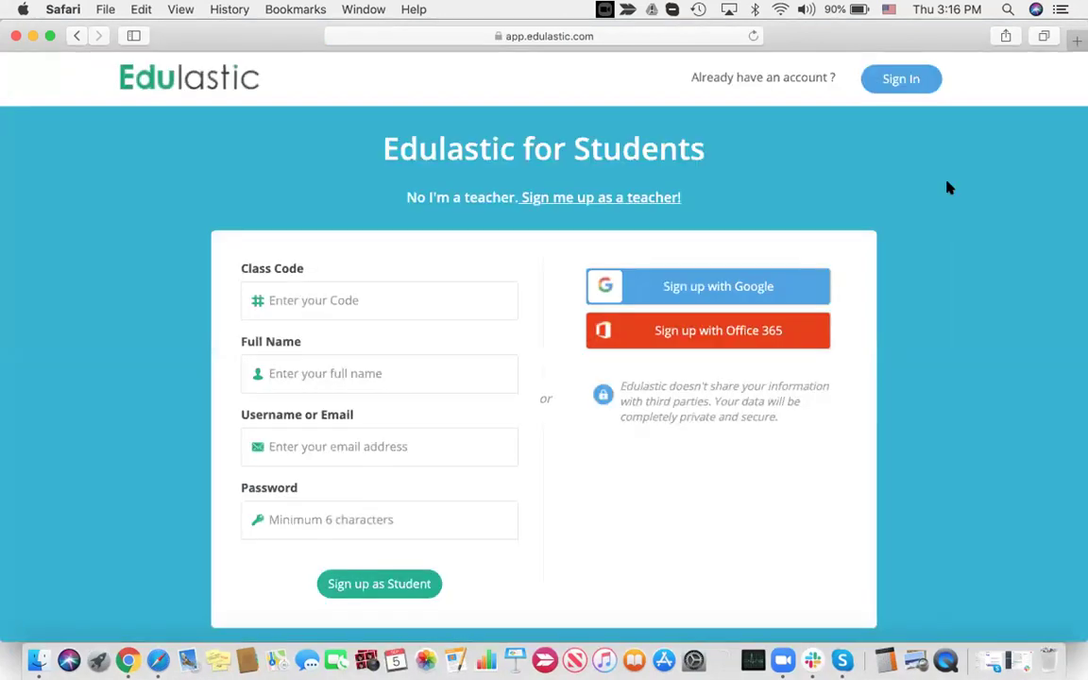
{"action": "left_click", "coordinate": [289, 299]}
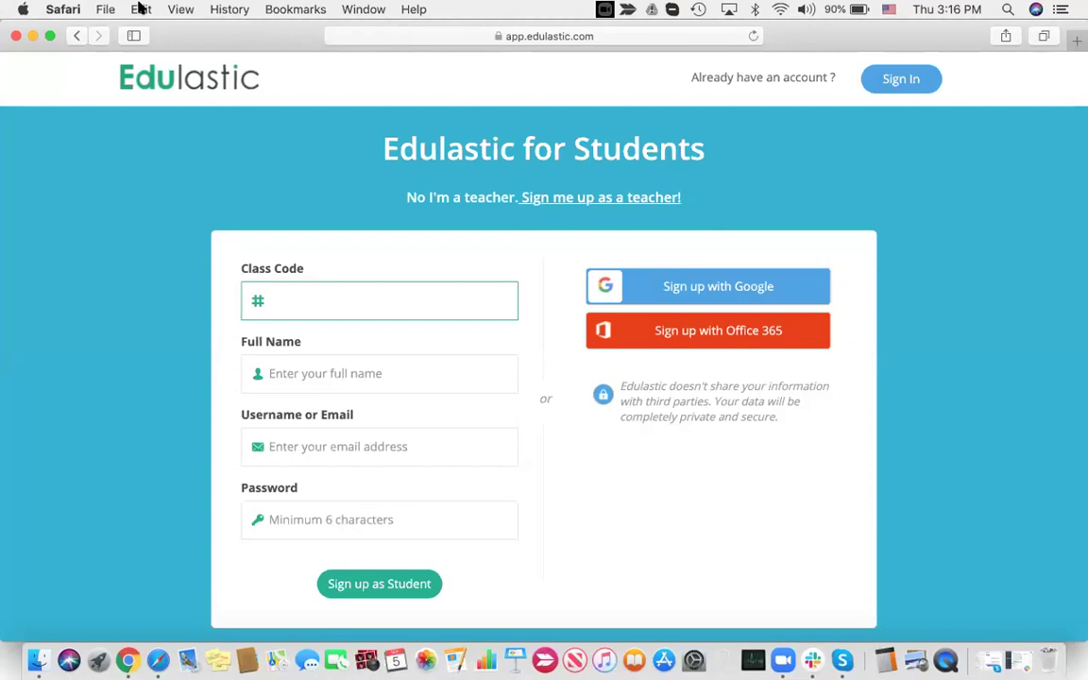
{"action": "left_click", "coordinate": [140, 10]}
{"action": "left_click", "coordinate": [156, 104]}
Enter the student's full name, e-mail and password, sign up, and return to Chrome
{"action": "left_click", "coordinate": [334, 367]}
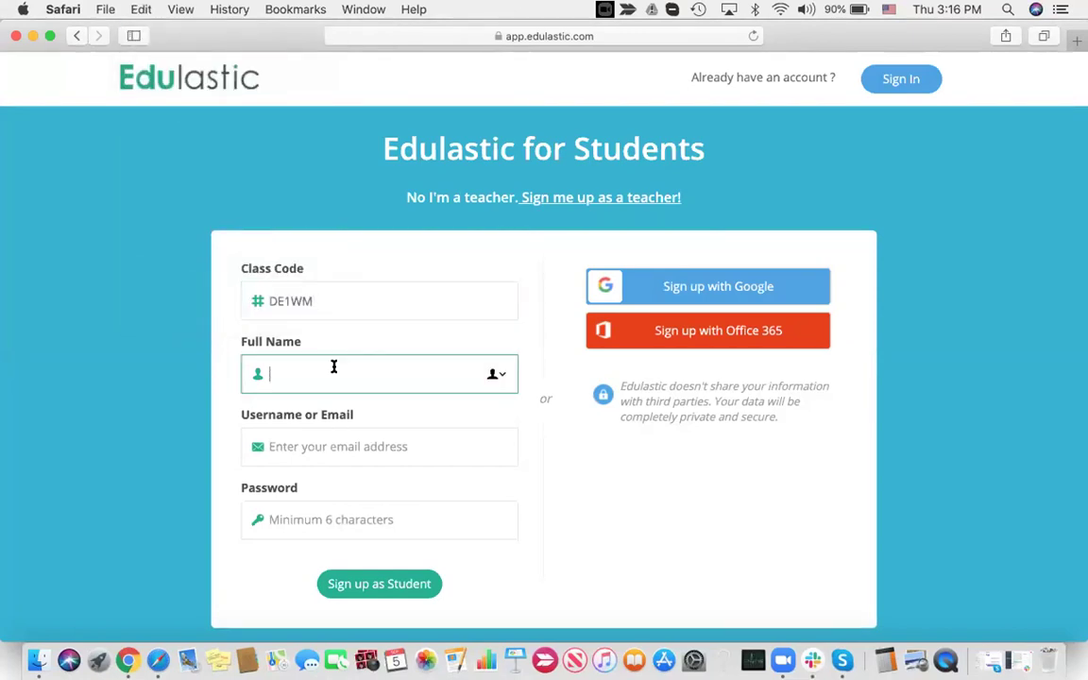
{"action": "left_click", "coordinate": [326, 444]}
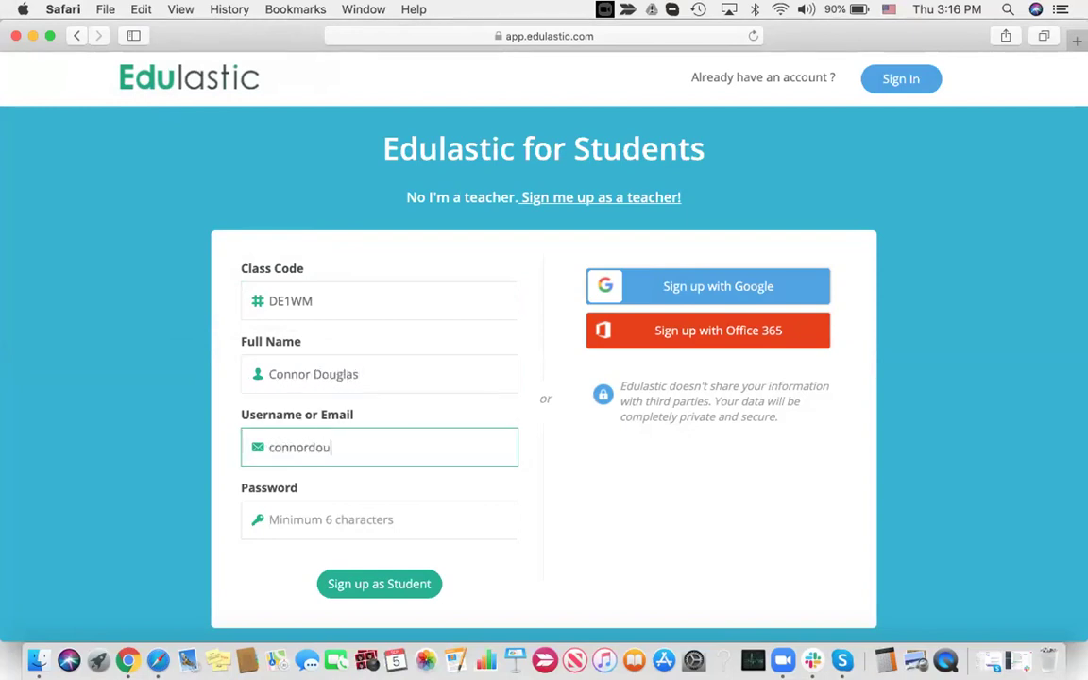
{"action": "left_click", "coordinate": [353, 523]}
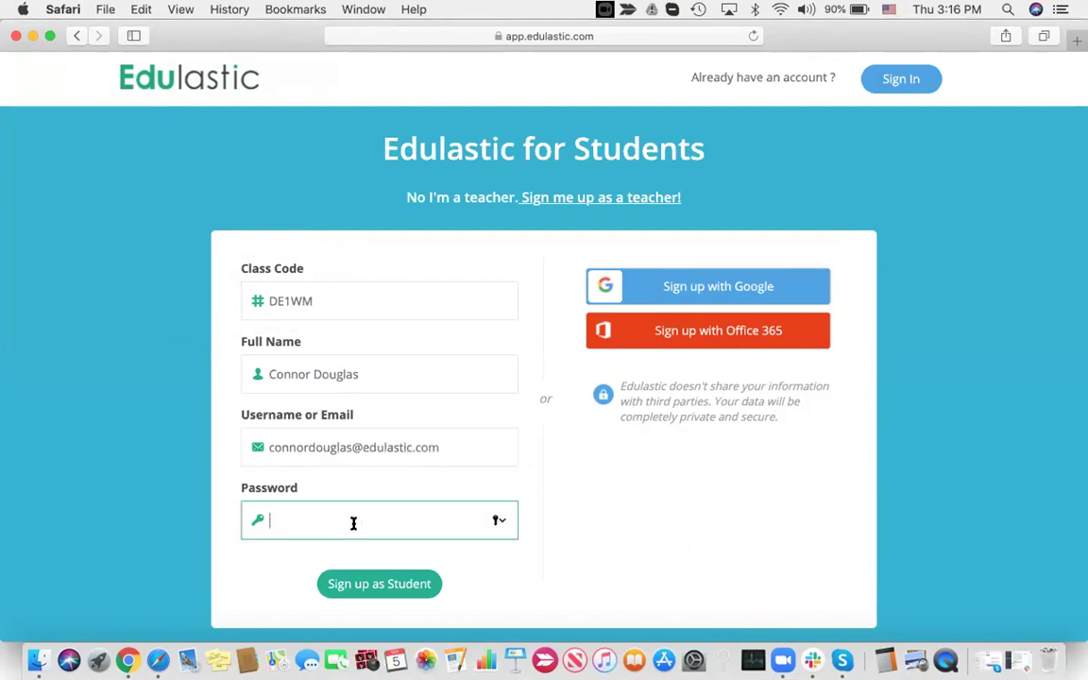
{"action": "type", "text": "••••••"}
{"action": "left_click", "coordinate": [388, 583]}
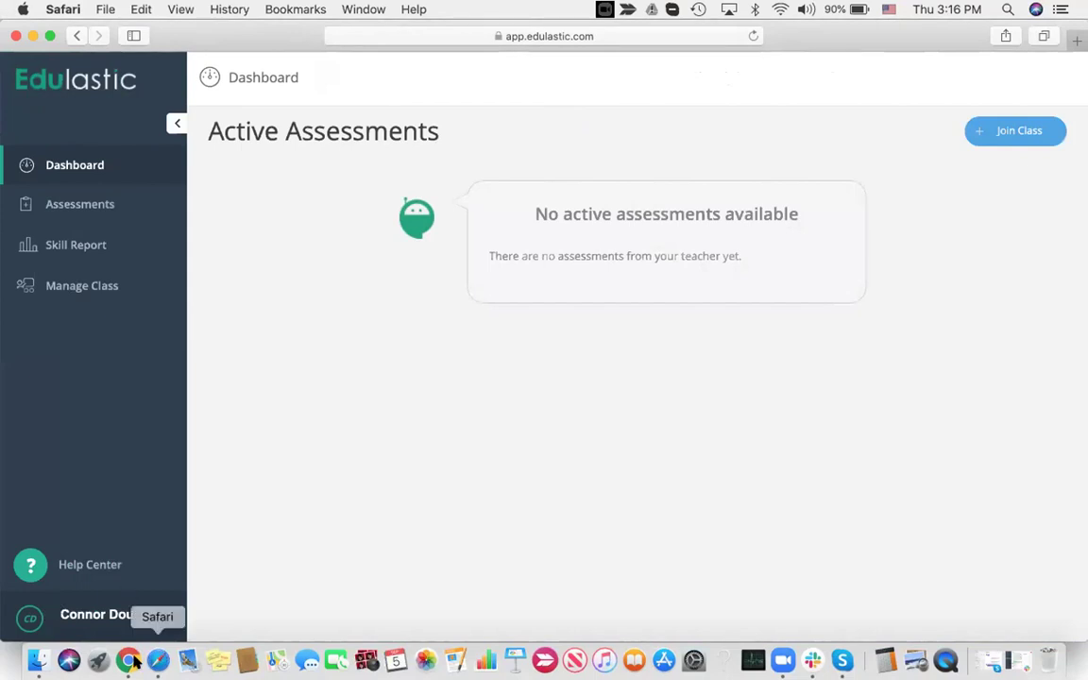
{"action": "left_click", "coordinate": [128, 661]}
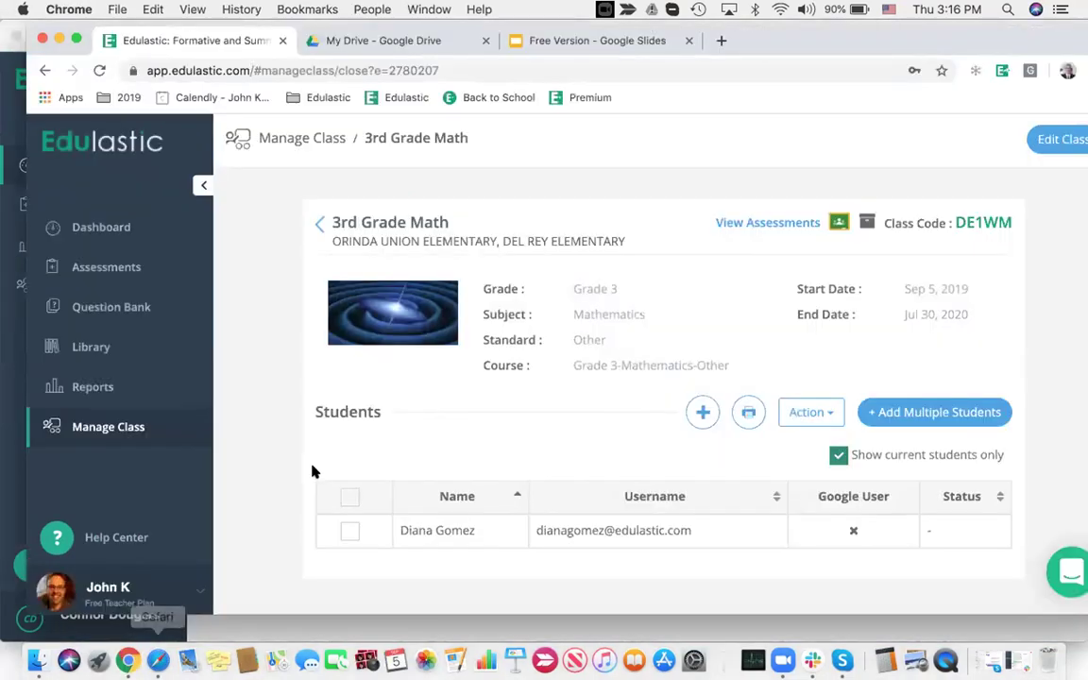
Reload the class roster to show the self-registered student, then start a new assessment
{"action": "left_click", "coordinate": [99, 71]}
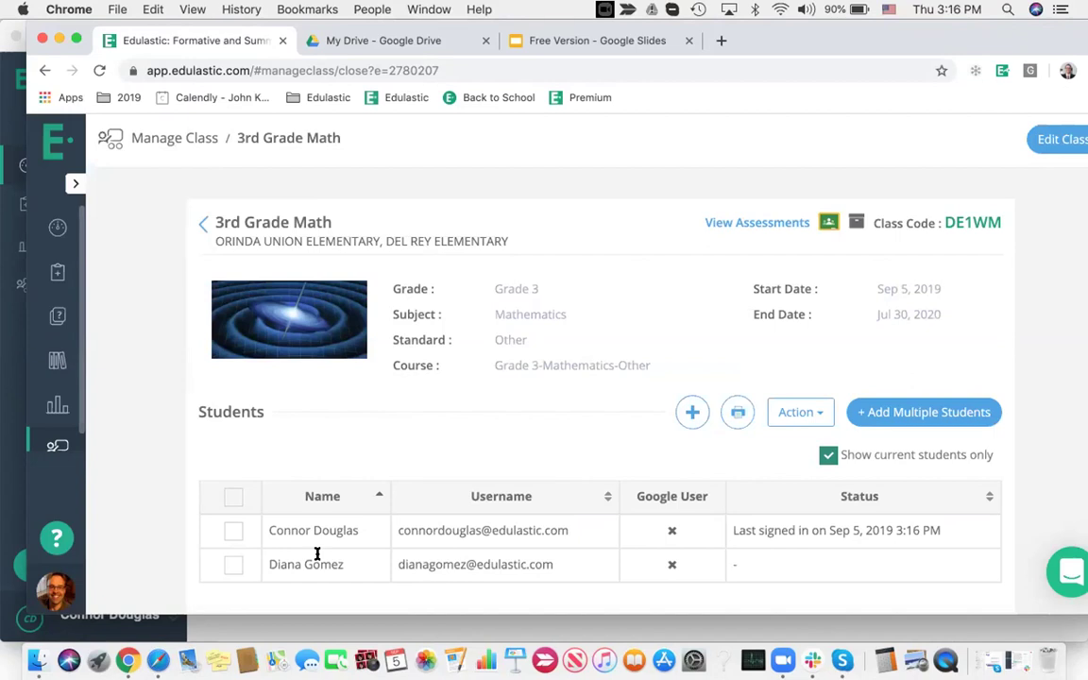
{"action": "left_click", "coordinate": [58, 228]}
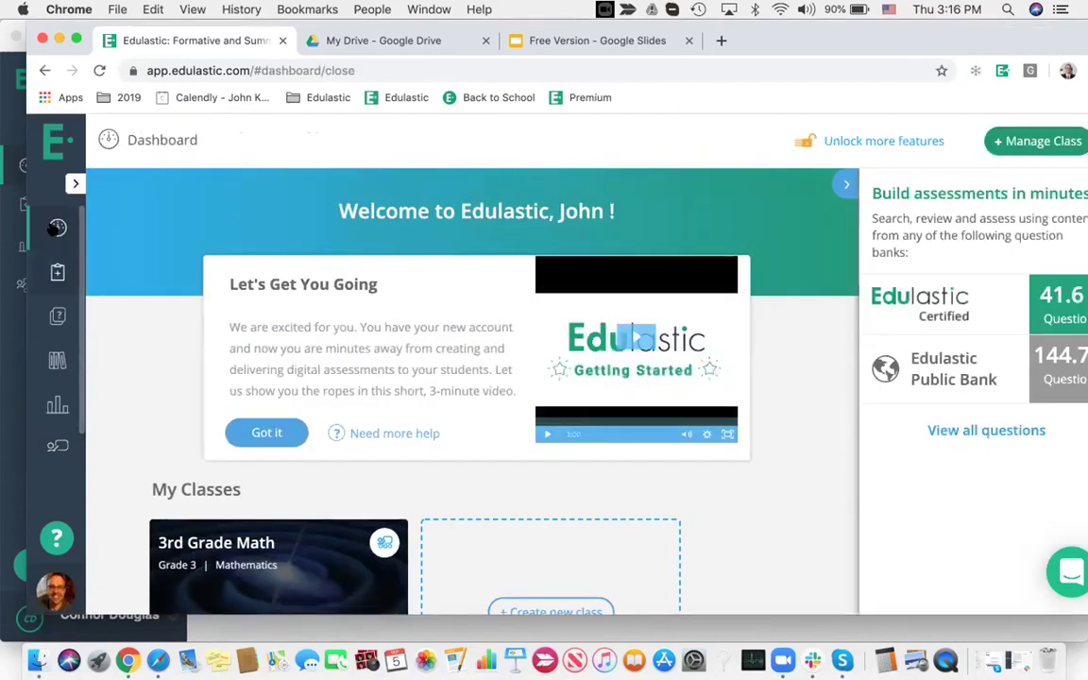
{"action": "left_click", "coordinate": [76, 184]}
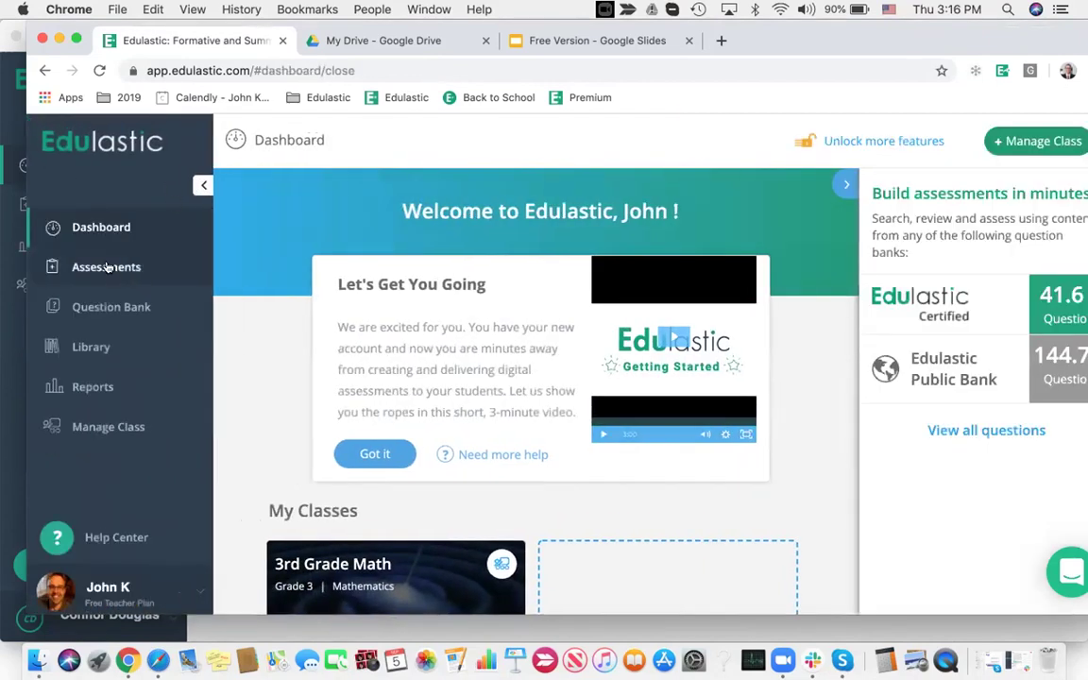
{"action": "left_click", "coordinate": [99, 267]}
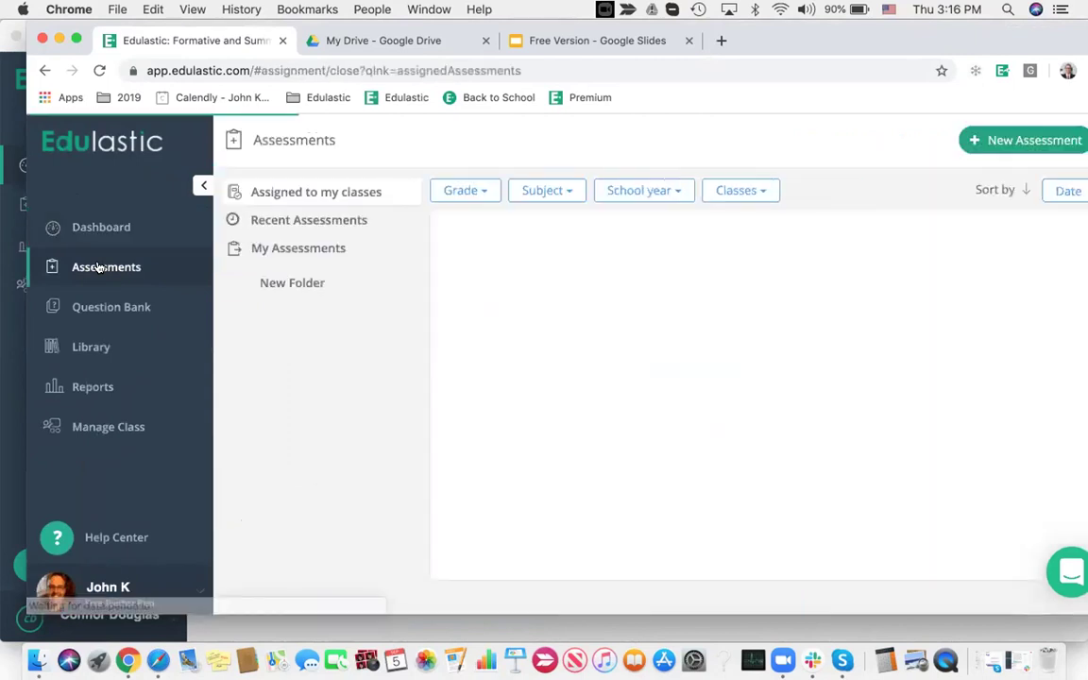
{"action": "left_click", "coordinate": [999, 139]}
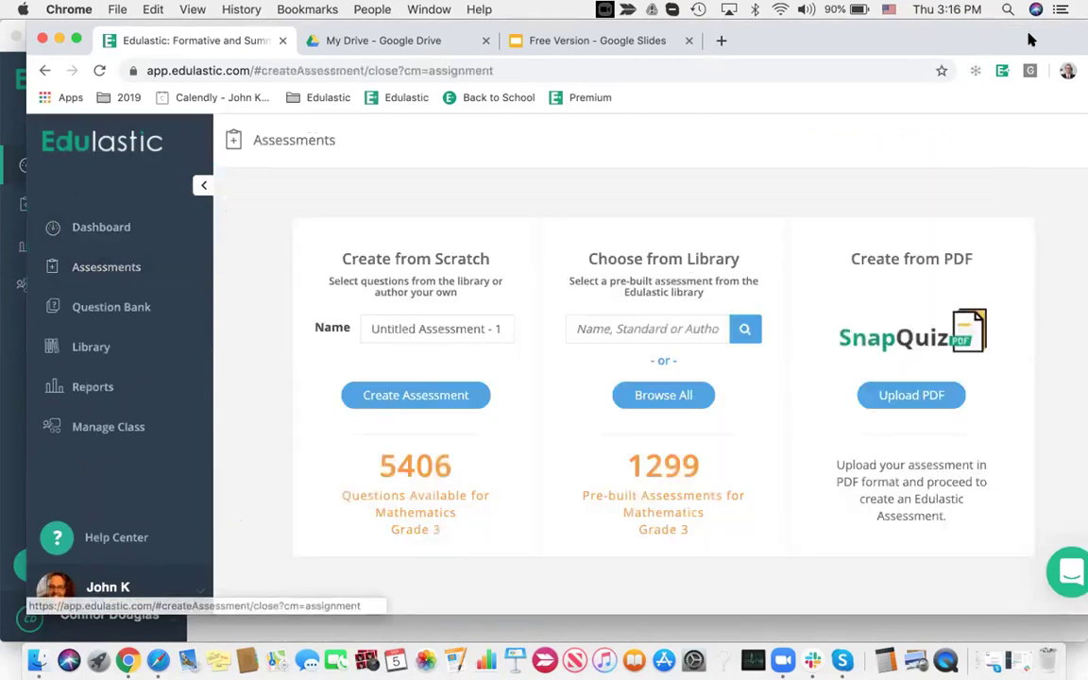
{"action": "left_click_drag", "start_coordinate": [1036, 29], "coordinate": [1016, 29]}
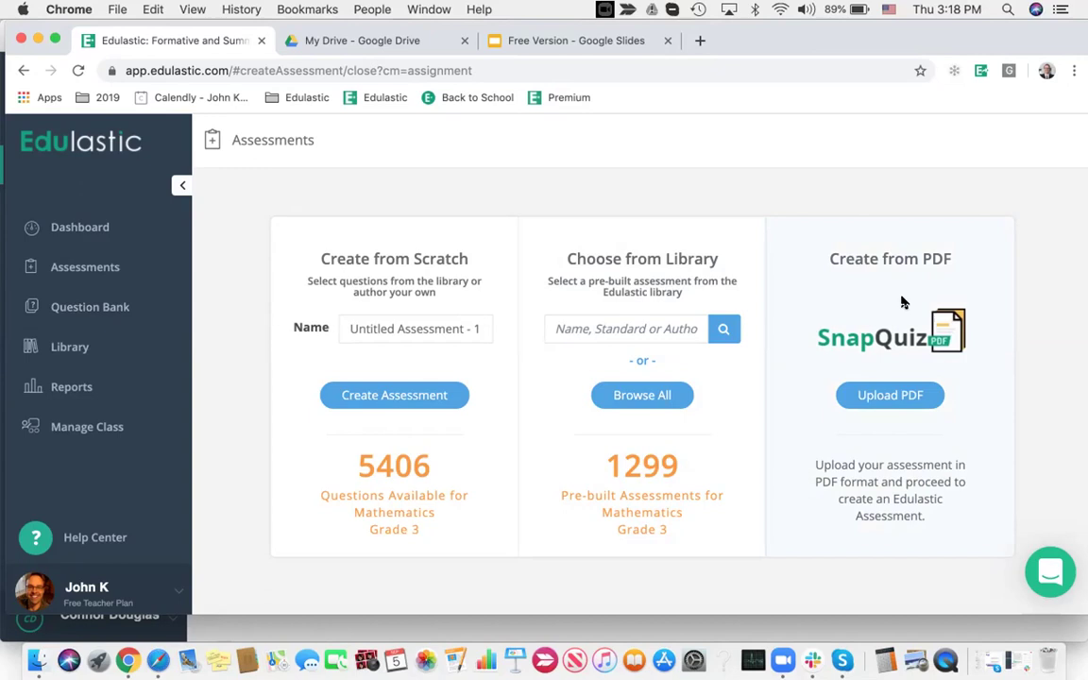
Upload PDF.pdf from the T E I folder to start a draft assessment
{"action": "left_click", "coordinate": [890, 395]}
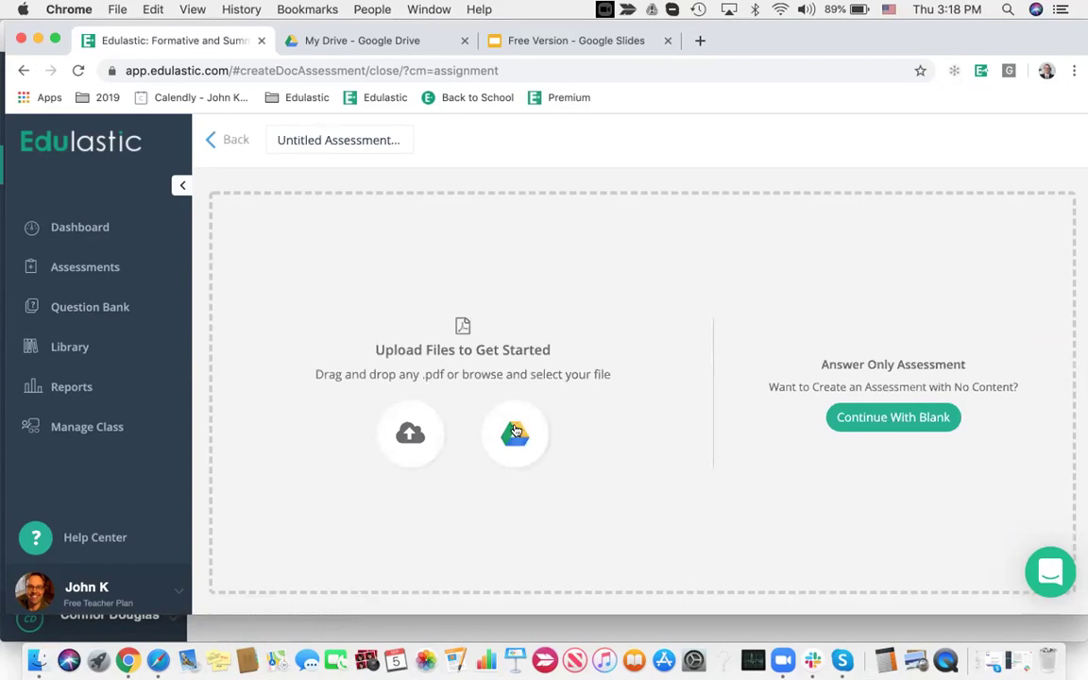
{"action": "left_click", "coordinate": [409, 433]}
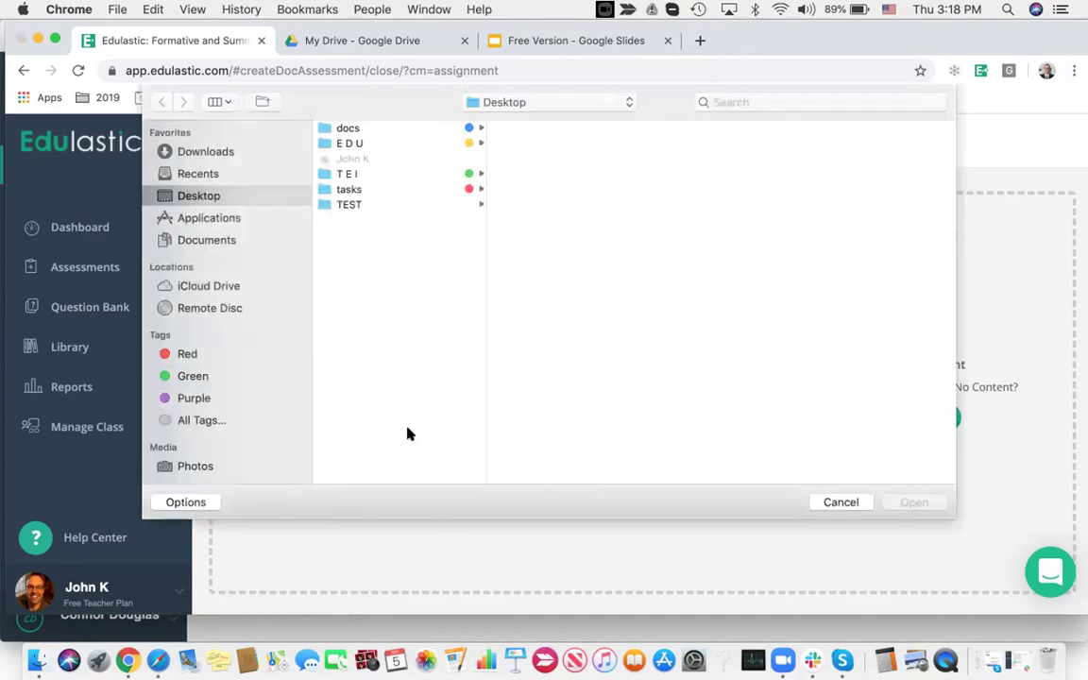
{"action": "left_click", "coordinate": [355, 173]}
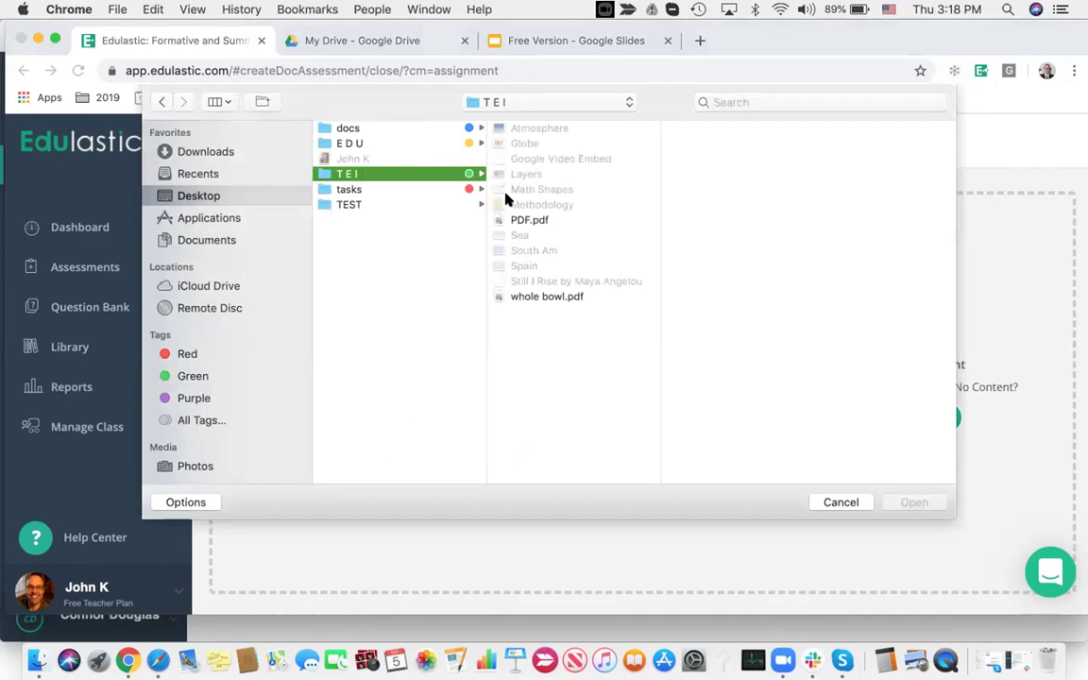
{"action": "left_click", "coordinate": [534, 220]}
{"action": "left_click", "coordinate": [914, 502]}
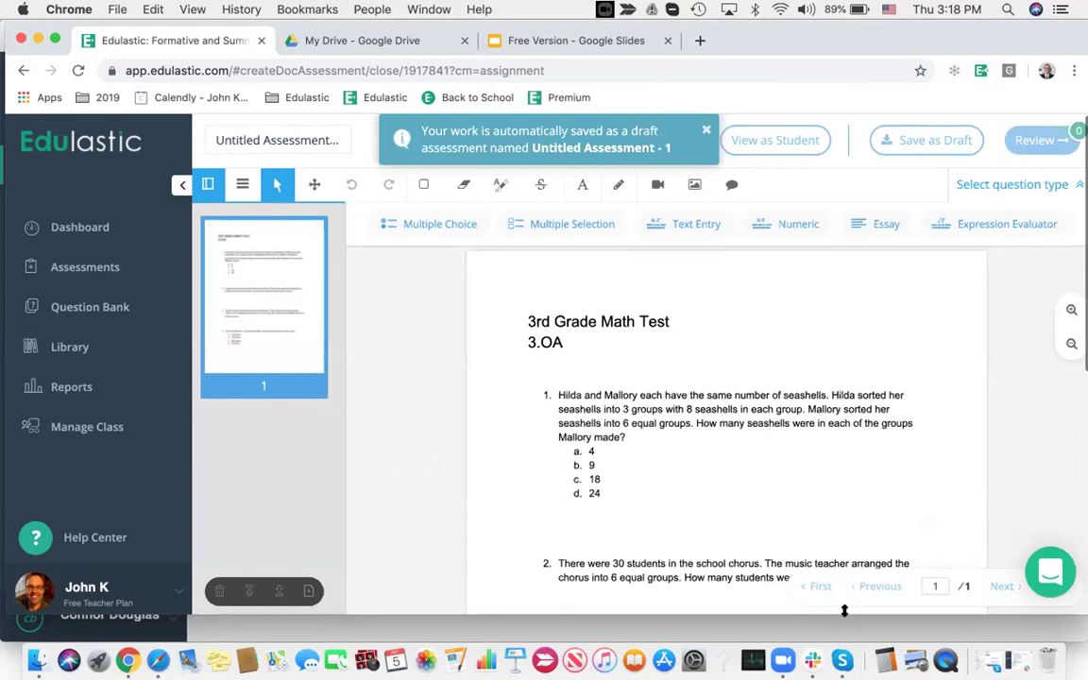
{"action": "left_click_drag", "start_coordinate": [844, 611], "coordinate": [847, 646]}
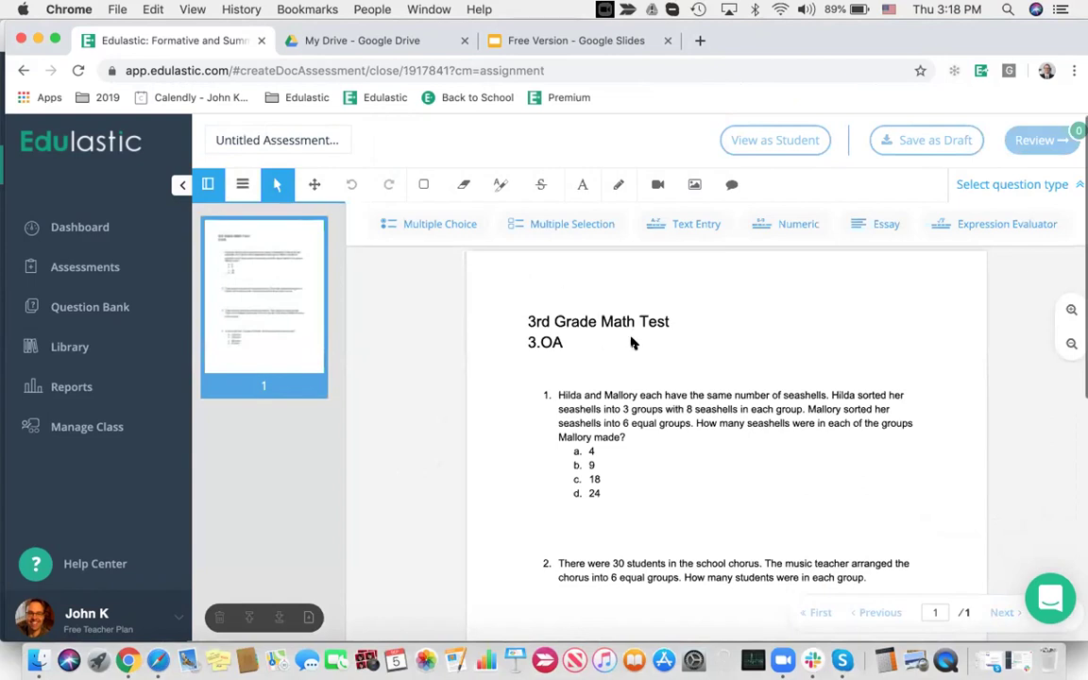
Attach a multiple-choice area to question 1 with options A–D and D correct
{"action": "left_click", "coordinate": [435, 225]}
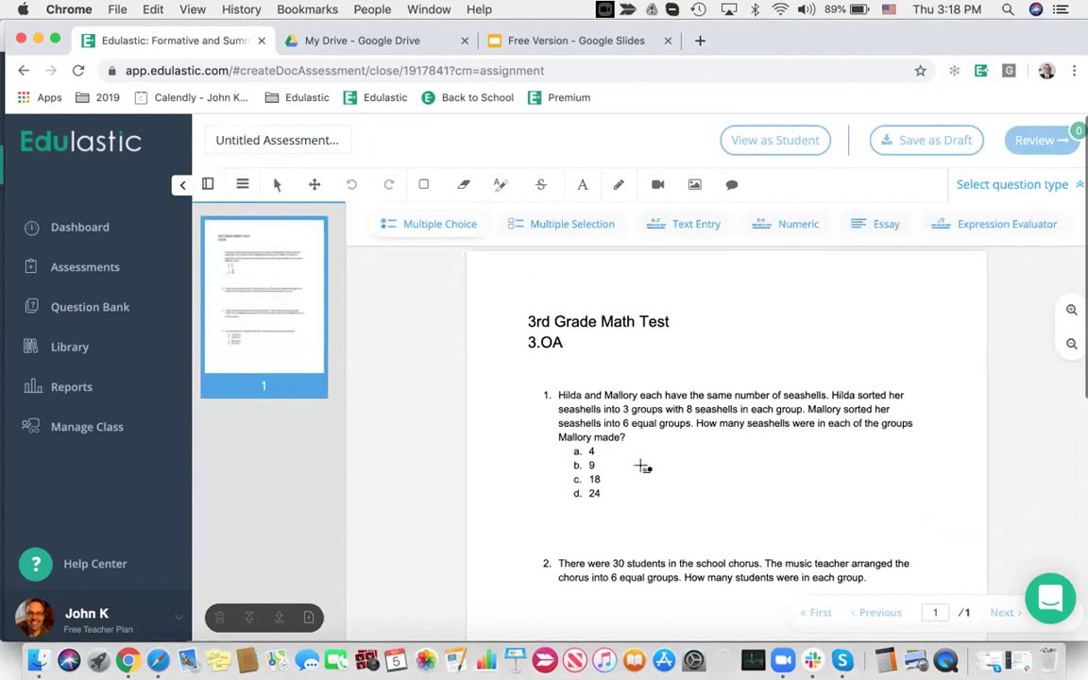
{"action": "left_click", "coordinate": [643, 467]}
{"action": "left_click", "coordinate": [698, 568]}
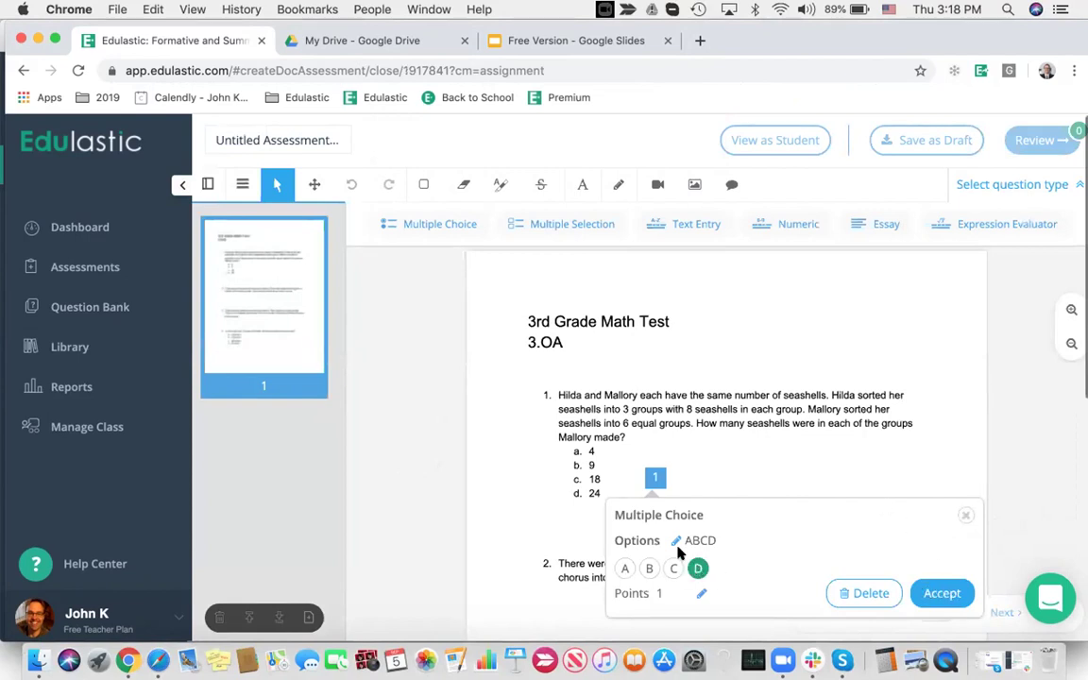
{"action": "left_click", "coordinate": [716, 541]}
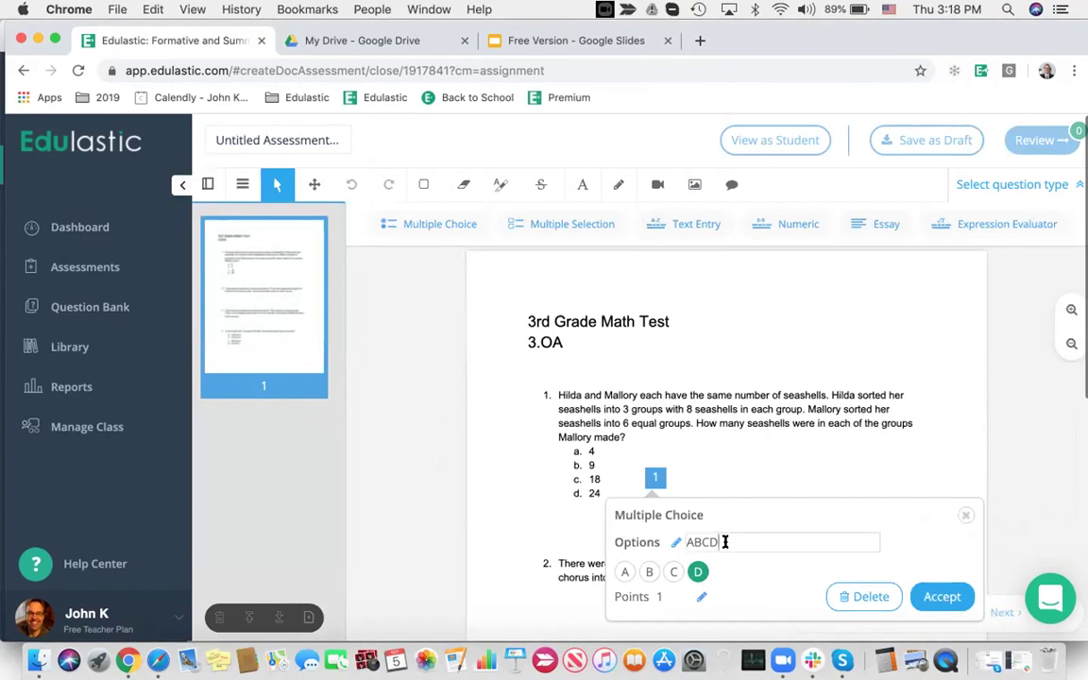
{"action": "type", "text": "EFG"}
{"action": "key", "text": "Return"}
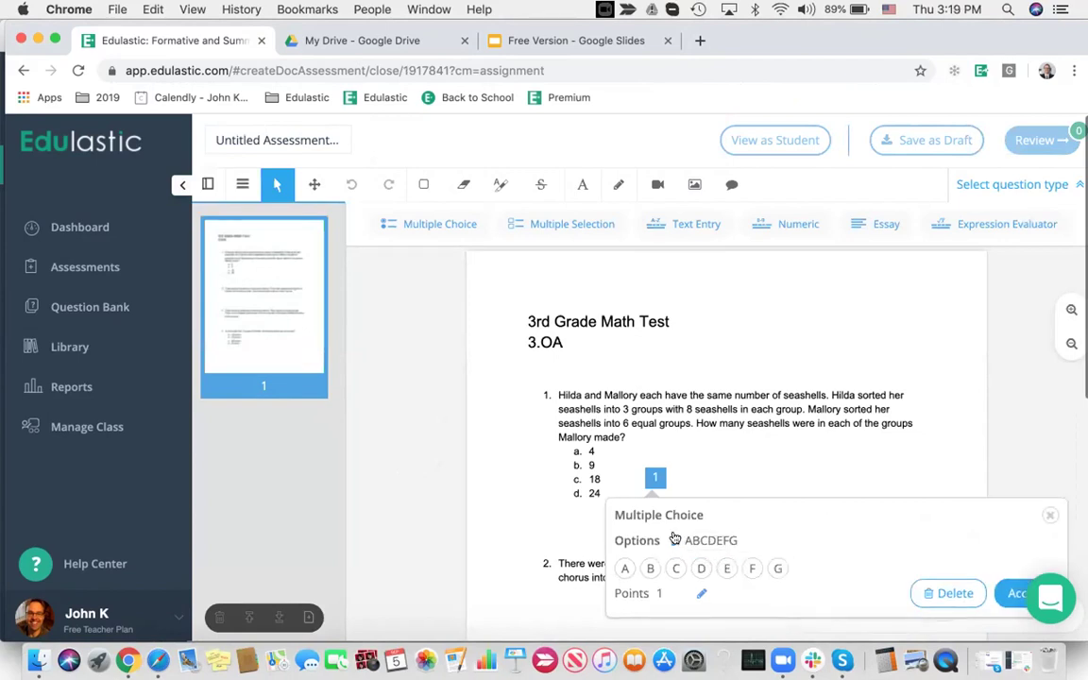
{"action": "left_click", "coordinate": [675, 539]}
{"action": "key", "text": "BackSpace"}
{"action": "key", "text": "BackSpace"}
{"action": "key", "text": "BackSpace"}
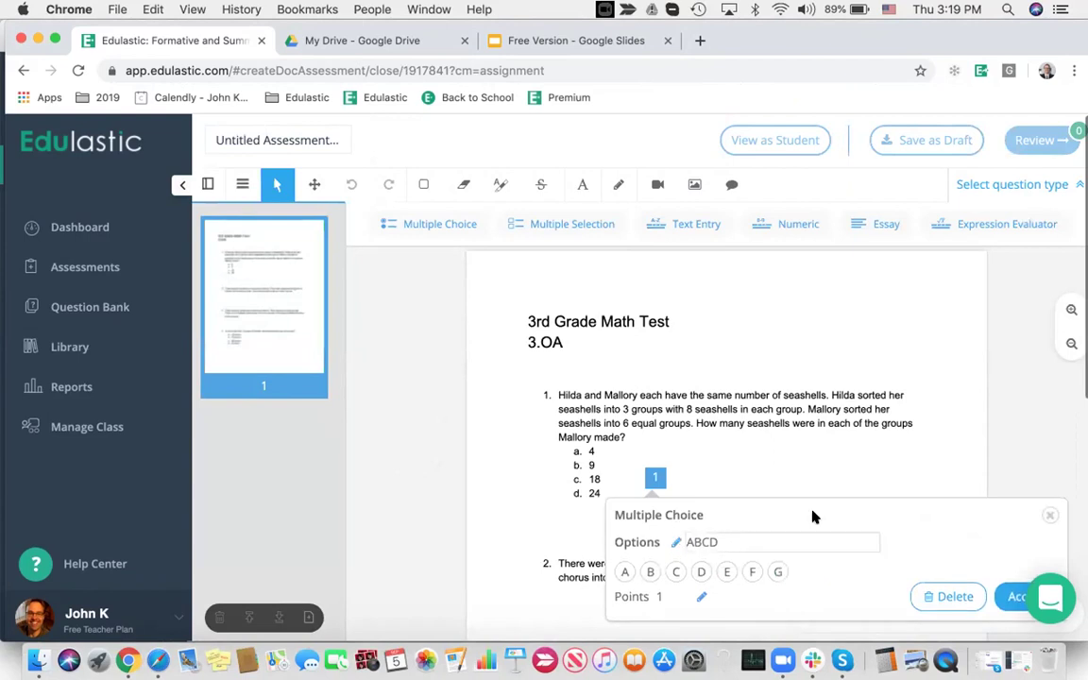
{"action": "key", "text": "Return"}
{"action": "left_click", "coordinate": [701, 568]}
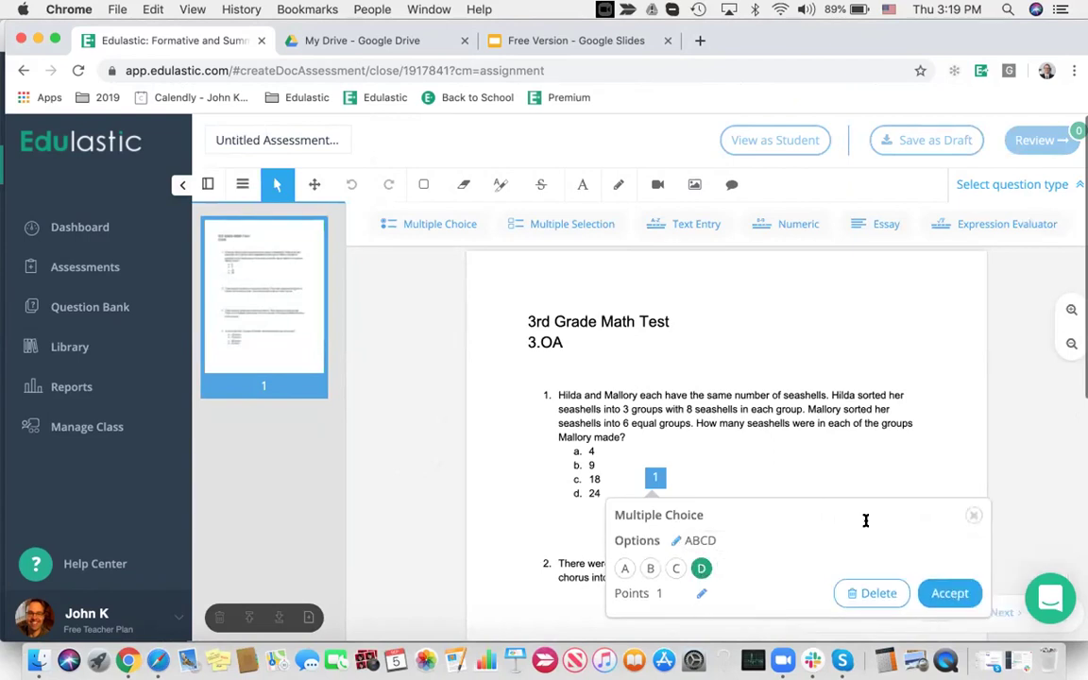
{"action": "left_click", "coordinate": [948, 593]}
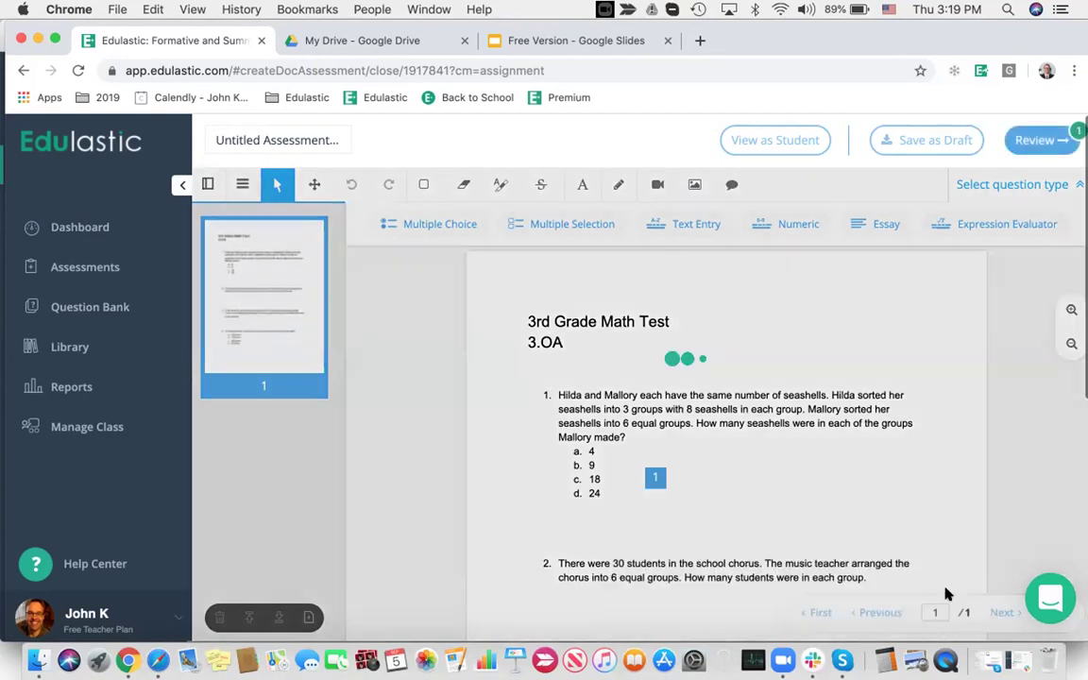
{"action": "scroll", "coordinate": [814, 476], "scroll_direction": "down", "scroll_amount": 5}
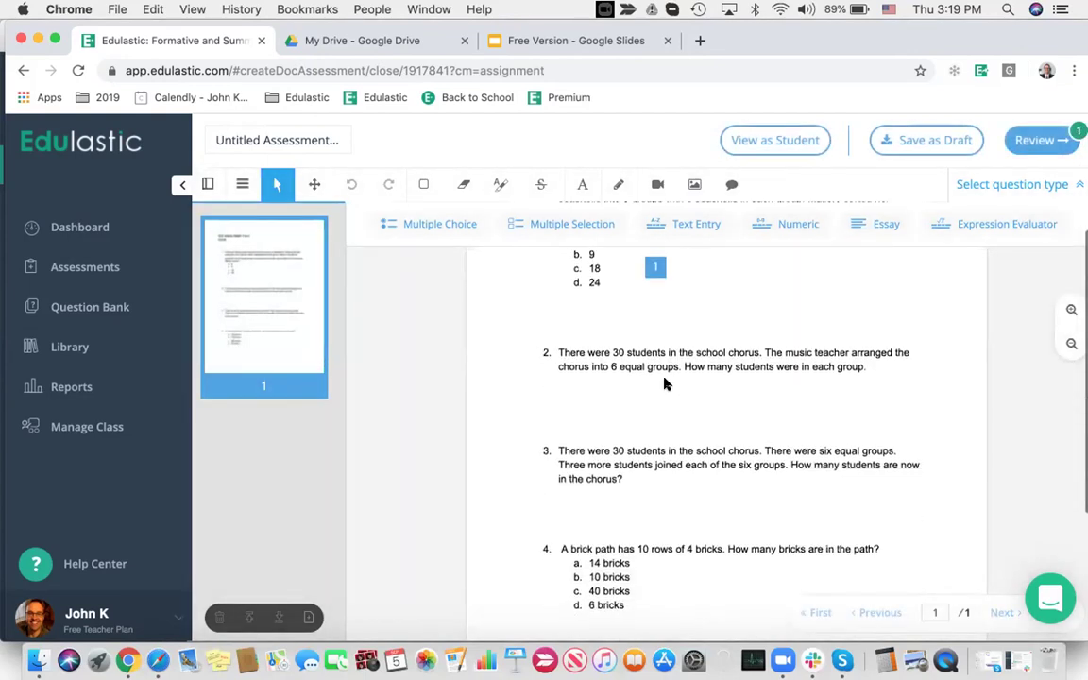
Add a text-entry area to question 2 with answer '5dulastic', allowing one letter mistake
{"action": "left_click", "coordinate": [696, 220]}
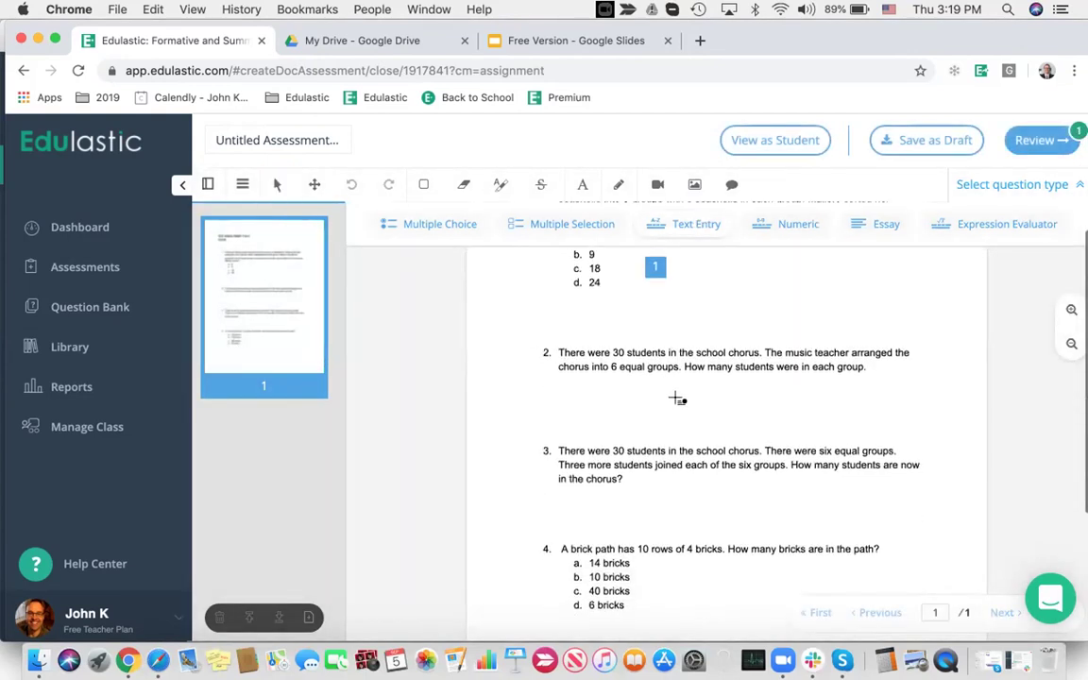
{"action": "left_click", "coordinate": [678, 399]}
{"action": "type", "text": "5"}
{"action": "type", "text": "dulastic"}
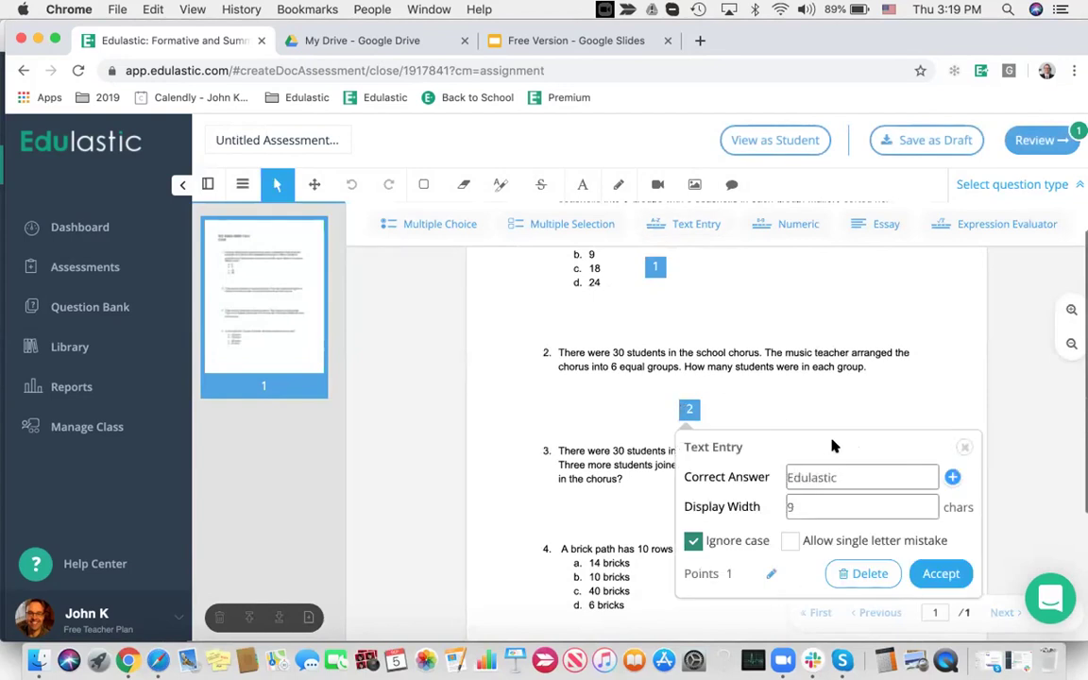
{"action": "left_click", "coordinate": [791, 541]}
{"action": "left_click", "coordinate": [939, 572]}
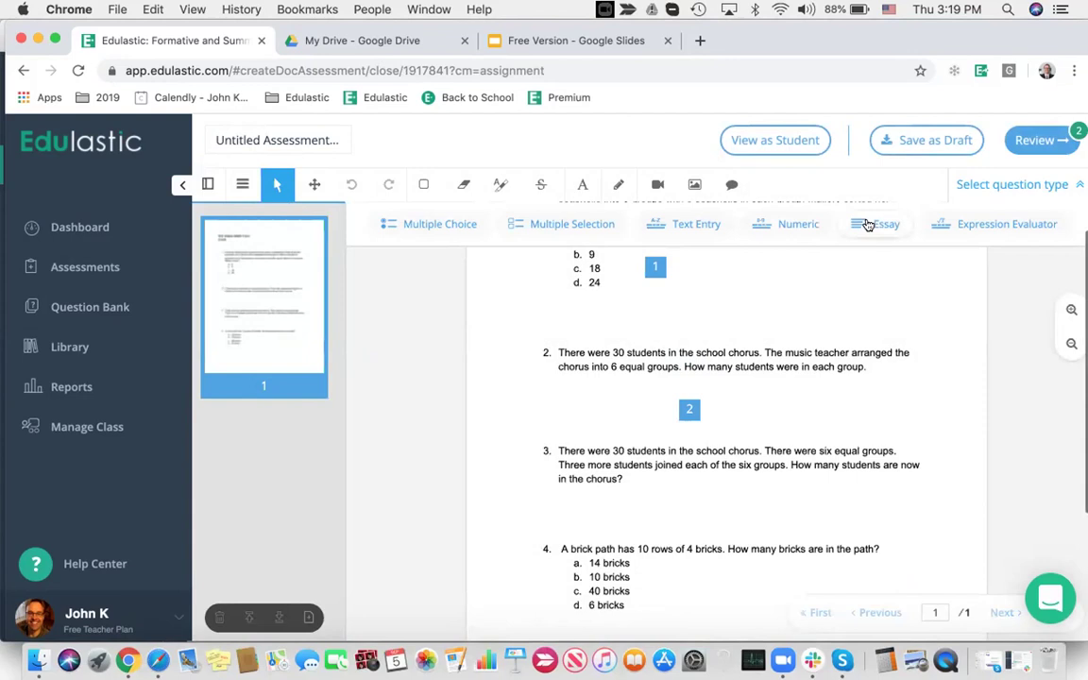
Add an essay answer area under question 3, clearing its point value
{"action": "left_click", "coordinate": [867, 224]}
{"action": "left_click", "coordinate": [659, 496]}
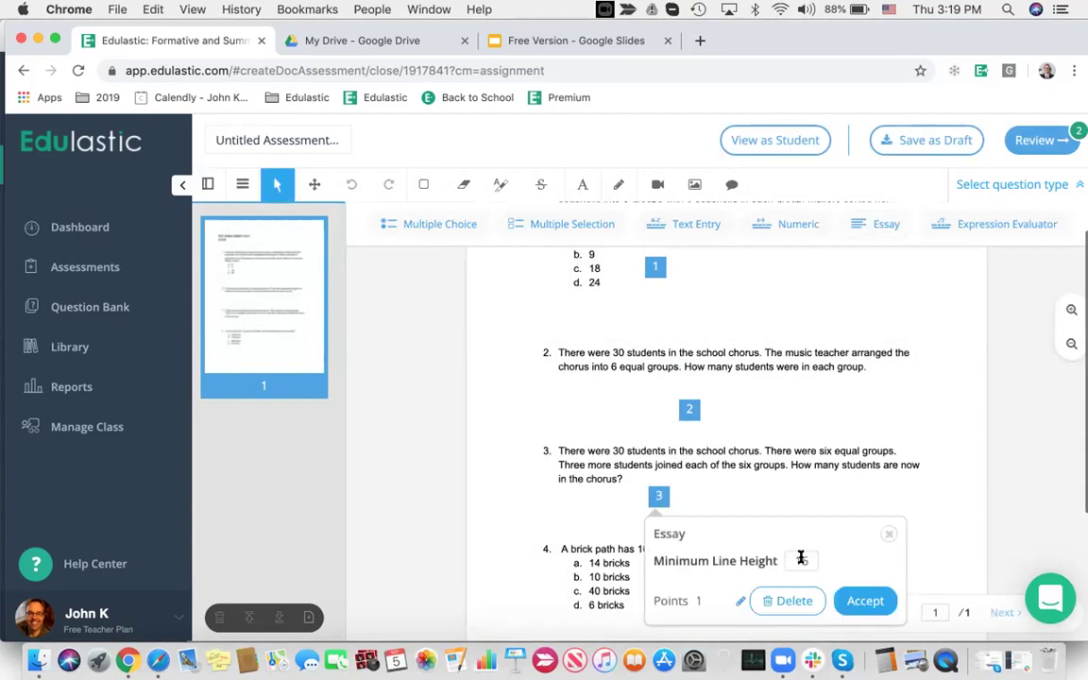
{"action": "left_click", "coordinate": [709, 599]}
{"action": "key", "text": "BackSpace"}
{"action": "left_click", "coordinate": [865, 601]}
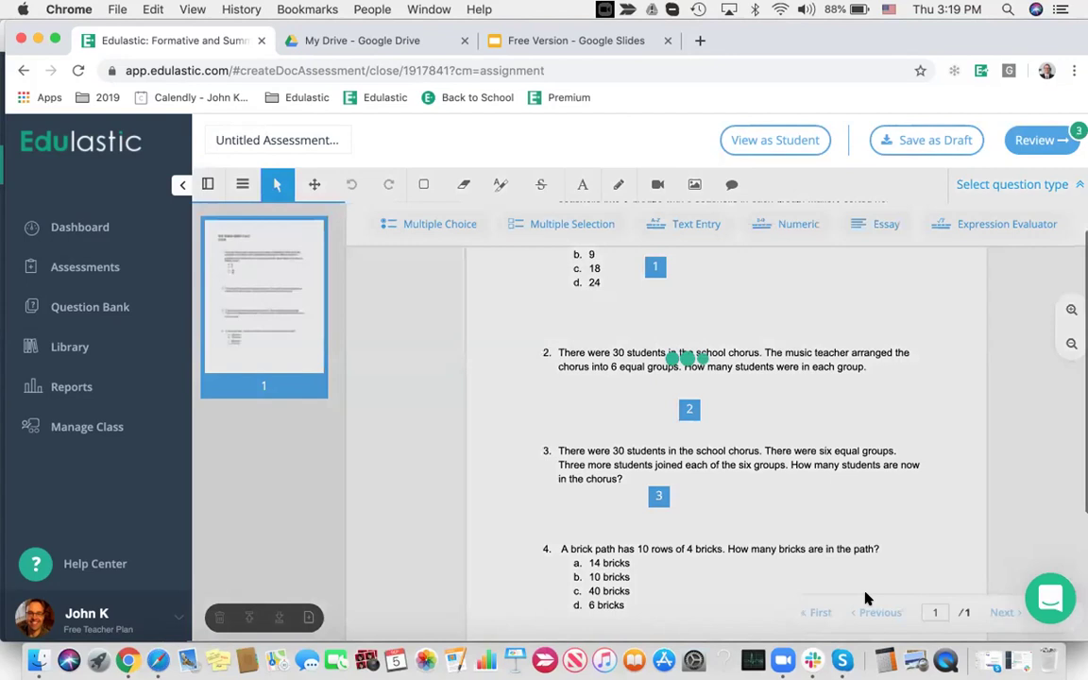
Add a multiple-selection area to question 4 with A, B and C correct, then preview as student
{"action": "scroll", "coordinate": [892, 492], "scroll_direction": "down", "scroll_amount": 2}
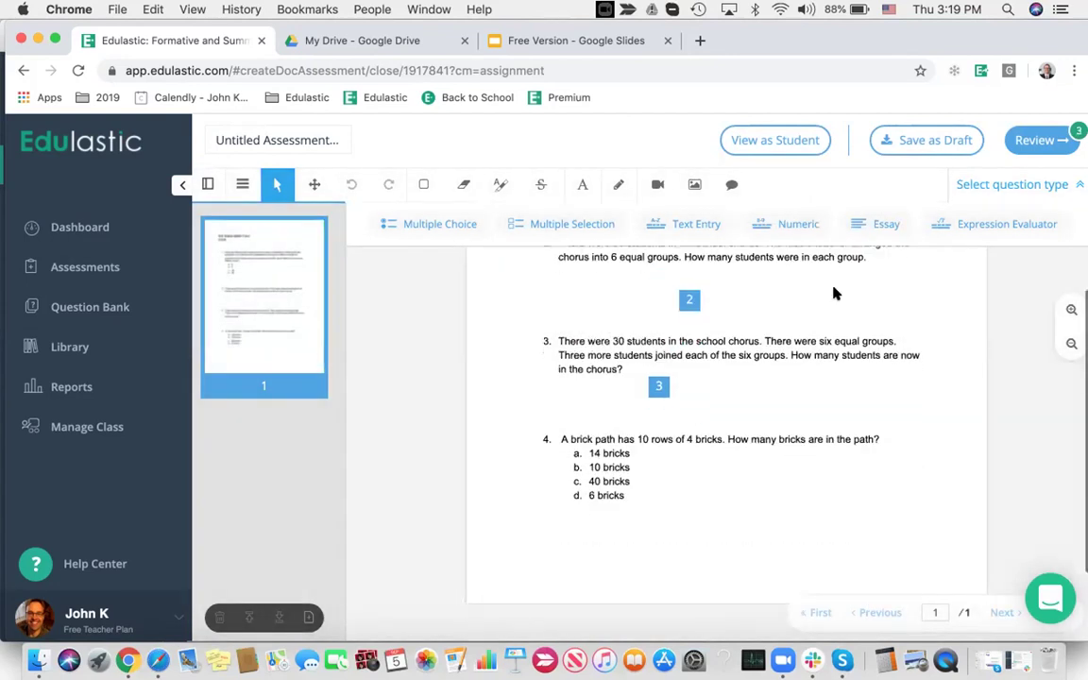
{"action": "left_click", "coordinate": [573, 224]}
{"action": "left_click", "coordinate": [663, 474]}
{"action": "left_click", "coordinate": [624, 568]}
{"action": "left_click", "coordinate": [649, 568]}
{"action": "left_click", "coordinate": [672, 568]}
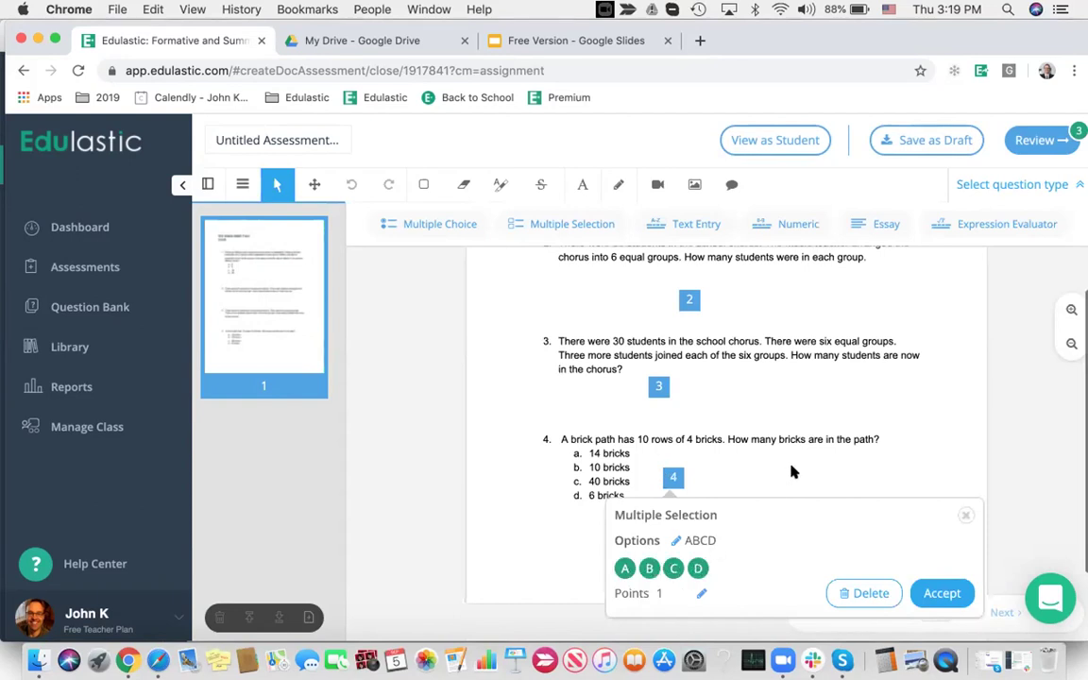
{"action": "left_click", "coordinate": [940, 593]}
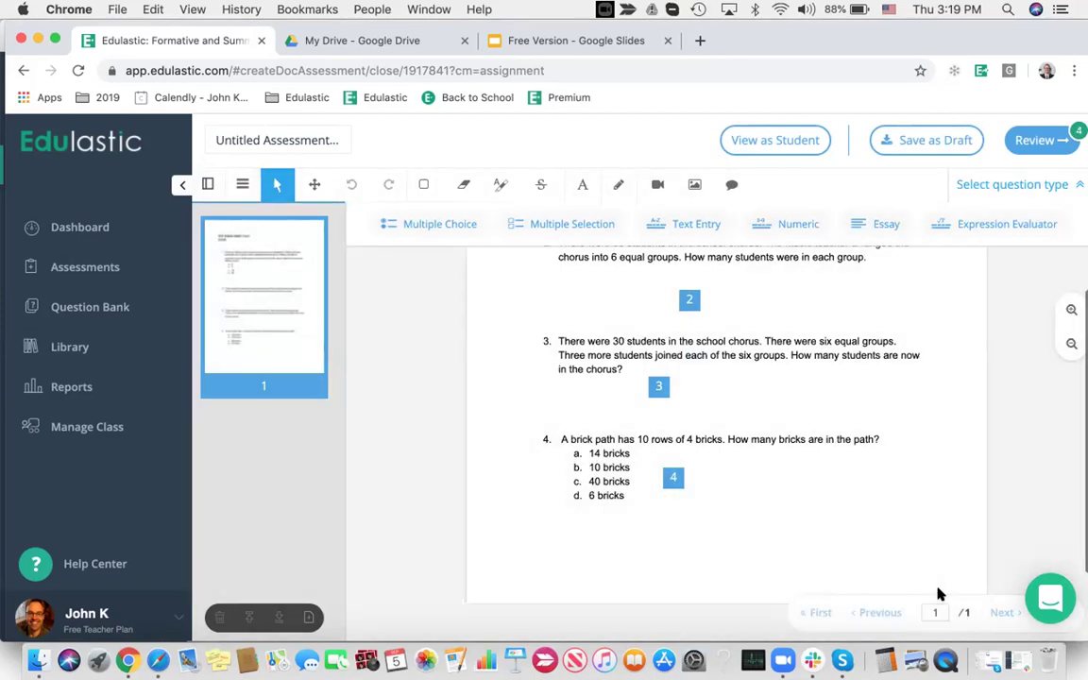
{"action": "scroll", "coordinate": [938, 592], "scroll_direction": "up", "scroll_amount": 3}
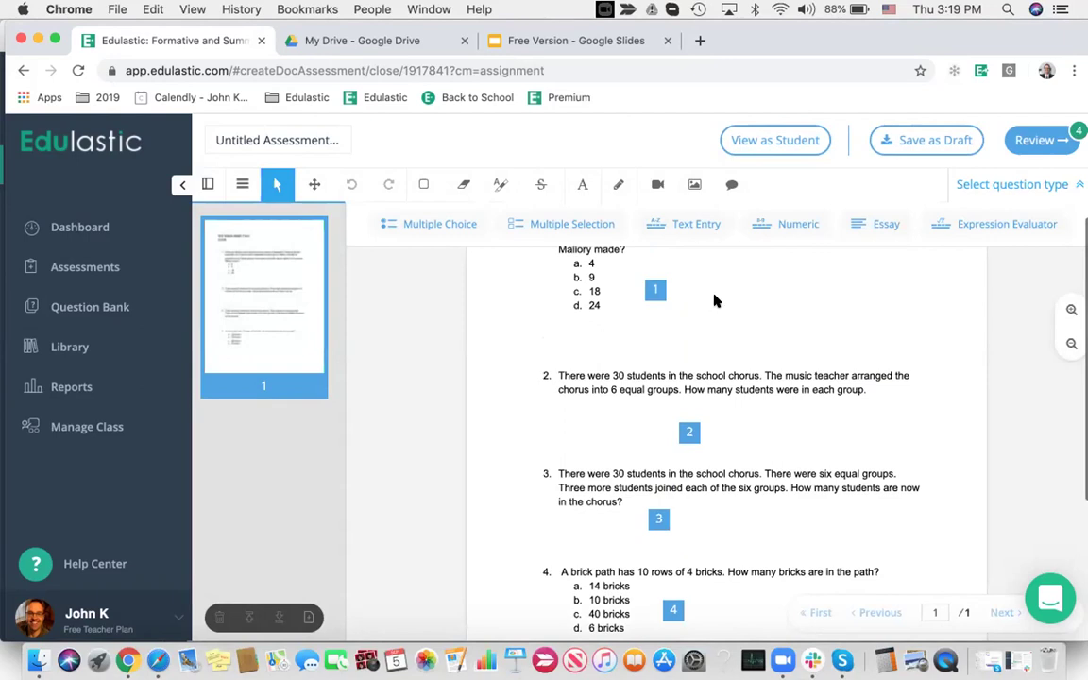
{"action": "left_click", "coordinate": [756, 140]}
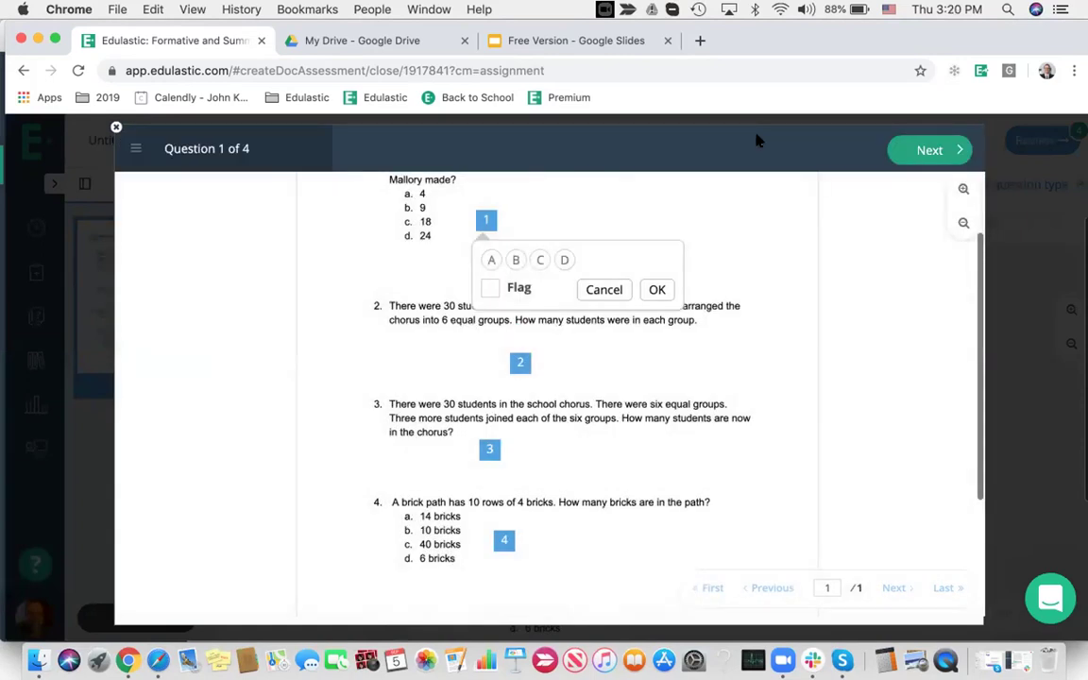
In the student preview, answer question 1 with A and fill in question 2's text answer
{"action": "left_click", "coordinate": [487, 450]}
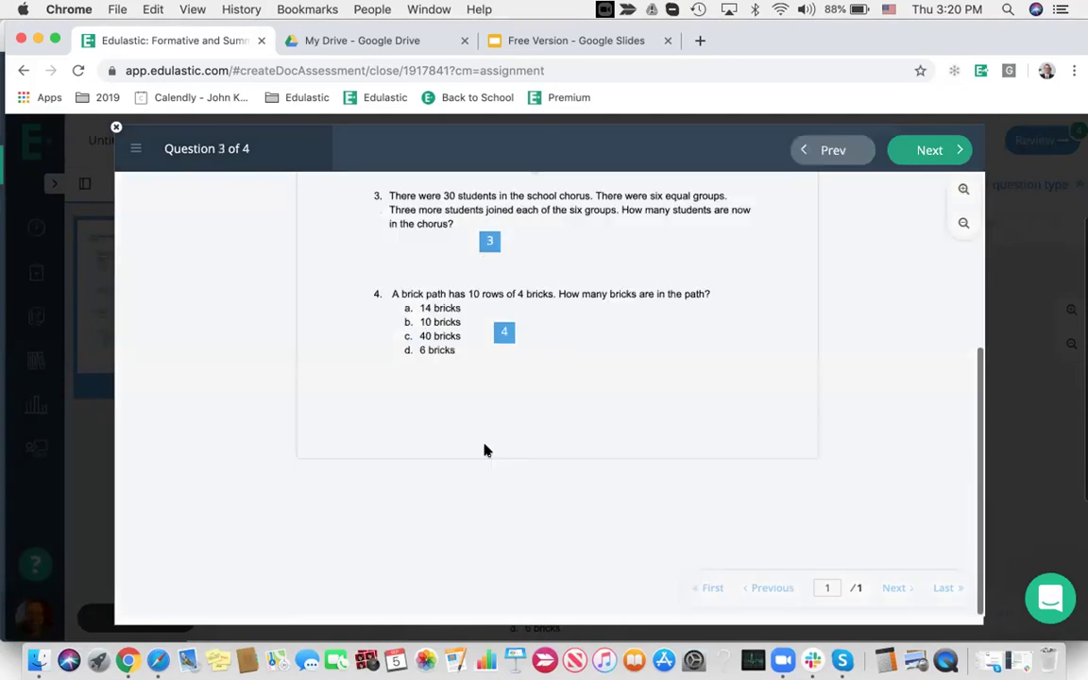
{"action": "scroll", "coordinate": [605, 397], "scroll_direction": "up", "scroll_amount": 4}
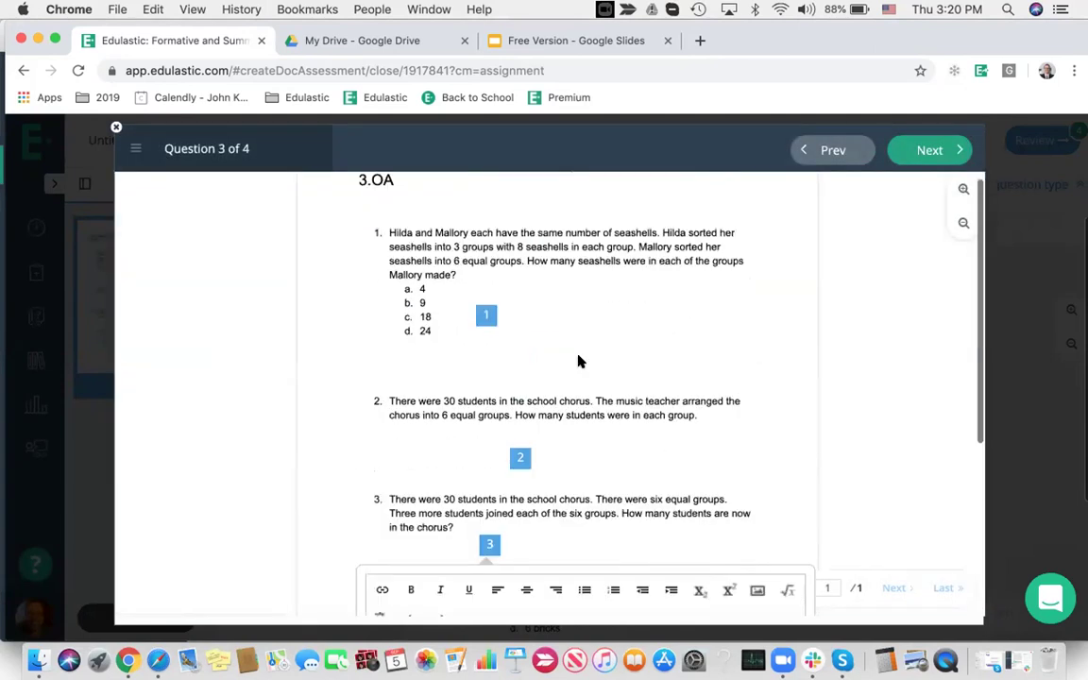
{"action": "left_click", "coordinate": [487, 311]}
{"action": "left_click", "coordinate": [491, 260]}
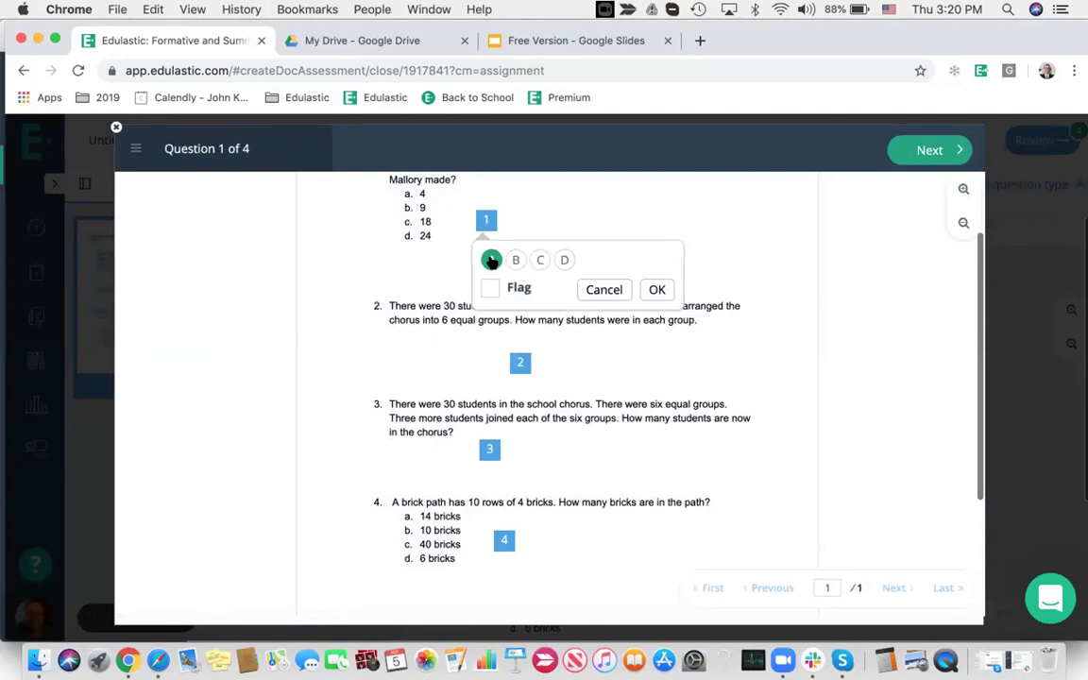
{"action": "left_click", "coordinate": [659, 291]}
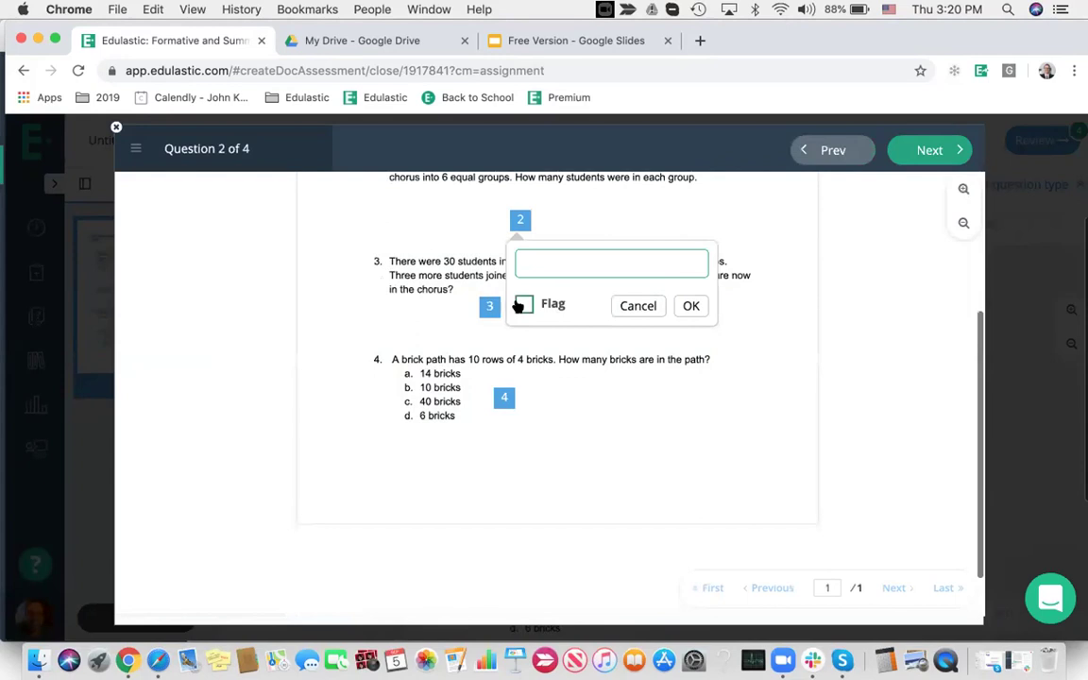
{"action": "scroll", "coordinate": [548, 283], "scroll_direction": "up", "scroll_amount": 1}
{"action": "type", "text": "EDULST"}
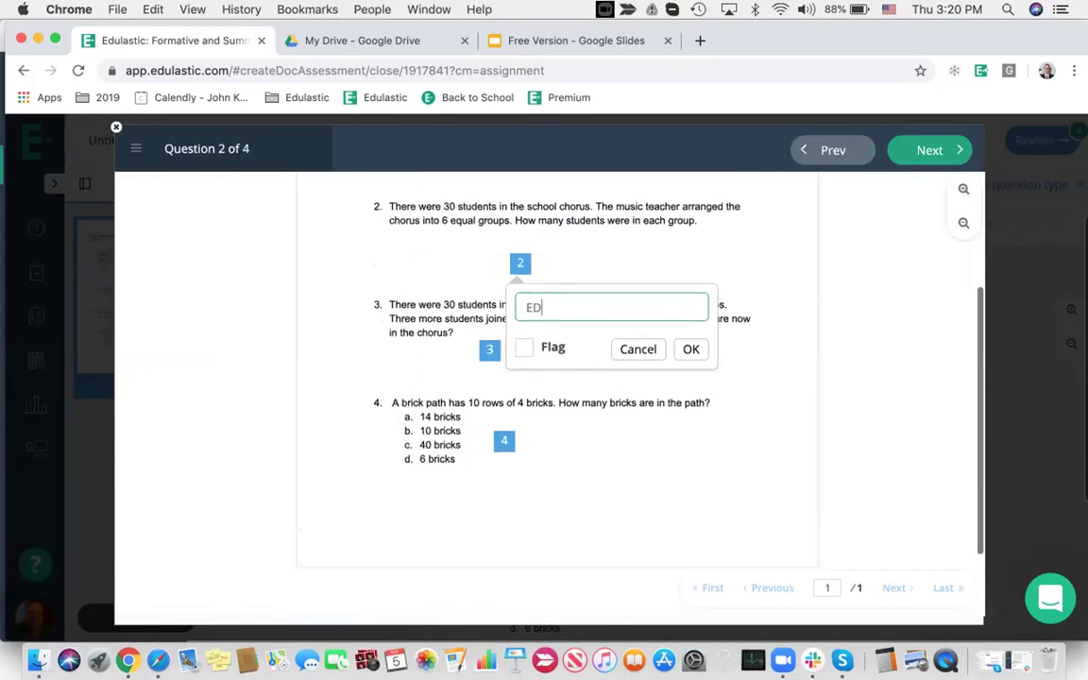
{"action": "key", "text": "BackSpace"}
{"action": "type", "text": "ASTIC"}
{"action": "left_click", "coordinate": [691, 350]}
Write 'ESSAY' for question 3 and choose A and B for question 4
{"action": "type", "text": "ESSAY"}
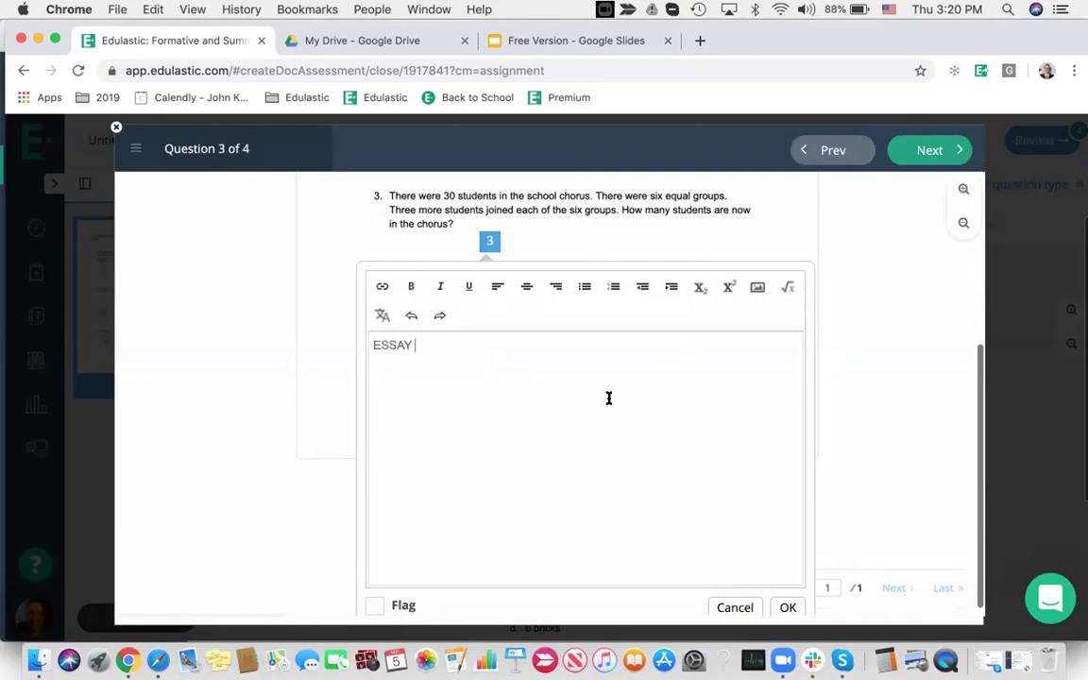
{"action": "scroll", "coordinate": [629, 411], "scroll_direction": "down", "scroll_amount": 1}
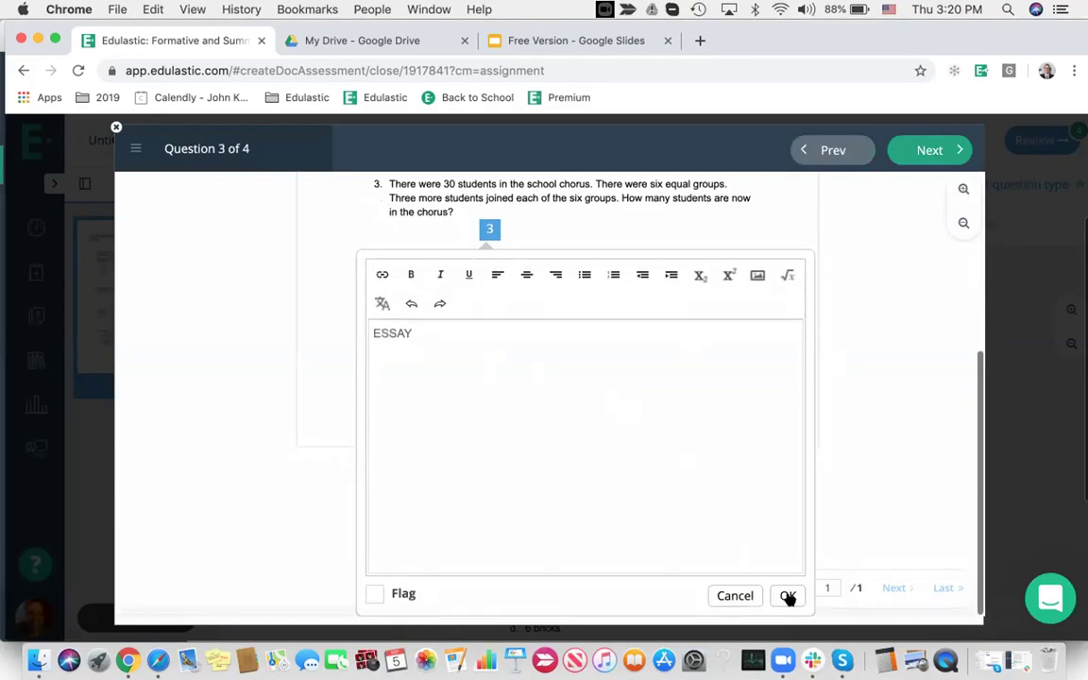
{"action": "left_click", "coordinate": [789, 597]}
{"action": "left_click", "coordinate": [533, 373]}
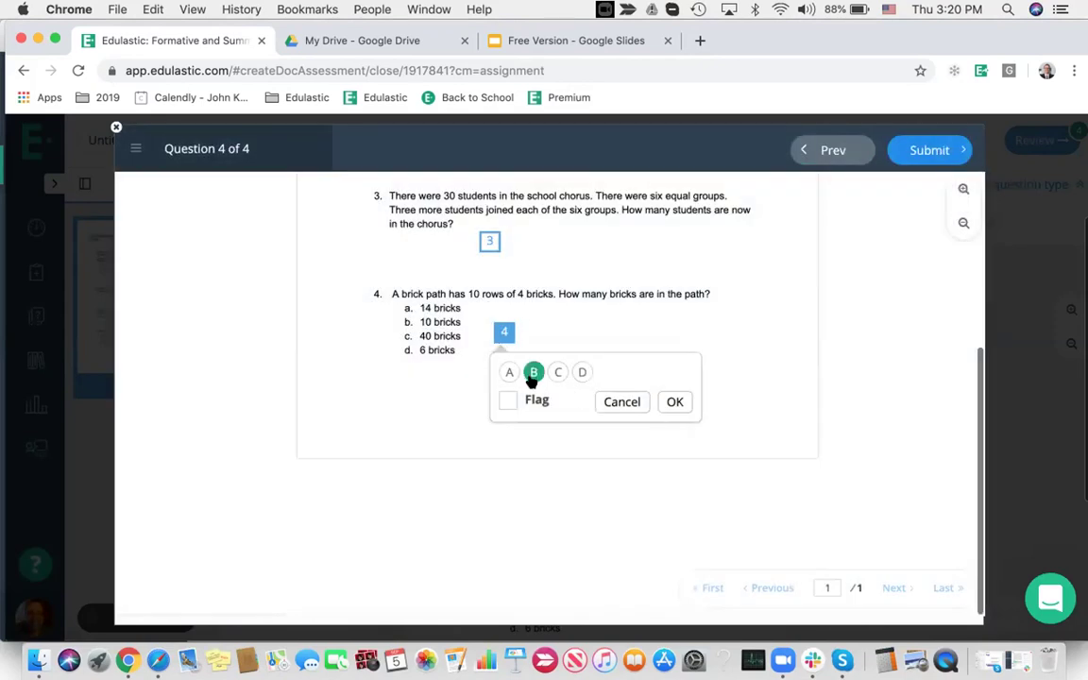
{"action": "left_click", "coordinate": [509, 373]}
{"action": "left_click", "coordinate": [674, 403]}
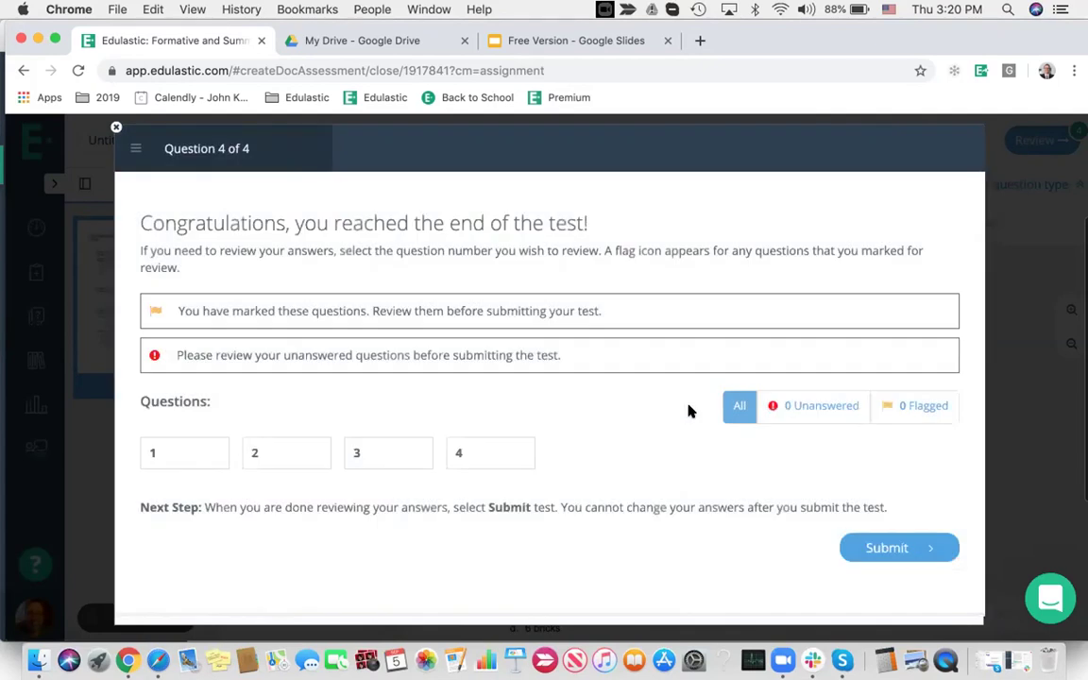
Submit the test, look over the 1.5 of 5 score report, and close it
{"action": "left_click", "coordinate": [875, 546]}
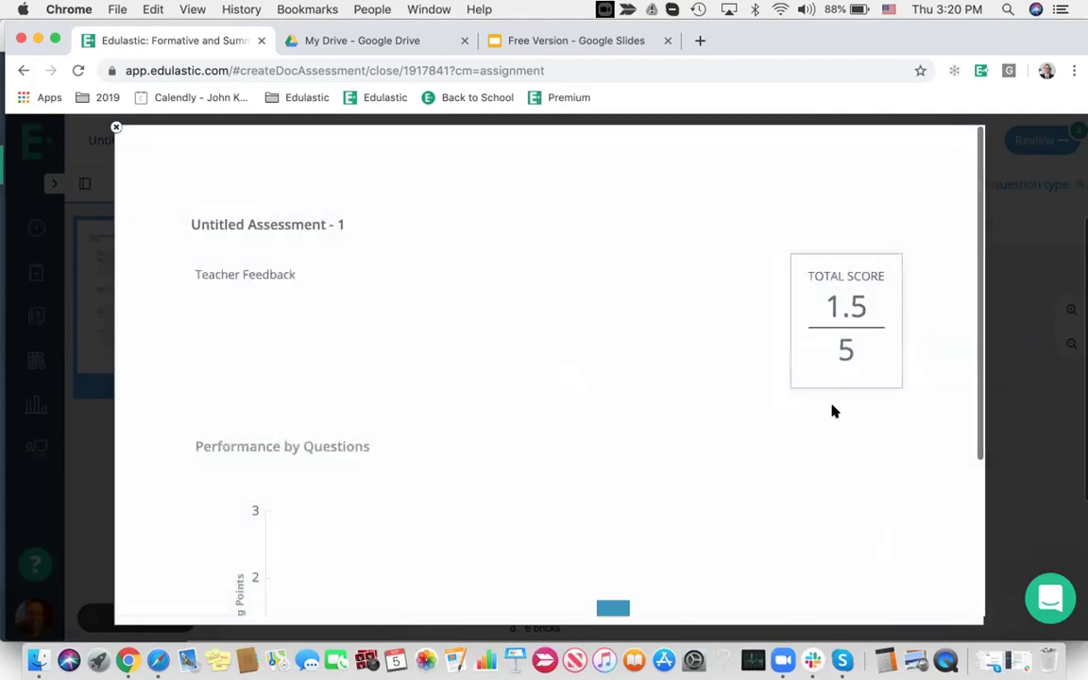
{"action": "scroll", "coordinate": [831, 410], "scroll_direction": "down", "scroll_amount": 3}
{"action": "scroll", "coordinate": [834, 411], "scroll_direction": "down", "scroll_amount": 1}
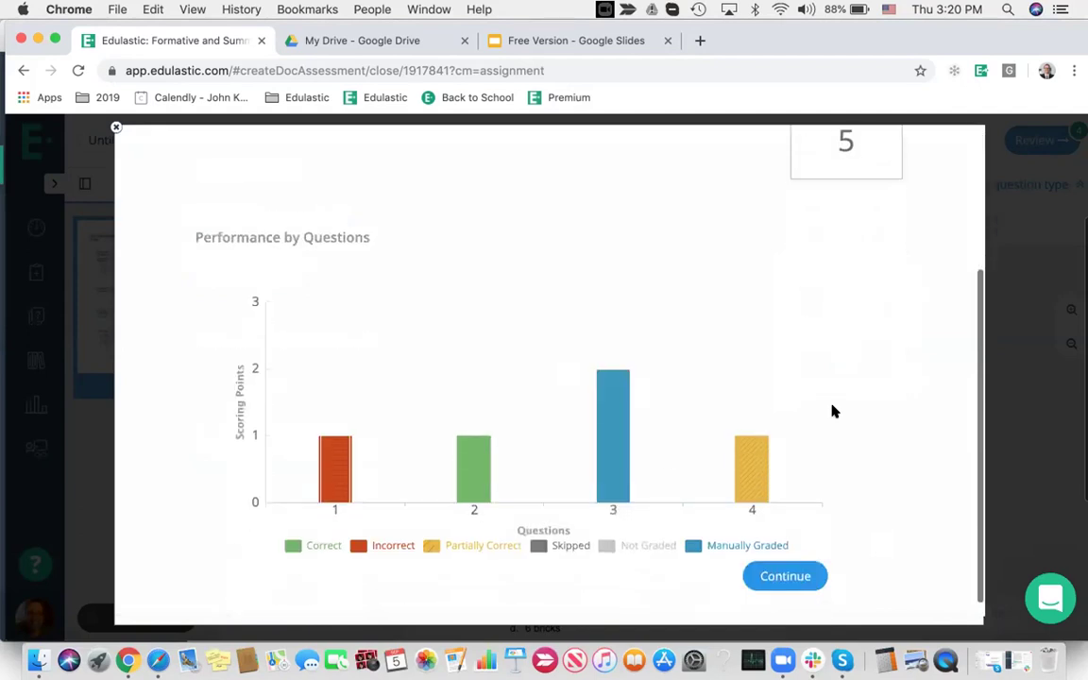
{"action": "mouse_move", "coordinate": [614, 476]}
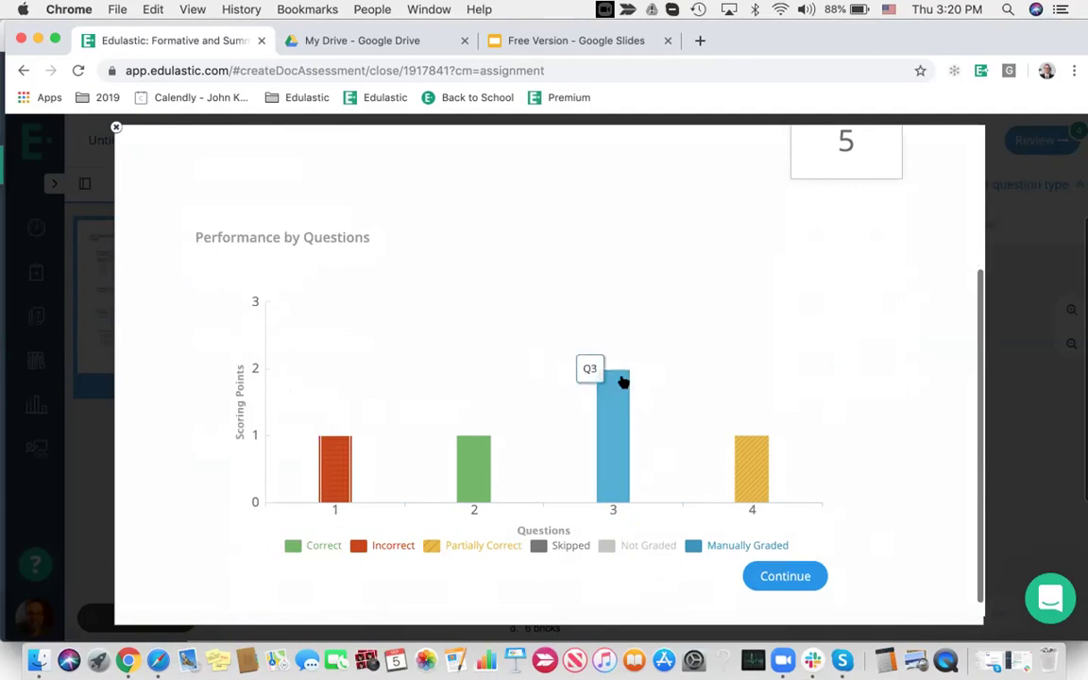
{"action": "mouse_move", "coordinate": [470, 468]}
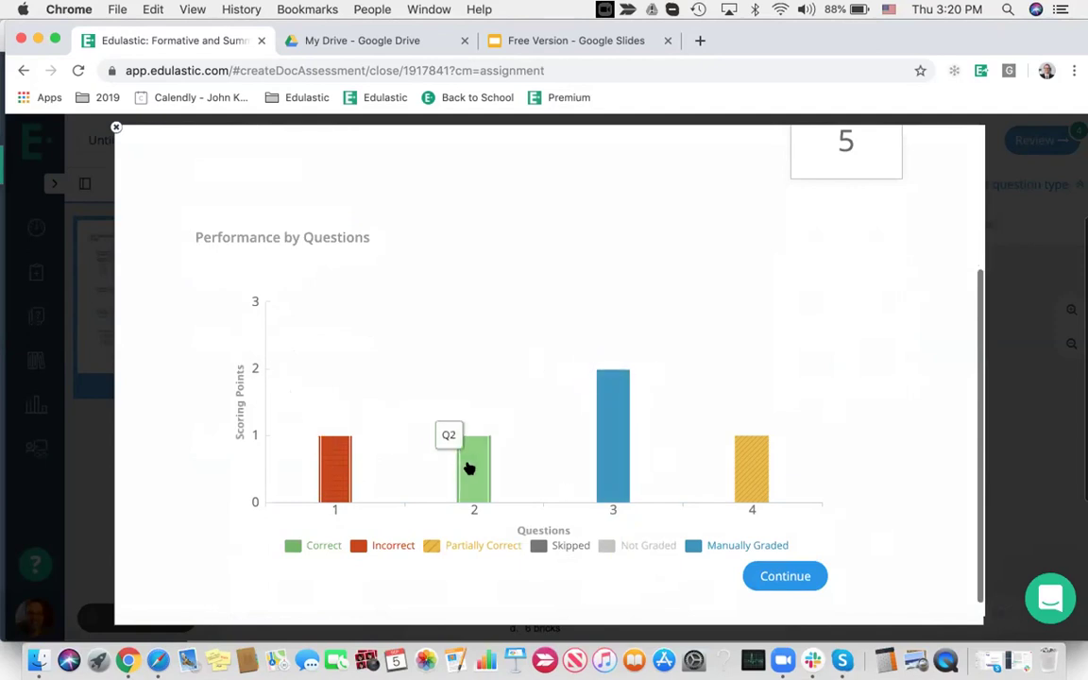
{"action": "mouse_move", "coordinate": [745, 477]}
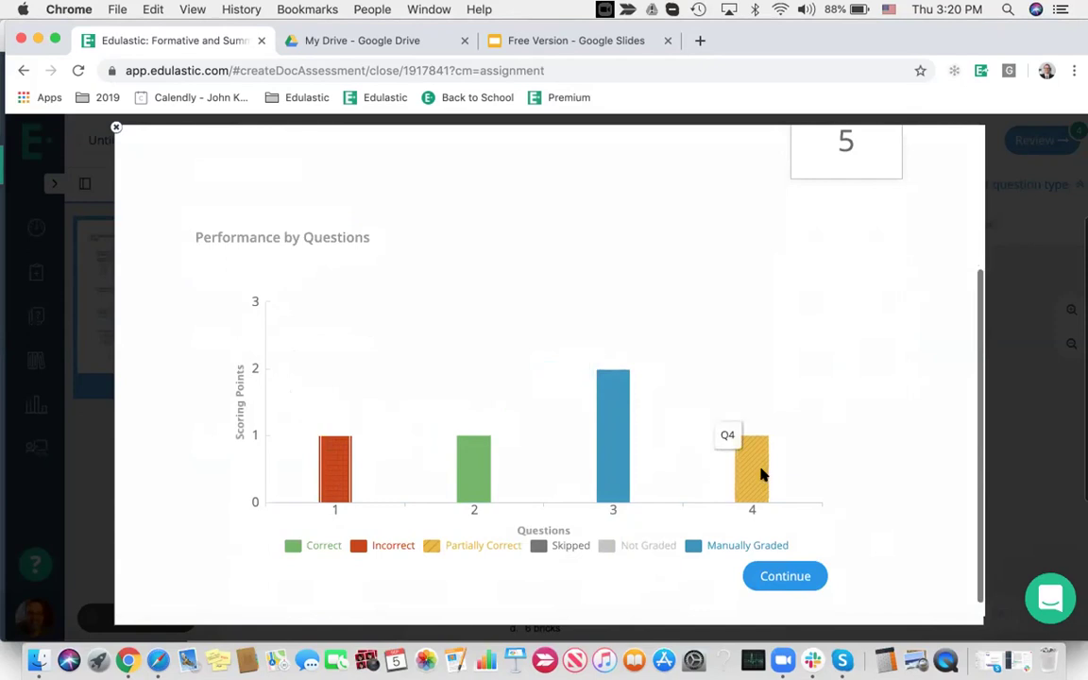
{"action": "scroll", "coordinate": [763, 475], "scroll_direction": "up", "scroll_amount": 3}
{"action": "scroll", "coordinate": [761, 474], "scroll_direction": "down", "scroll_amount": 2}
{"action": "mouse_move", "coordinate": [595, 529]}
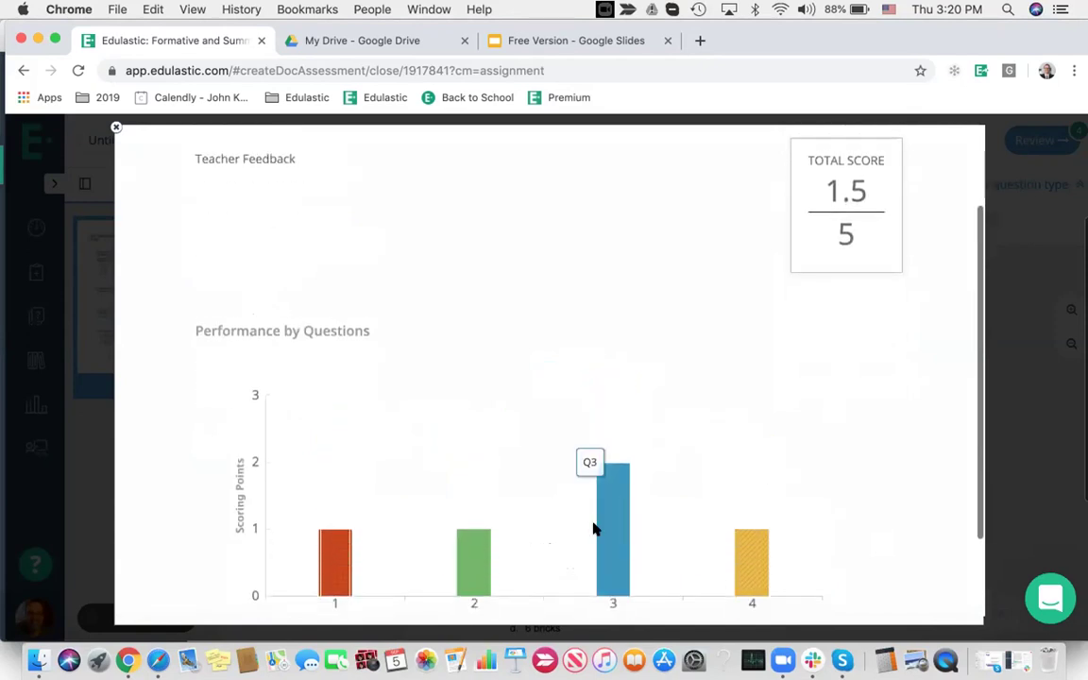
{"action": "scroll", "coordinate": [670, 513], "scroll_direction": "down", "scroll_amount": 3}
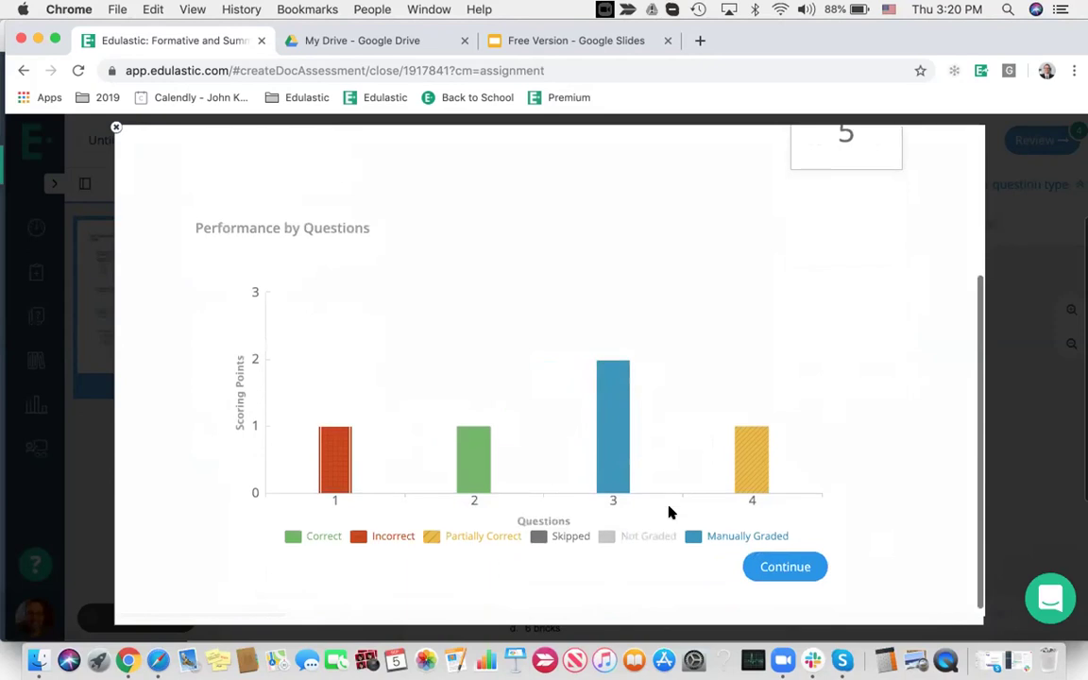
{"action": "scroll", "coordinate": [669, 513], "scroll_direction": "up", "scroll_amount": 5}
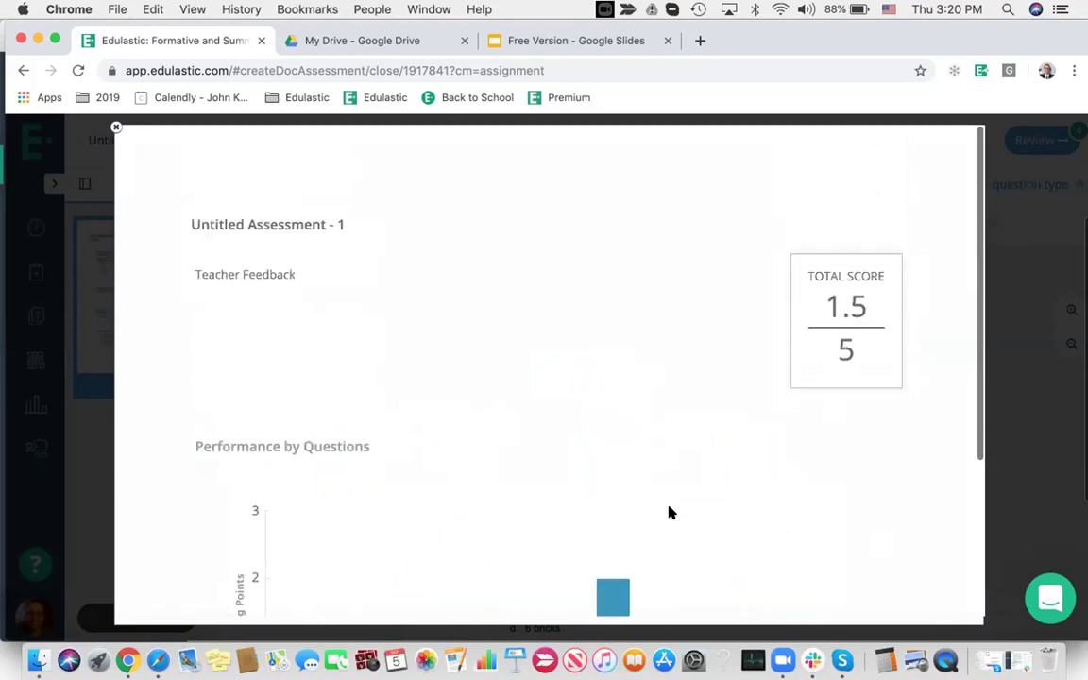
{"action": "left_click", "coordinate": [115, 127]}
{"action": "scroll", "coordinate": [753, 353], "scroll_direction": "up", "scroll_amount": 2}
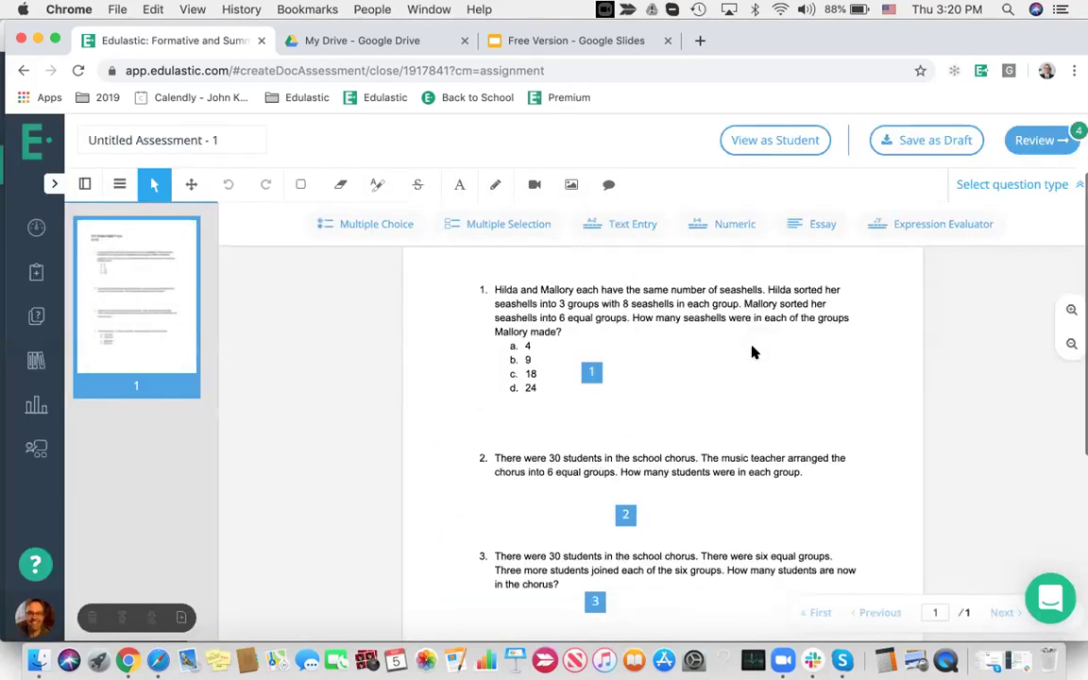
In the review table, set question 1 to Hard difficulty and Skill/Concept DOK
{"action": "left_click", "coordinate": [1033, 139]}
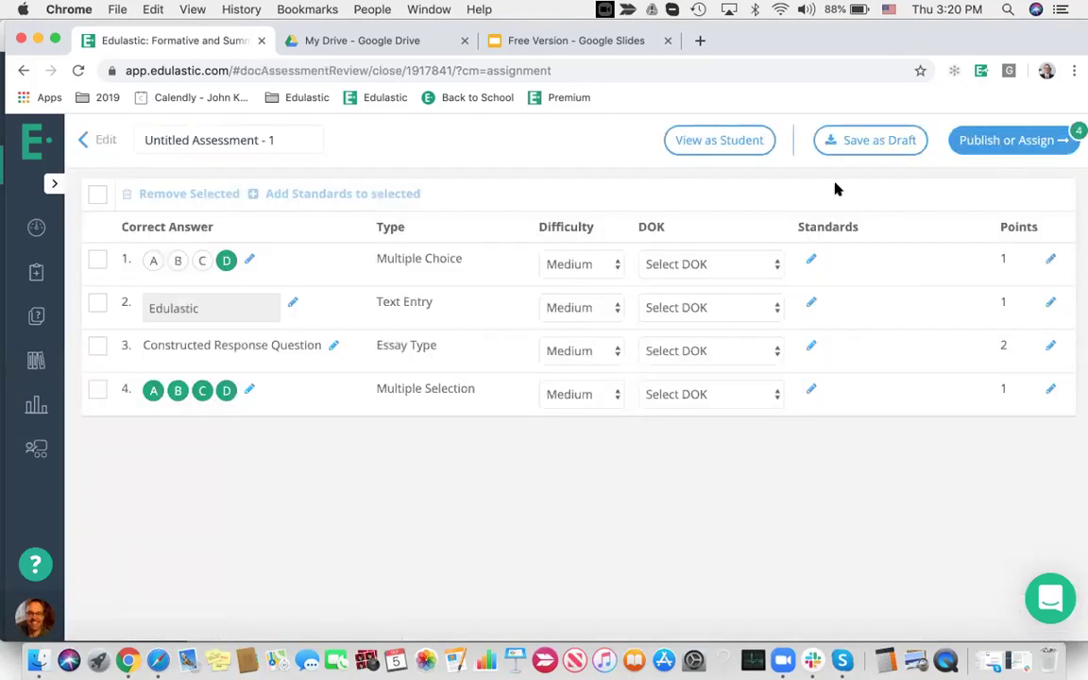
{"action": "left_click", "coordinate": [570, 264]}
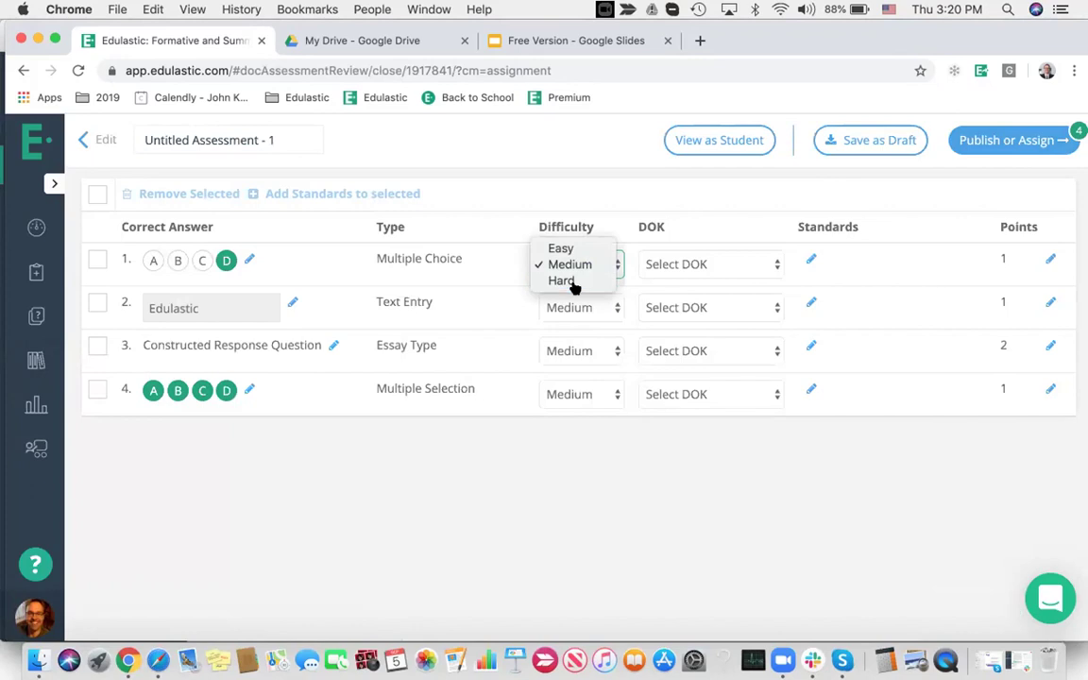
{"action": "left_click", "coordinate": [569, 282]}
{"action": "left_click", "coordinate": [693, 264]}
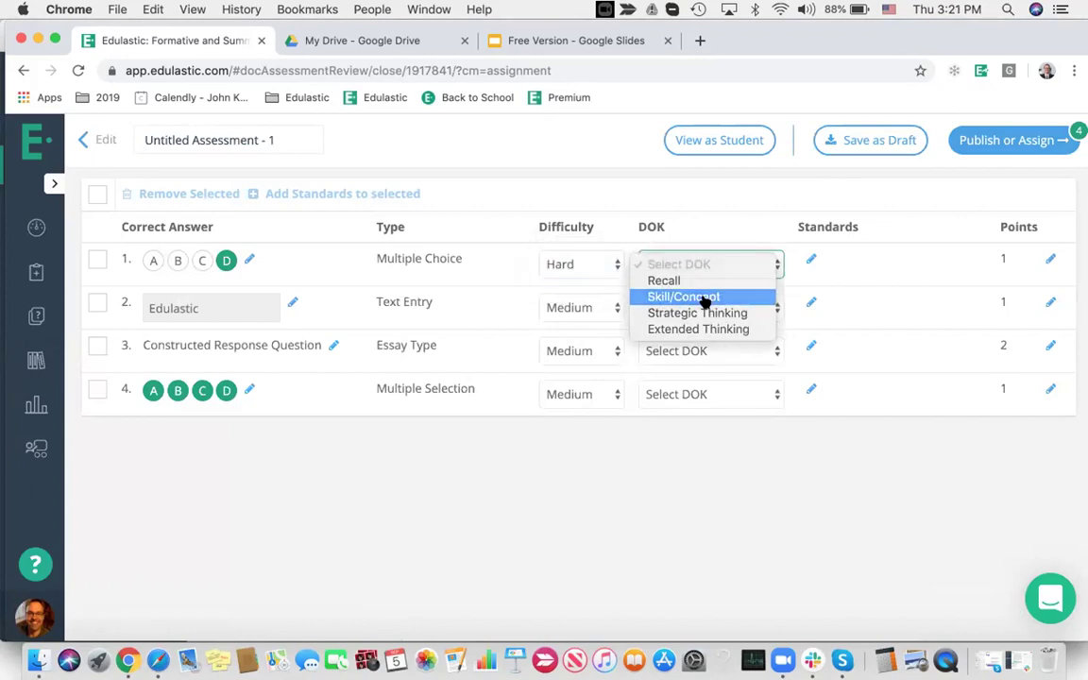
{"action": "left_click", "coordinate": [705, 298]}
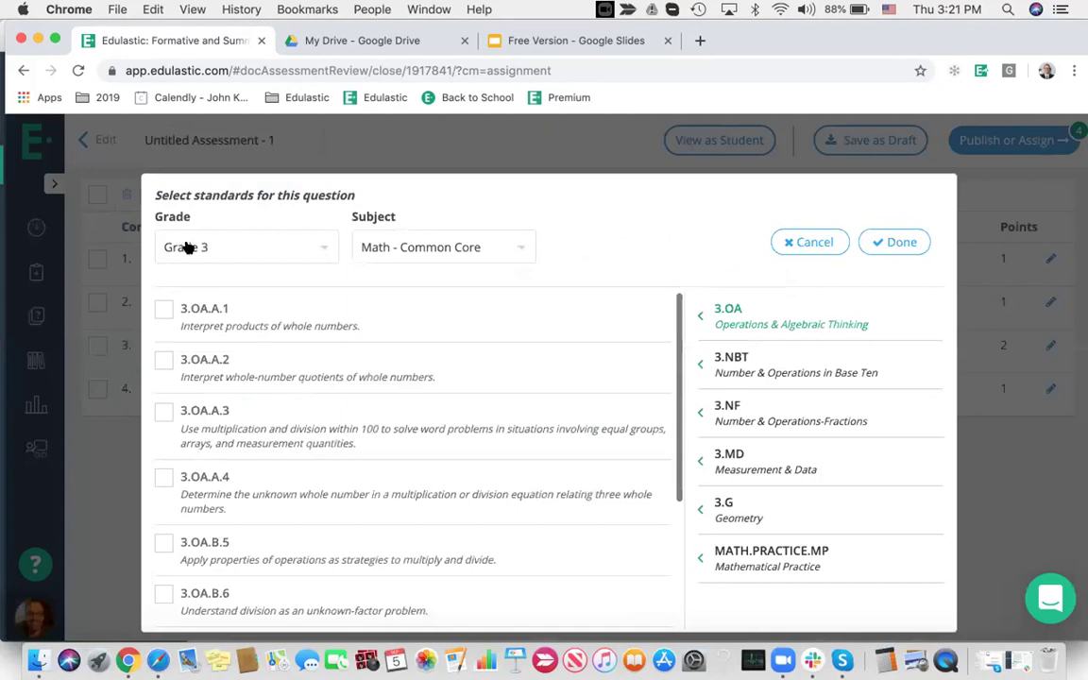
Align question 1 to Math - Common Core standards 3.NF.A.2 and 3.NF.A.3
{"action": "left_click", "coordinate": [186, 246]}
{"action": "left_click", "coordinate": [392, 247]}
{"action": "left_click", "coordinate": [389, 246]}
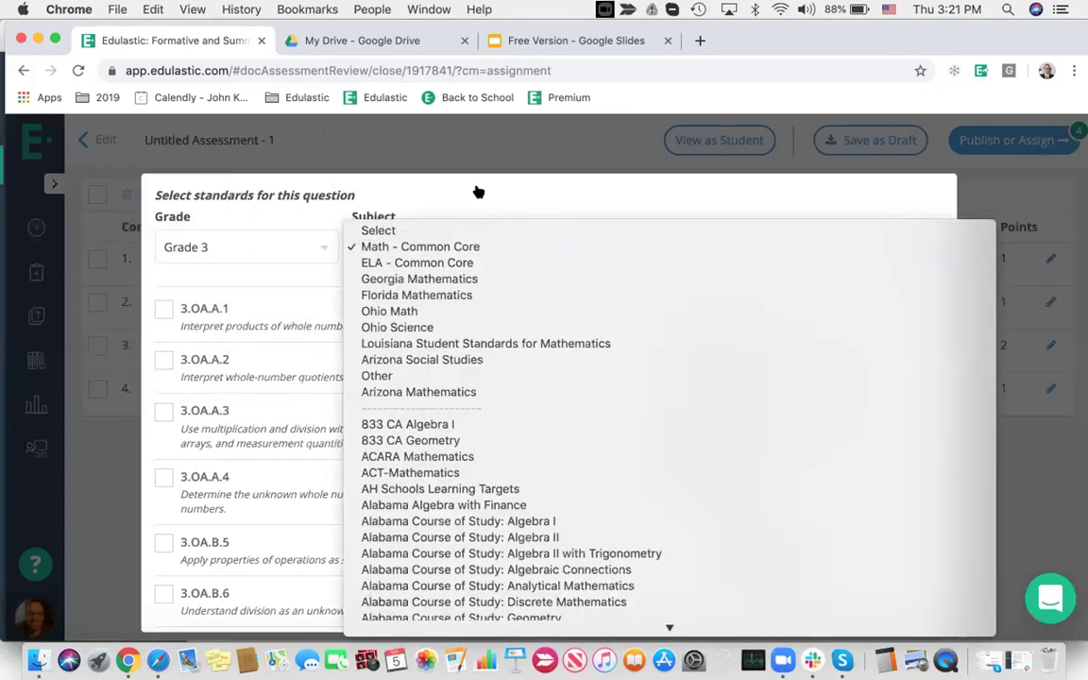
{"action": "left_click", "coordinate": [565, 193]}
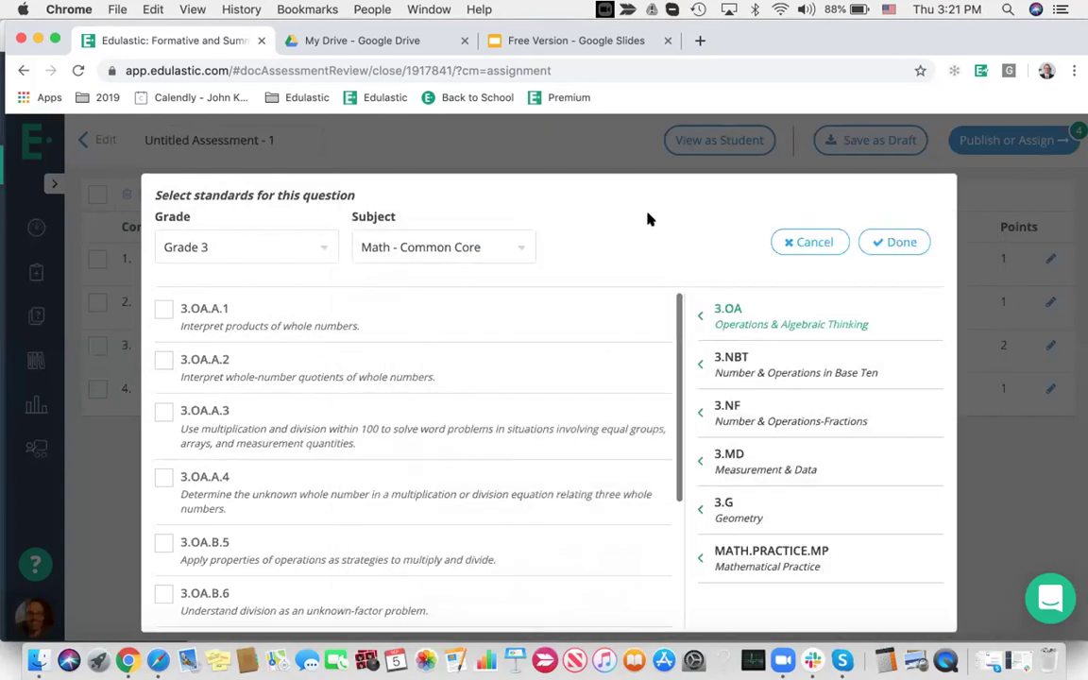
{"action": "left_click", "coordinate": [735, 368]}
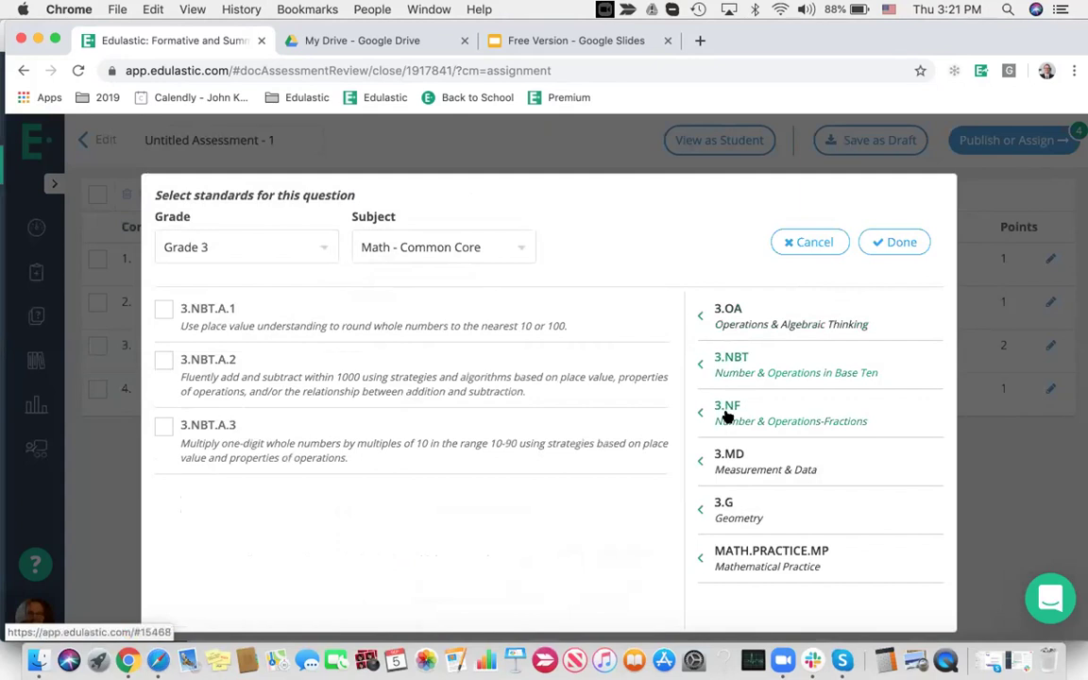
{"action": "left_click", "coordinate": [728, 415]}
{"action": "left_click", "coordinate": [163, 426]}
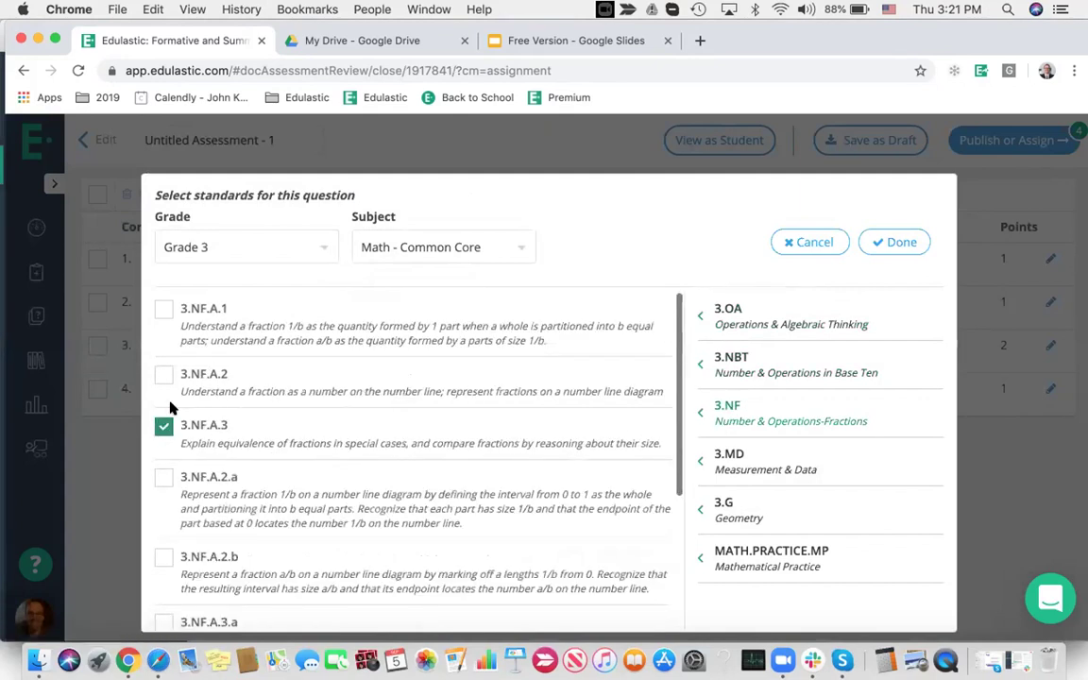
{"action": "left_click", "coordinate": [164, 375]}
{"action": "left_click", "coordinate": [893, 243]}
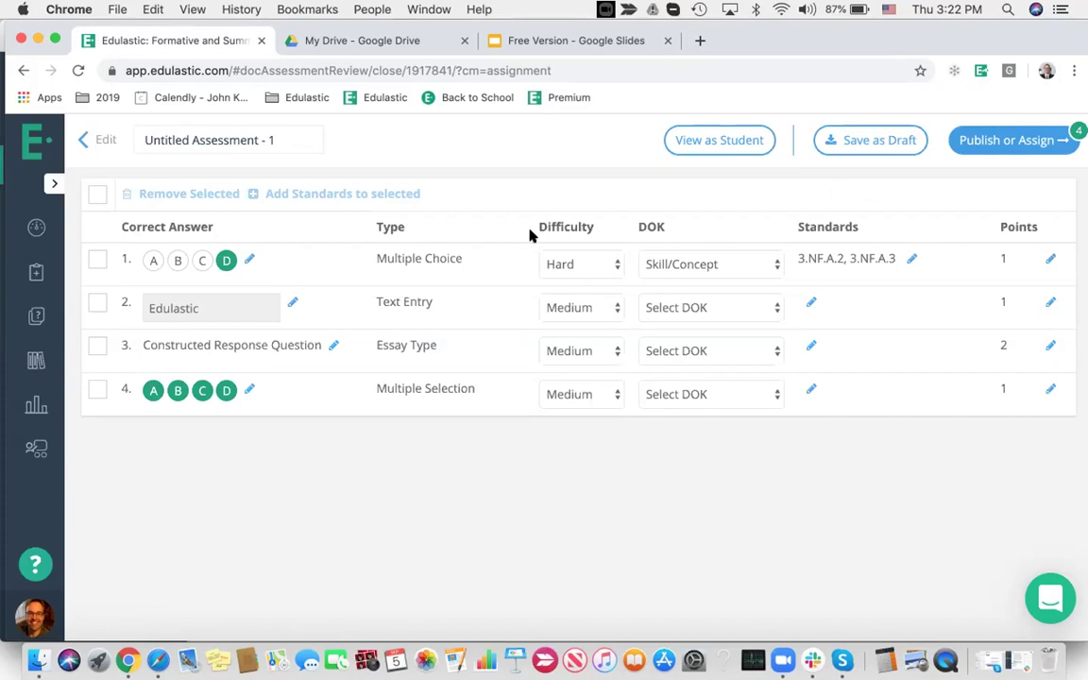
Start a new assessment from Assessments and browse all pre-built library assessments
{"action": "left_click", "coordinate": [35, 226]}
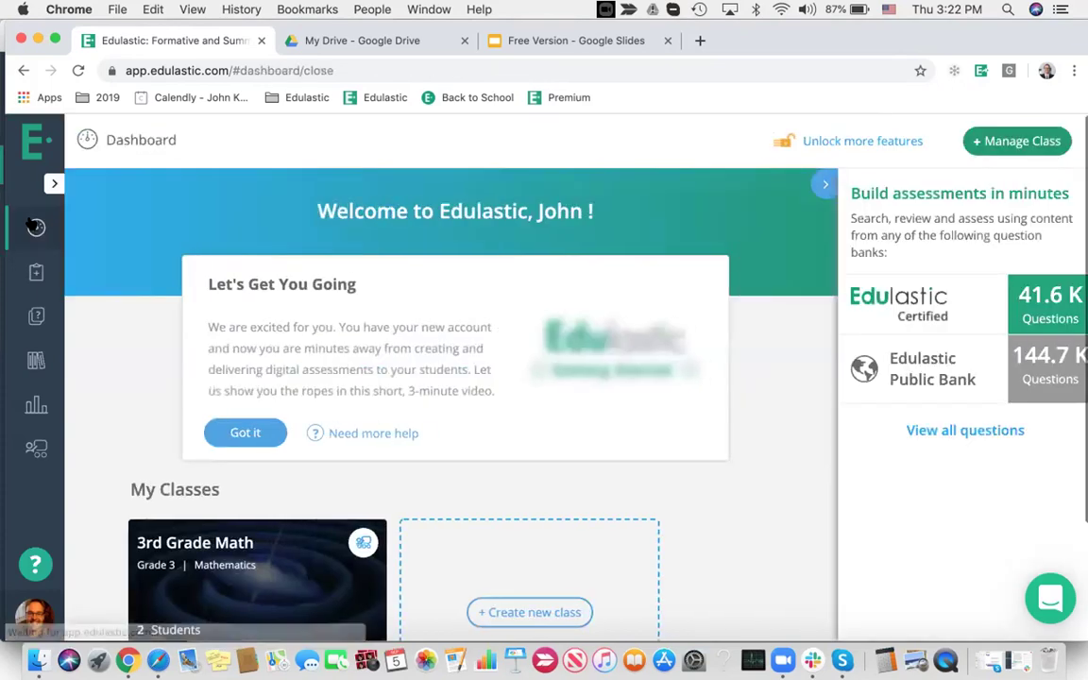
{"action": "left_click", "coordinate": [36, 274]}
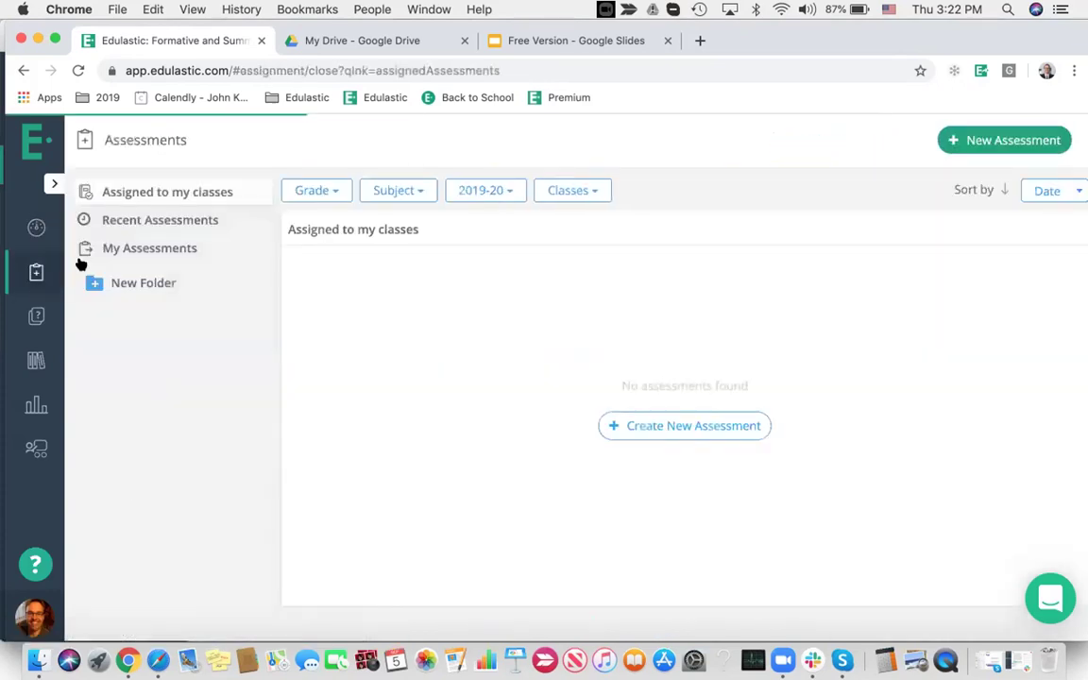
{"action": "left_click", "coordinate": [999, 142]}
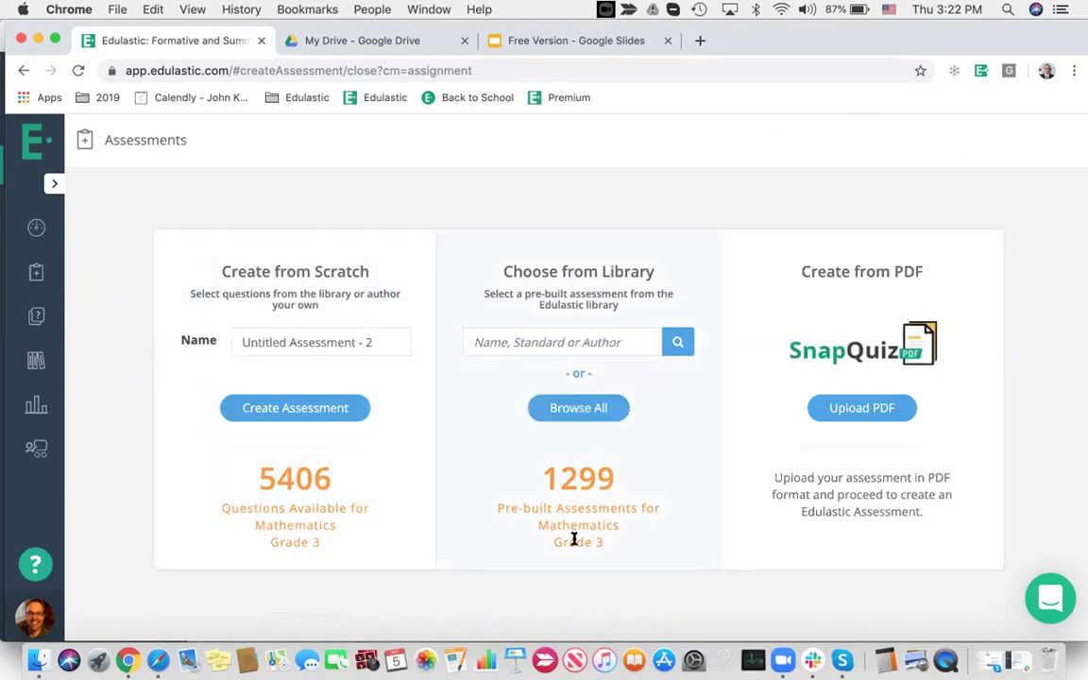
{"action": "left_click", "coordinate": [578, 408]}
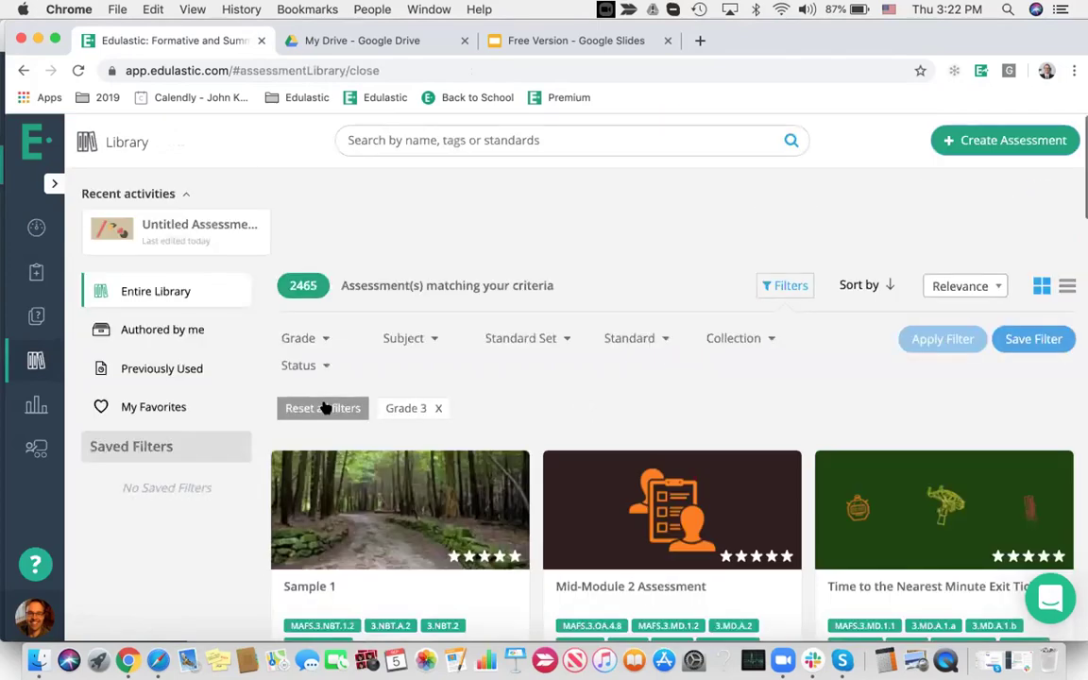
Reset filters and filter to Grade 7 Mathematics, Louisiana Student Standards for Mathematics
{"action": "left_click", "coordinate": [326, 408]}
{"action": "left_click", "coordinate": [300, 338]}
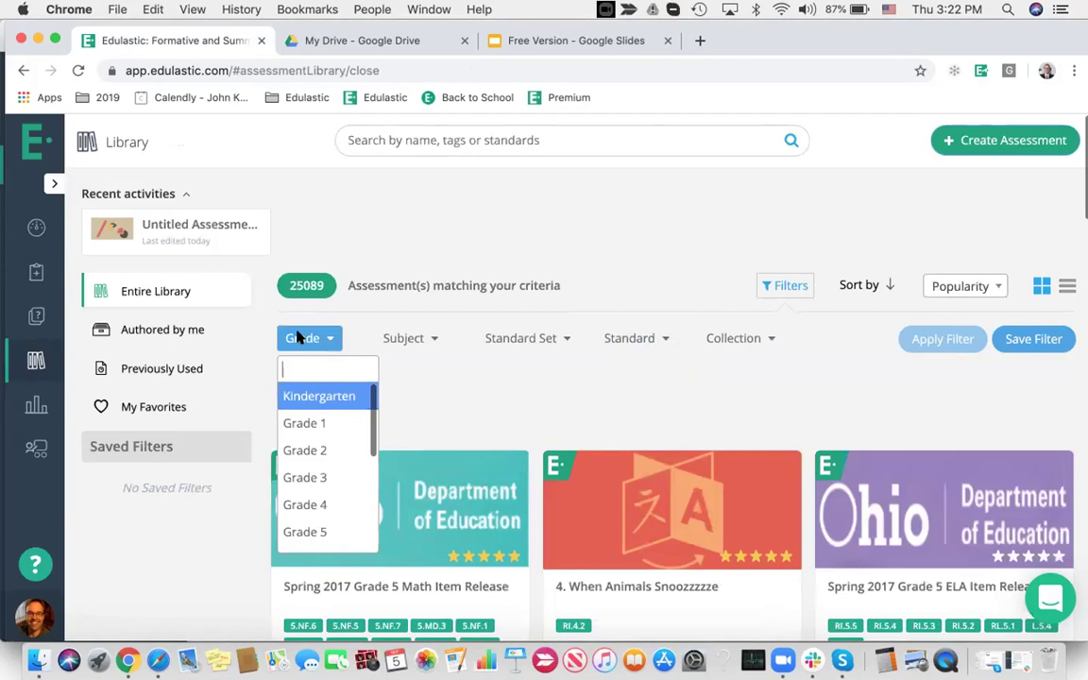
{"action": "scroll", "coordinate": [326, 444], "scroll_direction": "down", "scroll_amount": 5}
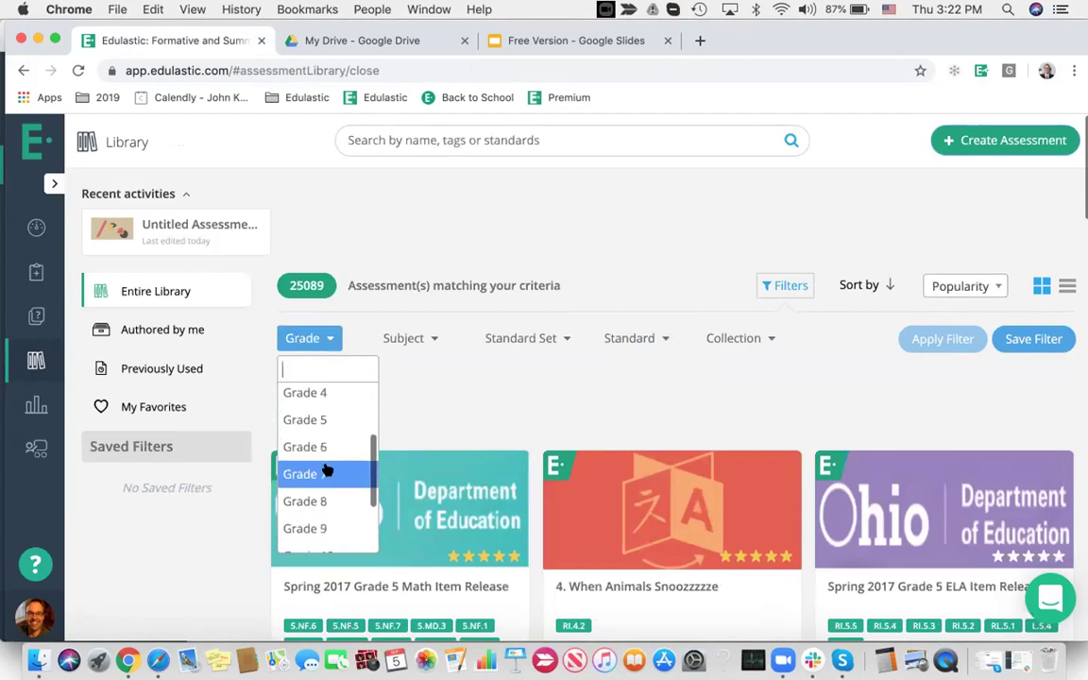
{"action": "left_click", "coordinate": [330, 471]}
{"action": "left_click", "coordinate": [400, 338]}
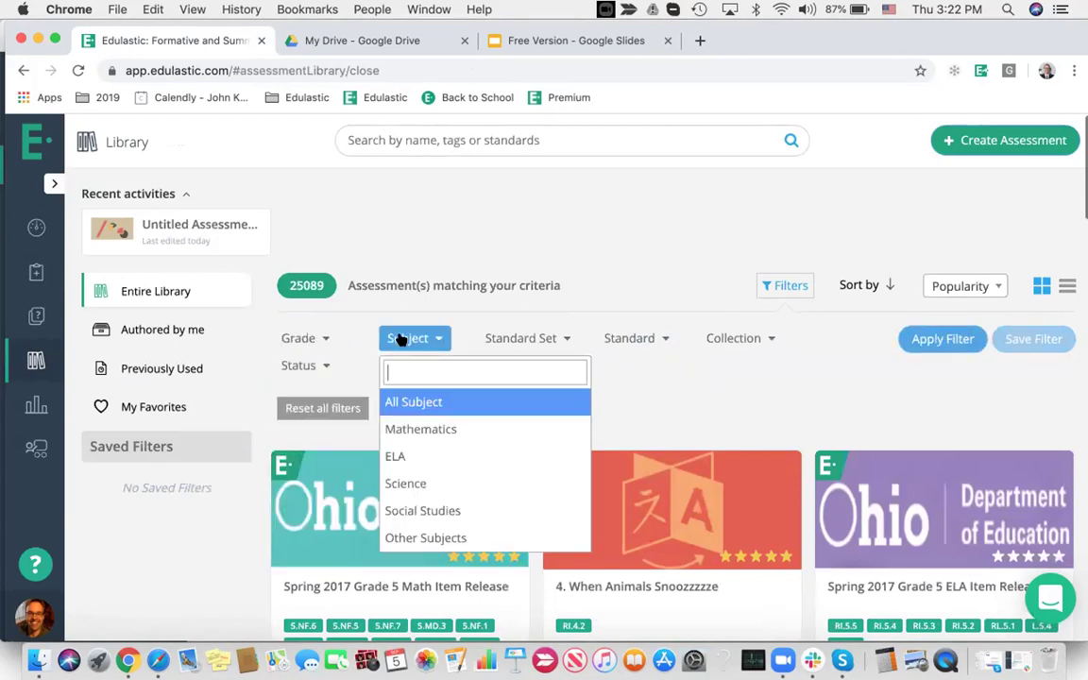
{"action": "left_click", "coordinate": [447, 431]}
{"action": "left_click", "coordinate": [525, 339]}
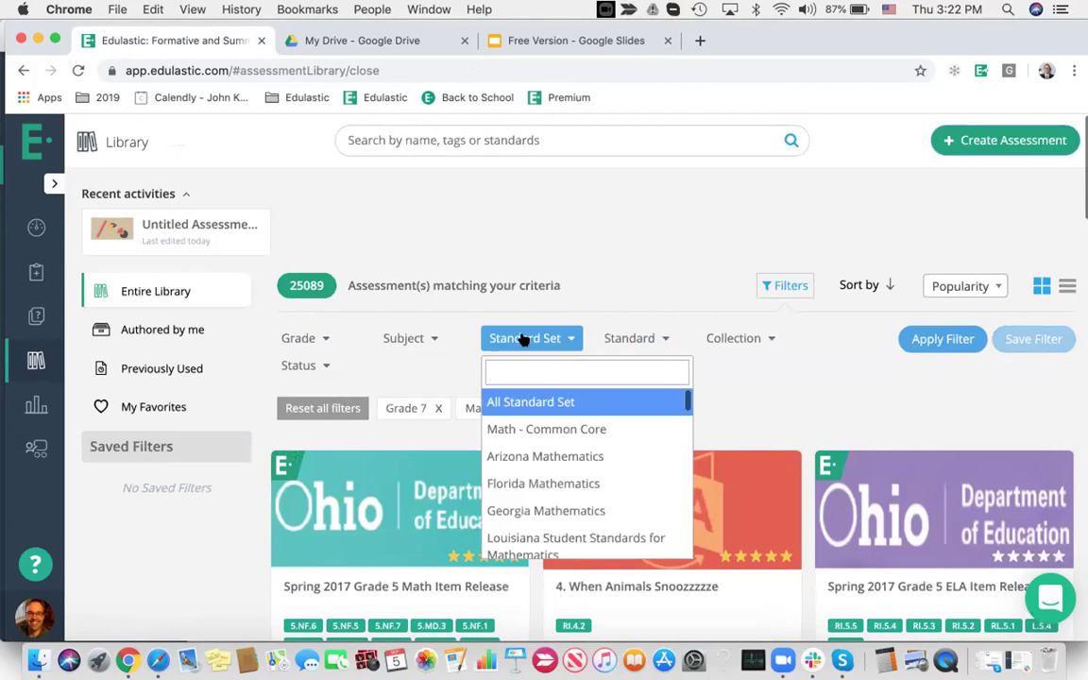
{"action": "type", "text": "louis"}
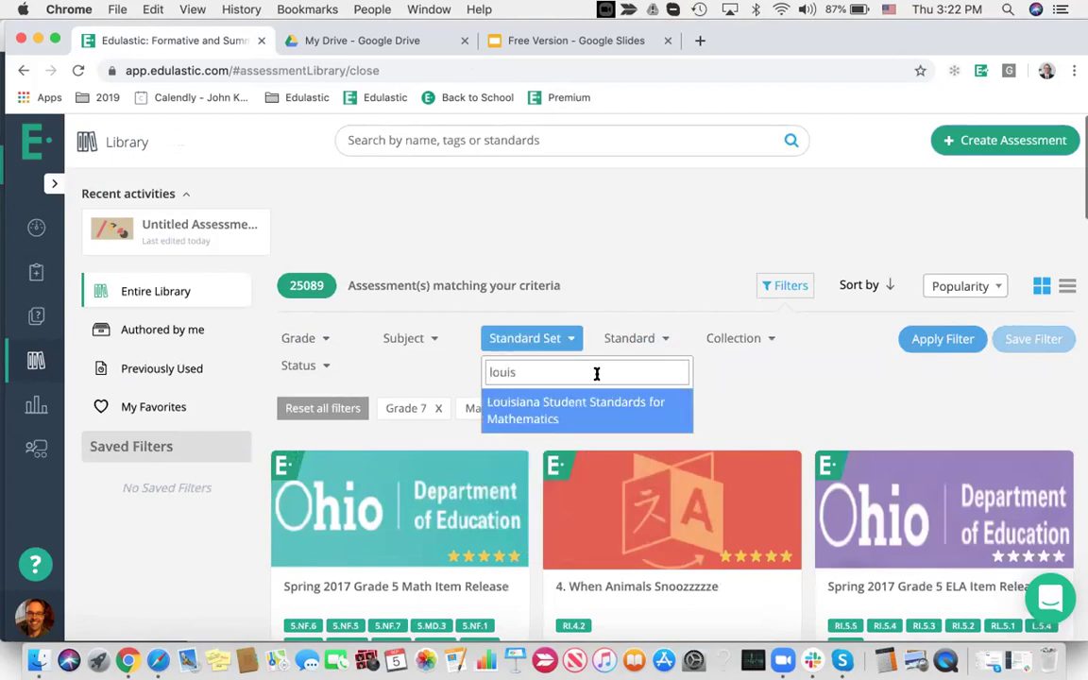
{"action": "left_click", "coordinate": [606, 411]}
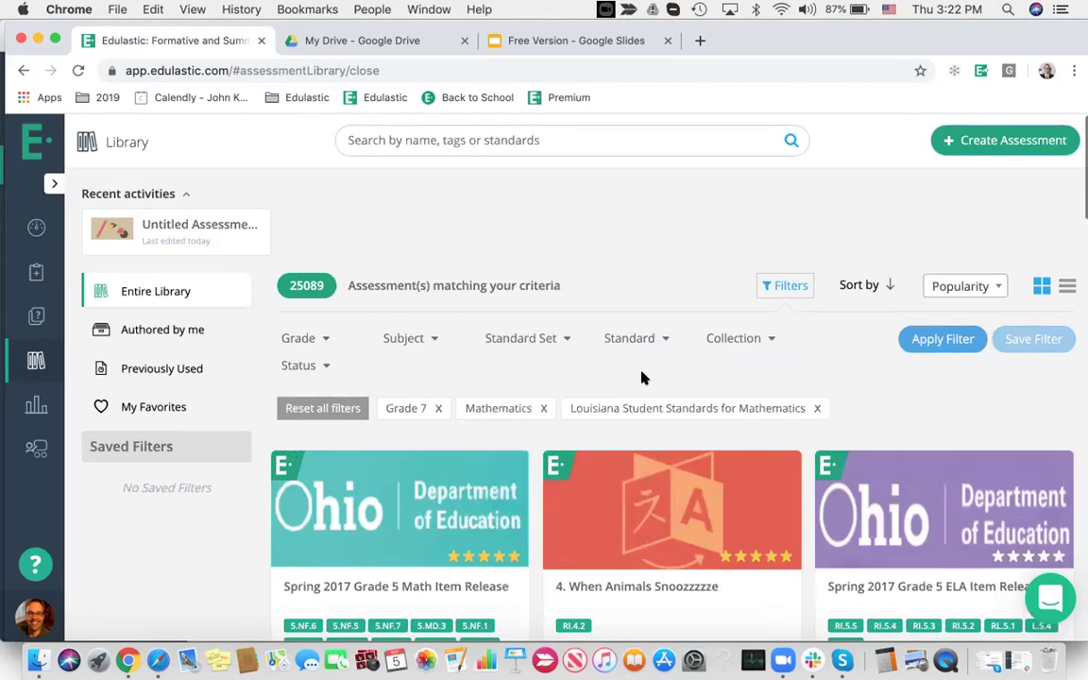
{"action": "left_click", "coordinate": [908, 346]}
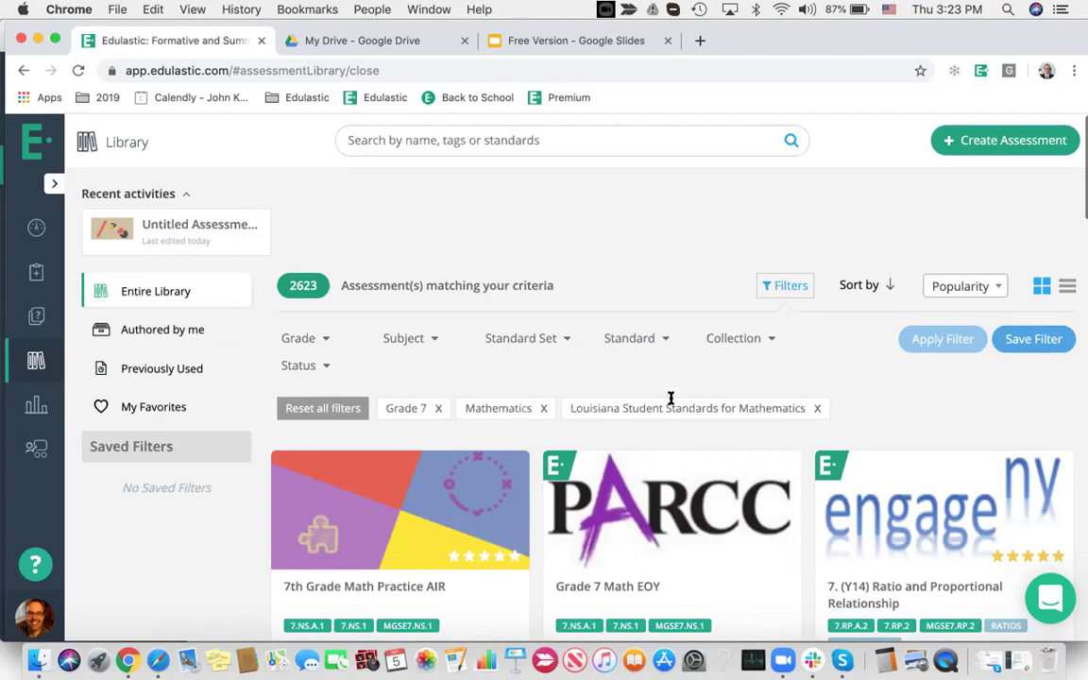
Further limit the results to the Edulastic Certified collection
{"action": "left_click", "coordinate": [726, 342]}
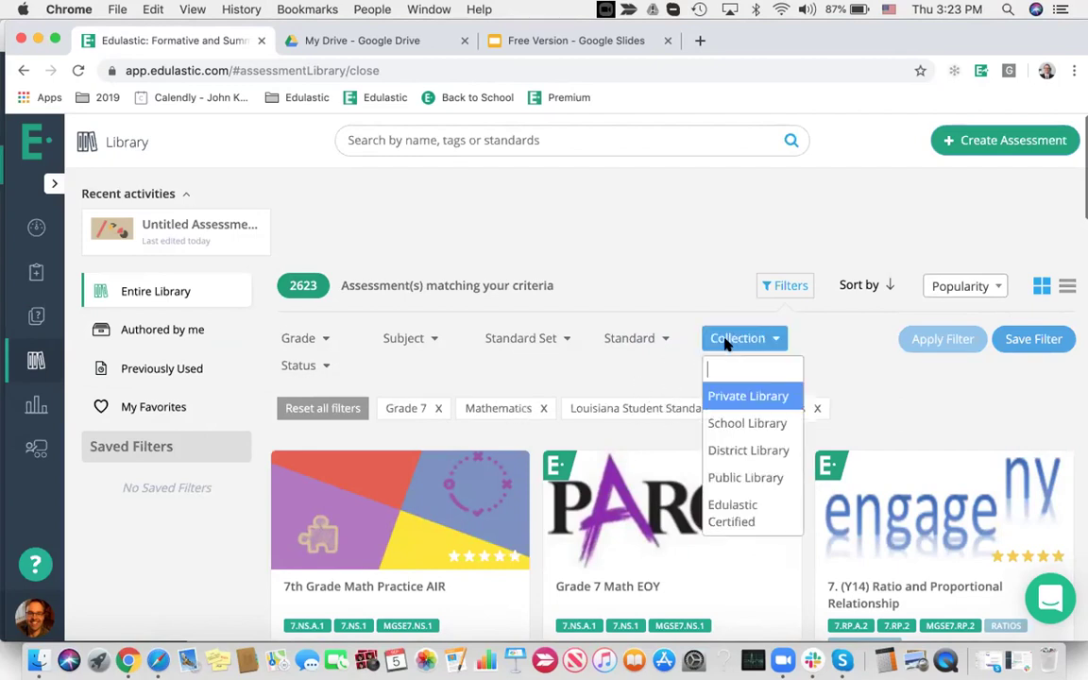
{"action": "left_click", "coordinate": [753, 511]}
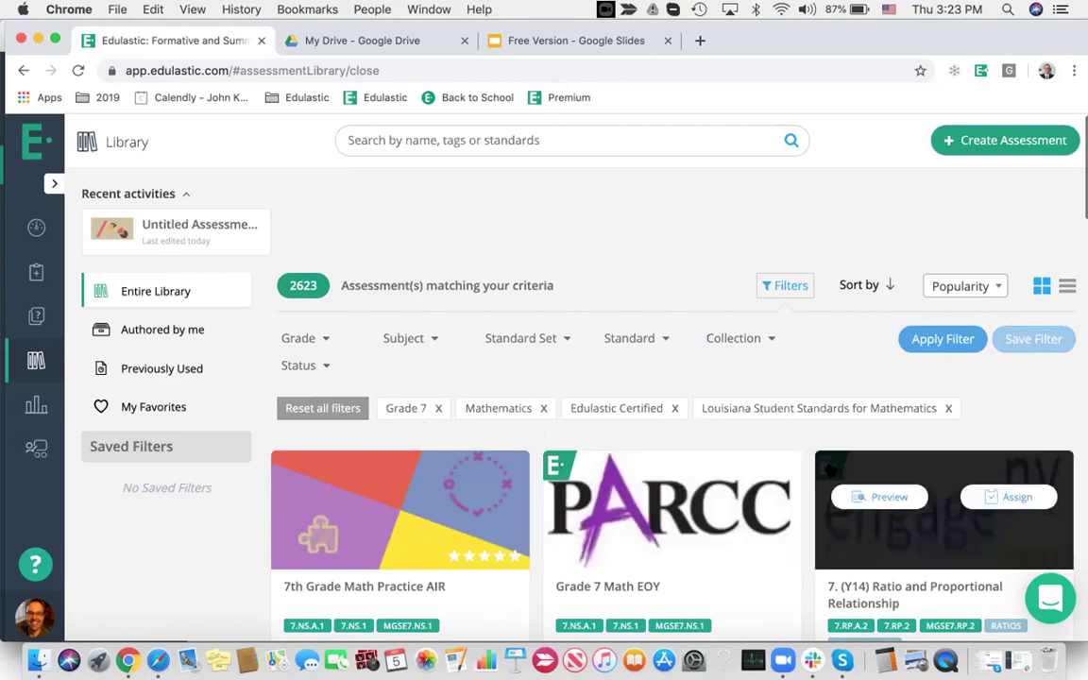
{"action": "left_click", "coordinate": [941, 340]}
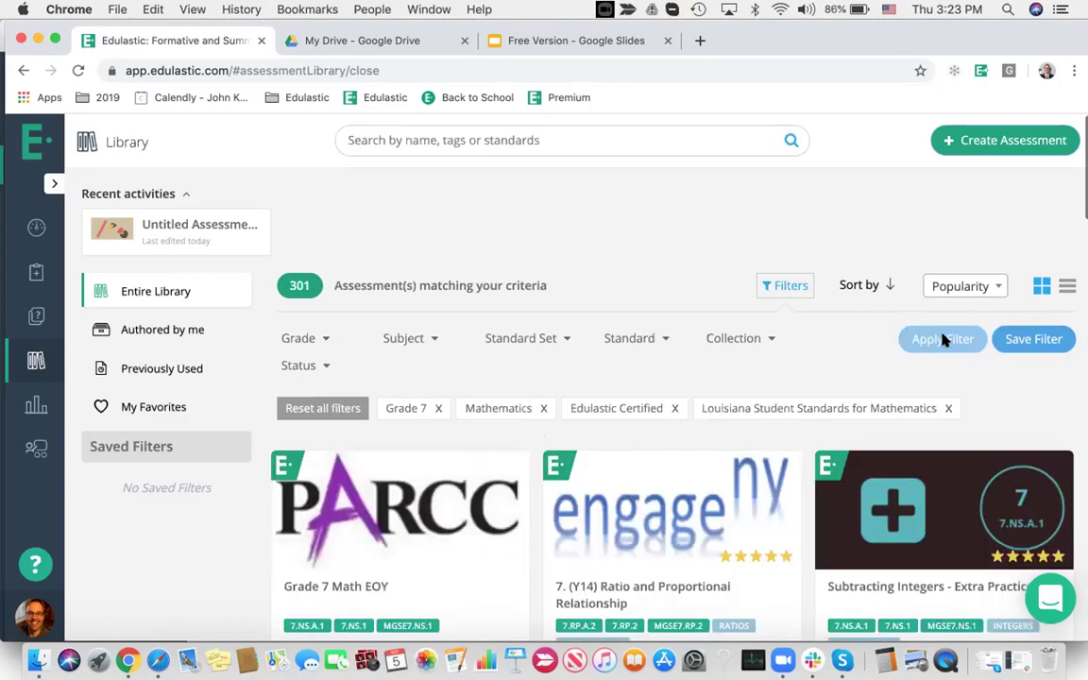
Scroll through the filtered results, leaving the sort order on popularity
{"action": "scroll", "coordinate": [942, 340], "scroll_direction": "down", "scroll_amount": 3}
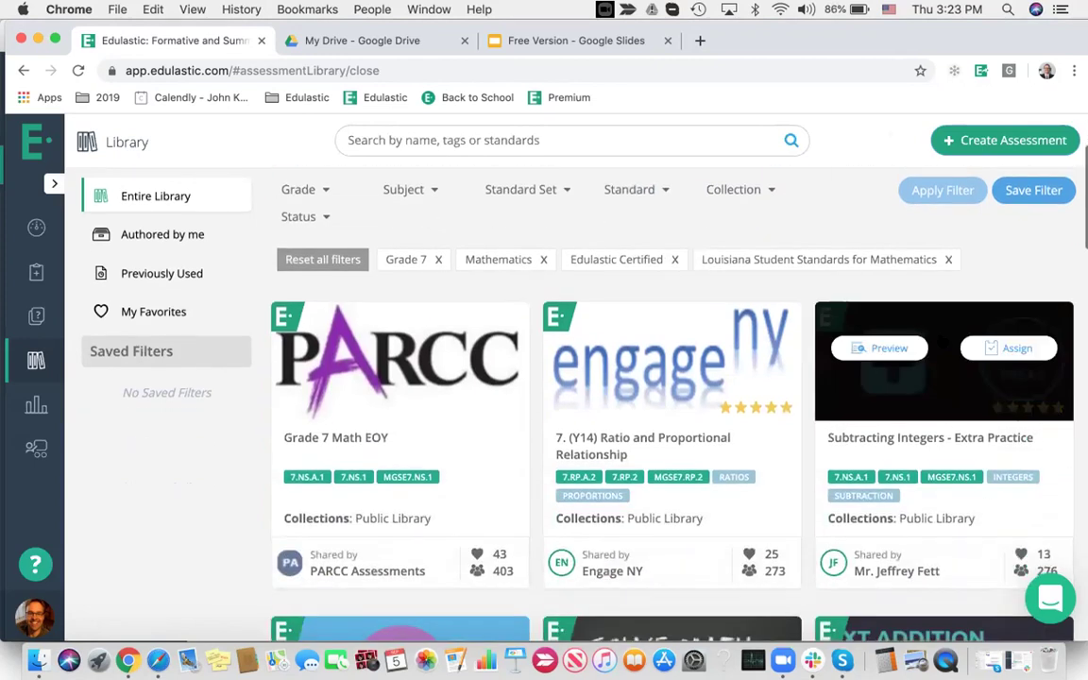
{"action": "scroll", "coordinate": [753, 529], "scroll_direction": "down", "scroll_amount": 3}
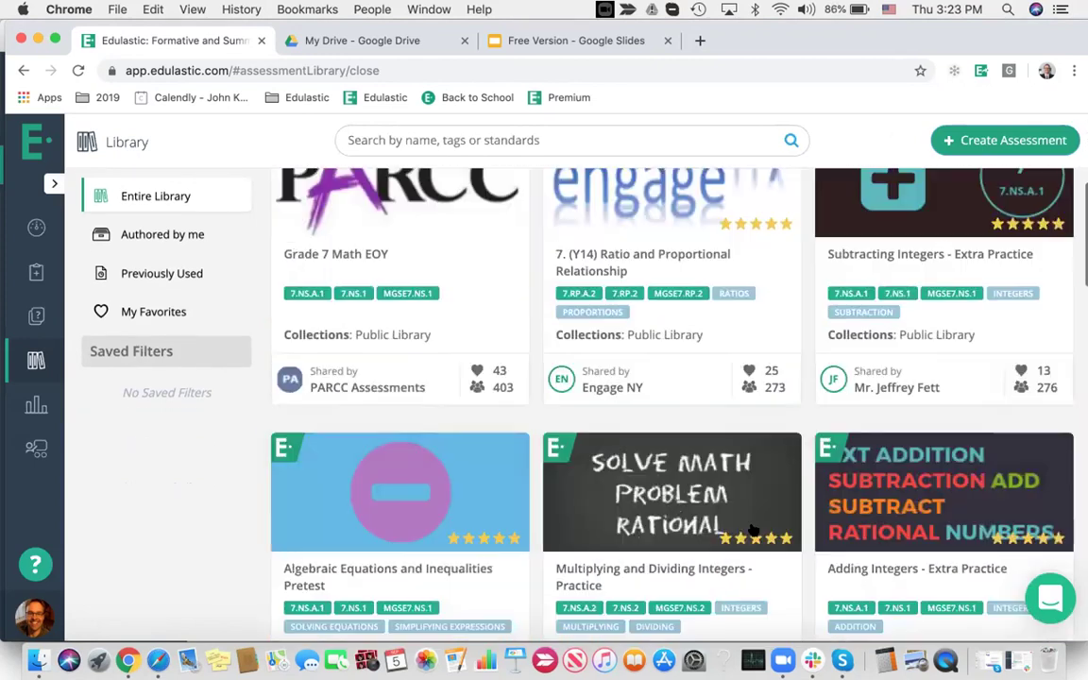
{"action": "scroll", "coordinate": [757, 530], "scroll_direction": "up", "scroll_amount": 5}
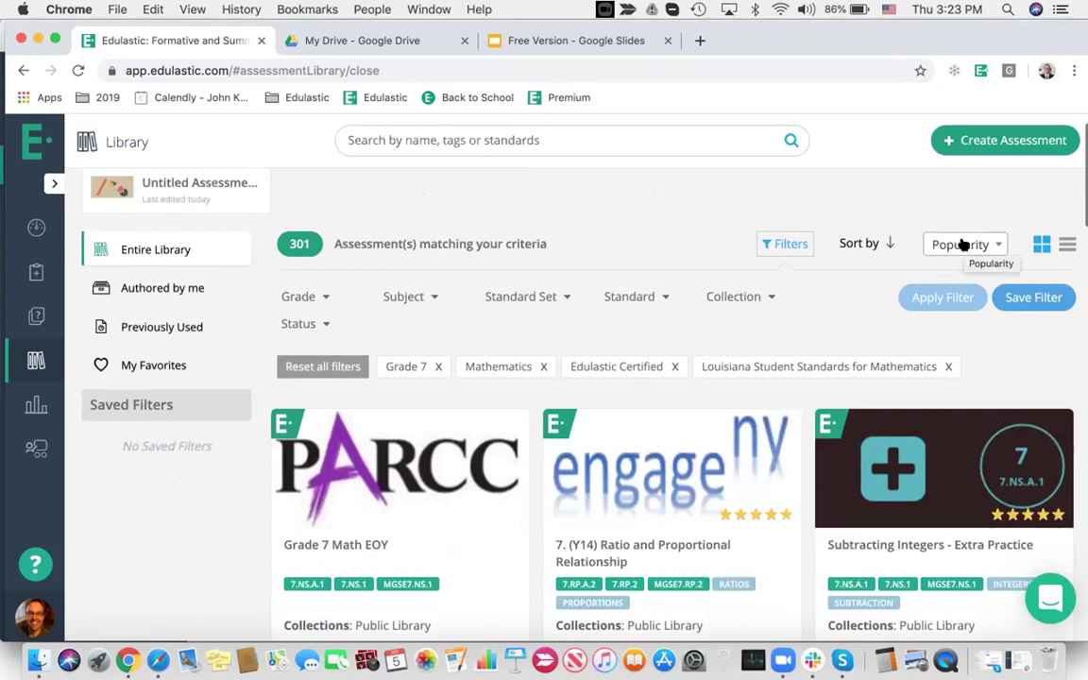
{"action": "left_click", "coordinate": [962, 245]}
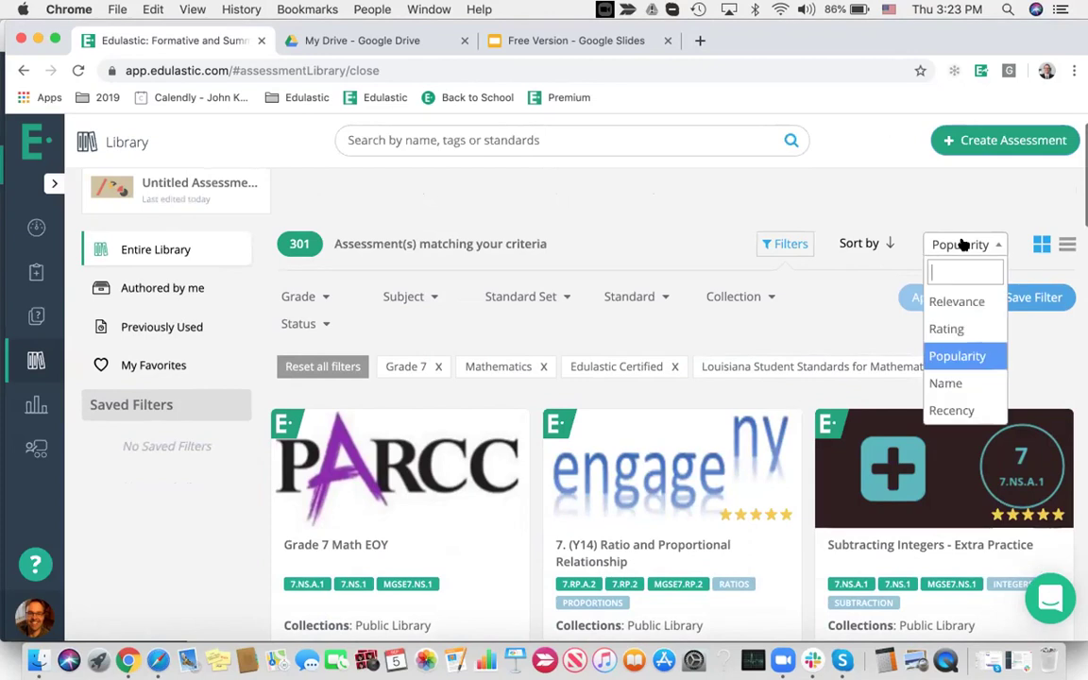
{"action": "left_click", "coordinate": [892, 335]}
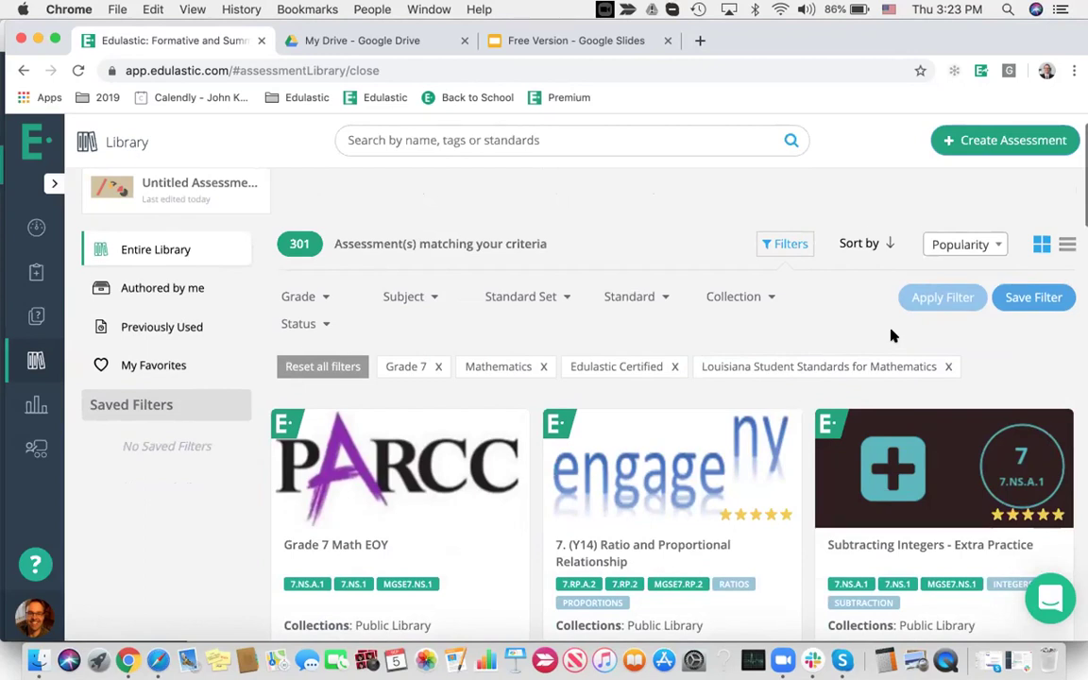
{"action": "scroll", "coordinate": [893, 336], "scroll_direction": "down", "scroll_amount": 3}
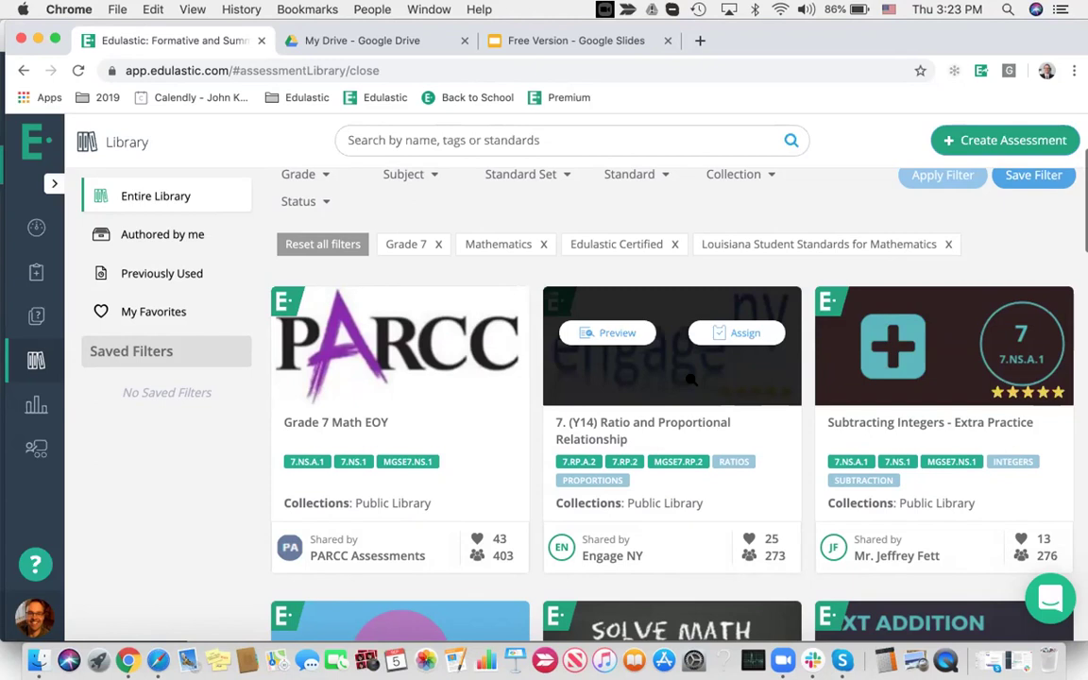
{"action": "scroll", "coordinate": [930, 536], "scroll_direction": "down", "scroll_amount": 1}
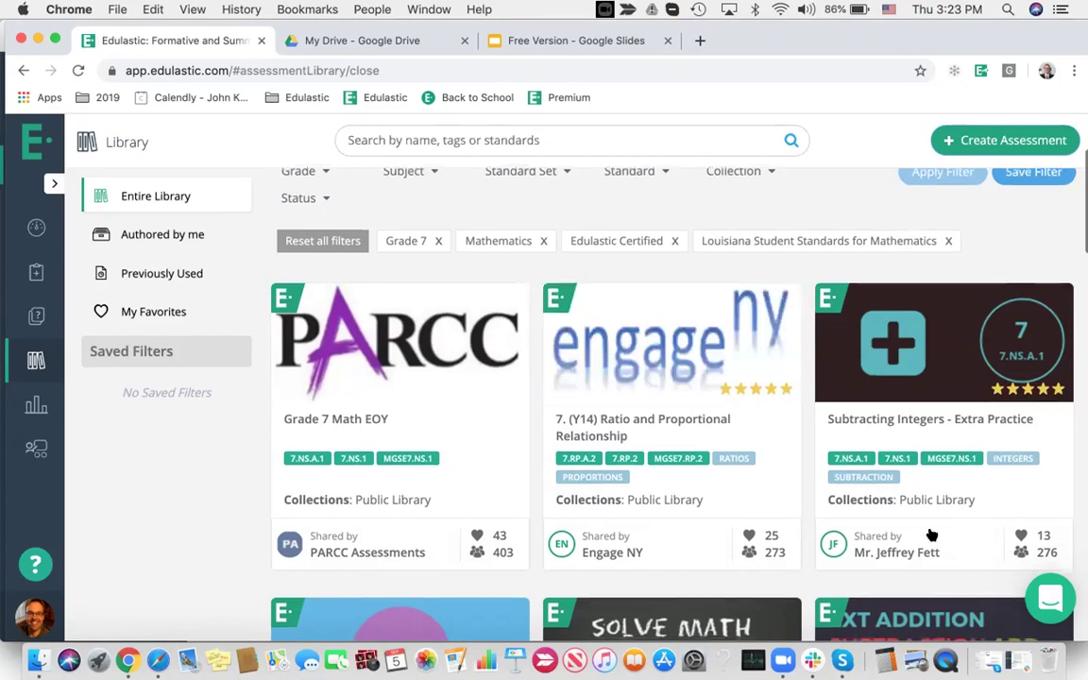
{"action": "scroll", "coordinate": [930, 535], "scroll_direction": "down", "scroll_amount": 5}
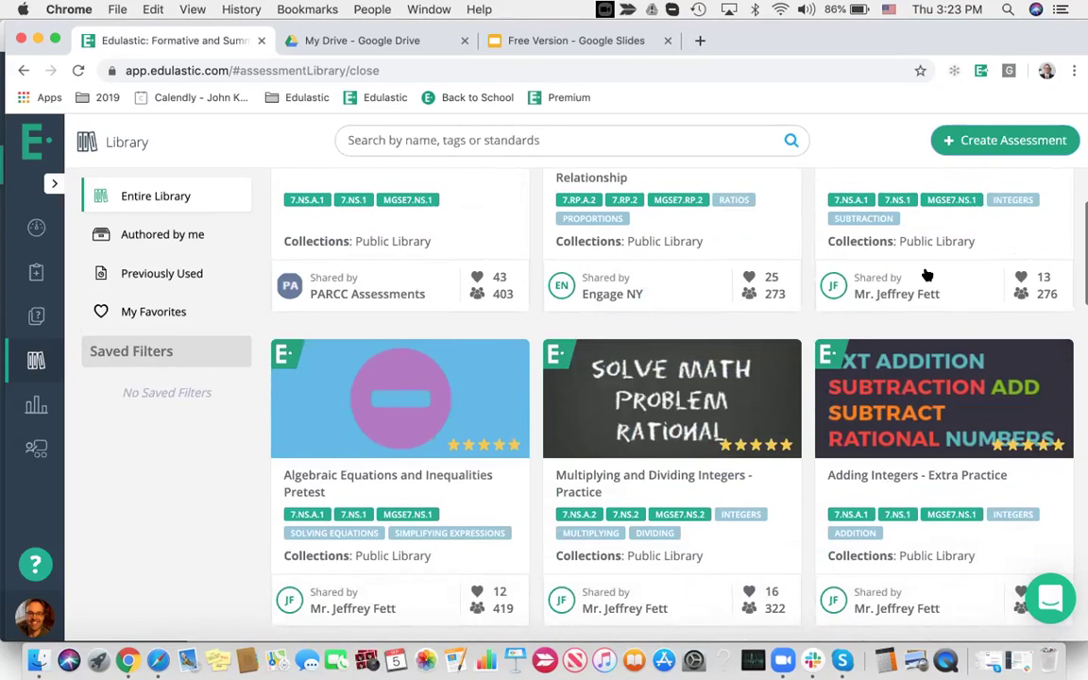
{"action": "scroll", "coordinate": [928, 275], "scroll_direction": "down", "scroll_amount": 2}
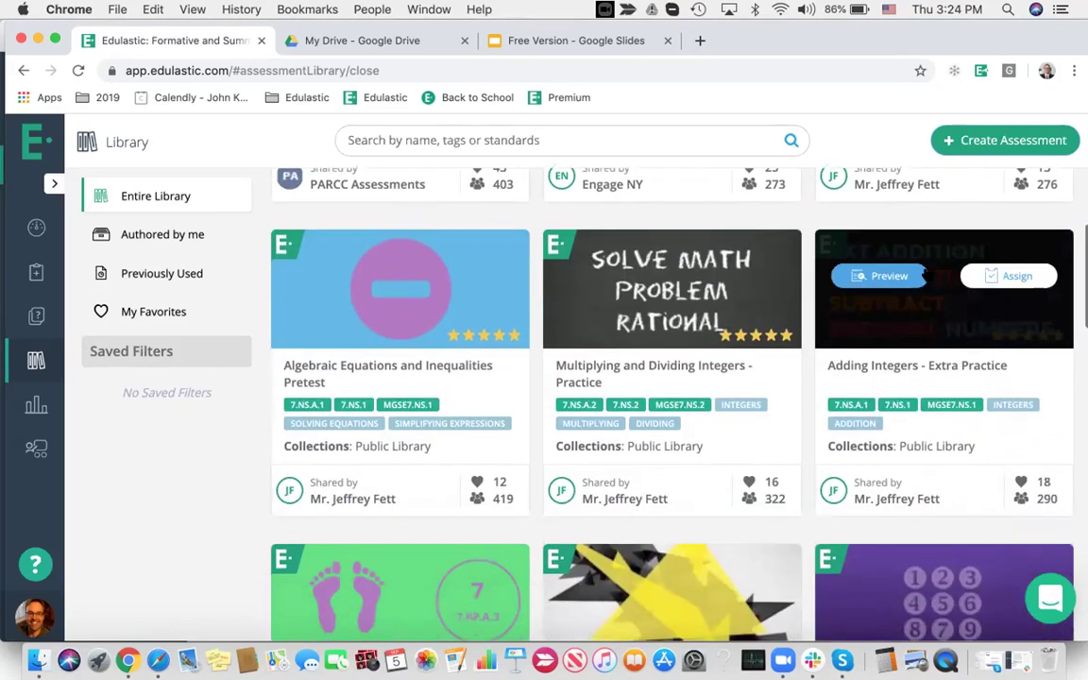
{"action": "scroll", "coordinate": [928, 275], "scroll_direction": "down", "scroll_amount": 8}
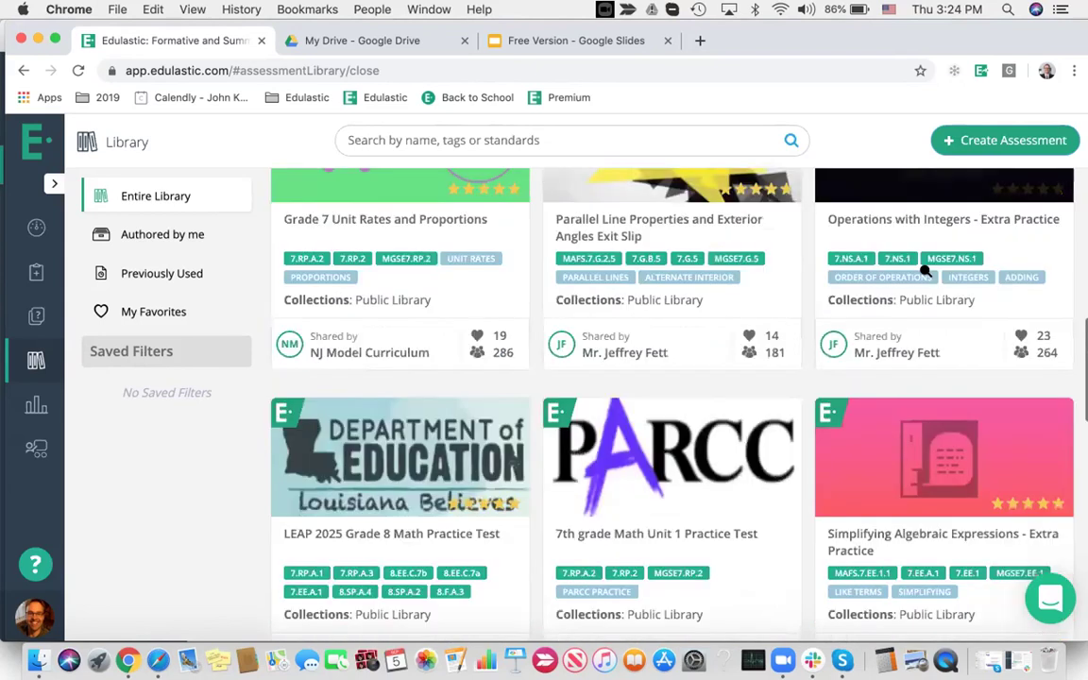
{"action": "scroll", "coordinate": [926, 274], "scroll_direction": "down", "scroll_amount": 3}
{"action": "mouse_move", "coordinate": [365, 281]}
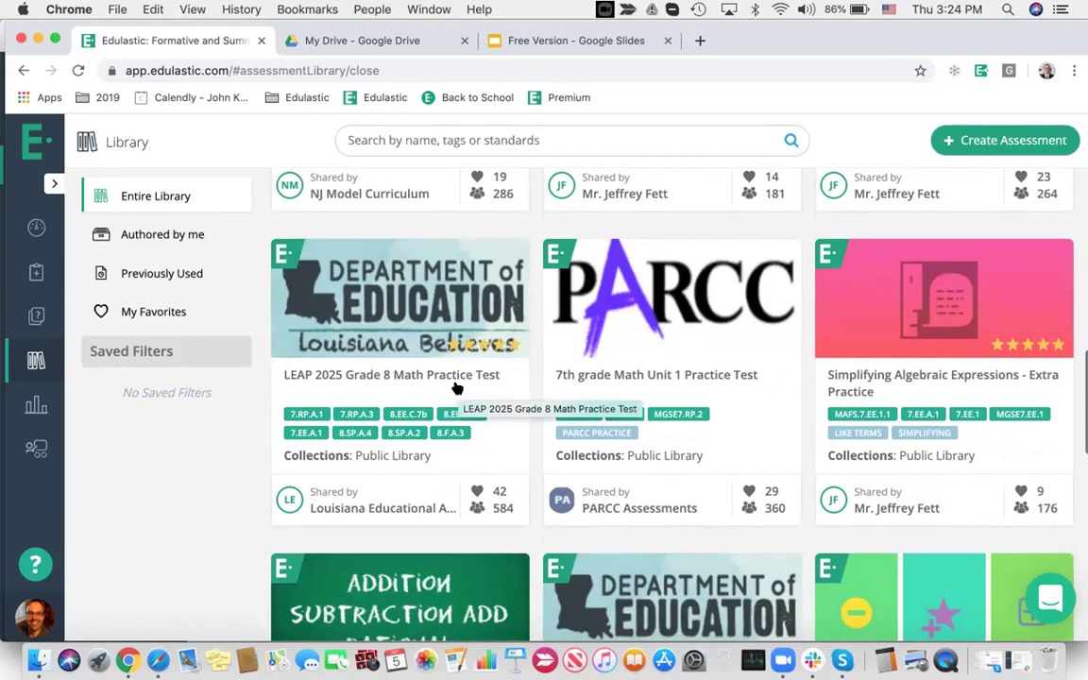
Back at the top, preview the Subtracting Integers - Extra Practice assessment
{"action": "scroll", "coordinate": [671, 374], "scroll_direction": "down", "scroll_amount": 4}
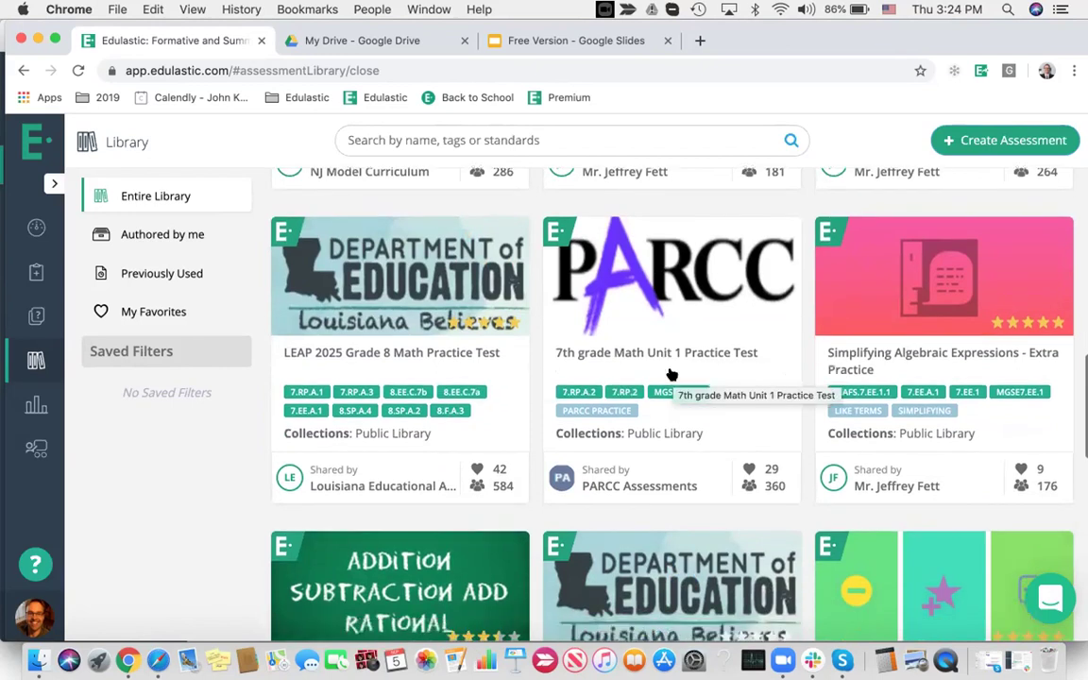
{"action": "scroll", "coordinate": [671, 373], "scroll_direction": "up", "scroll_amount": 10}
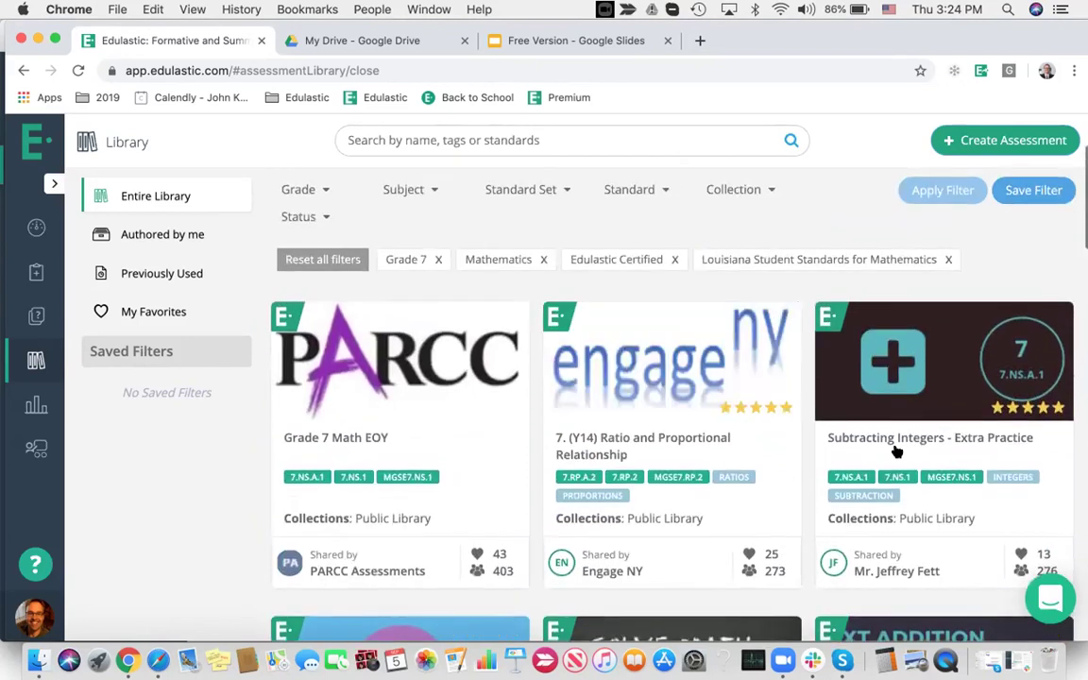
{"action": "mouse_move", "coordinate": [945, 368]}
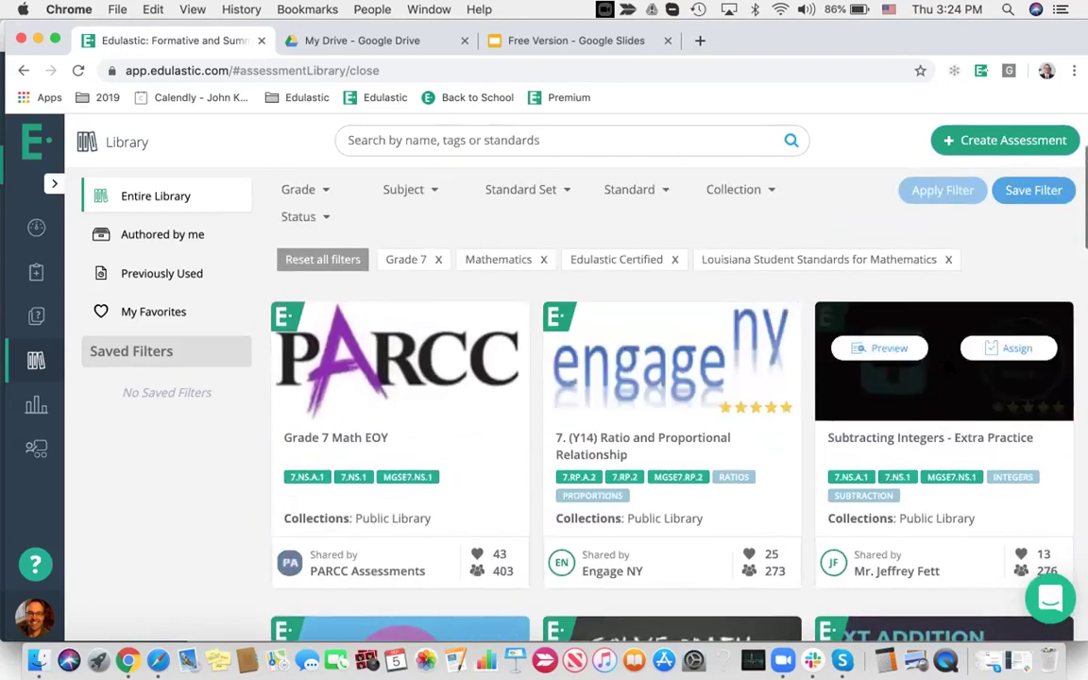
{"action": "left_click", "coordinate": [892, 352]}
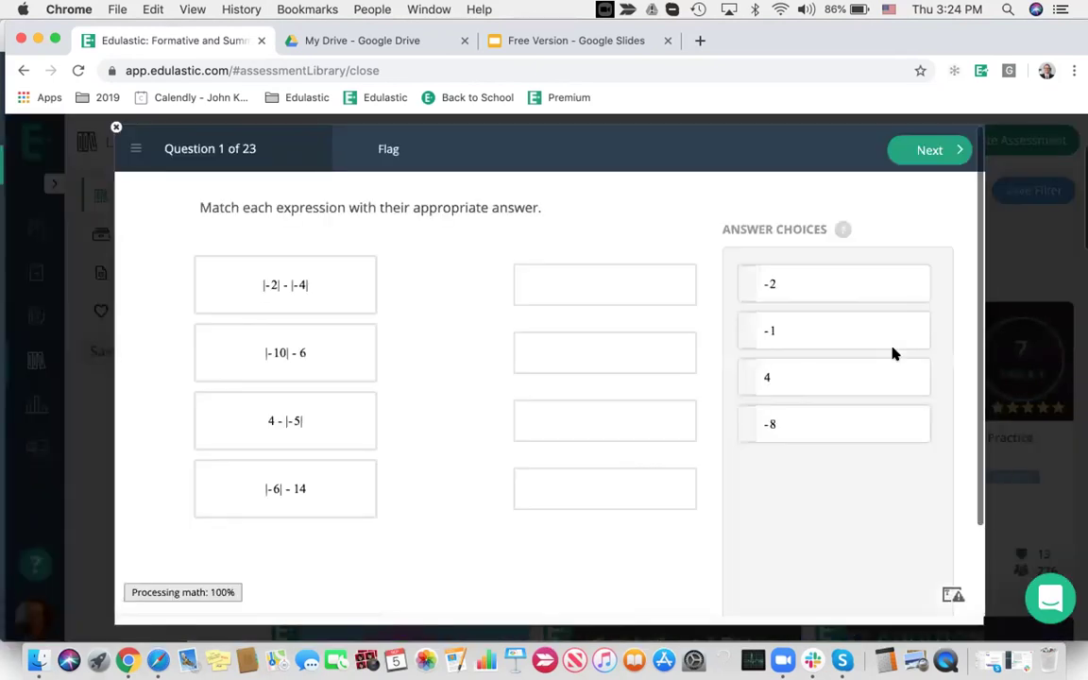
Match −2 and −1 in question 1, then plot 56 − 50 and 78 − 71 on the number line
{"action": "left_click_drag", "start_coordinate": [811, 284], "coordinate": [633, 286]}
{"action": "left_click_drag", "start_coordinate": [766, 282], "coordinate": [633, 351]}
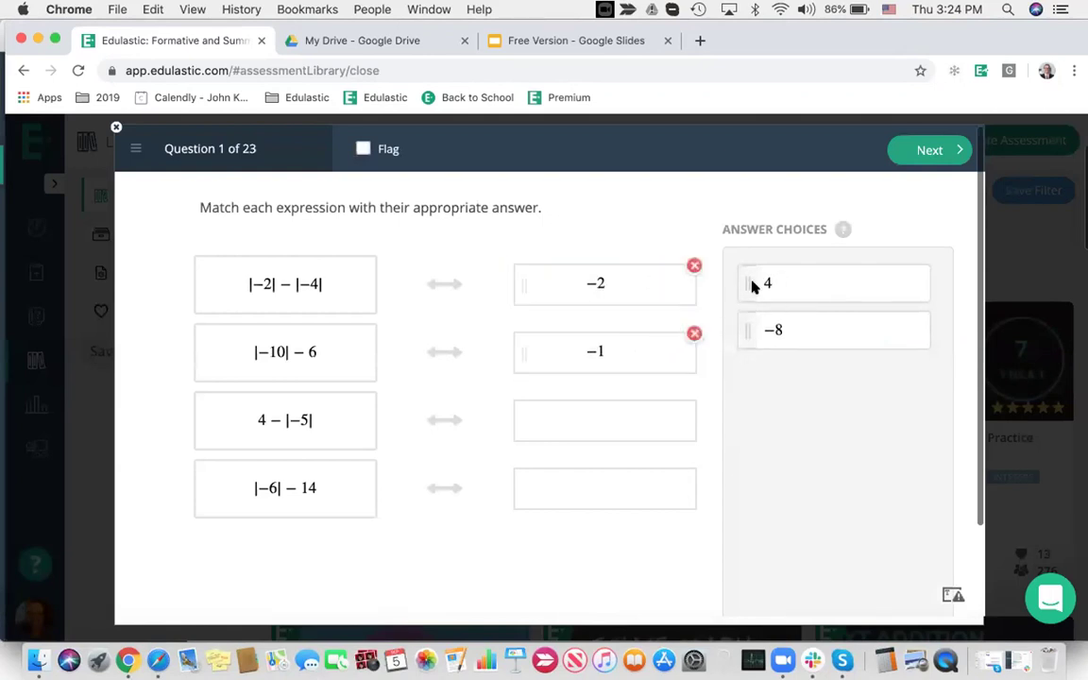
{"action": "left_click", "coordinate": [916, 154]}
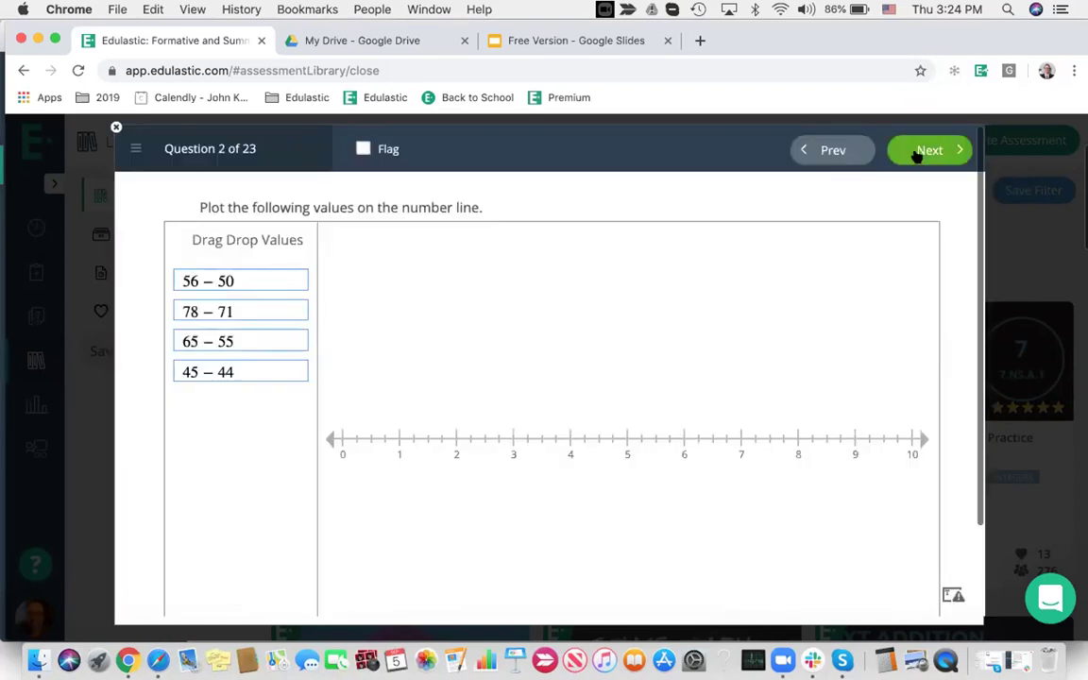
{"action": "left_click_drag", "start_coordinate": [226, 282], "coordinate": [627, 412]}
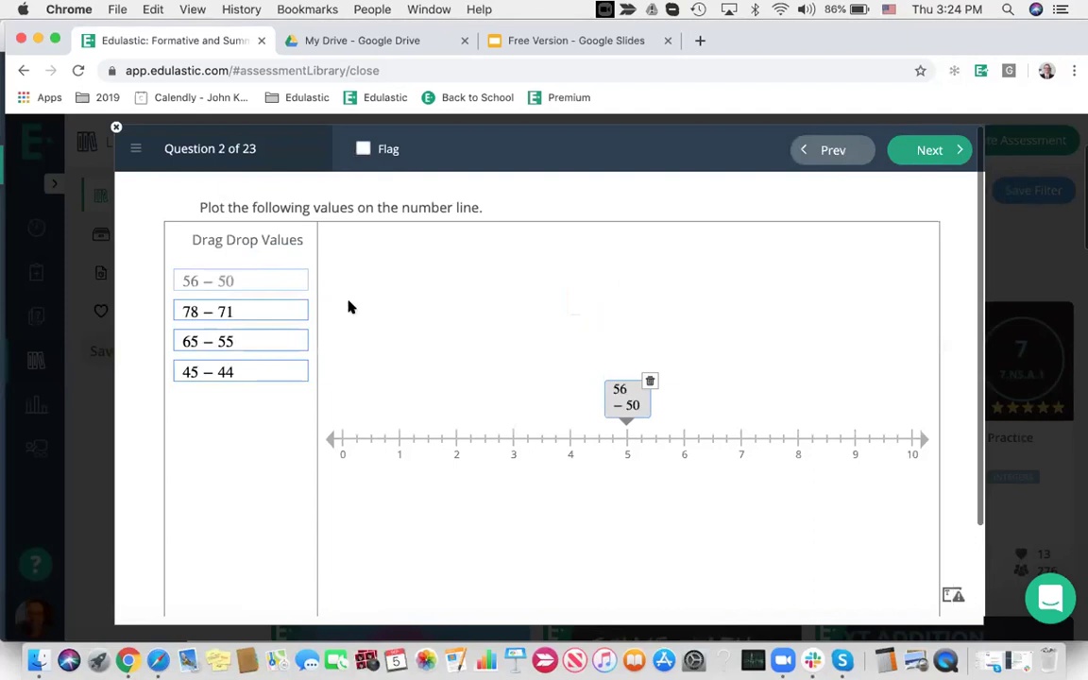
{"action": "left_click_drag", "start_coordinate": [226, 309], "coordinate": [801, 398]}
{"action": "left_click", "coordinate": [928, 149]}
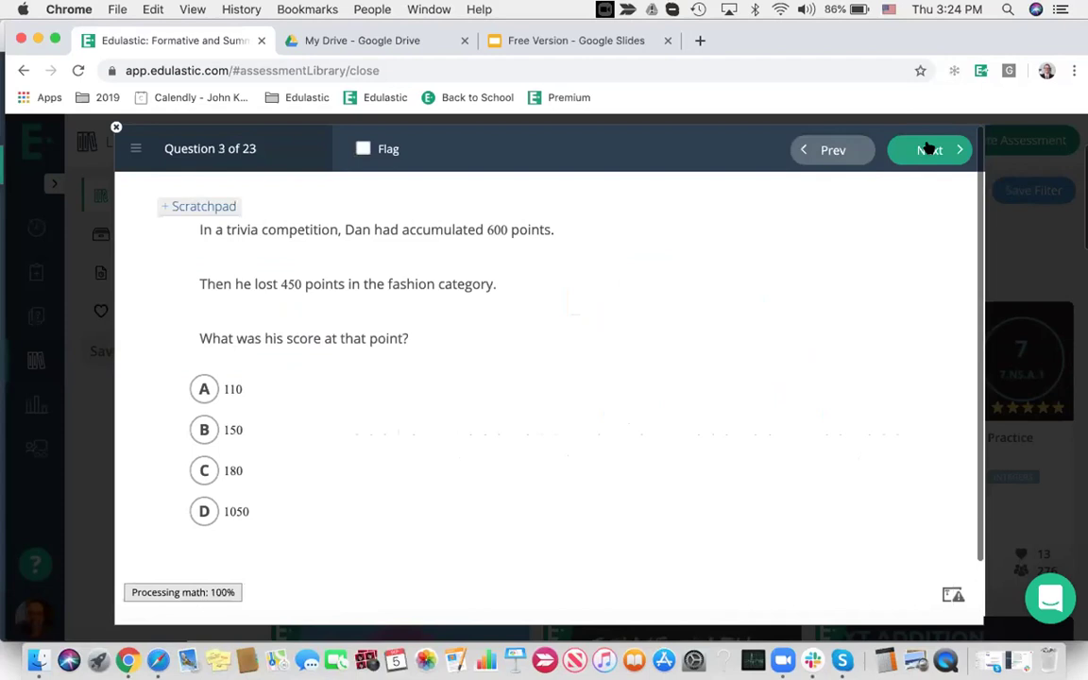
Choose 150 for question 3 and 600 for question 4, then close the preview
{"action": "left_click", "coordinate": [205, 430]}
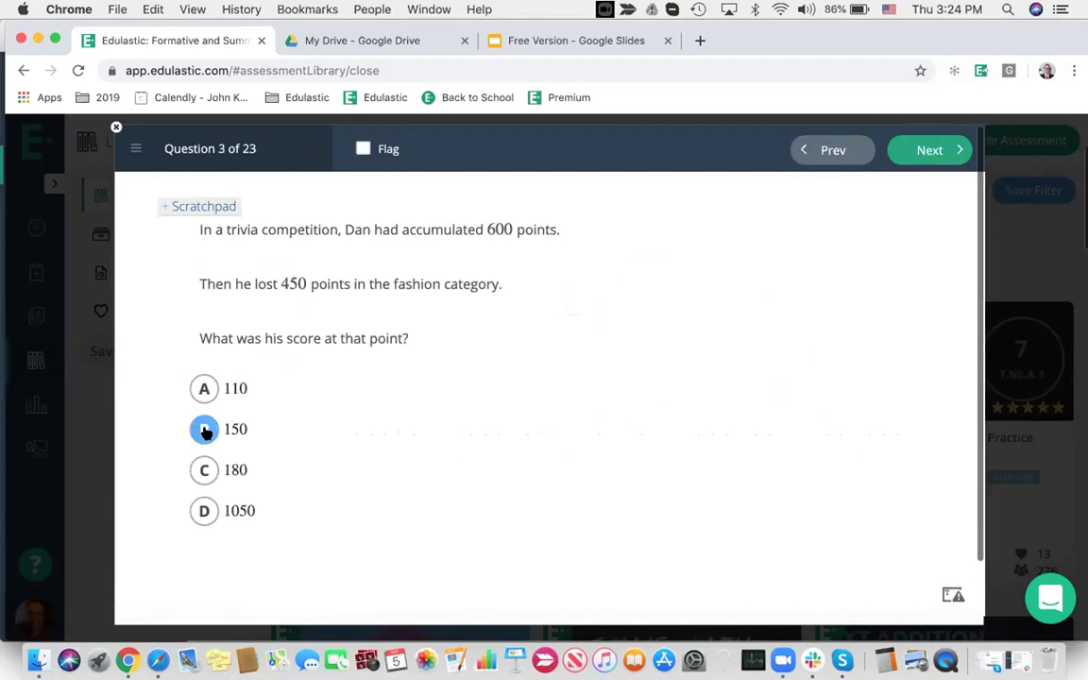
{"action": "left_click", "coordinate": [924, 148]}
{"action": "left_click", "coordinate": [204, 415]}
{"action": "left_click", "coordinate": [917, 156]}
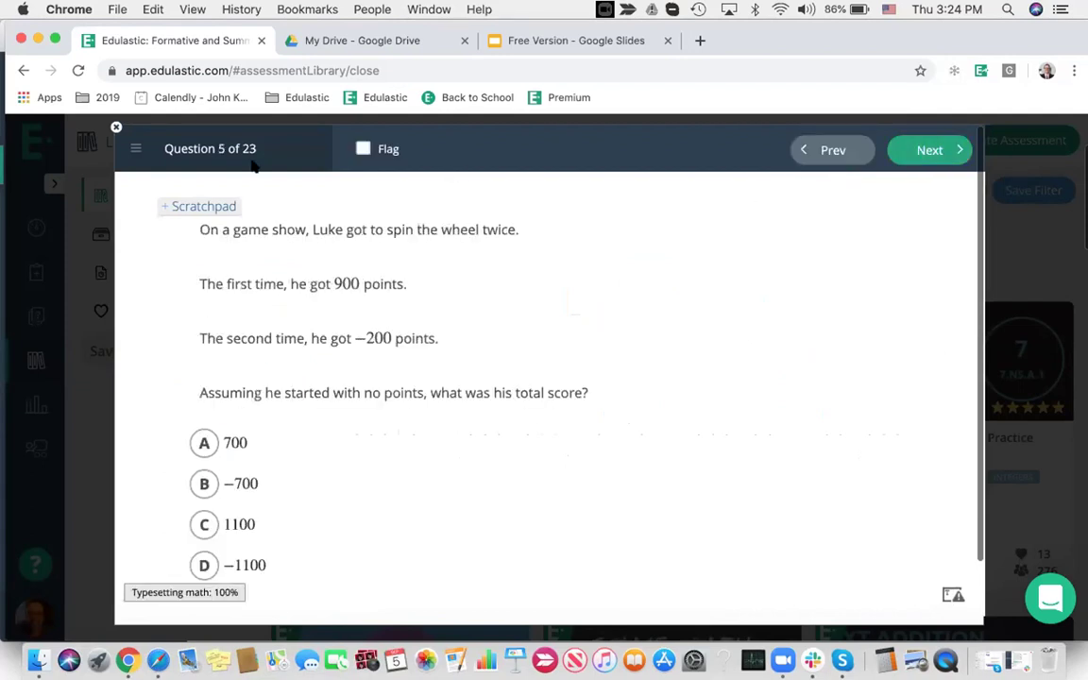
{"action": "left_click", "coordinate": [115, 128]}
{"action": "left_click", "coordinate": [115, 126]}
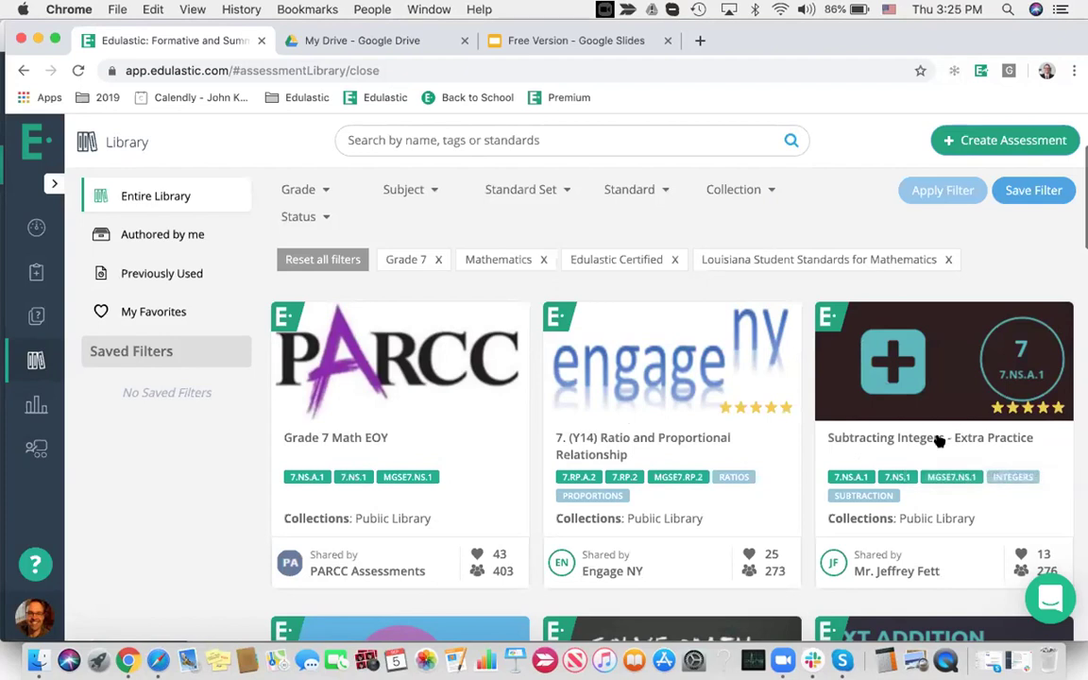
Open the Subtracting Integers - Extra Practice details and check its Rating tab
{"action": "left_click", "coordinate": [898, 450]}
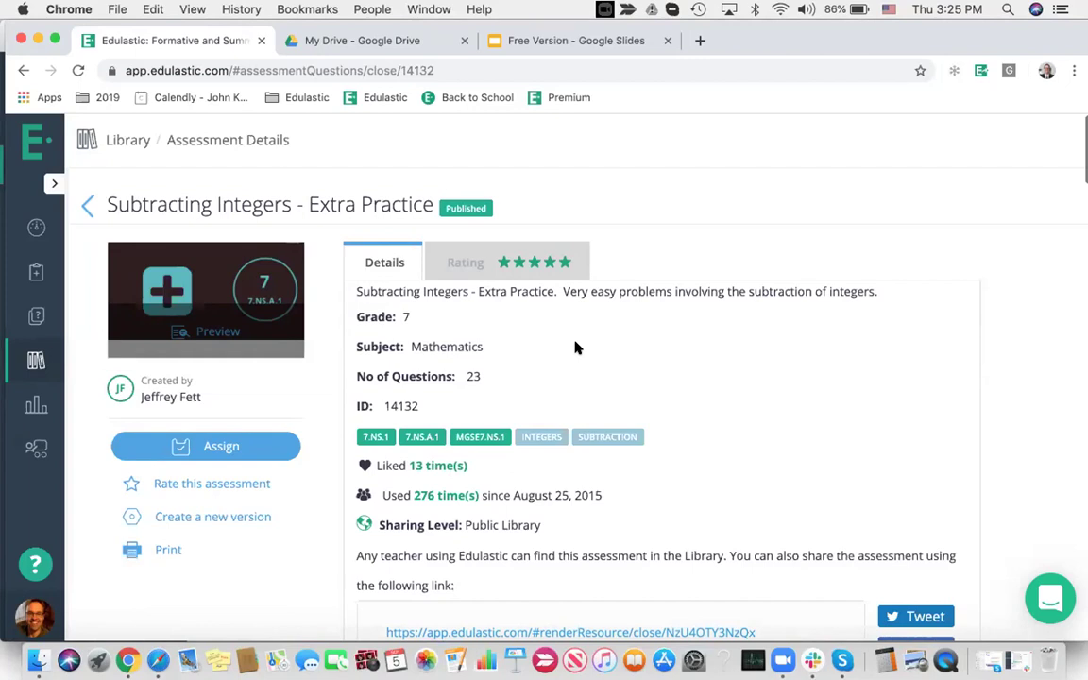
{"action": "left_click", "coordinate": [444, 259]}
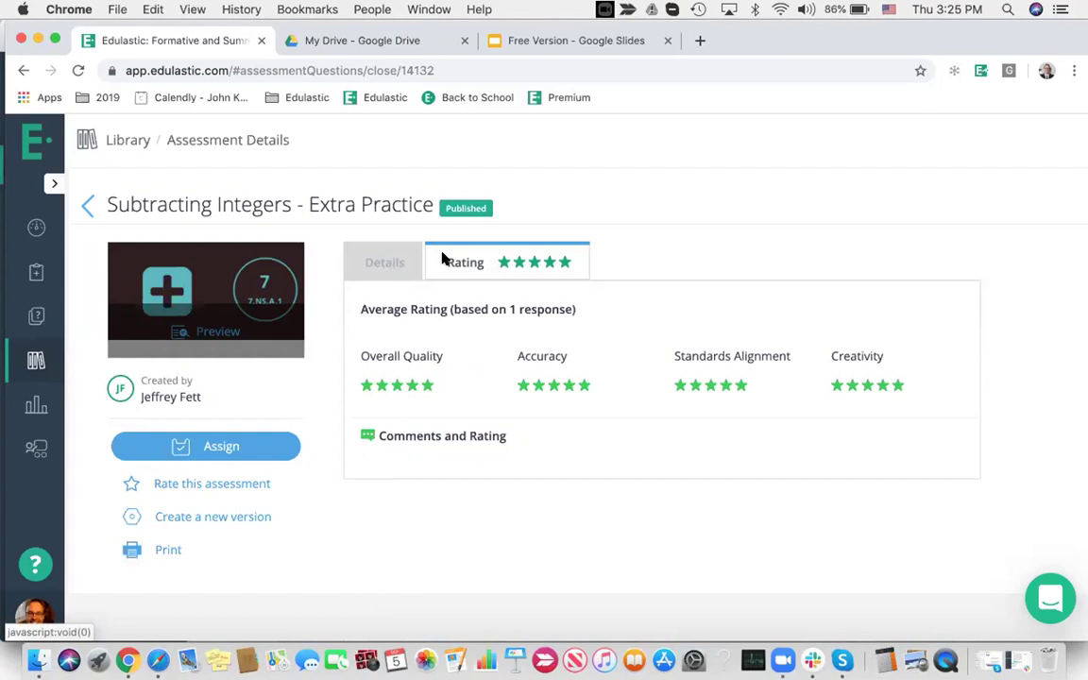
{"action": "left_click", "coordinate": [360, 257]}
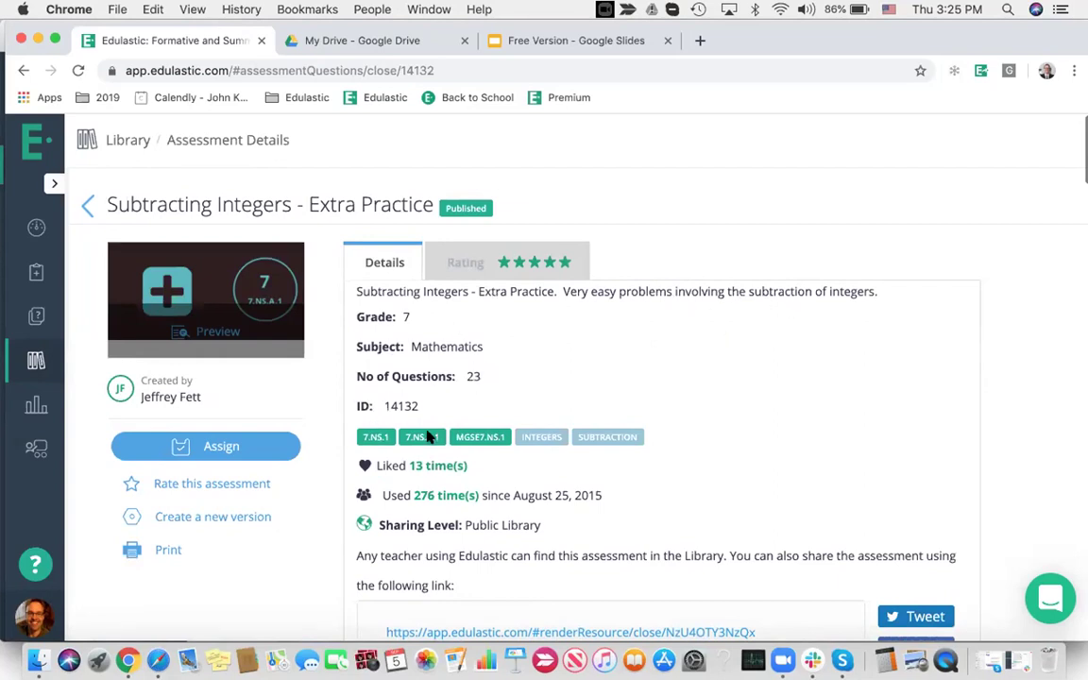
Like and then unlike the assessment, and begin creating a new version of it
{"action": "left_click", "coordinate": [367, 465]}
{"action": "left_click", "coordinate": [364, 465]}
{"action": "scroll", "coordinate": [739, 486], "scroll_direction": "down", "scroll_amount": 2}
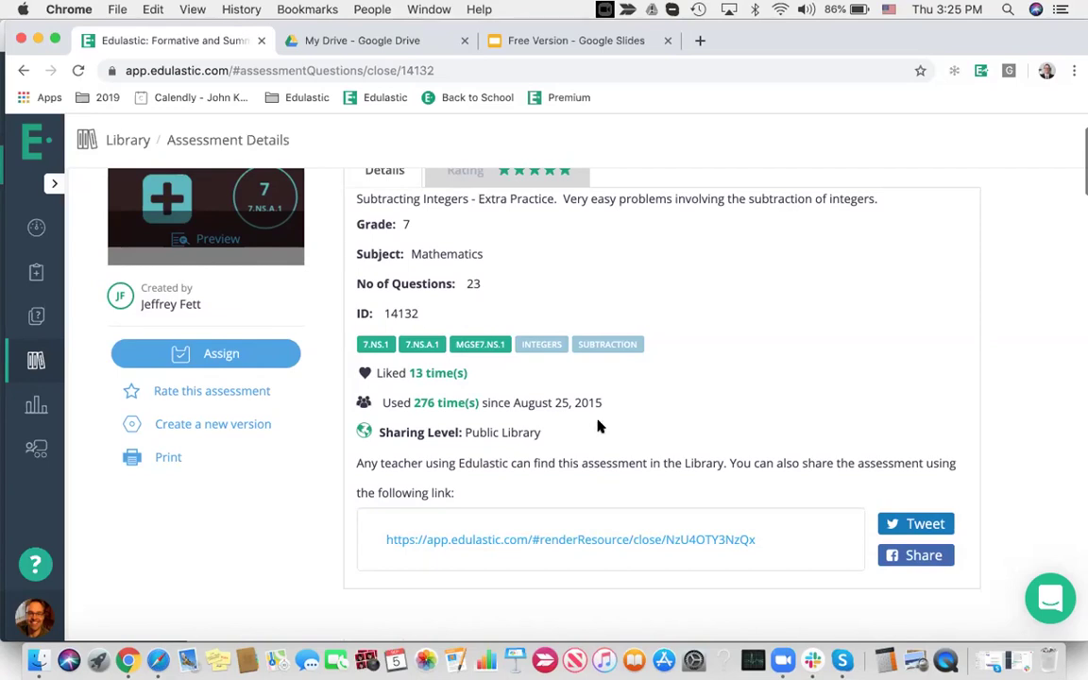
{"action": "scroll", "coordinate": [599, 427], "scroll_direction": "down", "scroll_amount": 1}
{"action": "scroll", "coordinate": [567, 421], "scroll_direction": "up", "scroll_amount": 3}
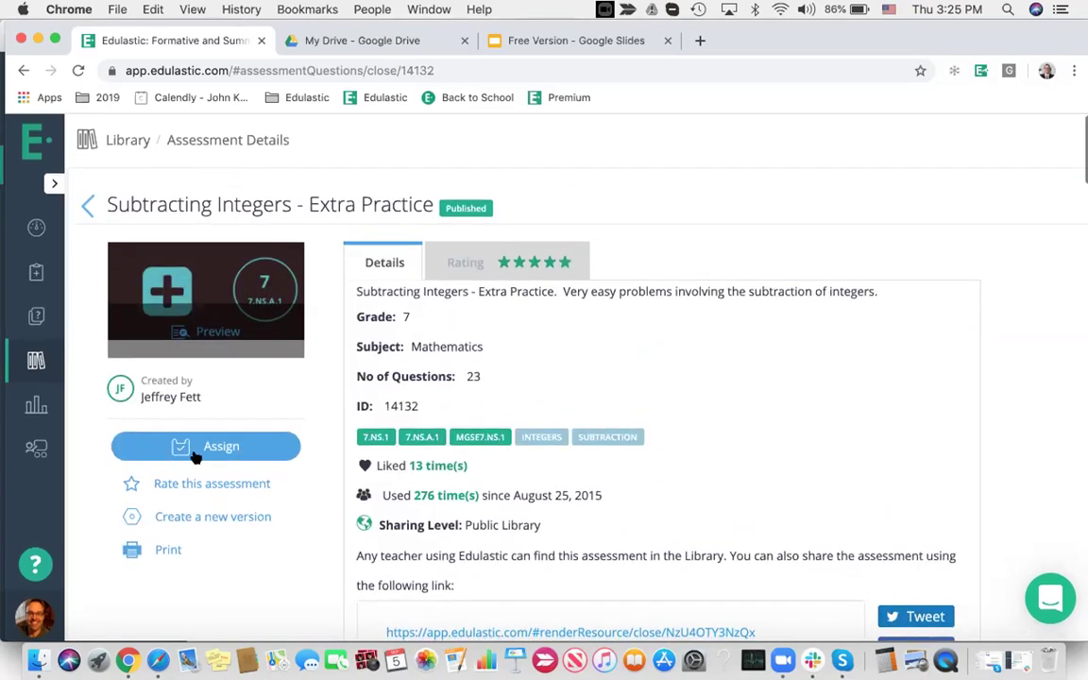
{"action": "left_click", "coordinate": [231, 518]}
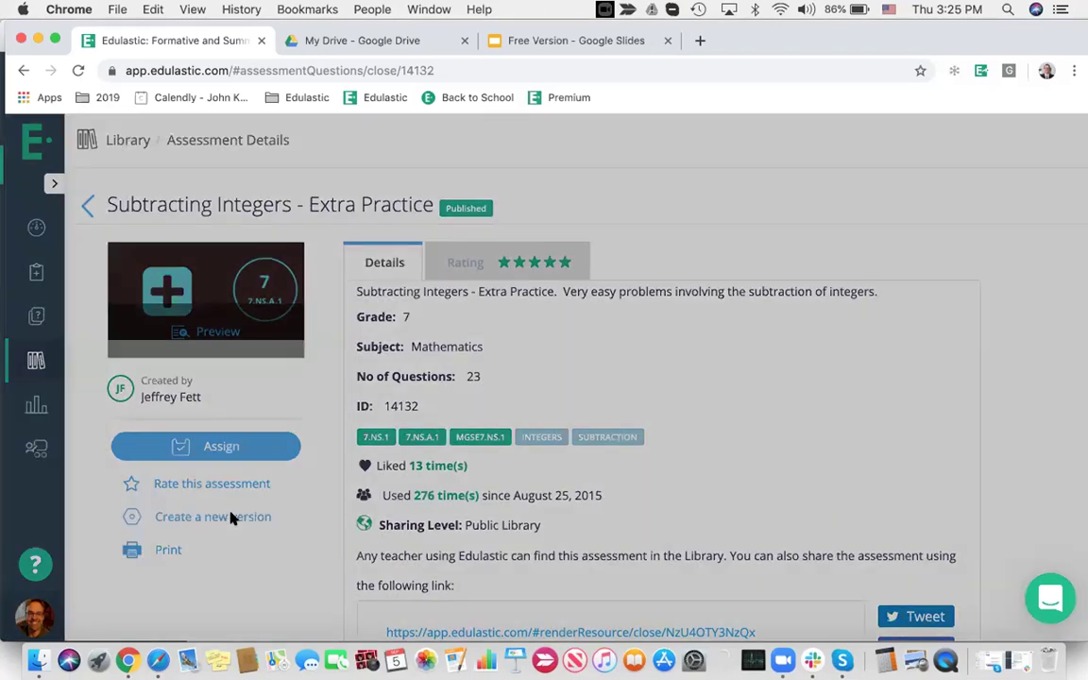
Create the new version with the original questions, then remove questions 1 and 2
{"action": "left_click", "coordinate": [316, 235]}
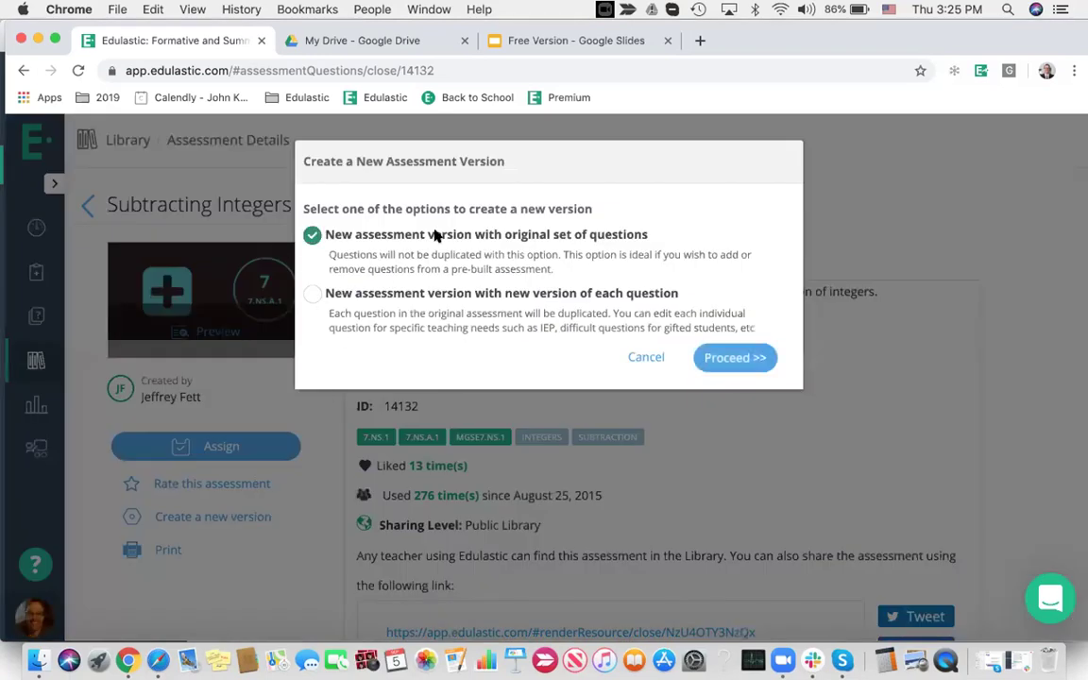
{"action": "left_click", "coordinate": [734, 358]}
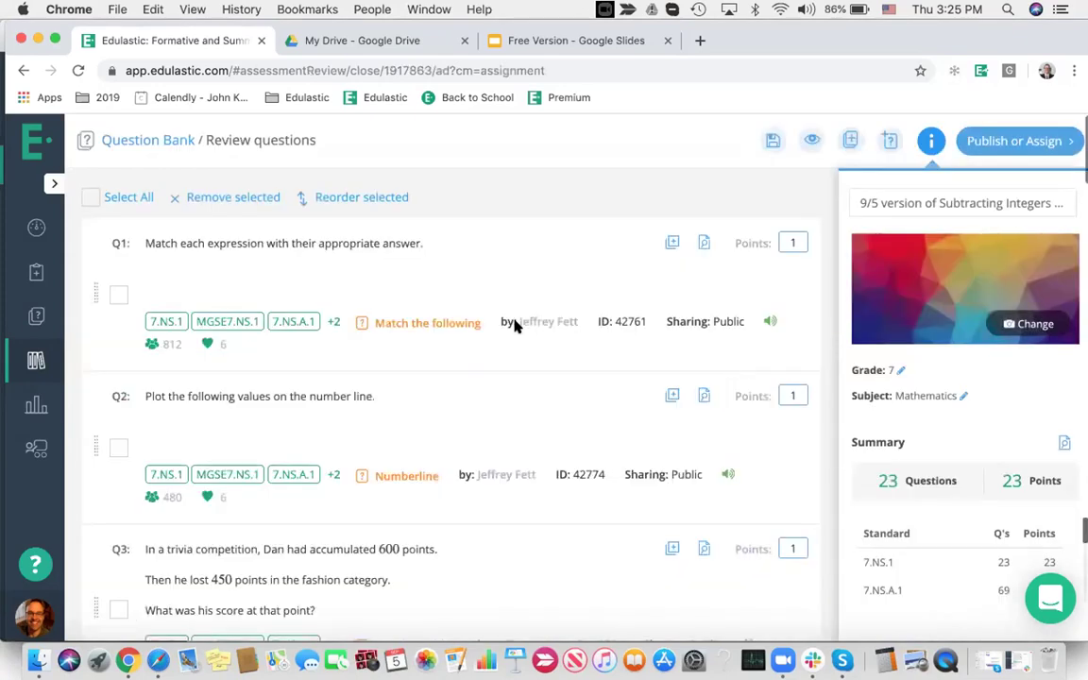
{"action": "left_click", "coordinate": [118, 448]}
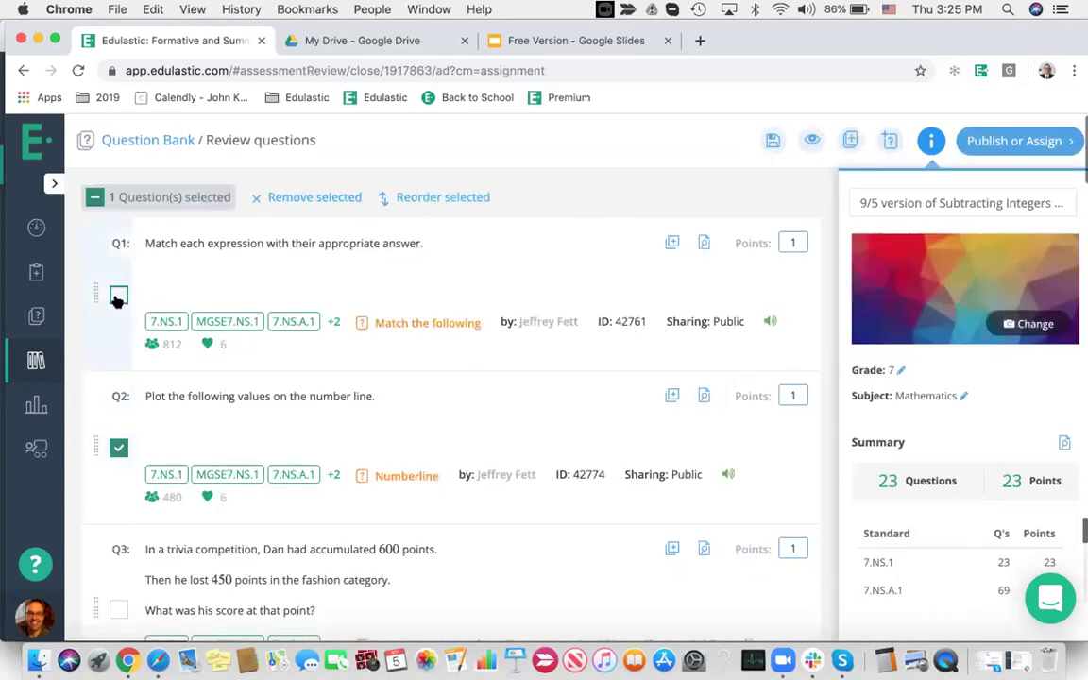
{"action": "left_click", "coordinate": [117, 296]}
{"action": "left_click", "coordinate": [315, 197]}
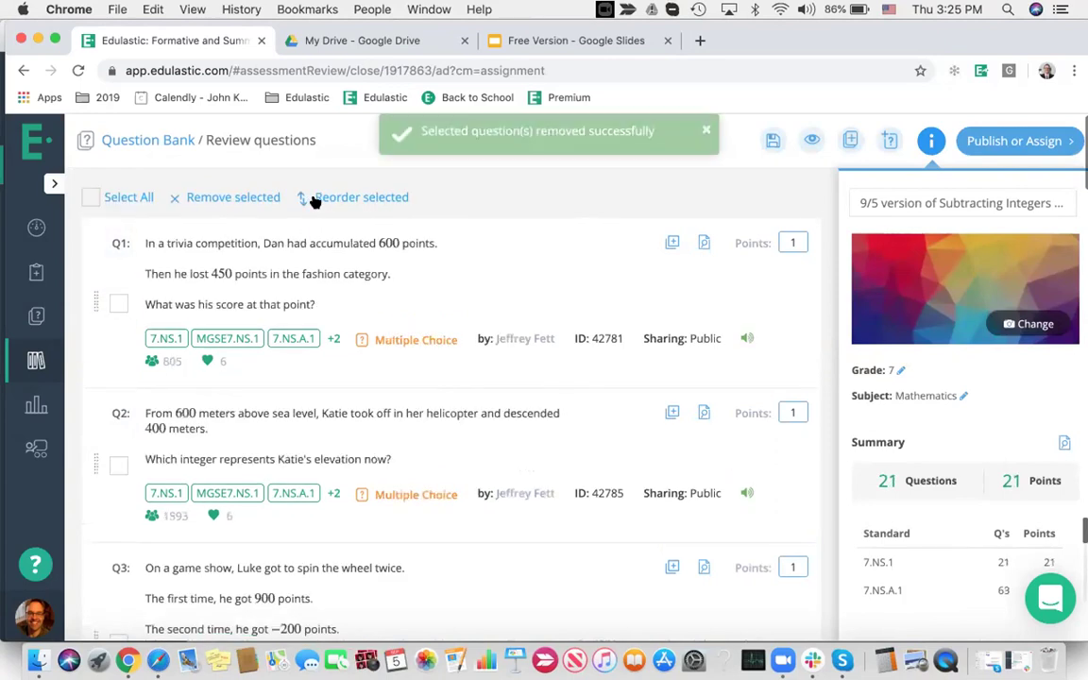
Move the helicopter elevation question to first place and open it
{"action": "left_click", "coordinate": [118, 463]}
{"action": "left_click_drag", "start_coordinate": [96, 444], "coordinate": [127, 273]}
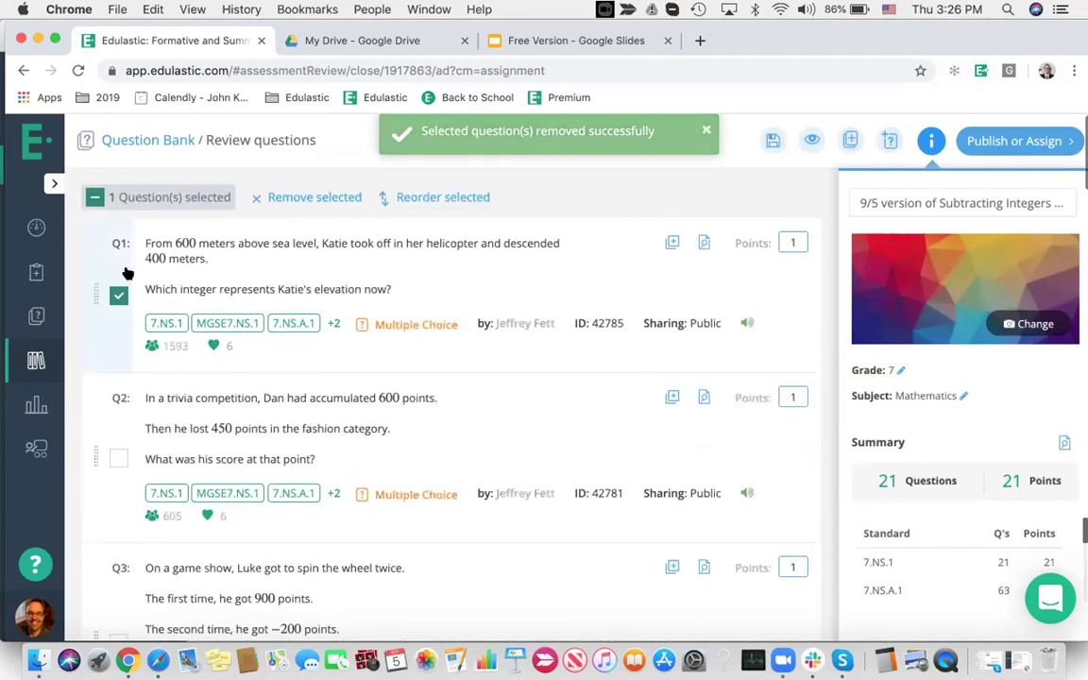
{"action": "left_click", "coordinate": [582, 271]}
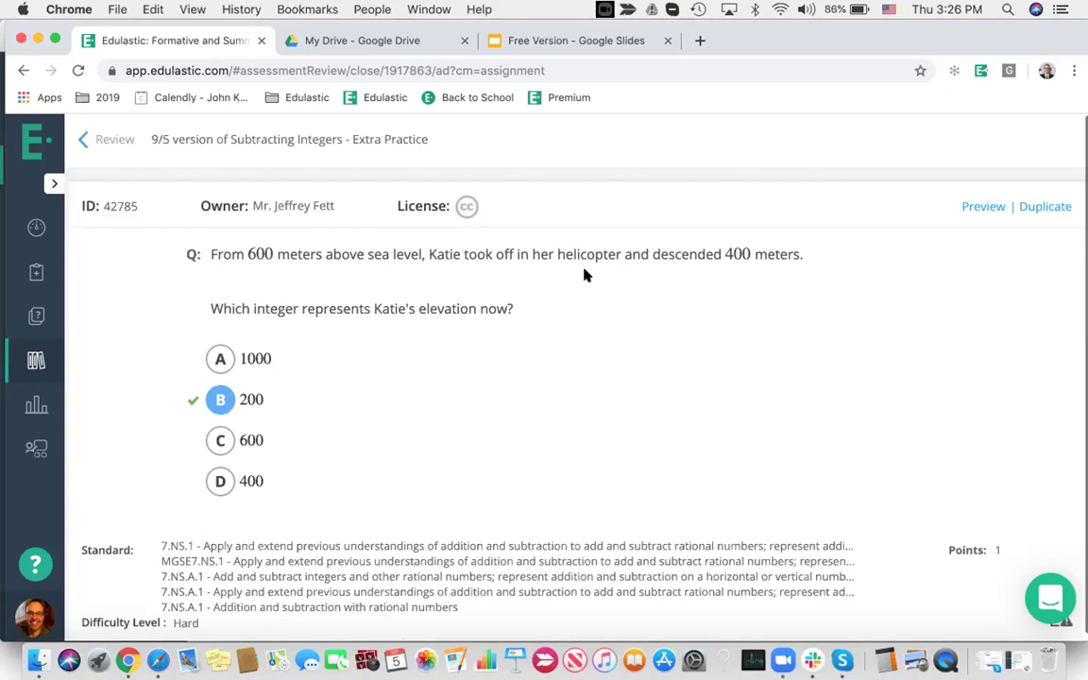
{"action": "left_click", "coordinate": [1037, 209]}
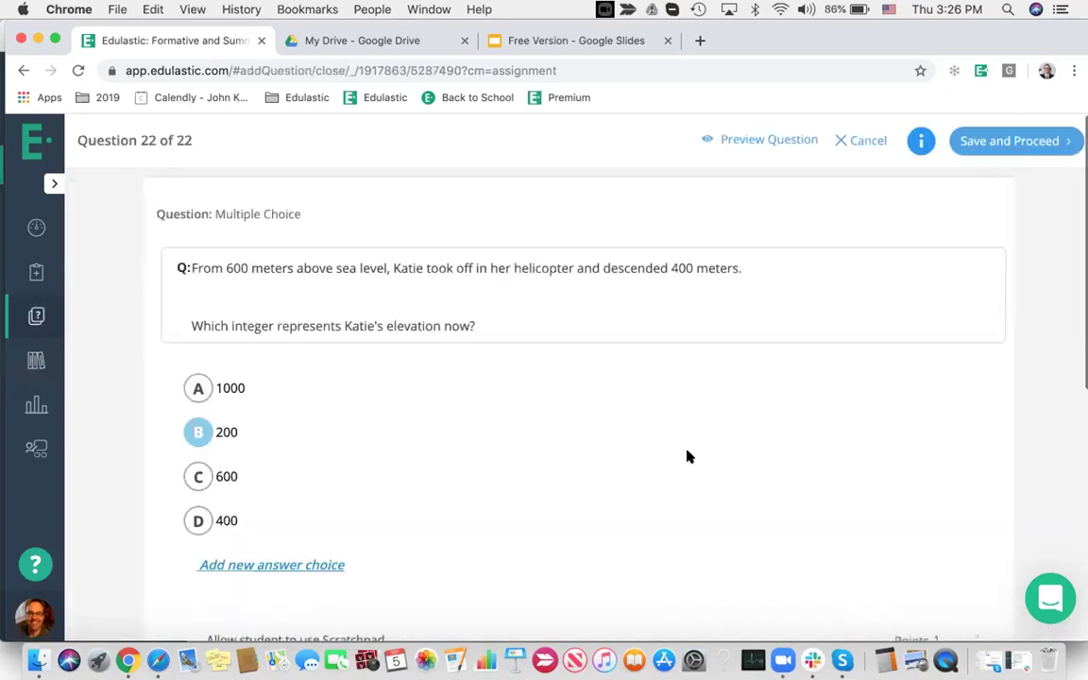
{"action": "left_click", "coordinate": [778, 268]}
{"action": "key", "text": "Return"}
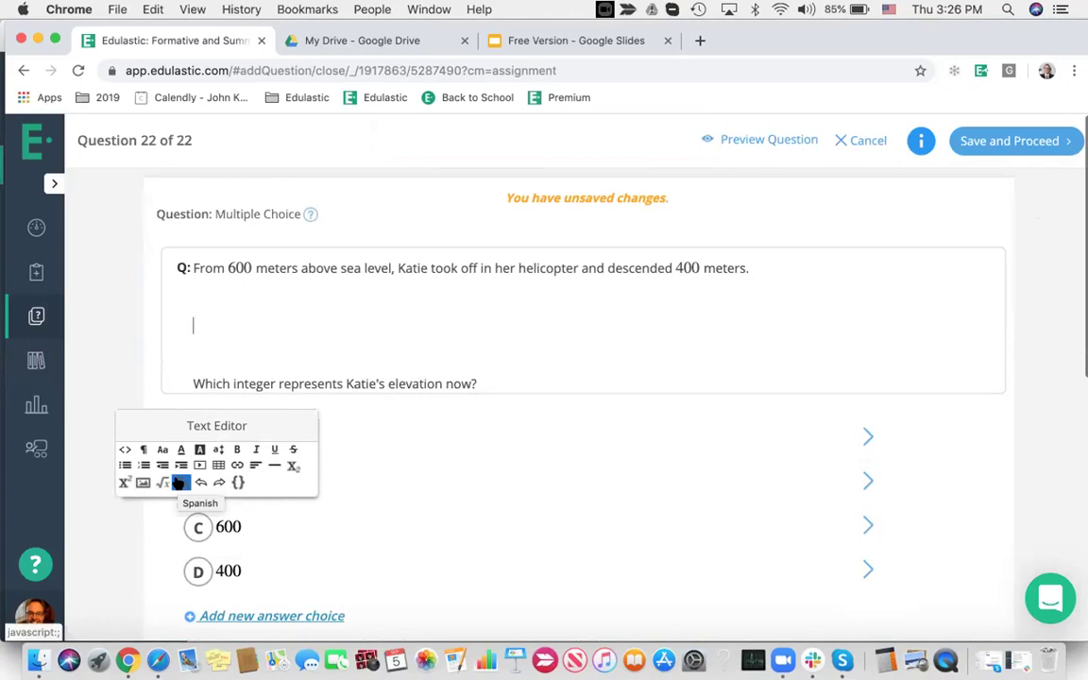
{"action": "left_click", "coordinate": [179, 483]}
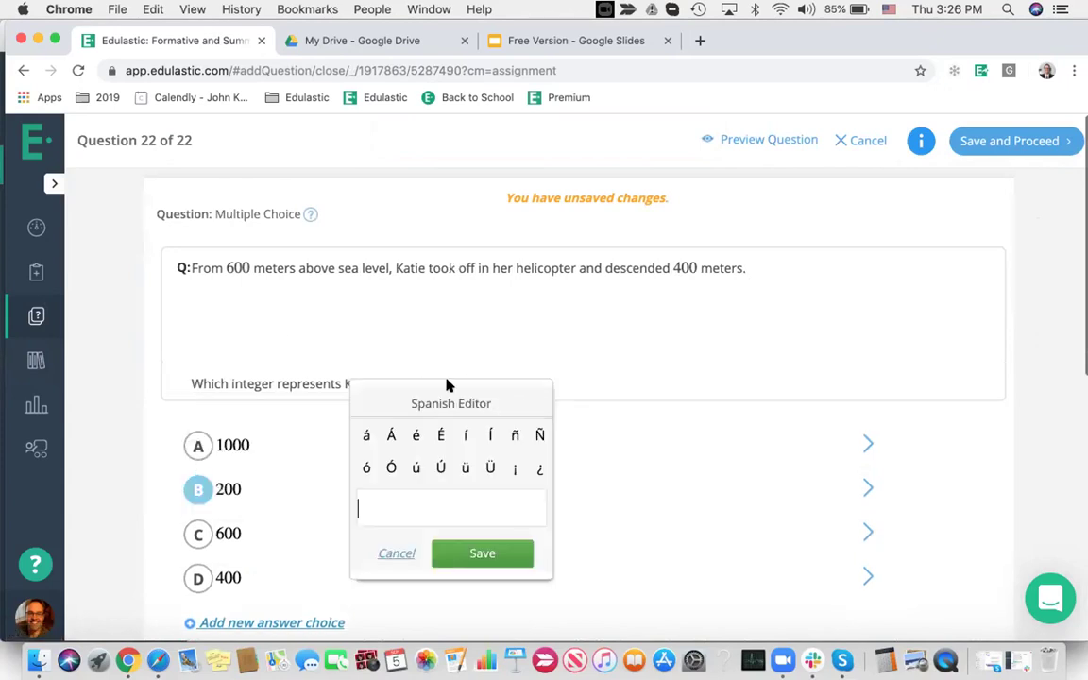
{"action": "left_click", "coordinate": [267, 324]}
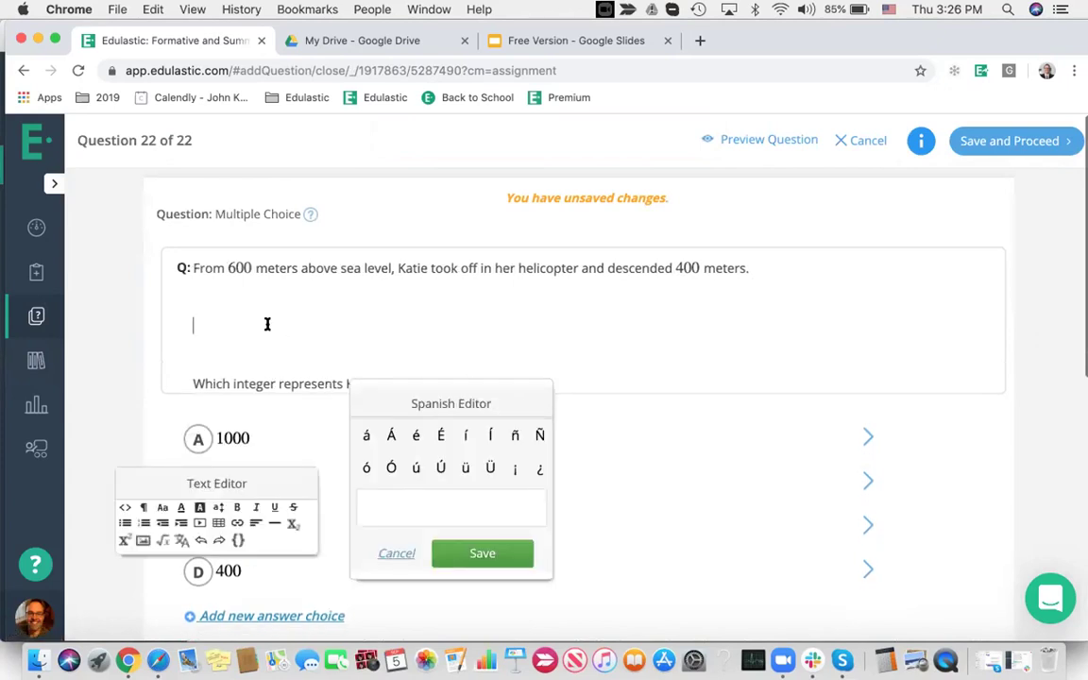
{"action": "left_click", "coordinate": [164, 539]}
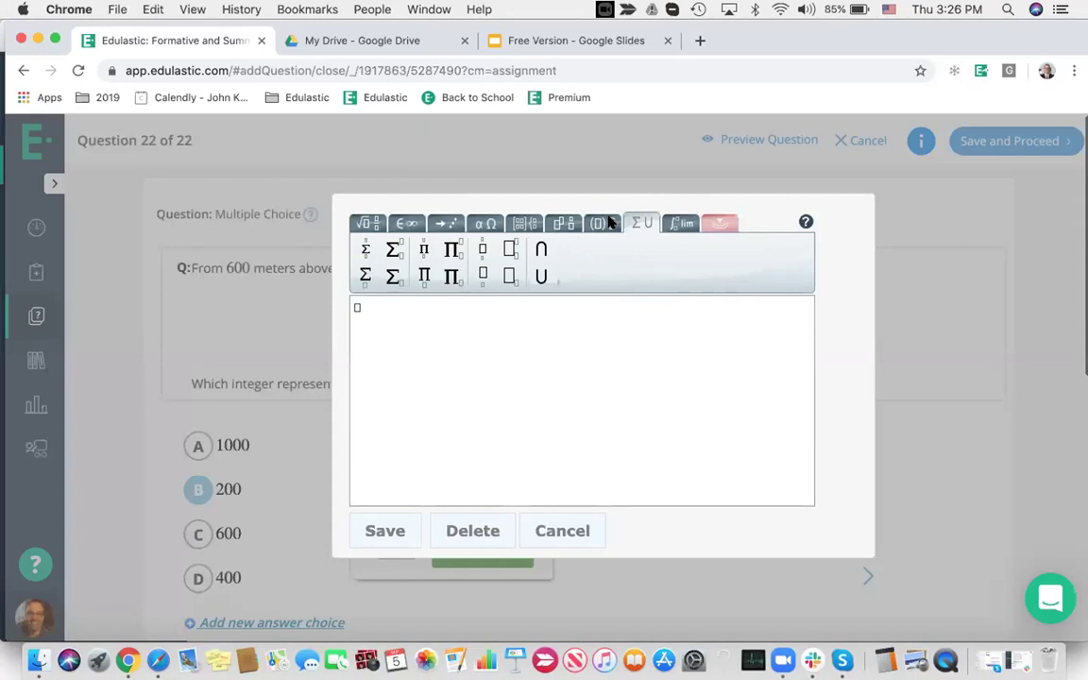
{"action": "left_click", "coordinate": [563, 531]}
{"action": "left_click", "coordinate": [231, 333]}
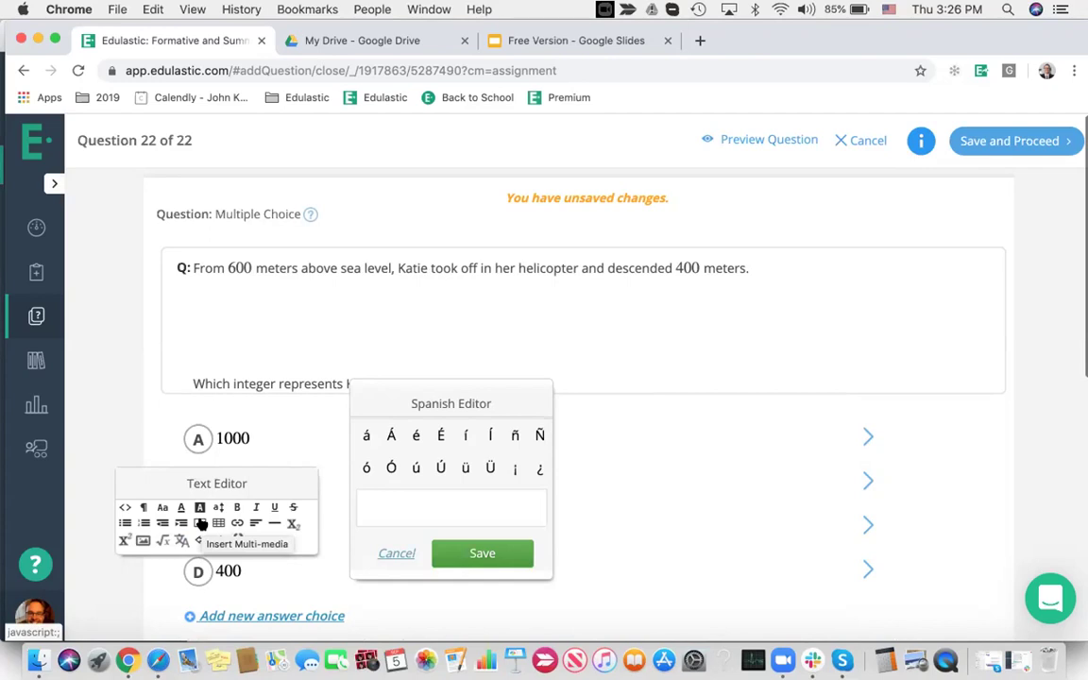
{"action": "left_click", "coordinate": [202, 525]}
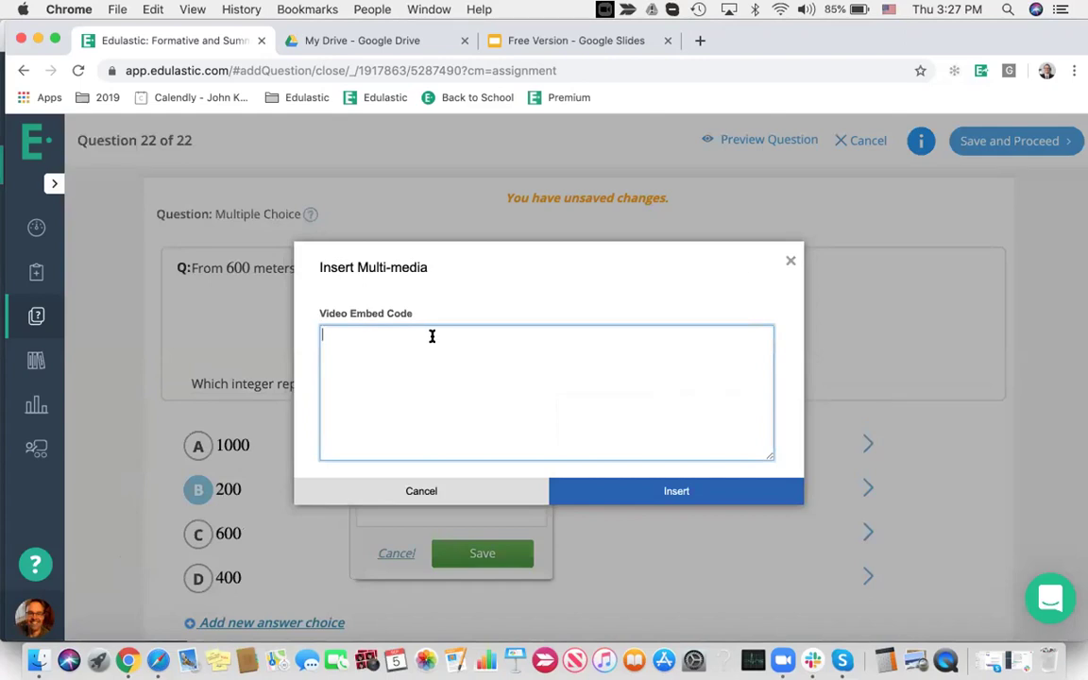
{"action": "left_click", "coordinate": [464, 493]}
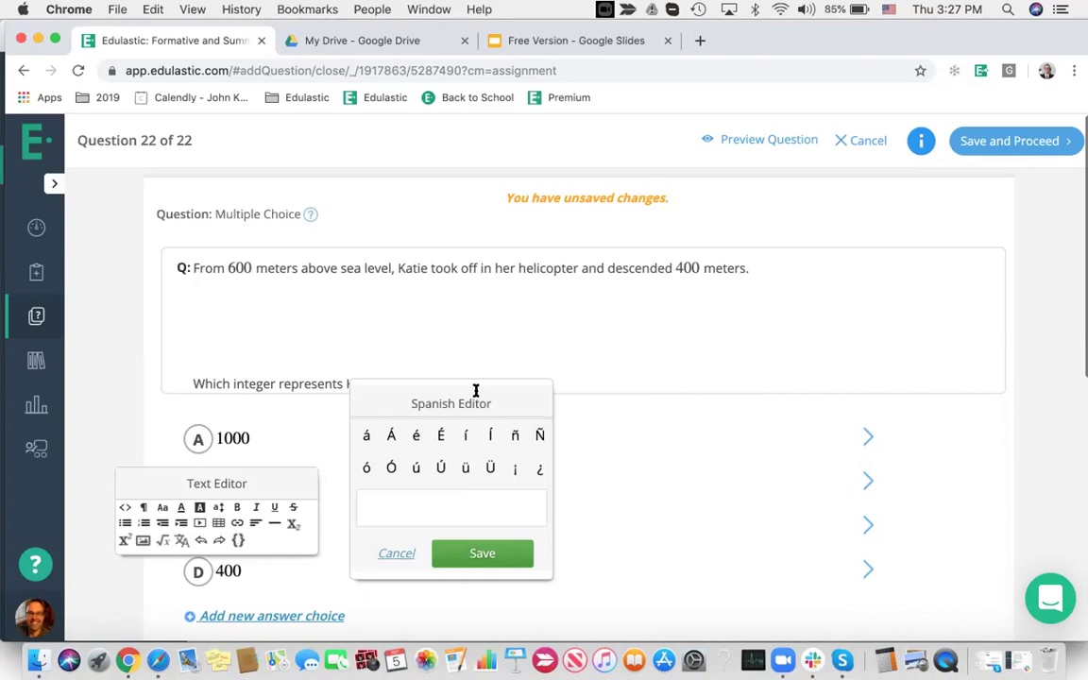
{"action": "scroll", "coordinate": [835, 337], "scroll_direction": "down", "scroll_amount": 1}
{"action": "scroll", "coordinate": [835, 336], "scroll_direction": "down", "scroll_amount": 10}
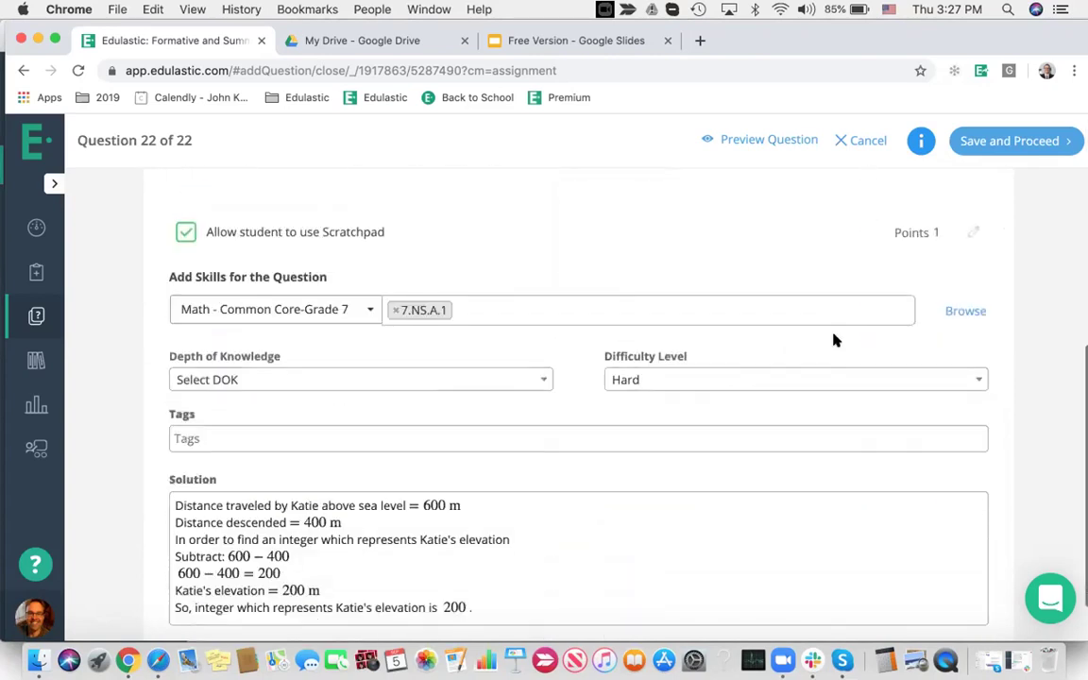
Tag the question with Geometry standard 7.G.A.3 from the standards browser
{"action": "left_click", "coordinate": [483, 295]}
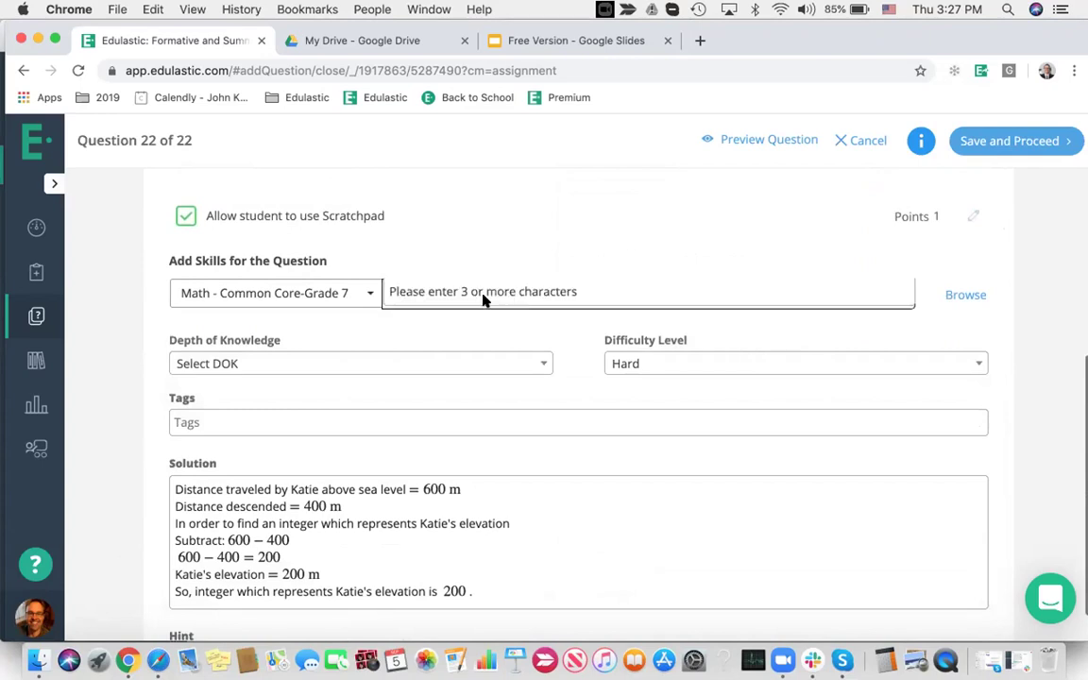
{"action": "left_click", "coordinate": [477, 327]}
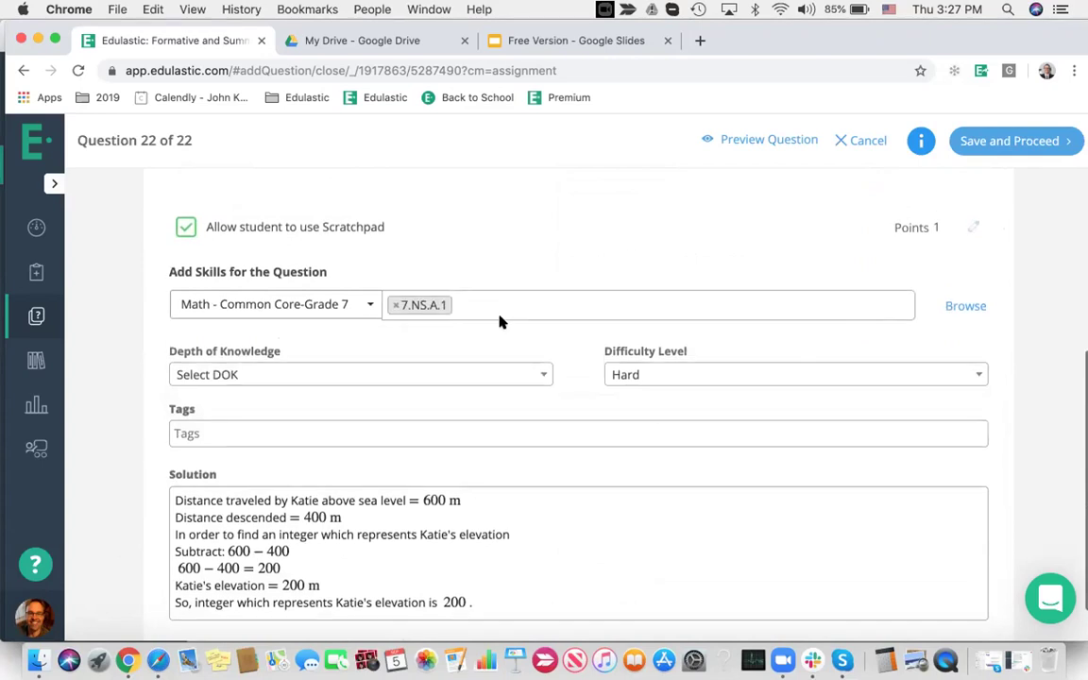
{"action": "scroll", "coordinate": [501, 319], "scroll_direction": "up", "scroll_amount": 2}
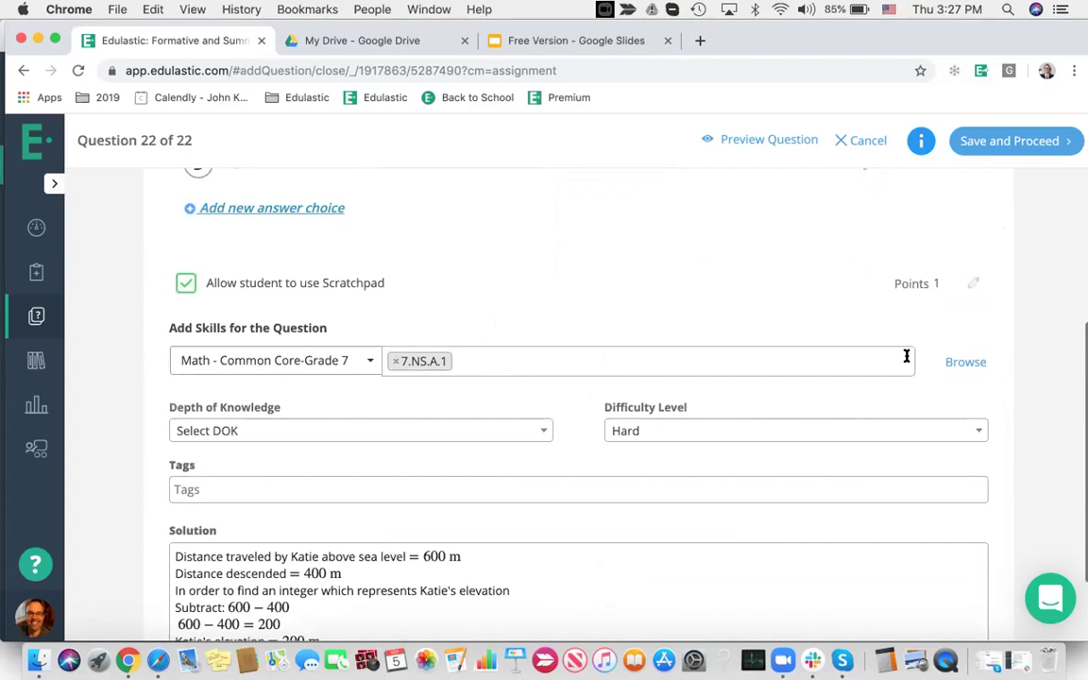
{"action": "left_click", "coordinate": [966, 363]}
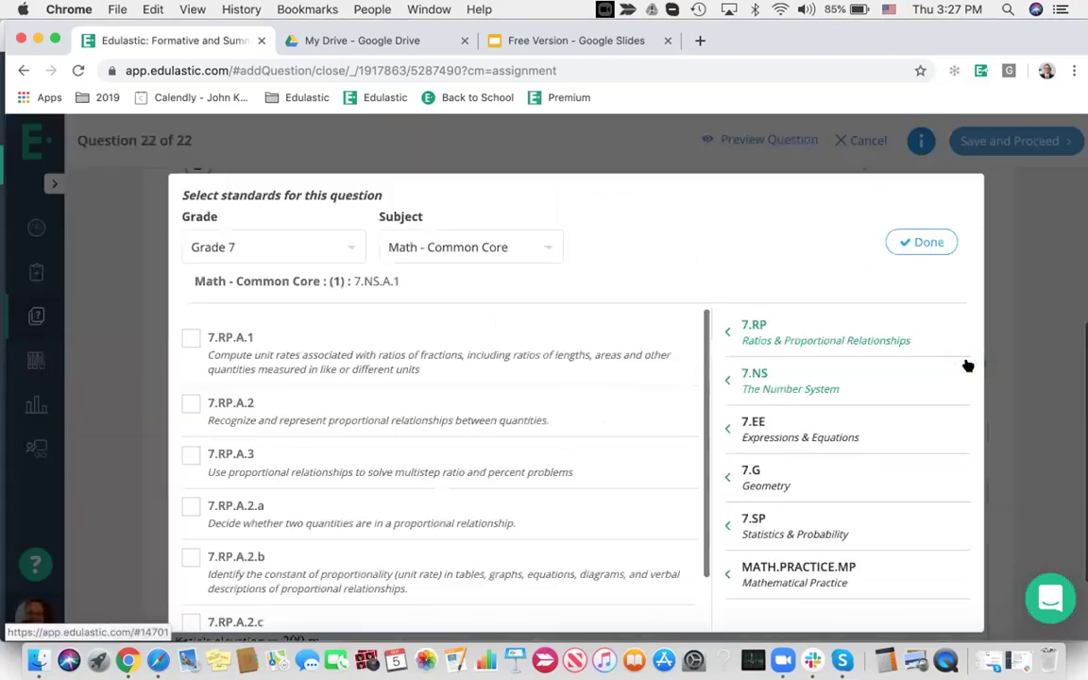
{"action": "left_click", "coordinate": [756, 436]}
{"action": "left_click", "coordinate": [756, 478]}
{"action": "left_click", "coordinate": [191, 470]}
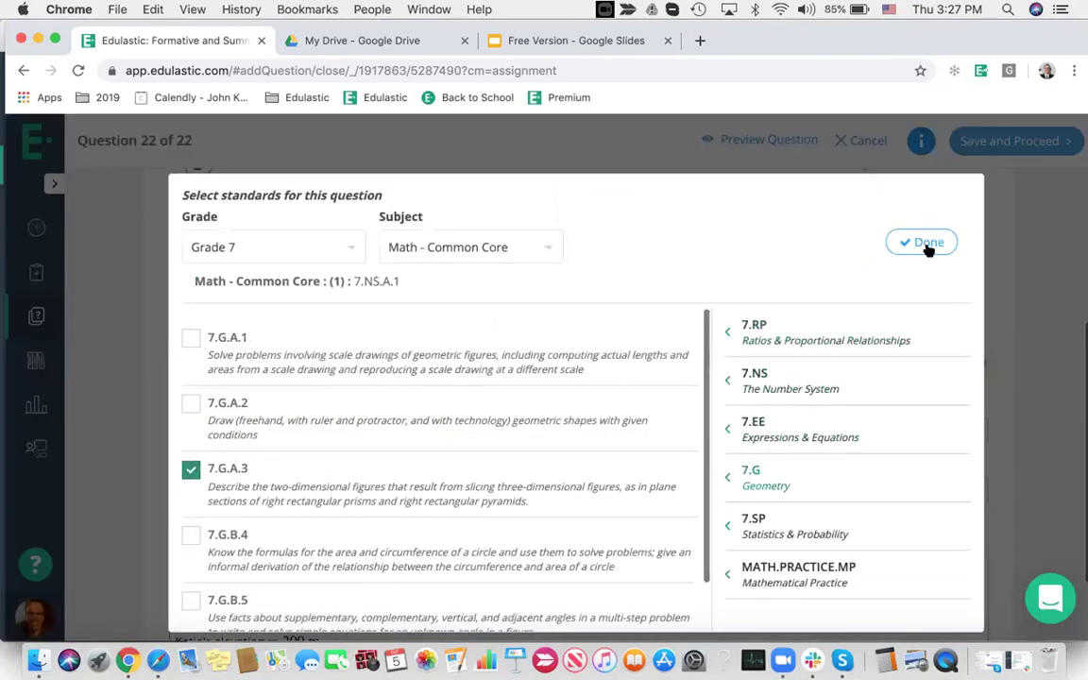
{"action": "left_click", "coordinate": [928, 244]}
Set depth of knowledge to Strategic Thinking and difficulty to Medium
{"action": "left_click", "coordinate": [238, 430]}
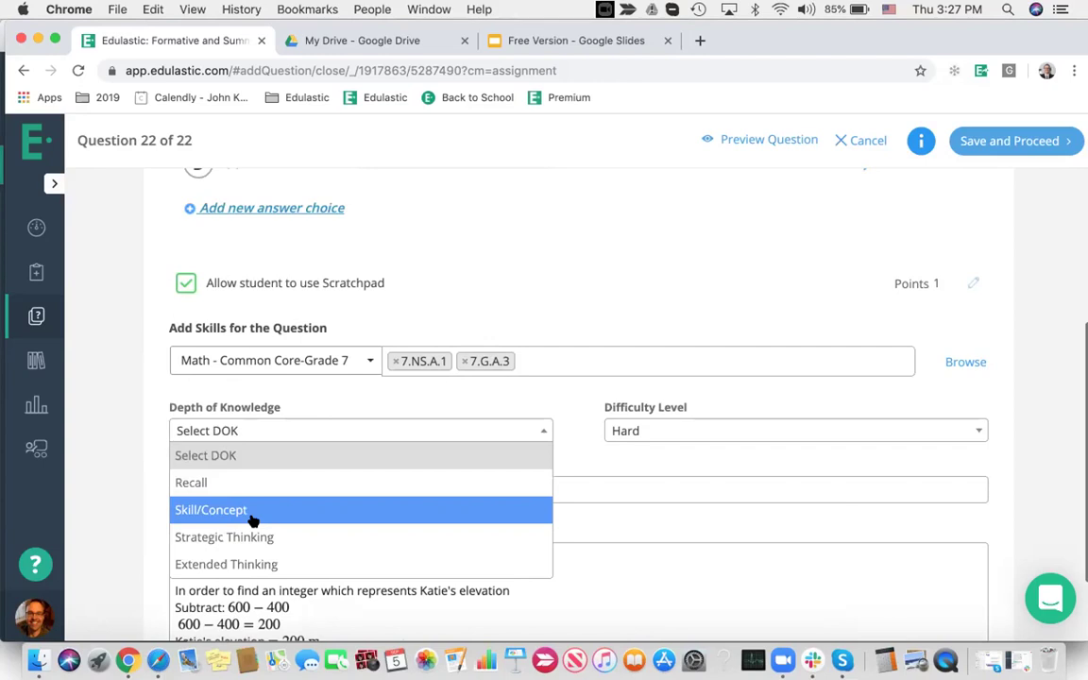
{"action": "left_click", "coordinate": [272, 537]}
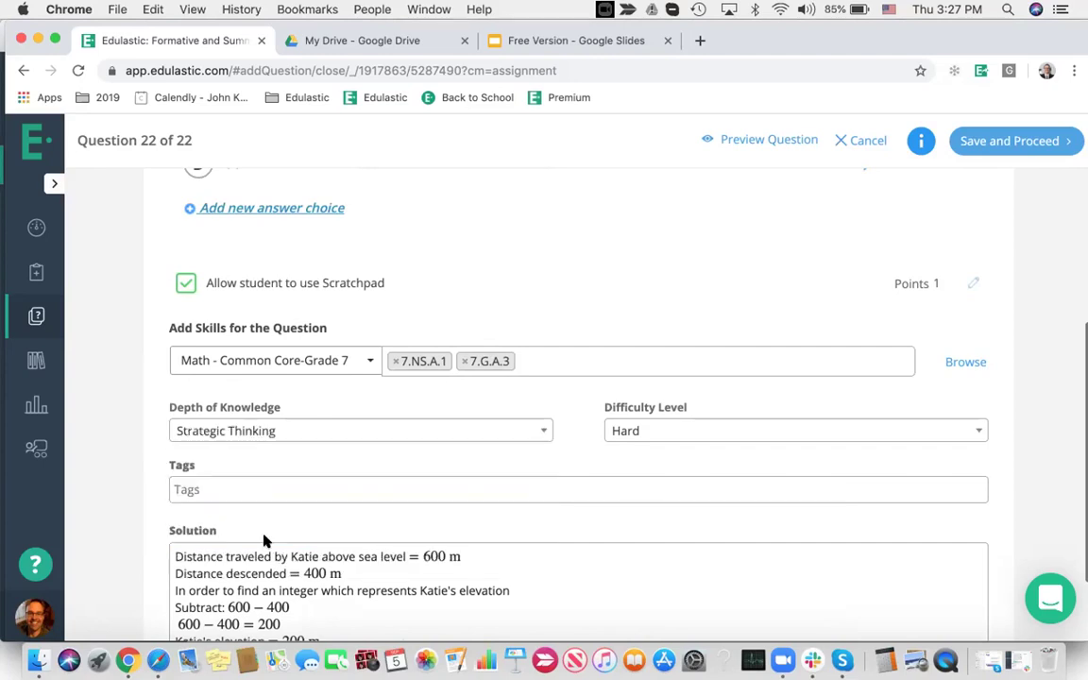
{"action": "left_click", "coordinate": [637, 432]}
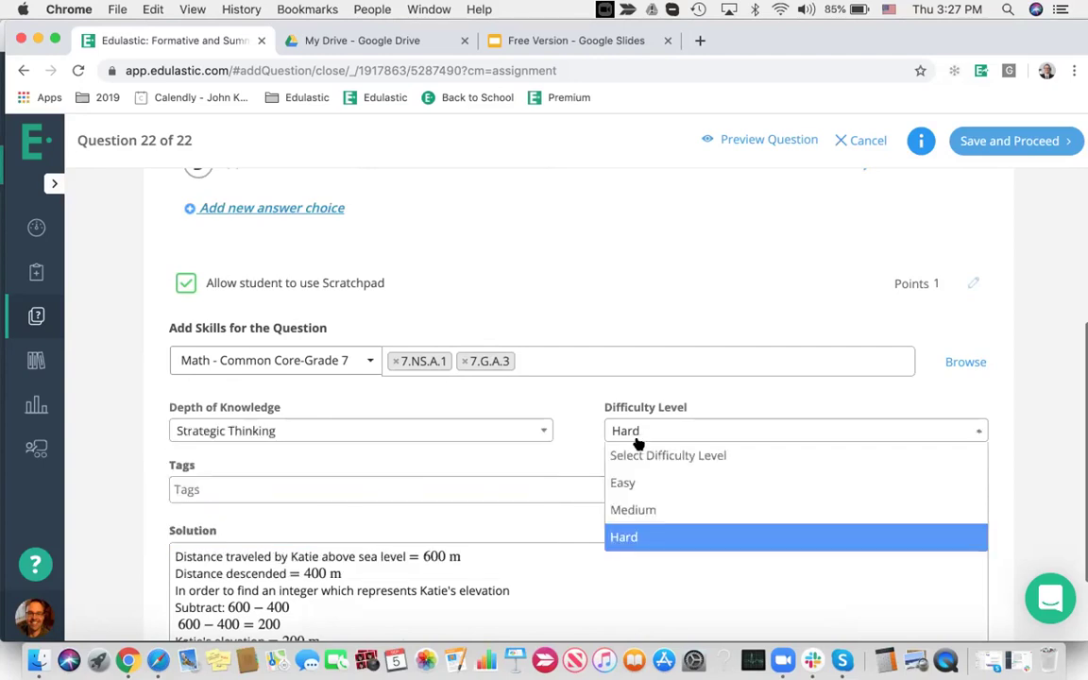
{"action": "left_click", "coordinate": [656, 506]}
Add the hint 'my own hint' and save back to the assignment review
{"action": "left_click", "coordinate": [248, 489]}
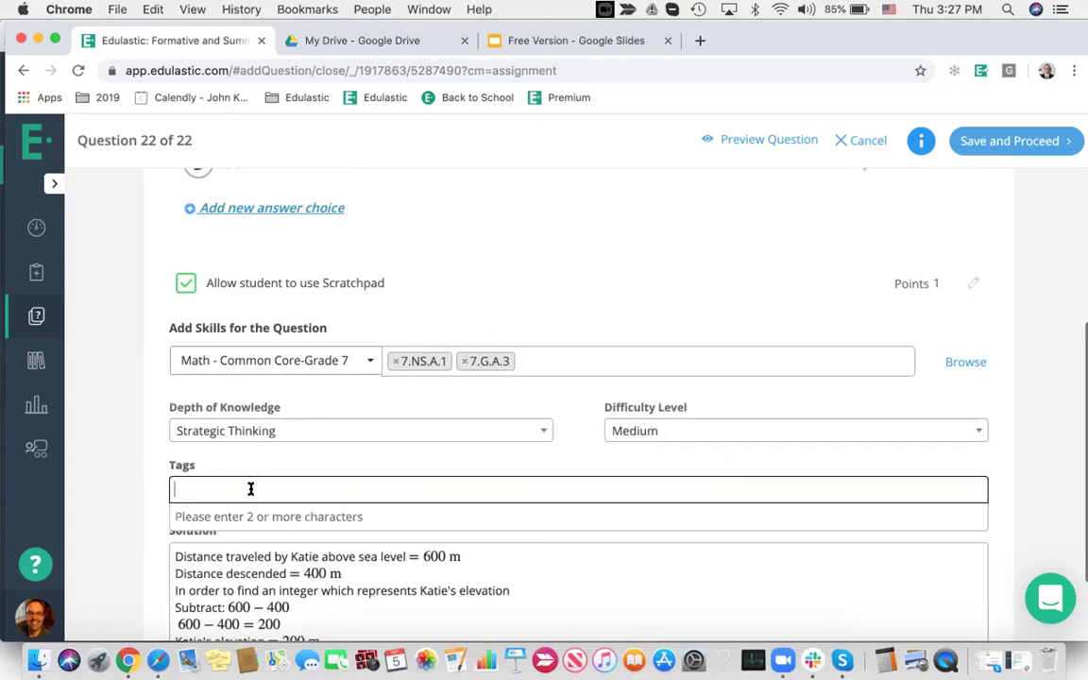
{"action": "scroll", "coordinate": [376, 459], "scroll_direction": "down", "scroll_amount": 2}
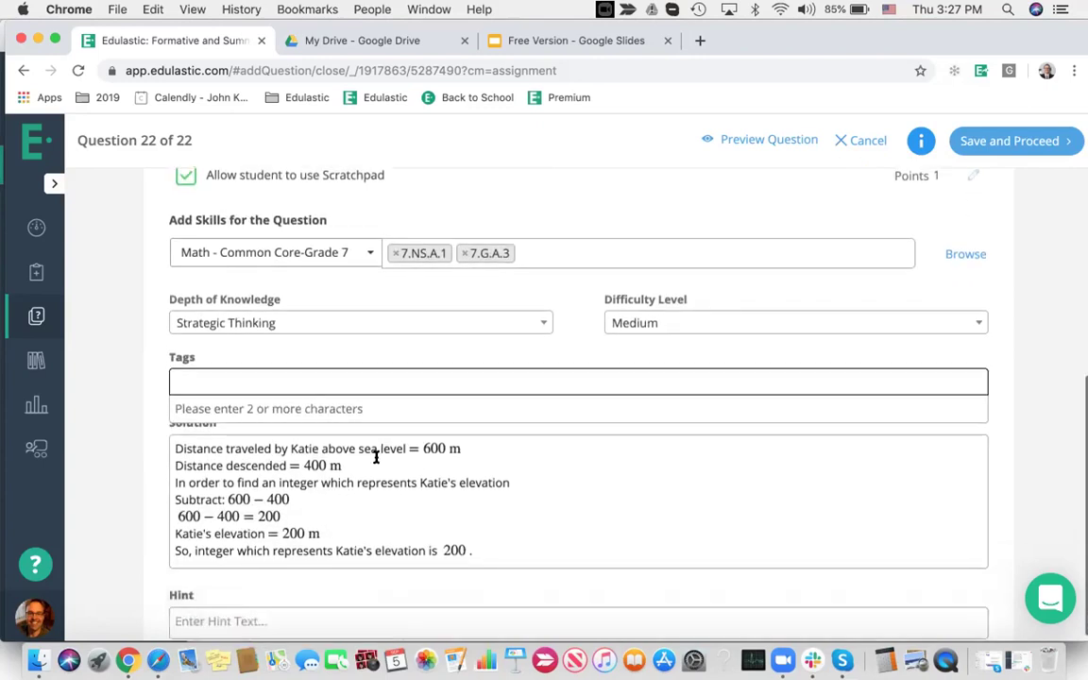
{"action": "left_click", "coordinate": [291, 353]}
{"action": "scroll", "coordinate": [506, 473], "scroll_direction": "down", "scroll_amount": 1}
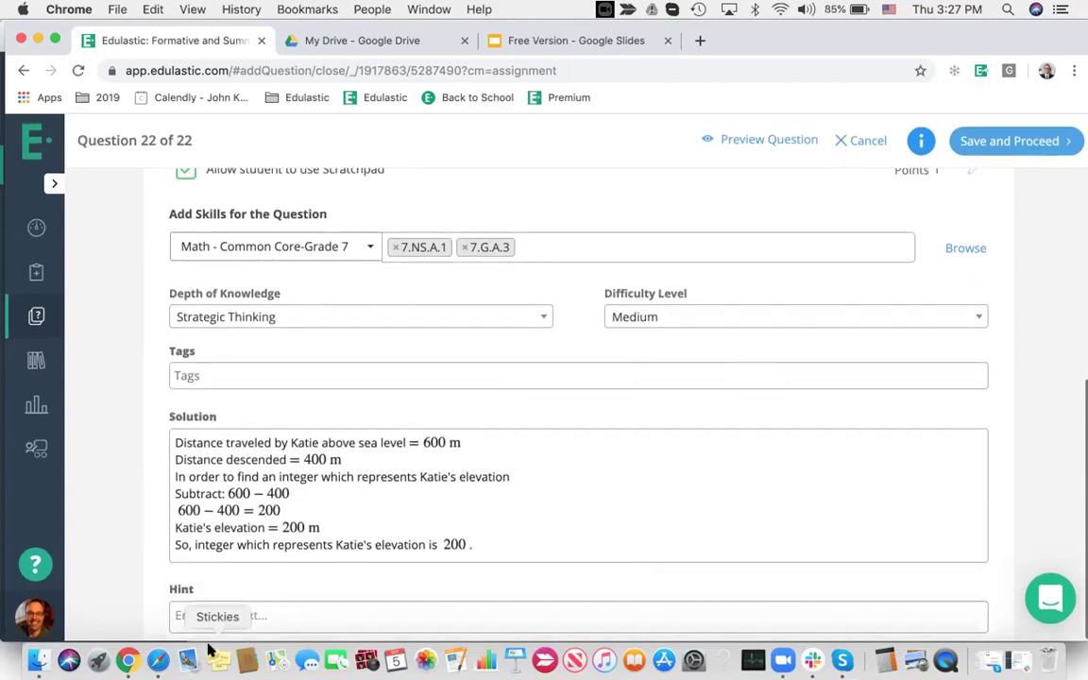
{"action": "left_click", "coordinate": [258, 617]}
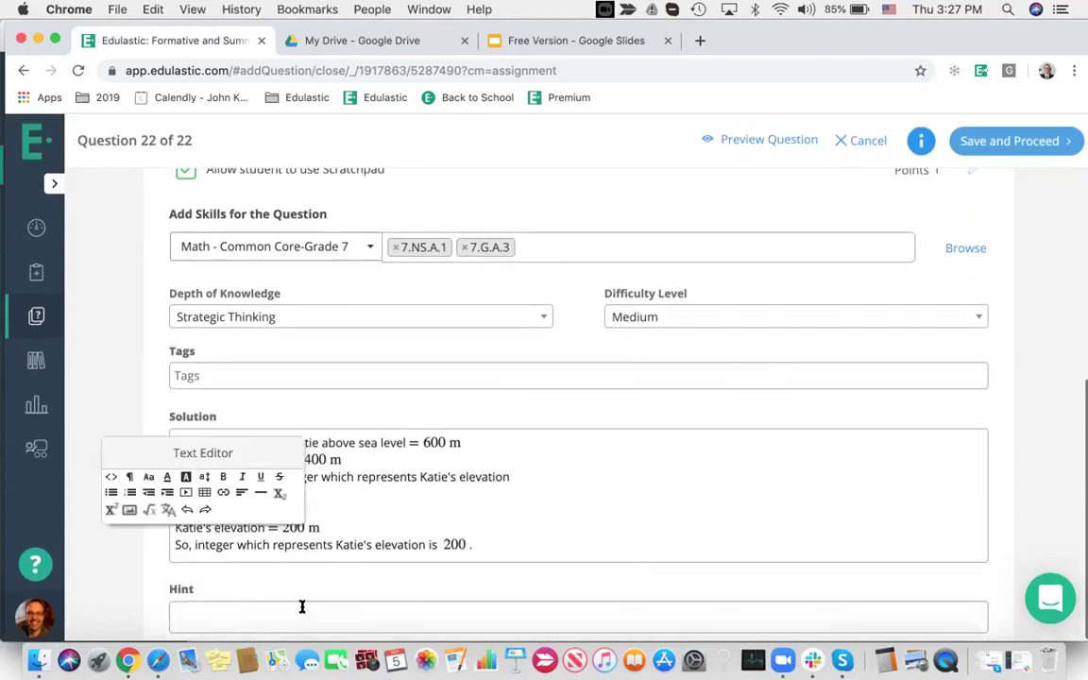
{"action": "type", "text": "my own hint"}
{"action": "left_click", "coordinate": [473, 570]}
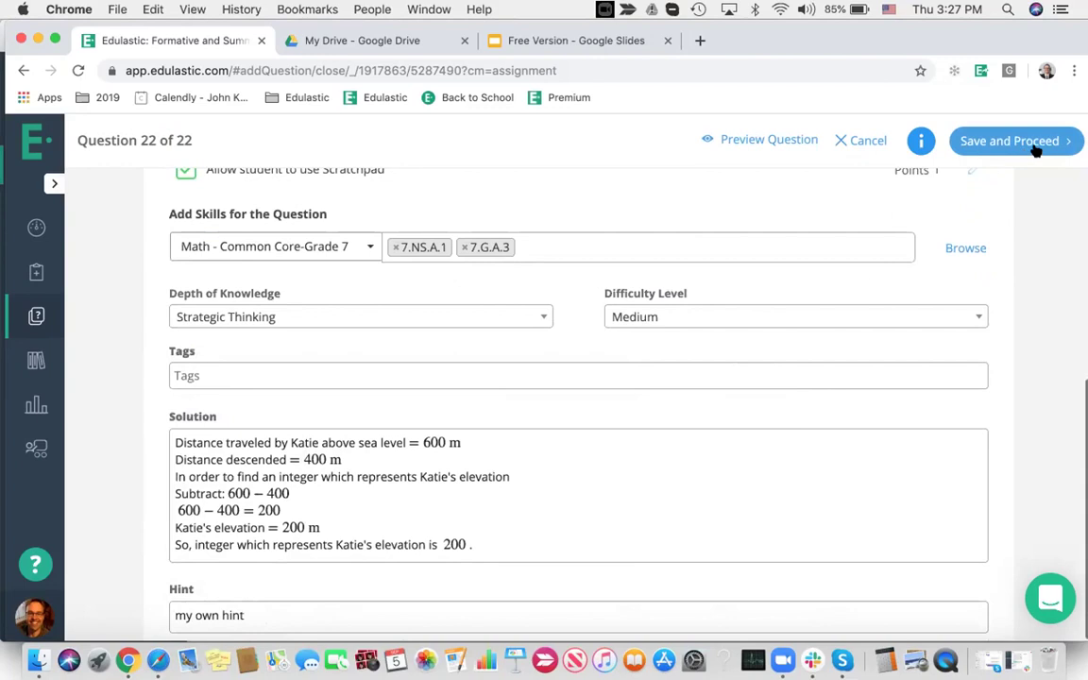
{"action": "left_click", "coordinate": [864, 144]}
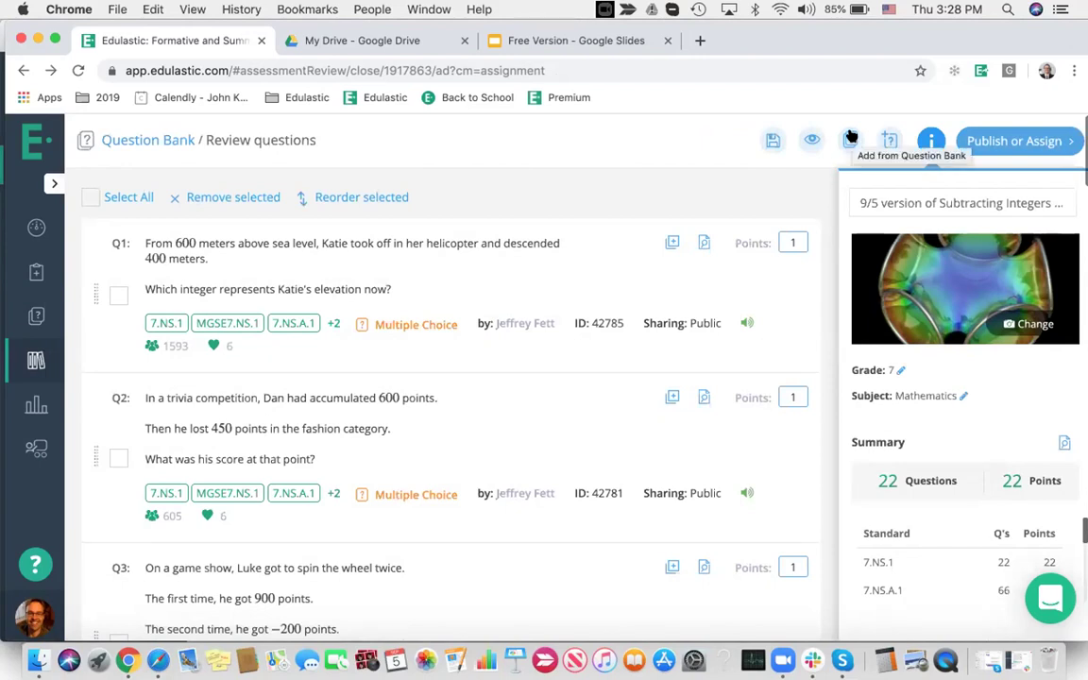
Open the Question Bank listing Grade 7 Mathematics questions from Edulastic Certified
{"action": "left_click", "coordinate": [850, 138]}
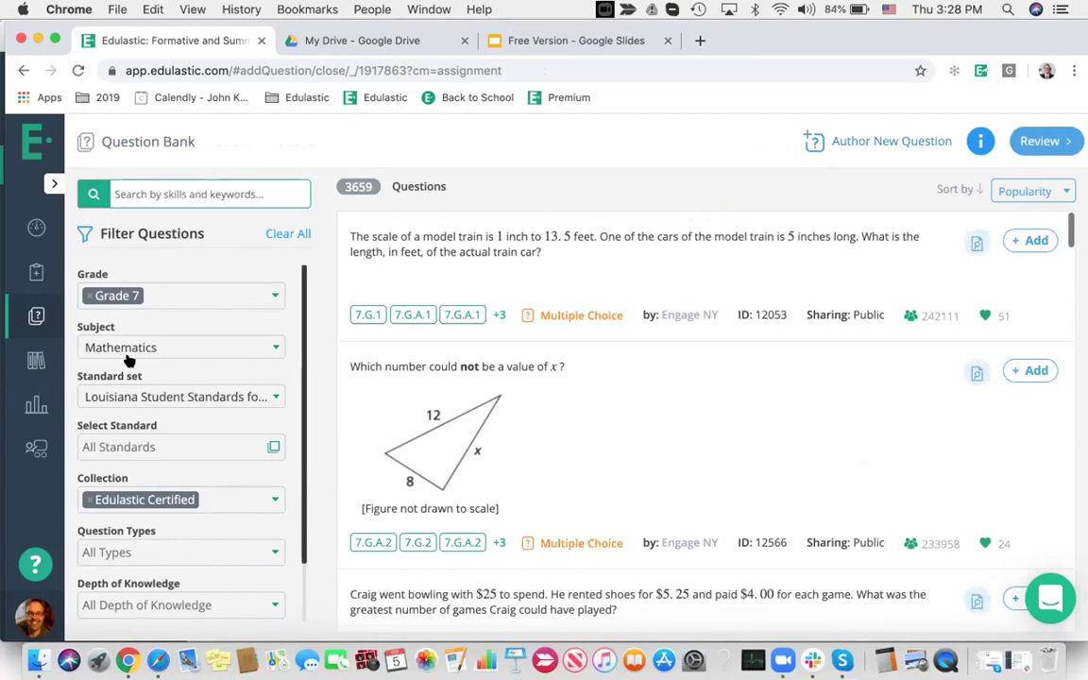
Clear and then restore the Edulastic Certified collection filter
{"action": "scroll", "coordinate": [158, 381], "scroll_direction": "down", "scroll_amount": 2}
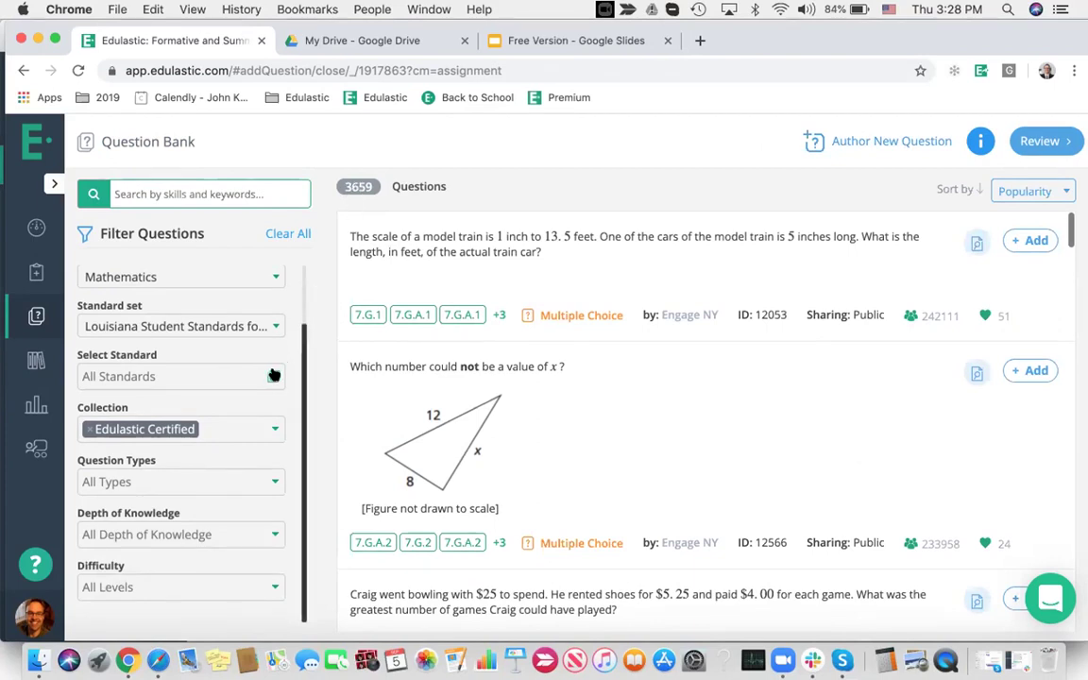
{"action": "left_click", "coordinate": [87, 431]}
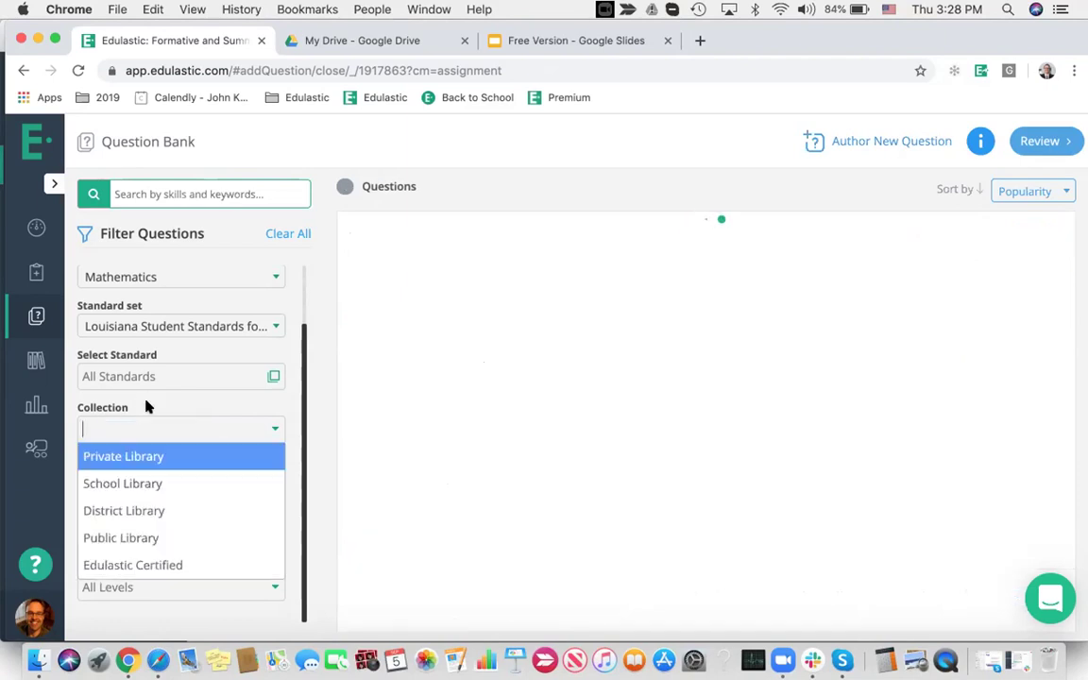
{"action": "left_click", "coordinate": [119, 426]}
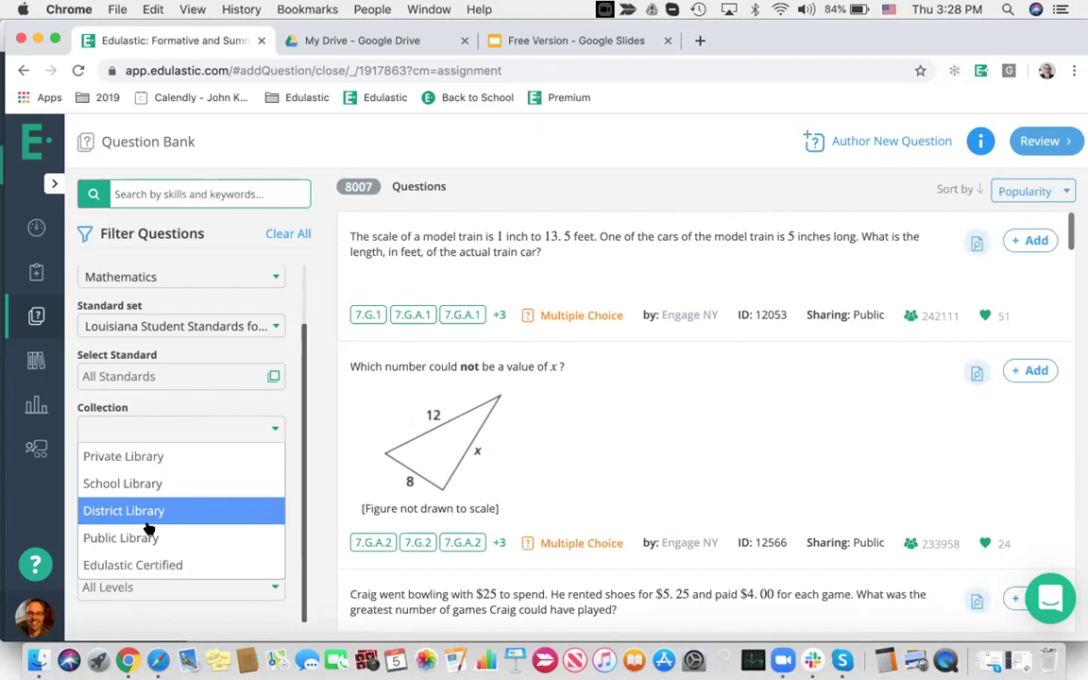
{"action": "left_click", "coordinate": [150, 565]}
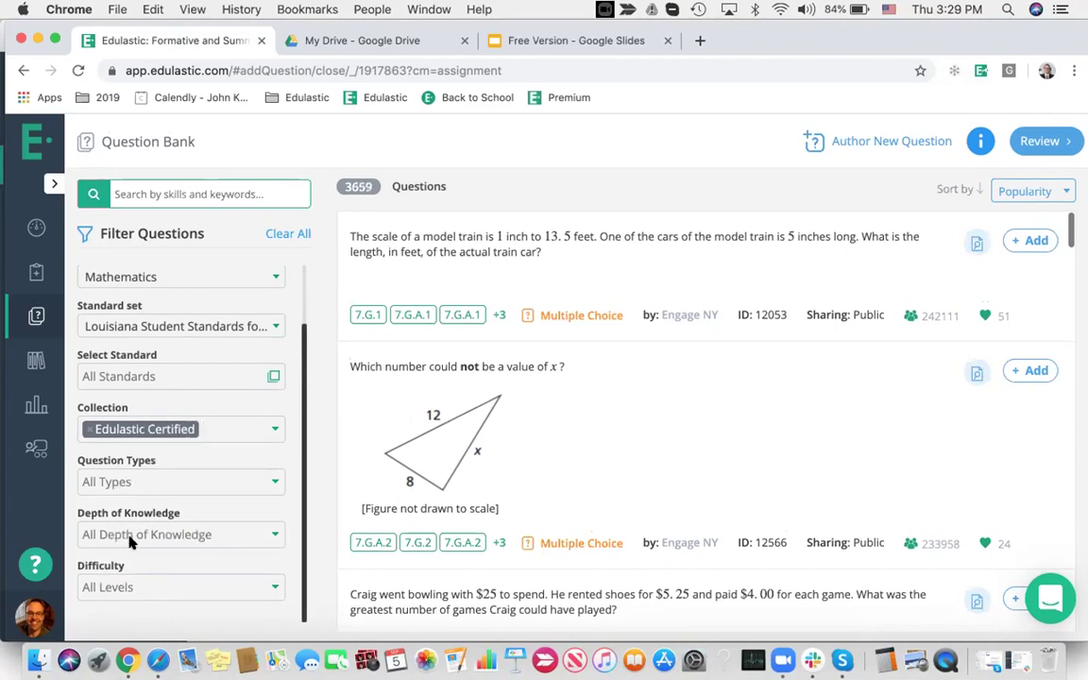
Add the model train scale and triangle questions, review the 24 questions, then start a new question
{"action": "left_click", "coordinate": [1032, 242]}
{"action": "left_click", "coordinate": [1028, 370]}
{"action": "left_click", "coordinate": [1035, 141]}
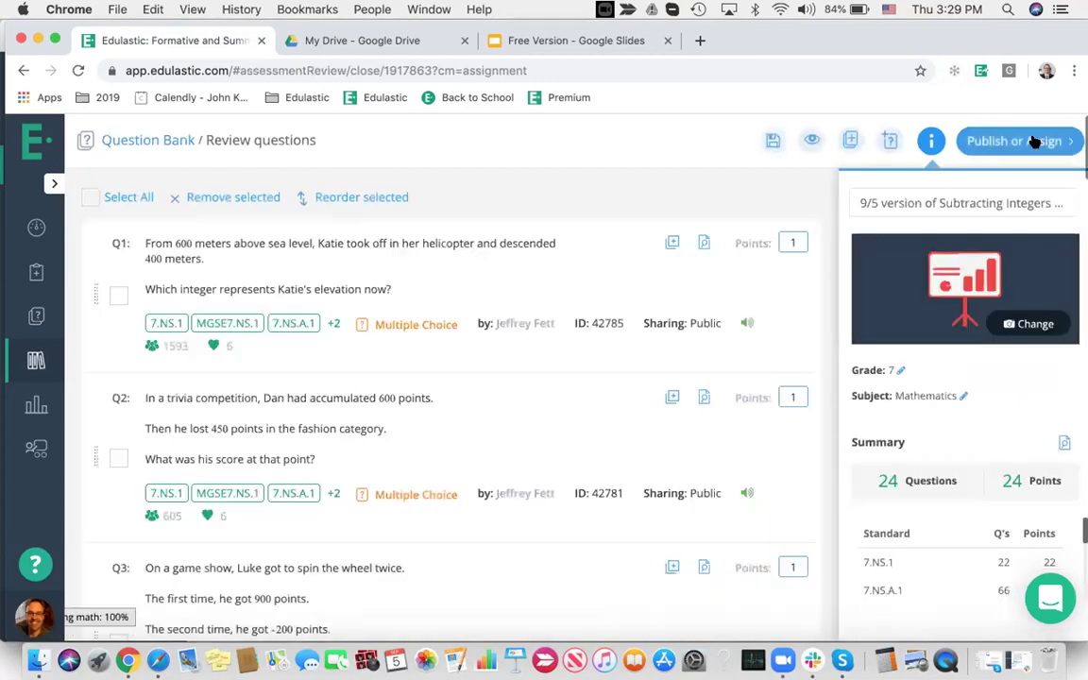
{"action": "left_click", "coordinate": [886, 140]}
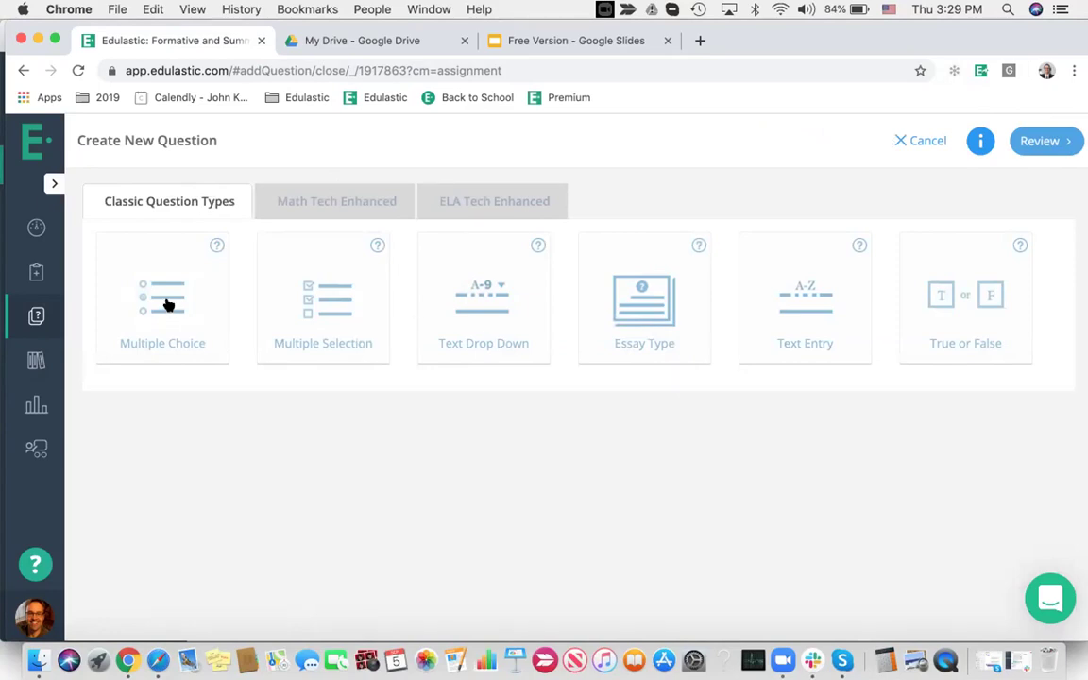
Browse the Math and ELA Tech Enhanced question types and open the Drag and Drop help video
{"action": "left_click", "coordinate": [342, 202]}
{"action": "scroll", "coordinate": [583, 474], "scroll_direction": "down", "scroll_amount": 5}
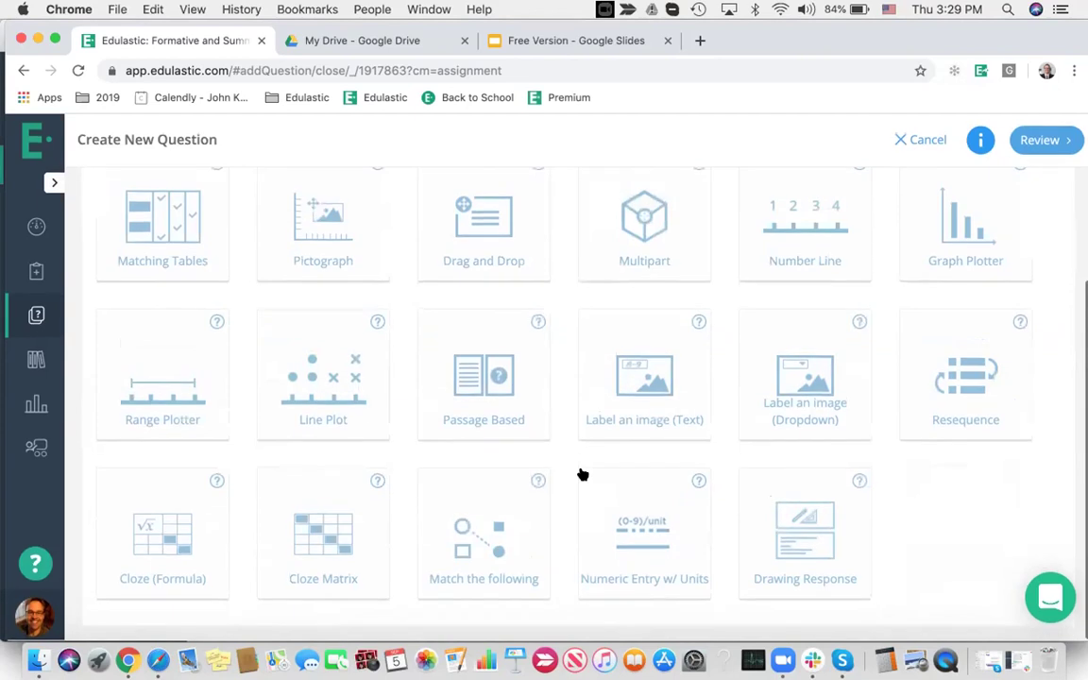
{"action": "scroll", "coordinate": [583, 474], "scroll_direction": "up", "scroll_amount": 5}
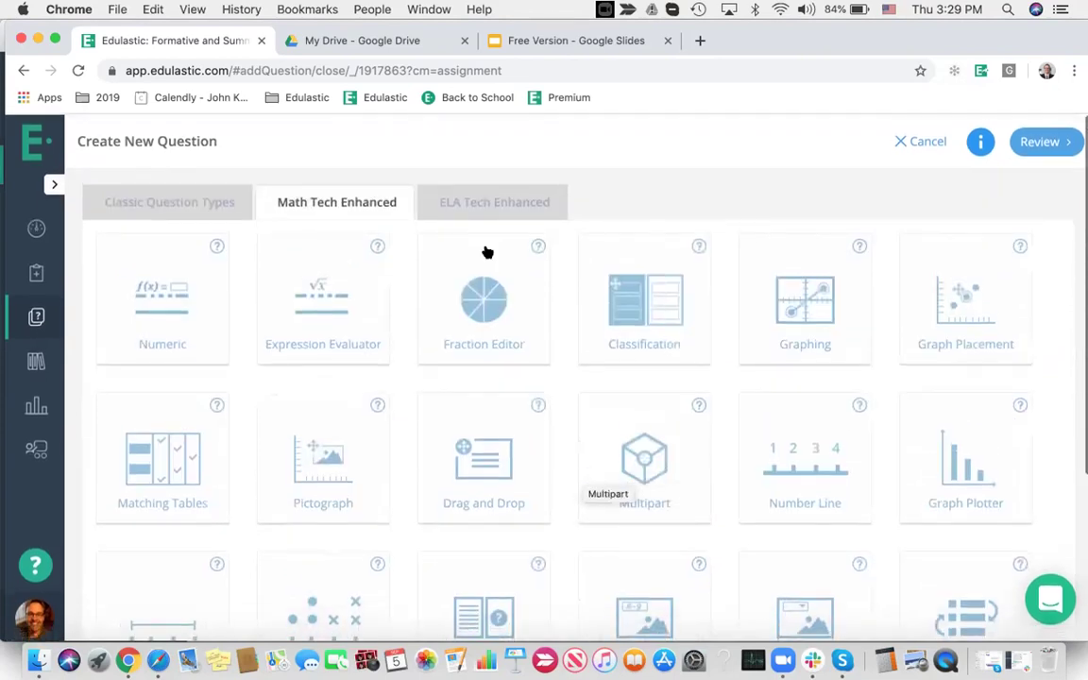
{"action": "left_click", "coordinate": [498, 201]}
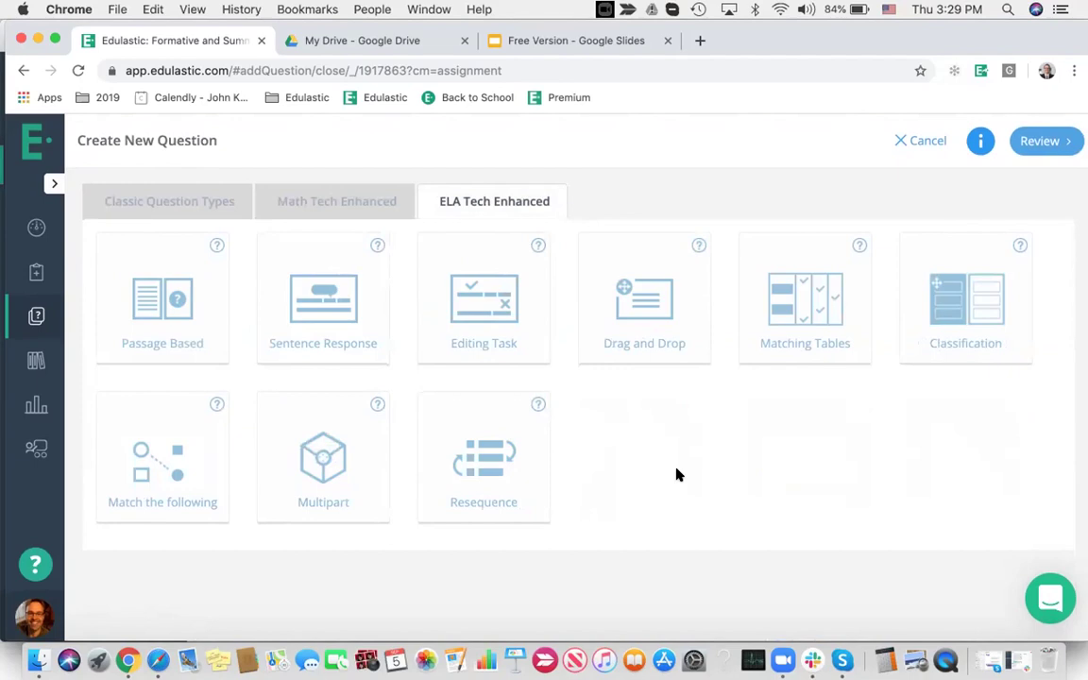
{"action": "left_click", "coordinate": [345, 201]}
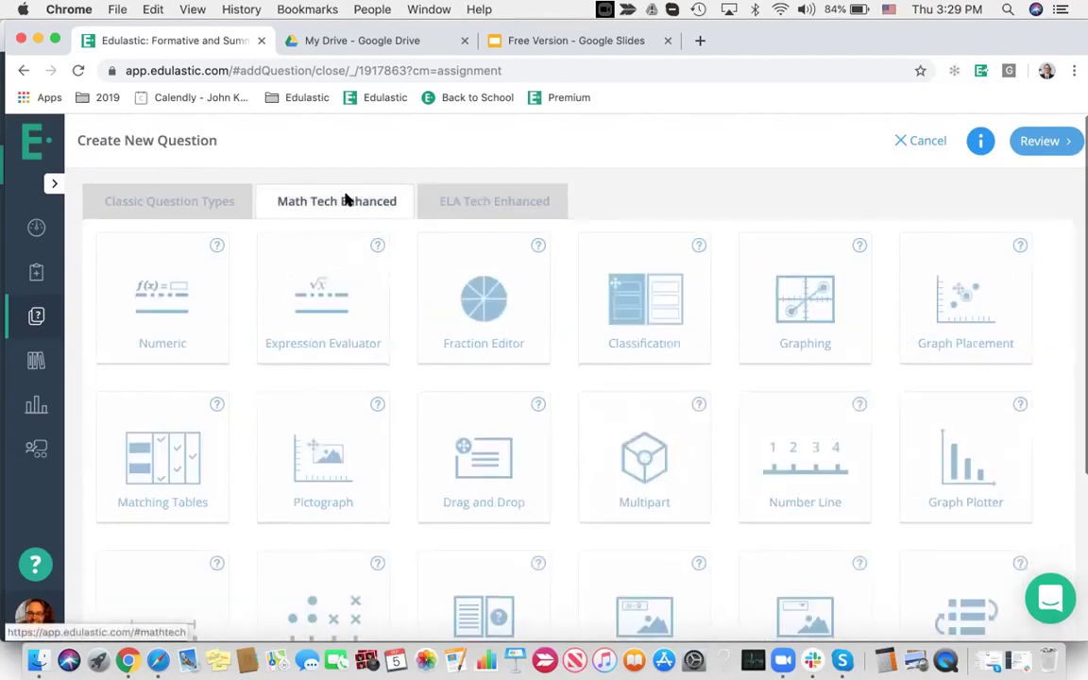
{"action": "left_click", "coordinate": [514, 202]}
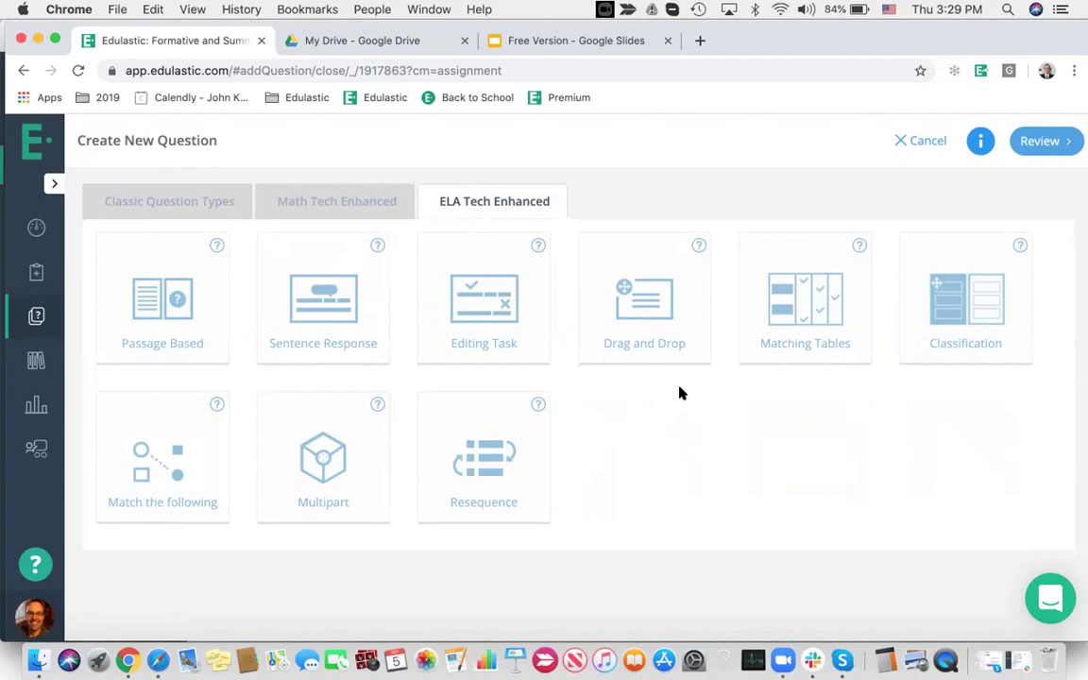
{"action": "left_click", "coordinate": [698, 246]}
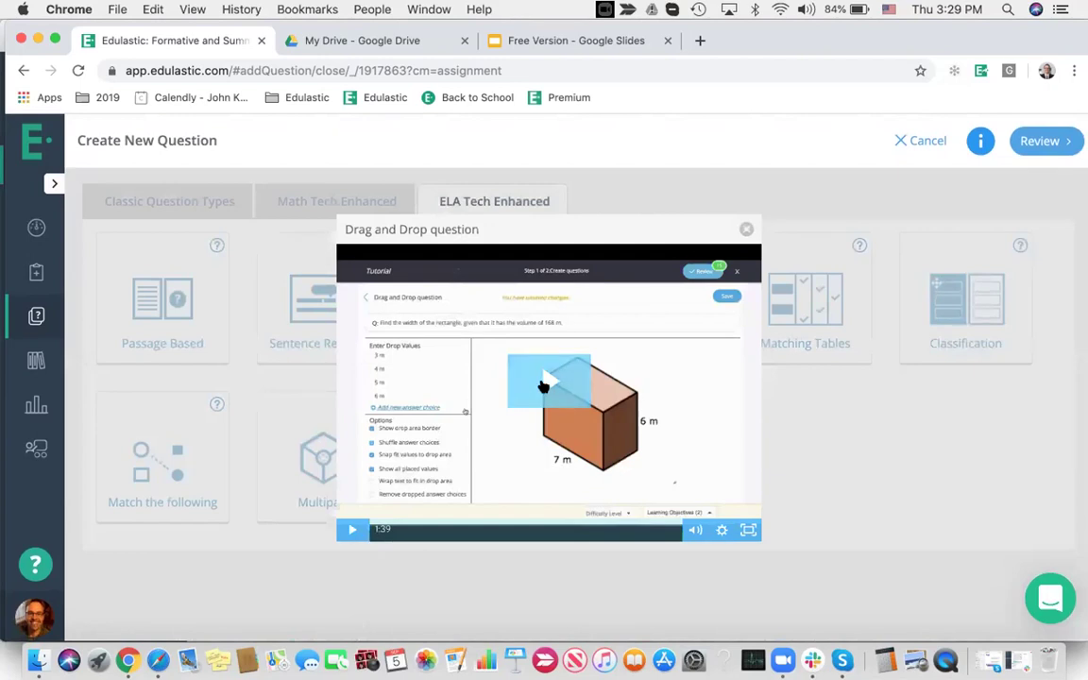
Play and close the Drag and Drop tutorial, then choose the Drag and Drop question type
{"action": "left_click", "coordinate": [546, 382]}
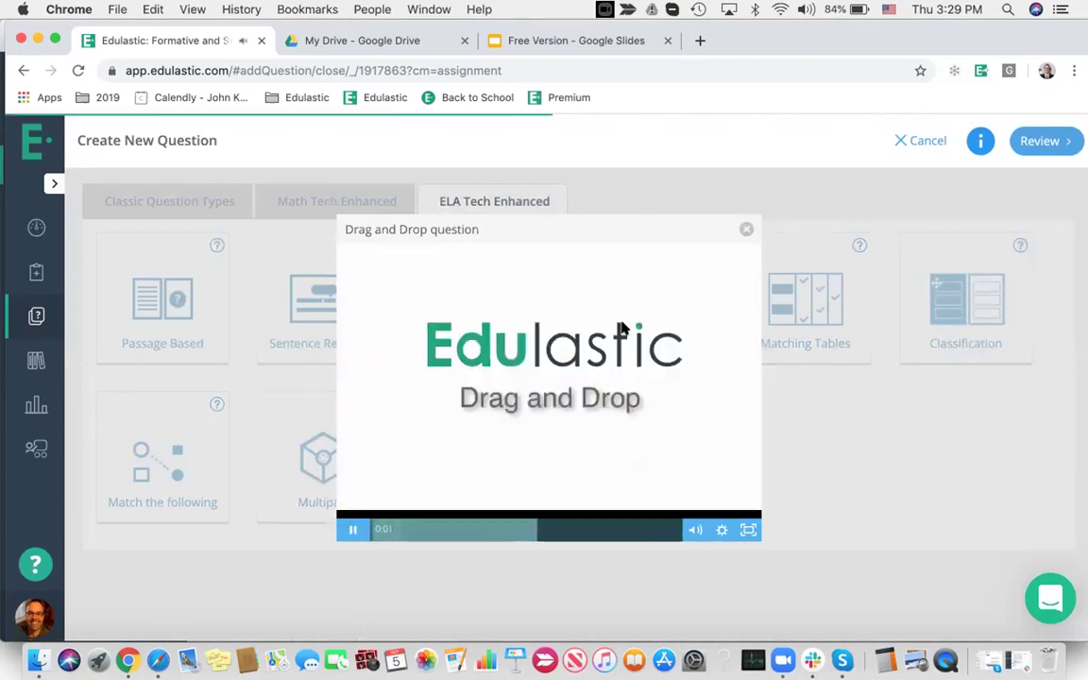
{"action": "left_click", "coordinate": [747, 230]}
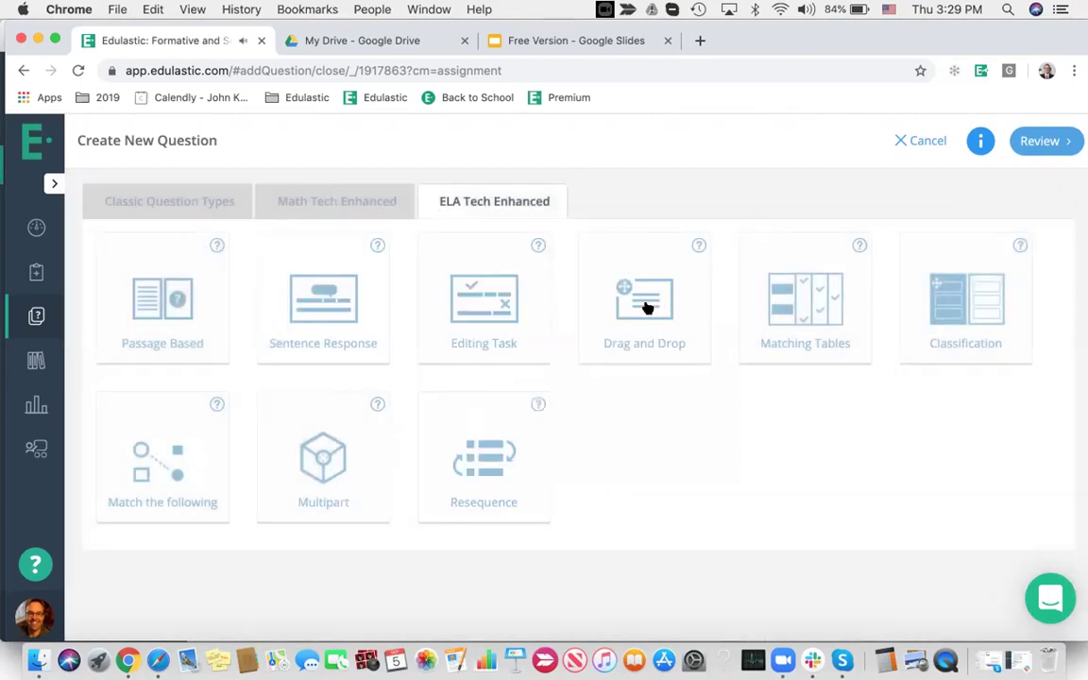
{"action": "left_click", "coordinate": [648, 305]}
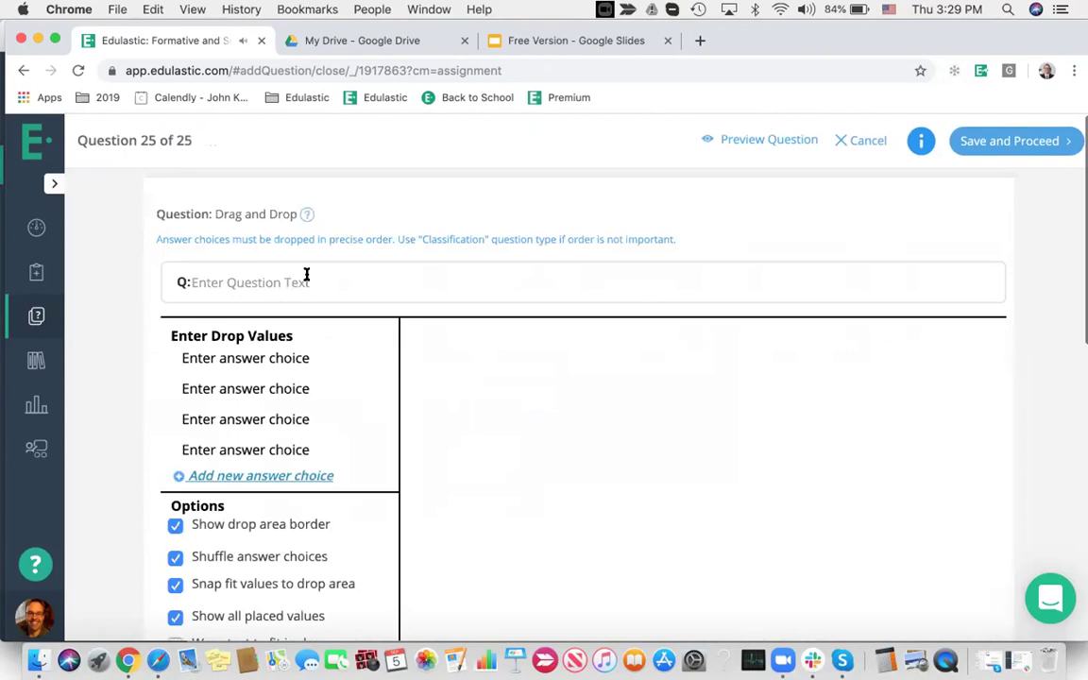
Enter the prompt 'Drag and drop the following....' and bring up the background image upload
{"action": "left_click", "coordinate": [306, 274]}
{"action": "type", "text": "Drag "}
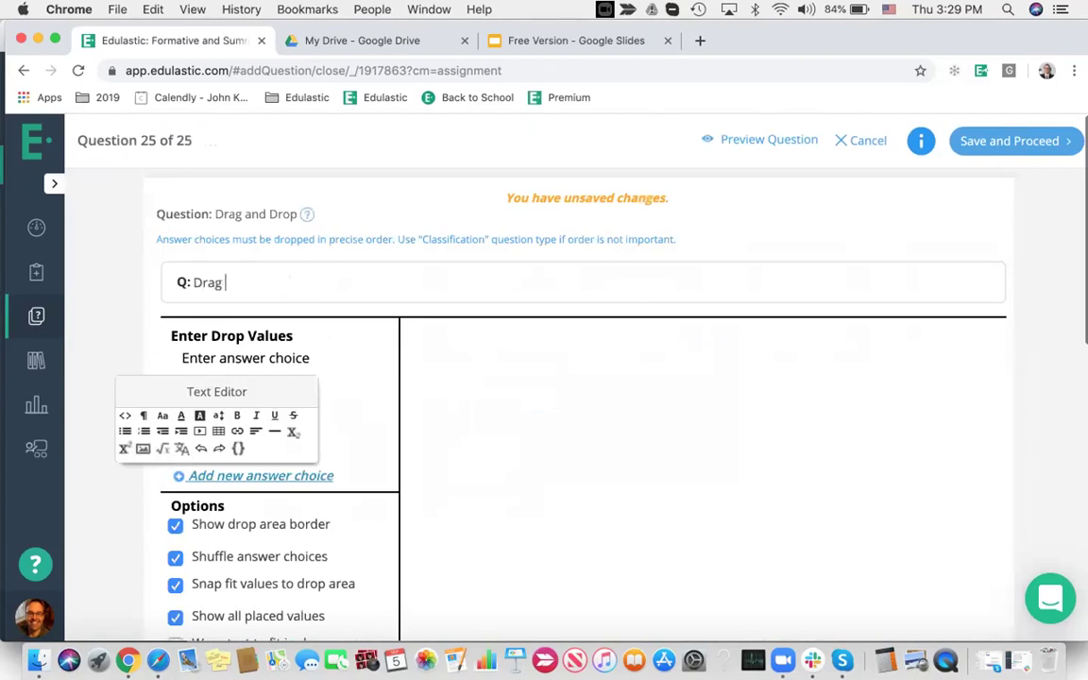
{"action": "type", "text": "and drop the following...."}
{"action": "scroll", "coordinate": [439, 360], "scroll_direction": "down", "scroll_amount": 5}
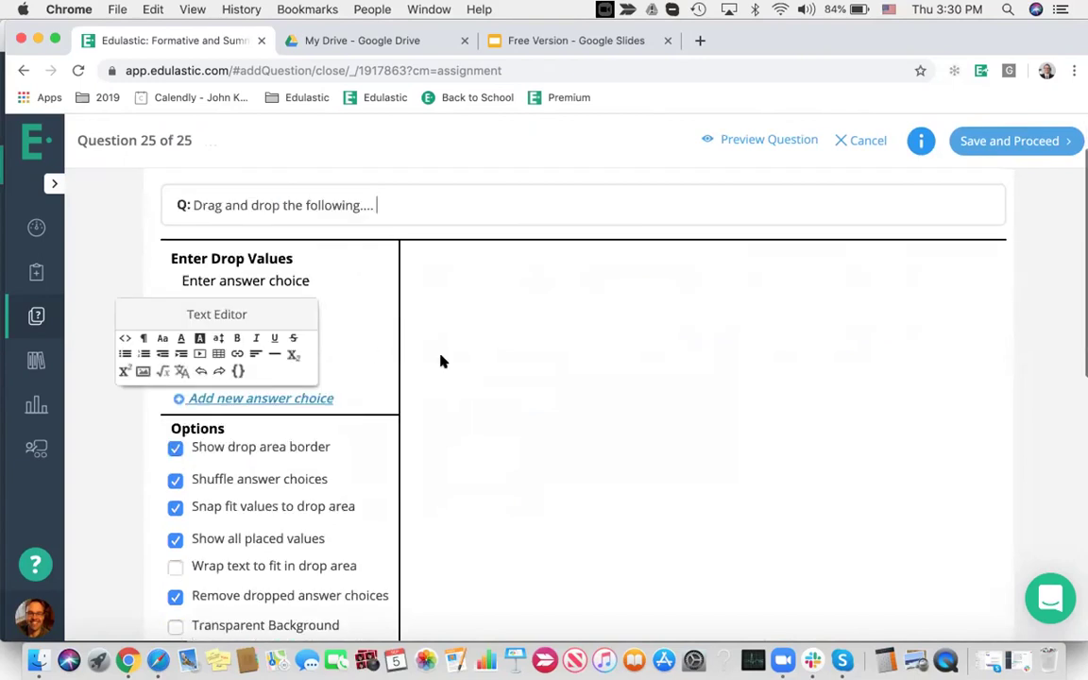
{"action": "left_click", "coordinate": [519, 524]}
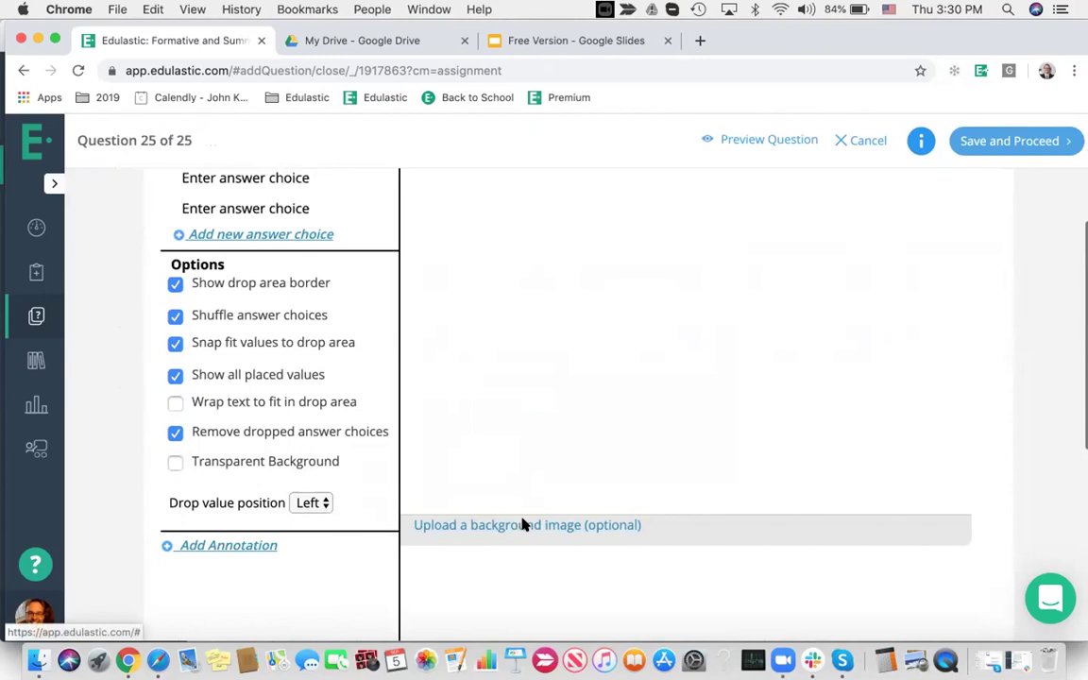
Upload South Am.png from the T E I folder as the background image
{"action": "left_click", "coordinate": [401, 371]}
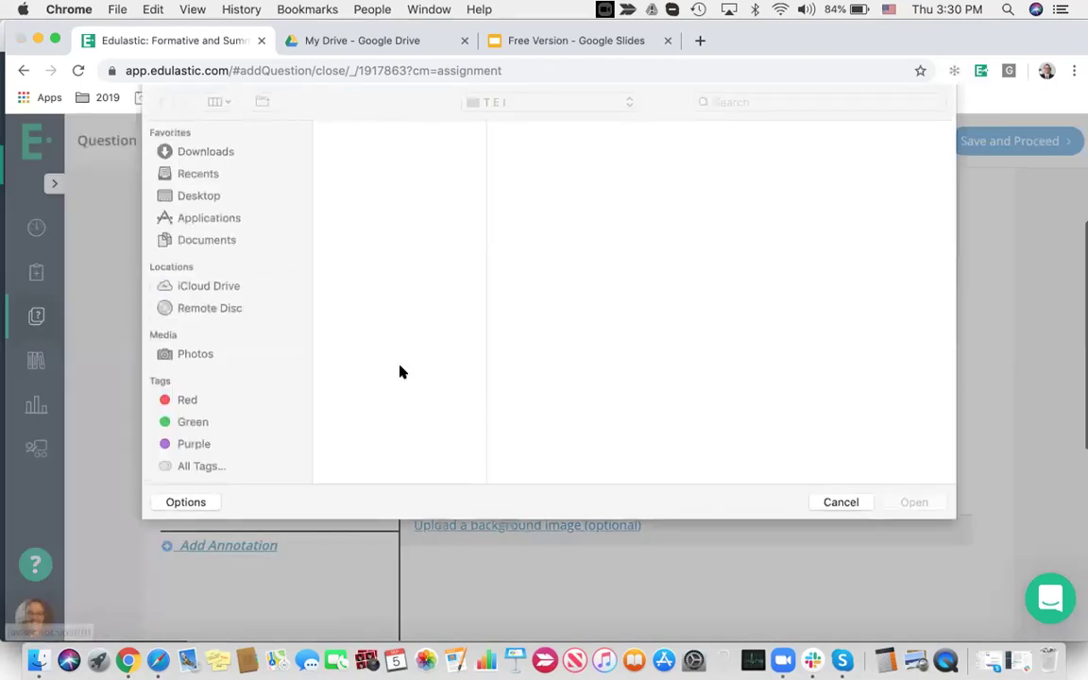
{"action": "left_click", "coordinate": [361, 251]}
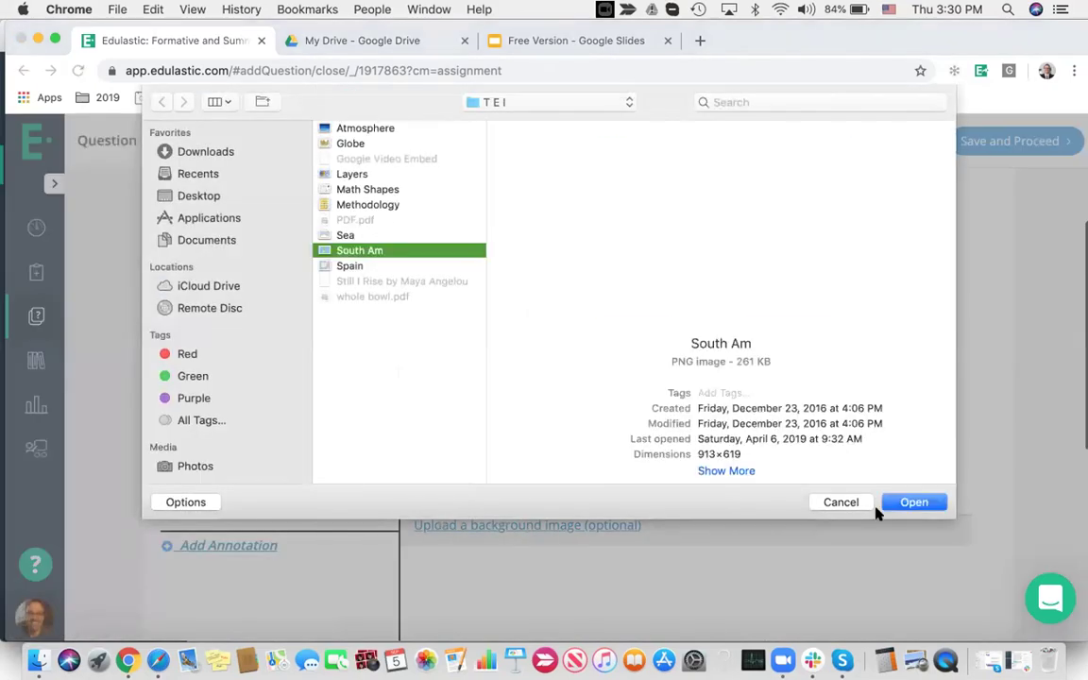
{"action": "left_click", "coordinate": [914, 502]}
{"action": "left_click", "coordinate": [508, 404]}
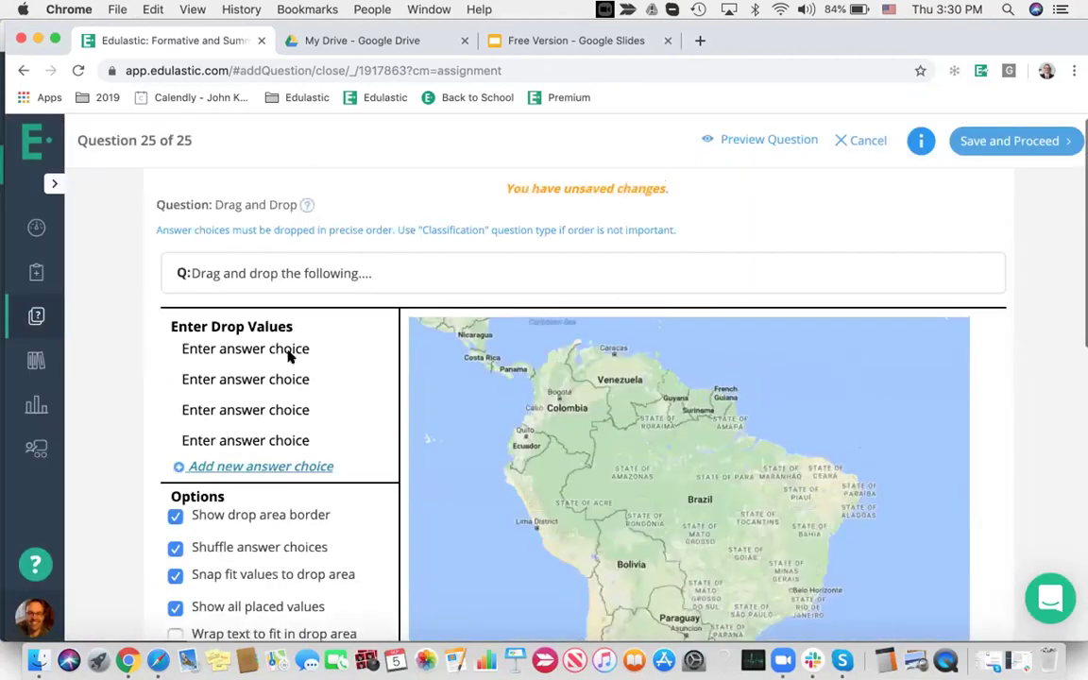
Add Brazil and Venezuela answer choices with resized drop boxes over those countries on the map
{"action": "left_click", "coordinate": [274, 350]}
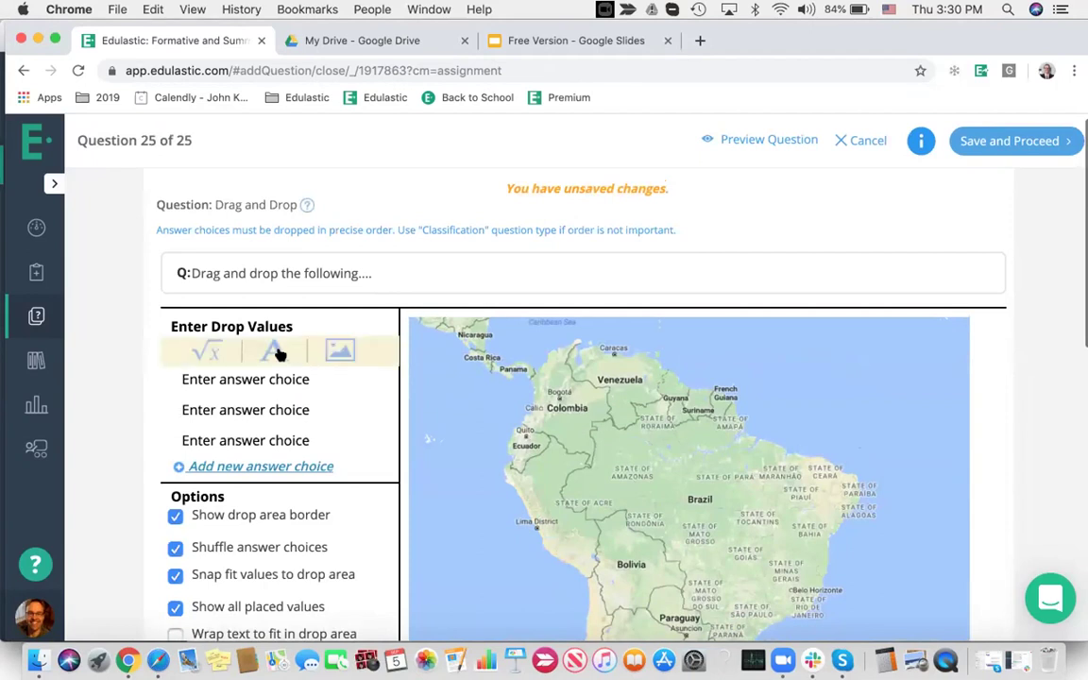
{"action": "type", "text": "Brazil"}
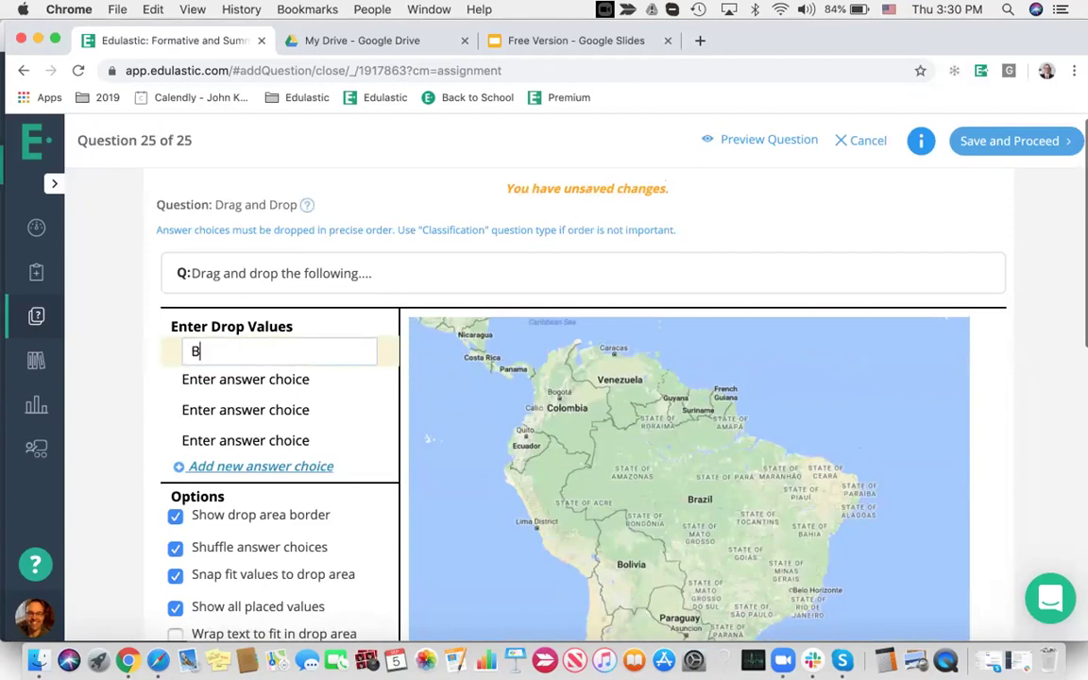
{"action": "left_click", "coordinate": [280, 379]}
{"action": "left_click_drag", "start_coordinate": [361, 351], "coordinate": [684, 485]}
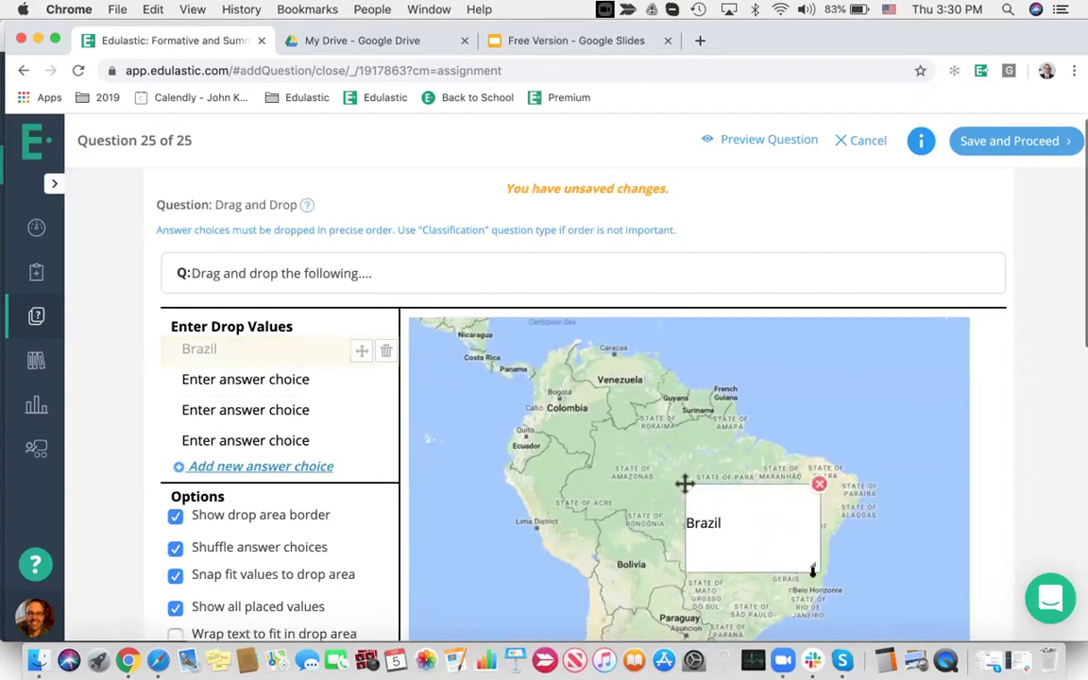
{"action": "left_click_drag", "start_coordinate": [785, 520], "coordinate": [777, 510]}
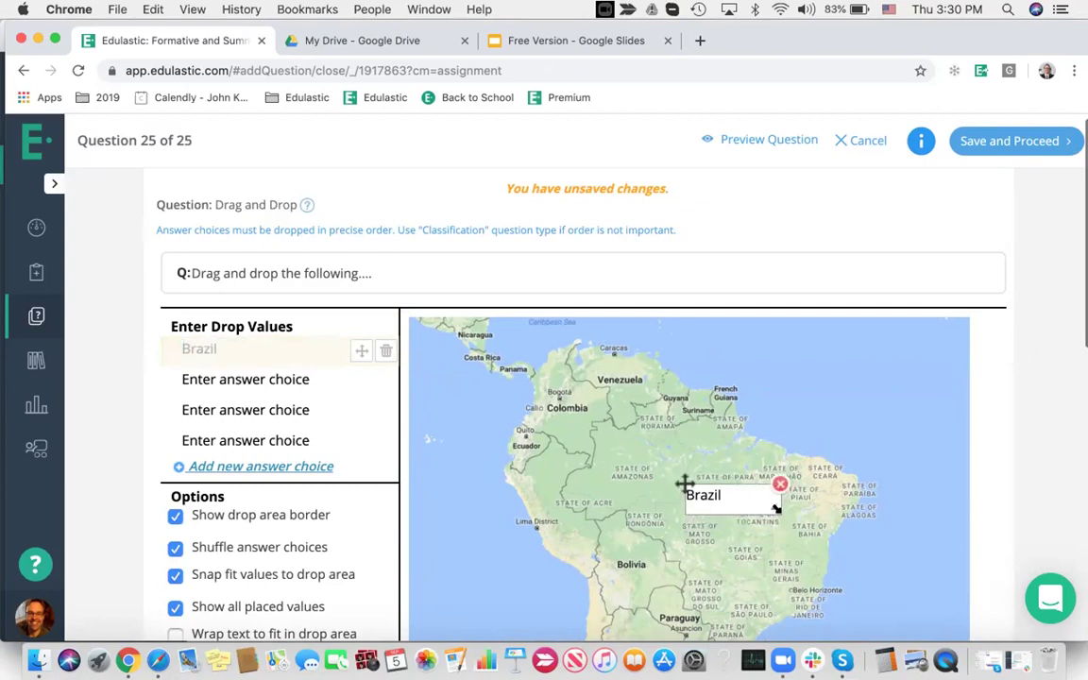
{"action": "left_click", "coordinate": [272, 381]}
{"action": "type", "text": "V"}
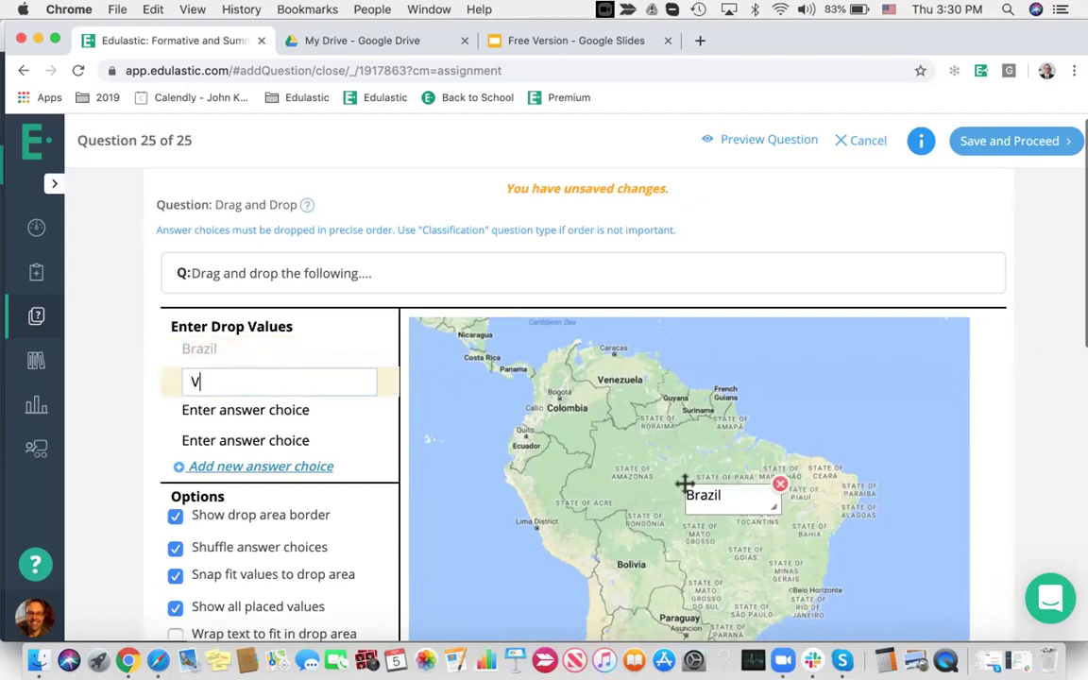
{"action": "type", "text": "enezuela"}
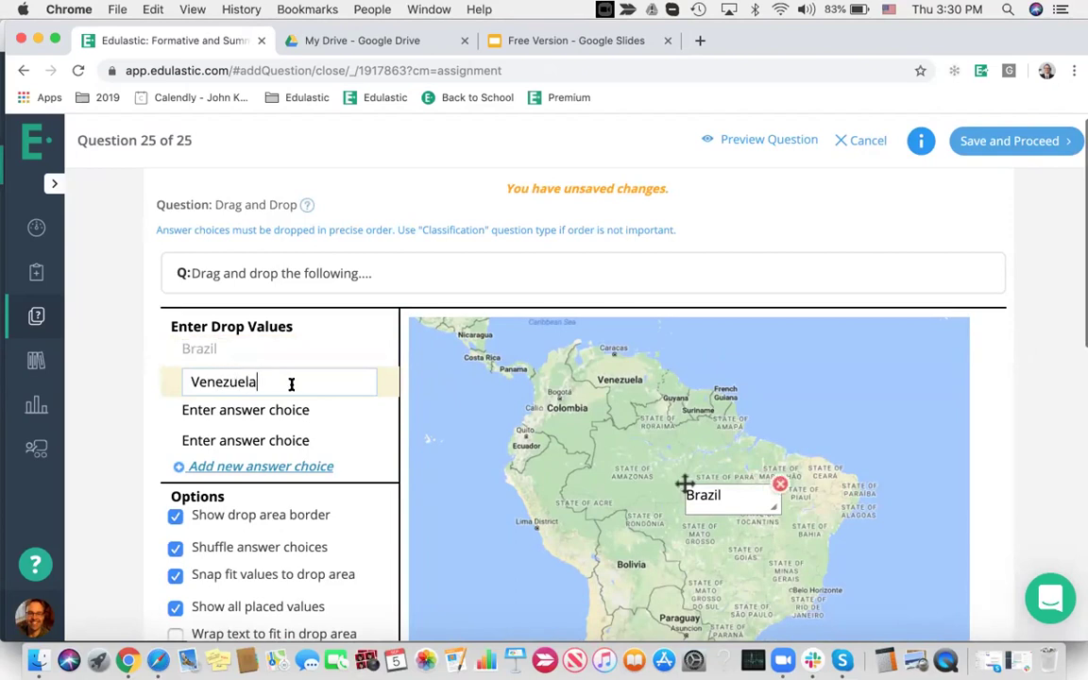
{"action": "left_click", "coordinate": [253, 403]}
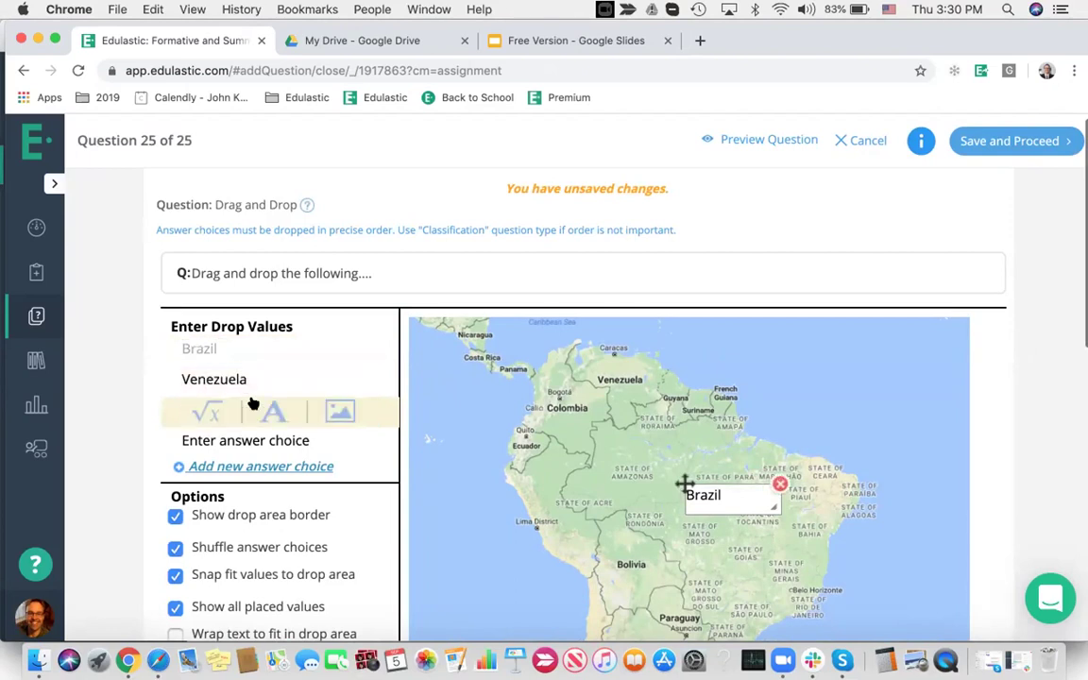
{"action": "left_click_drag", "start_coordinate": [362, 381], "coordinate": [595, 371]}
{"action": "left_click_drag", "start_coordinate": [722, 452], "coordinate": [680, 395]}
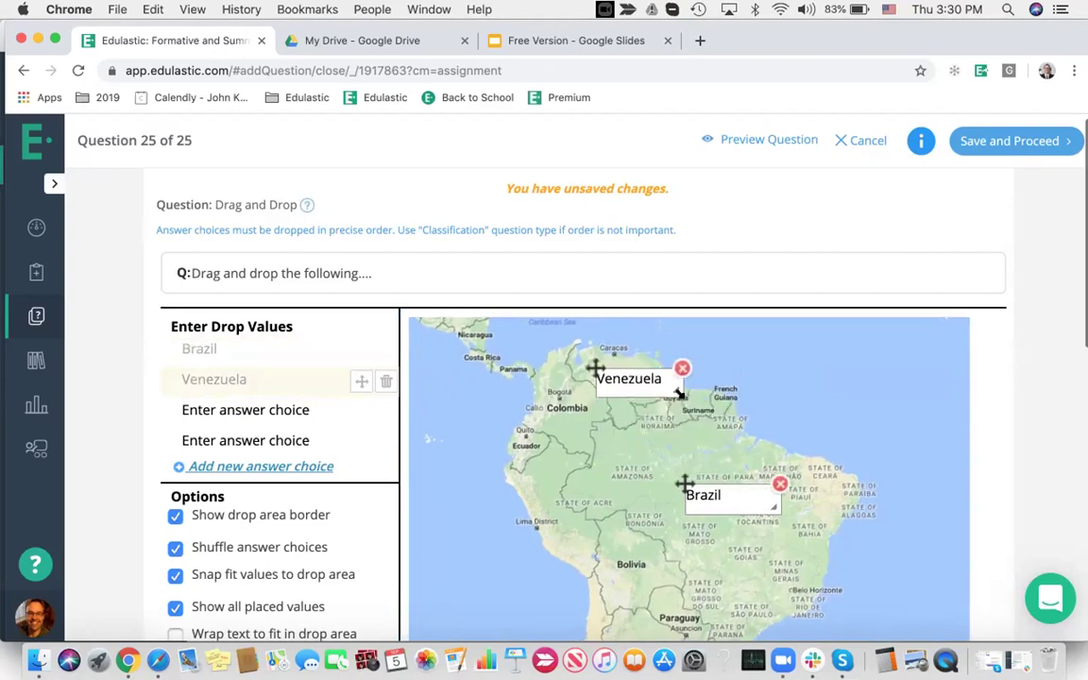
Add Bolivia with a drop box over Bolivia, plus Canada as an unplaced choice
{"action": "left_click", "coordinate": [250, 412]}
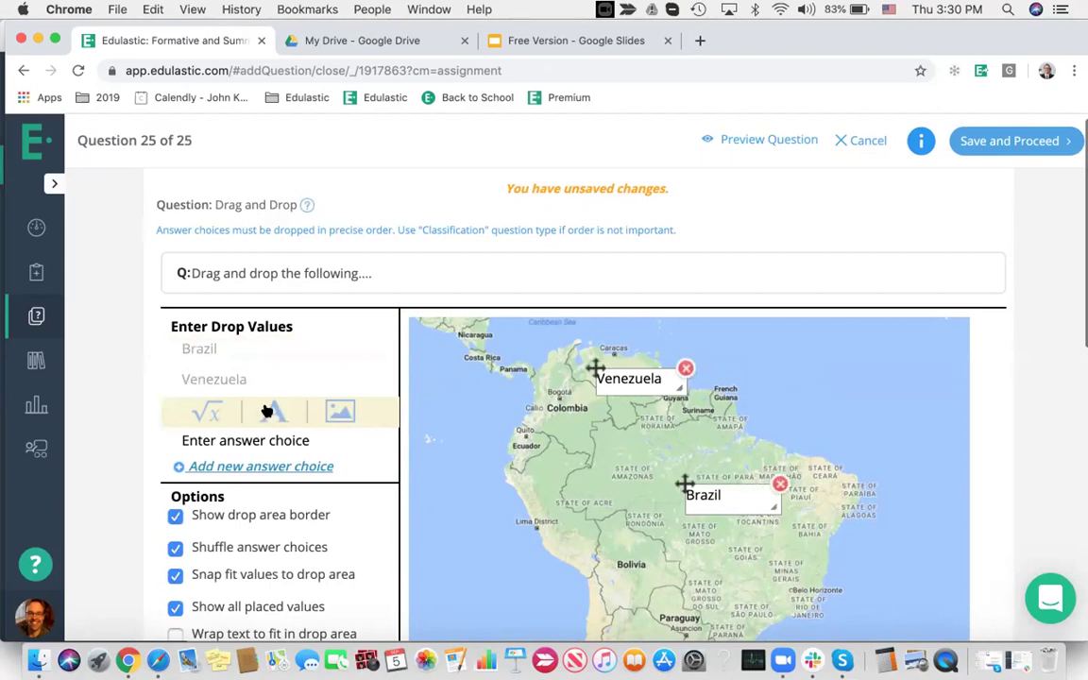
{"action": "left_click", "coordinate": [268, 410]}
{"action": "type", "text": "Bolivia"}
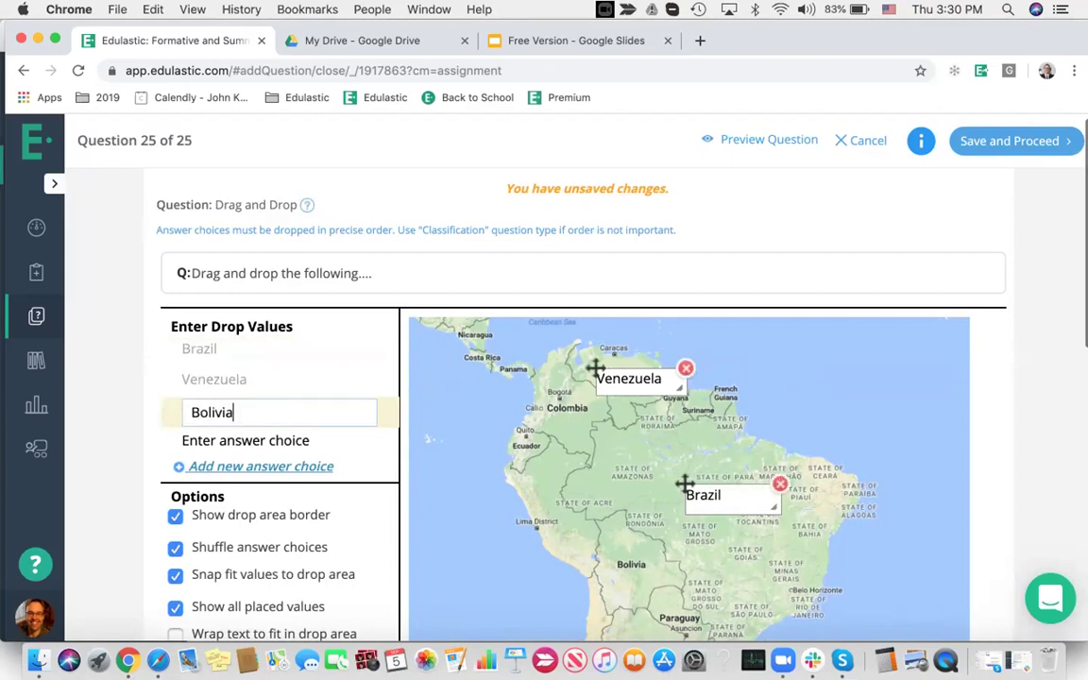
{"action": "left_click", "coordinate": [284, 443]}
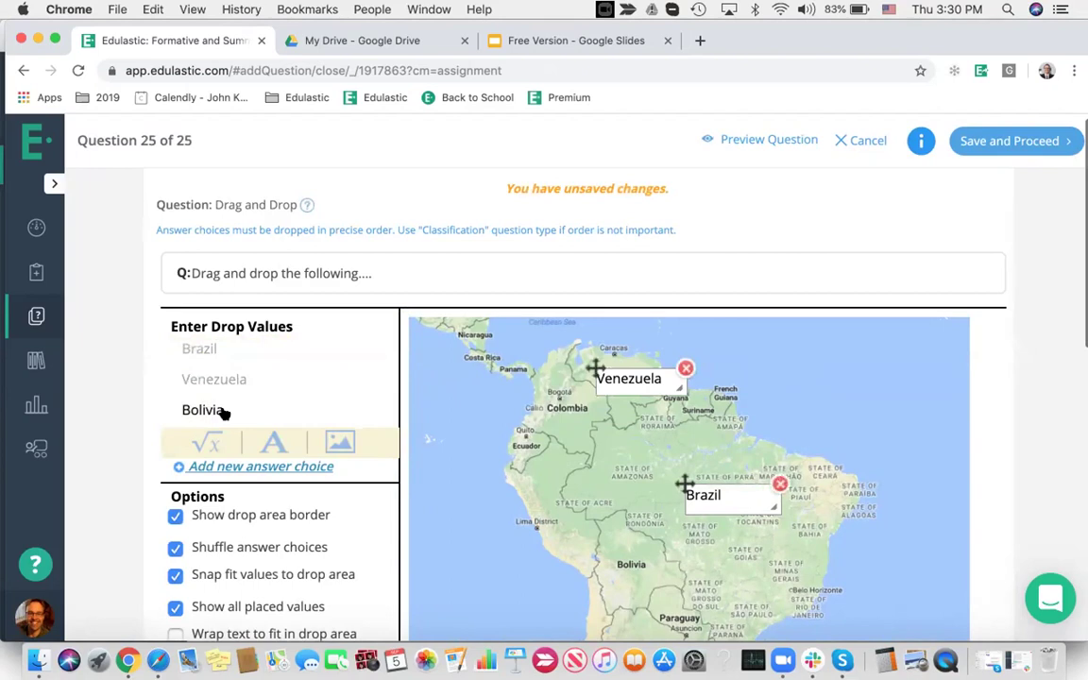
{"action": "left_click_drag", "start_coordinate": [361, 412], "coordinate": [610, 548]}
{"action": "mouse_move", "coordinate": [703, 575]}
{"action": "left_mouse_down"}
{"action": "mouse_move", "coordinate": [748, 626]}
{"action": "mouse_move", "coordinate": [691, 567]}
{"action": "left_mouse_up"}
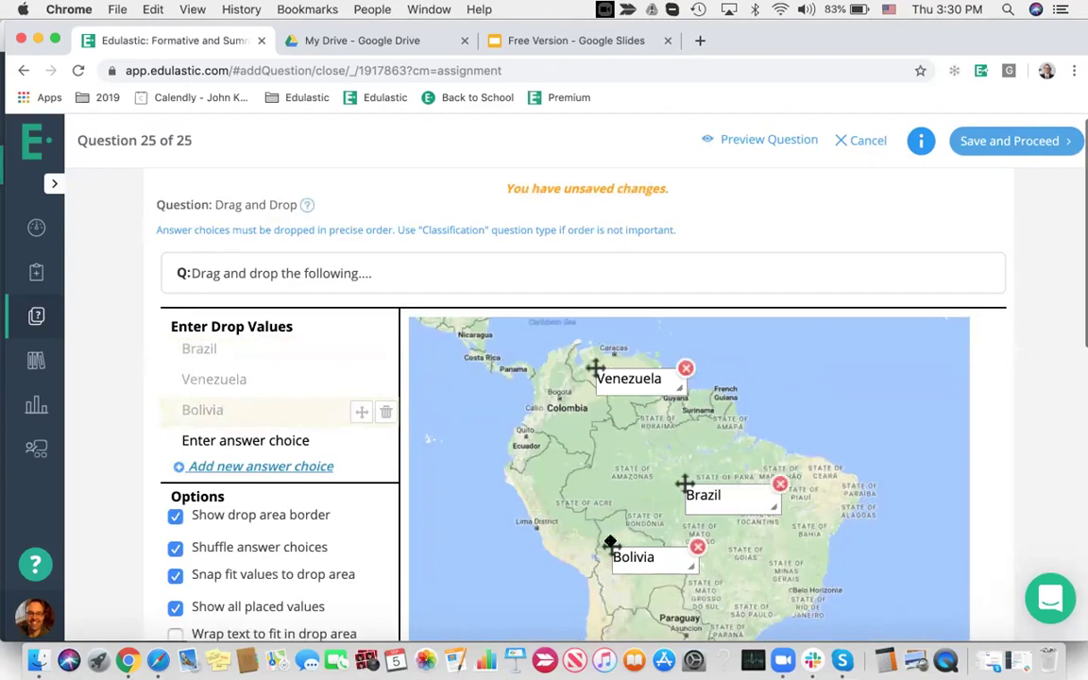
{"action": "left_click", "coordinate": [275, 440]}
{"action": "type", "text": "Canada"}
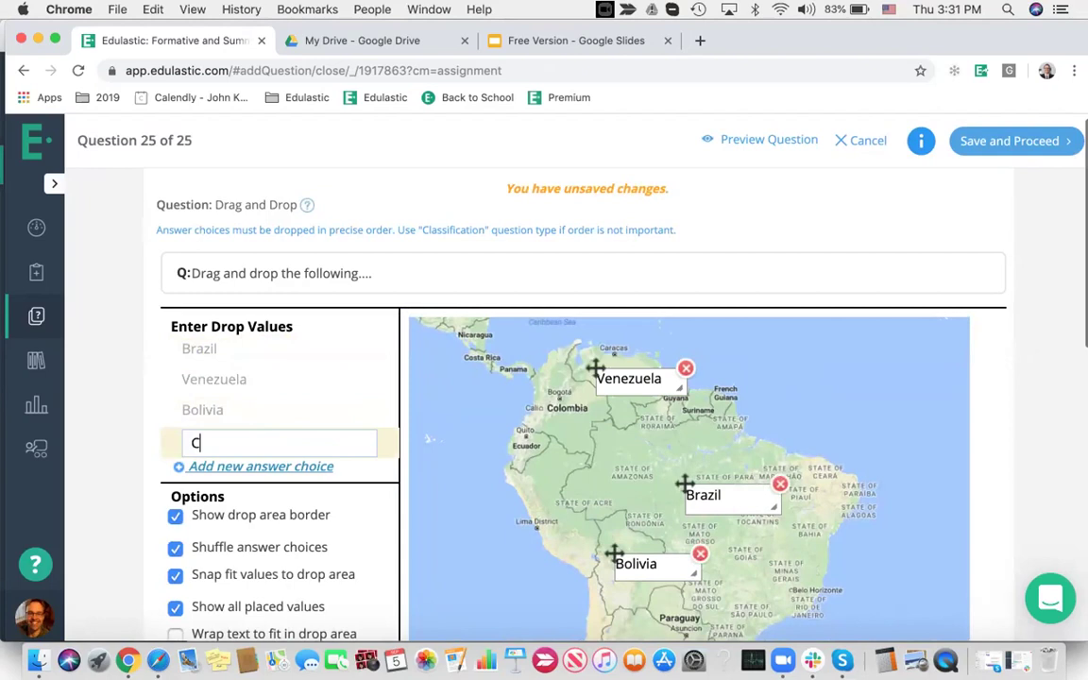
{"action": "left_click", "coordinate": [305, 411]}
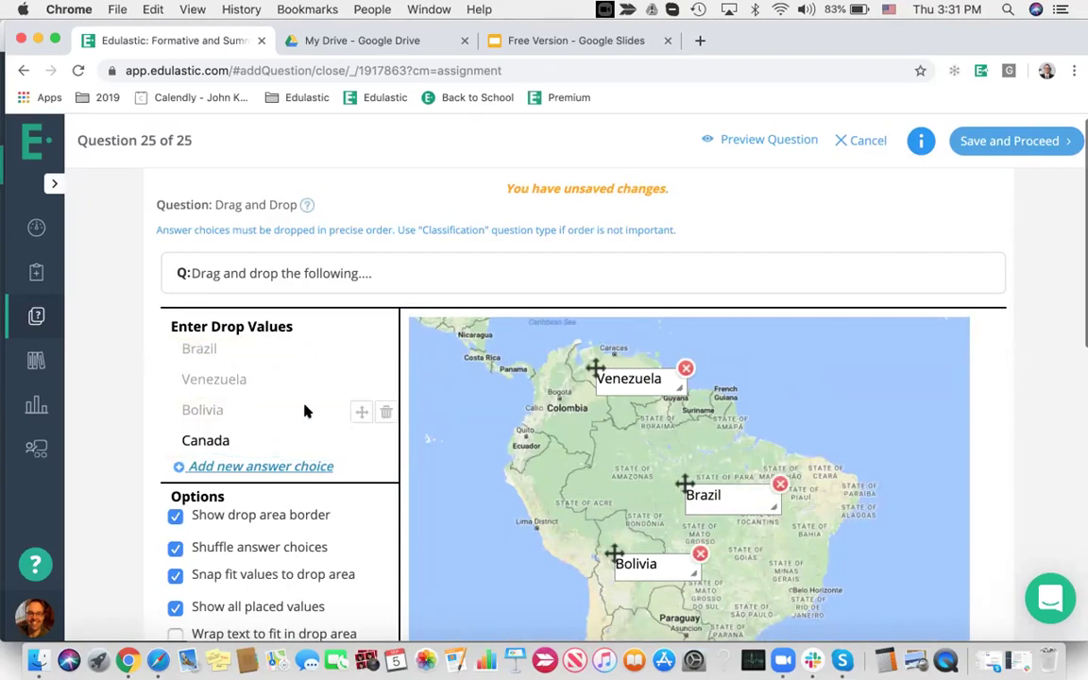
{"action": "scroll", "coordinate": [877, 472], "scroll_direction": "down", "scroll_amount": 4}
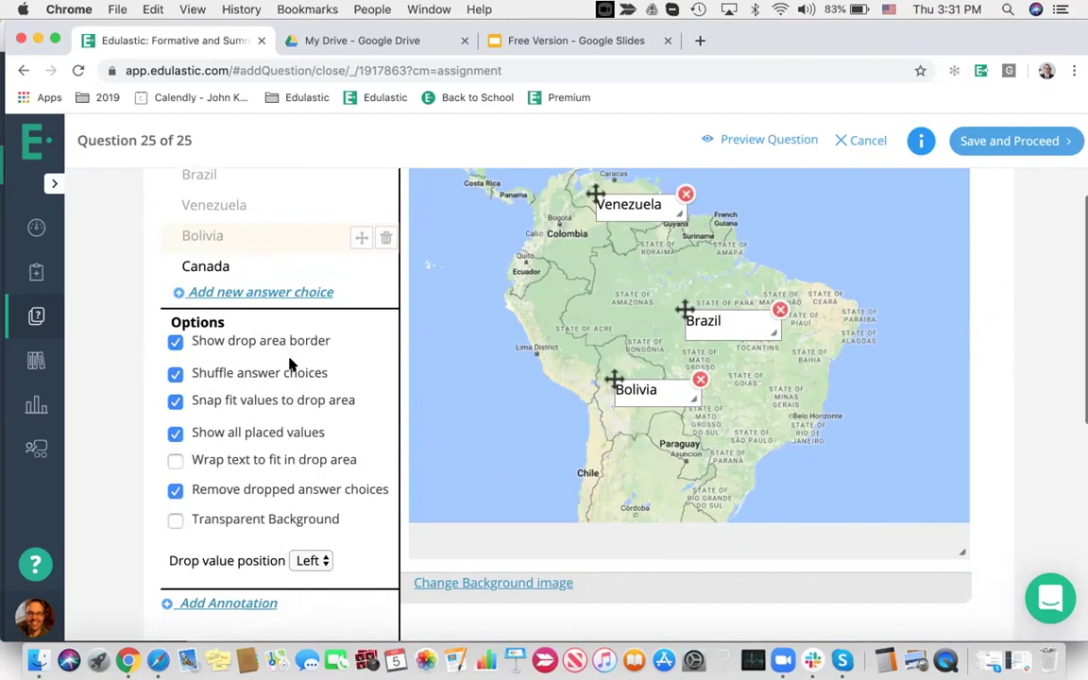
Enter the hint 'here is our HINT' for students
{"action": "scroll", "coordinate": [284, 455], "scroll_direction": "down", "scroll_amount": 3}
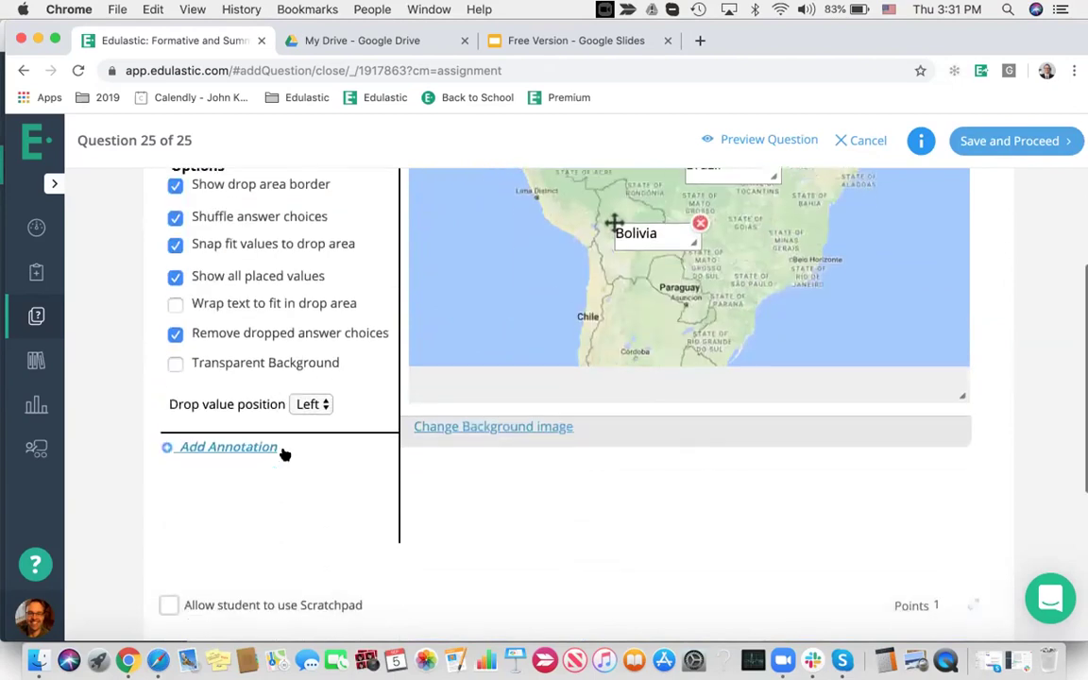
{"action": "scroll", "coordinate": [285, 455], "scroll_direction": "down", "scroll_amount": 6}
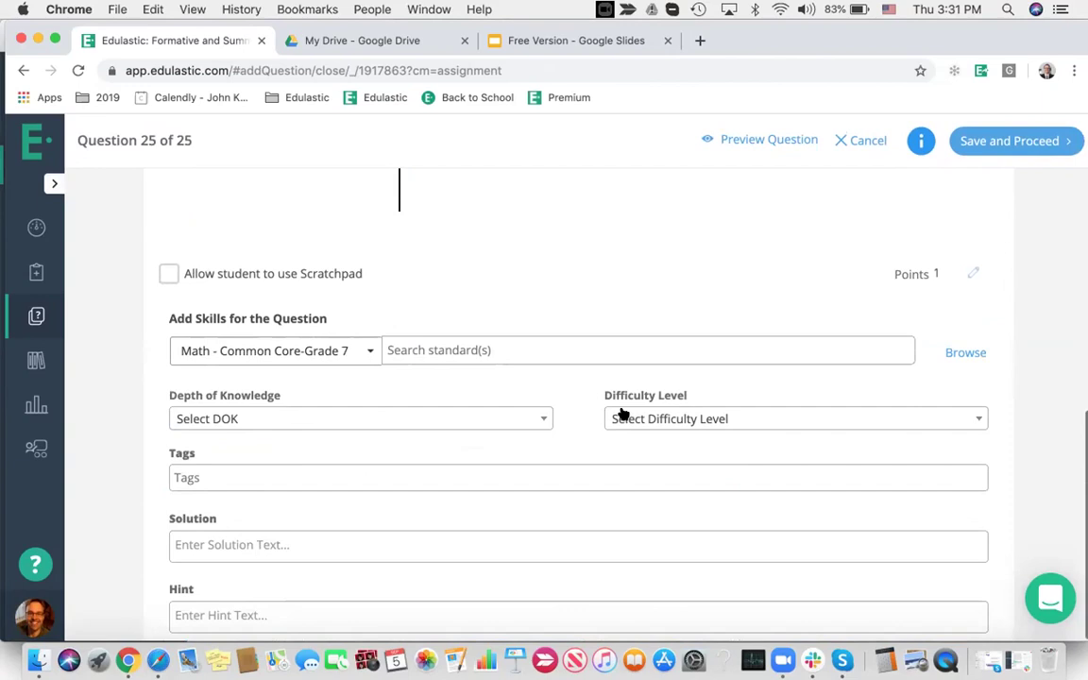
{"action": "left_click", "coordinate": [243, 615]}
{"action": "type", "text": "here is our HINT"}
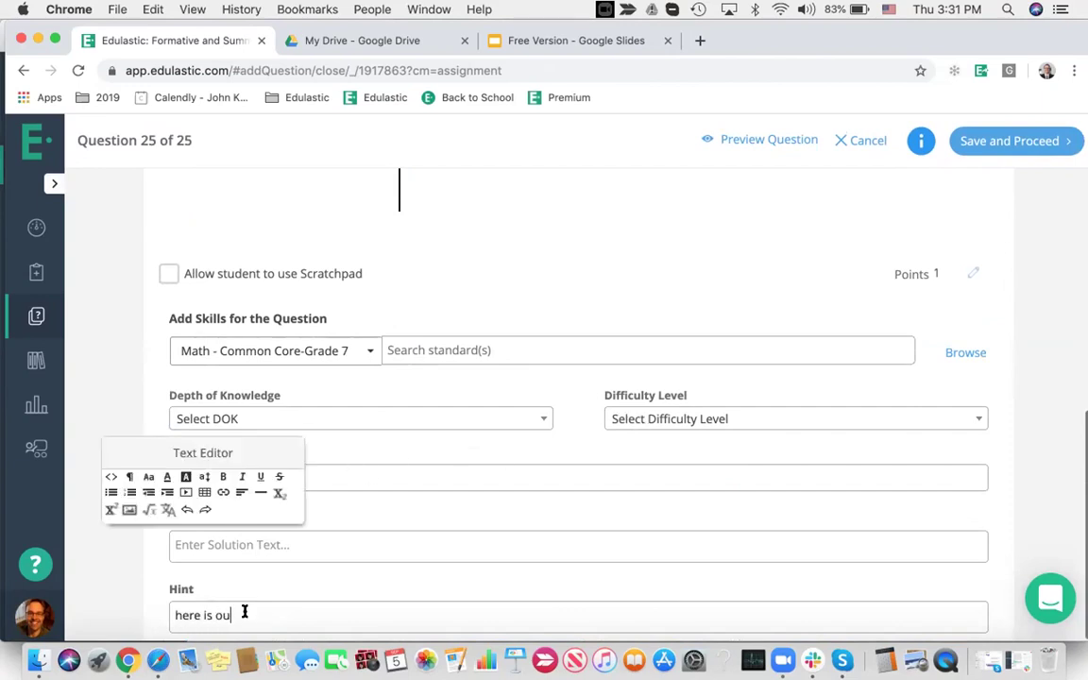
Add the solution 'This is our DETAILED SOLUTION', then save and preview the question
{"action": "left_click", "coordinate": [322, 545]}
{"action": "type", "text": "This is our DETAILED SOLT"}
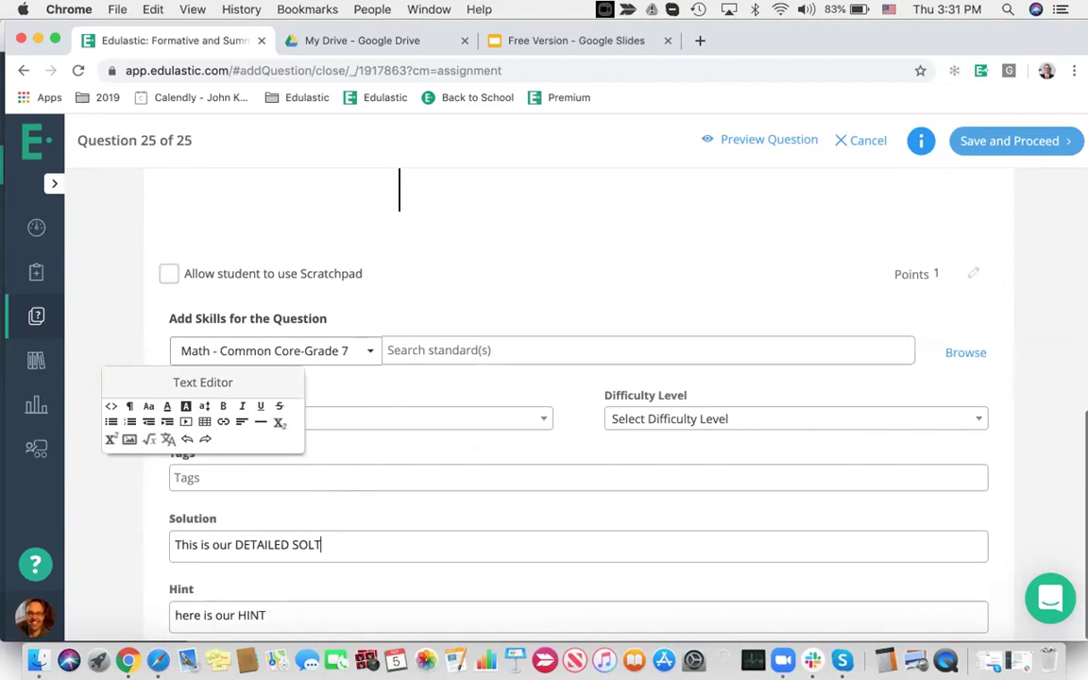
{"action": "type", "text": "UTION"}
{"action": "left_click", "coordinate": [629, 520]}
{"action": "scroll", "coordinate": [629, 520], "scroll_direction": "up", "scroll_amount": 10}
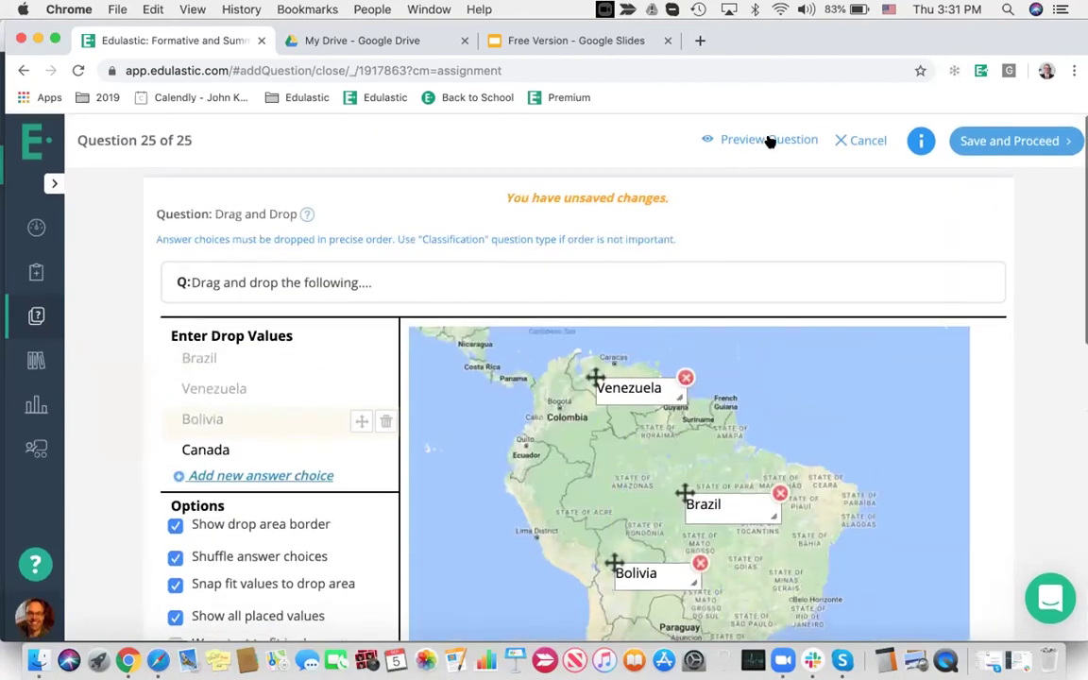
{"action": "left_click", "coordinate": [767, 141]}
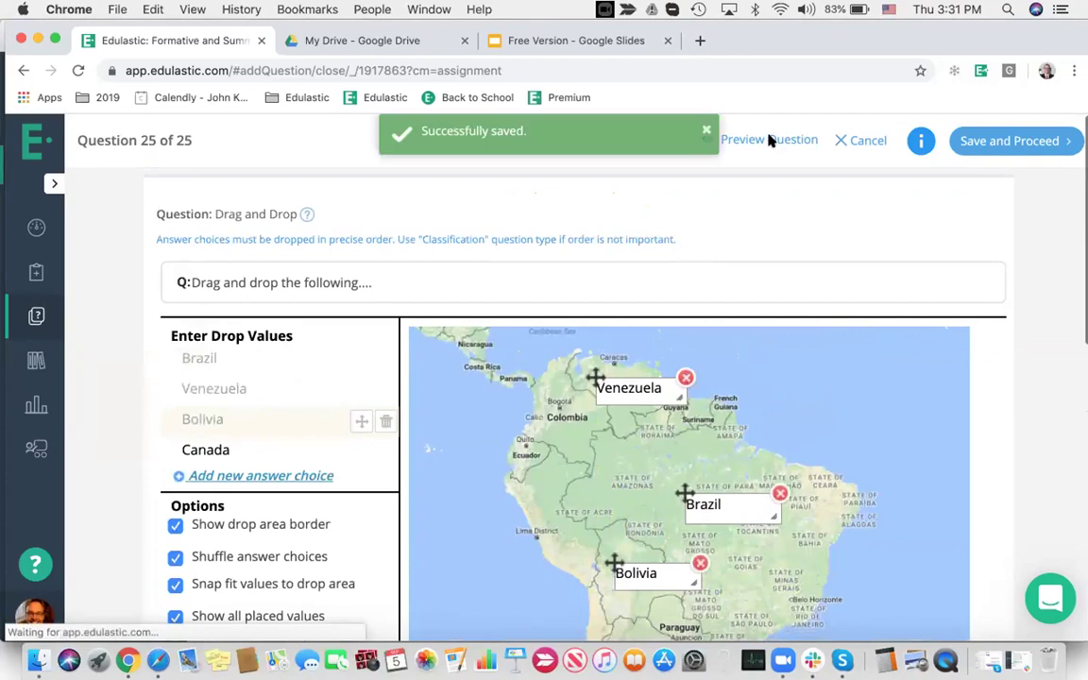
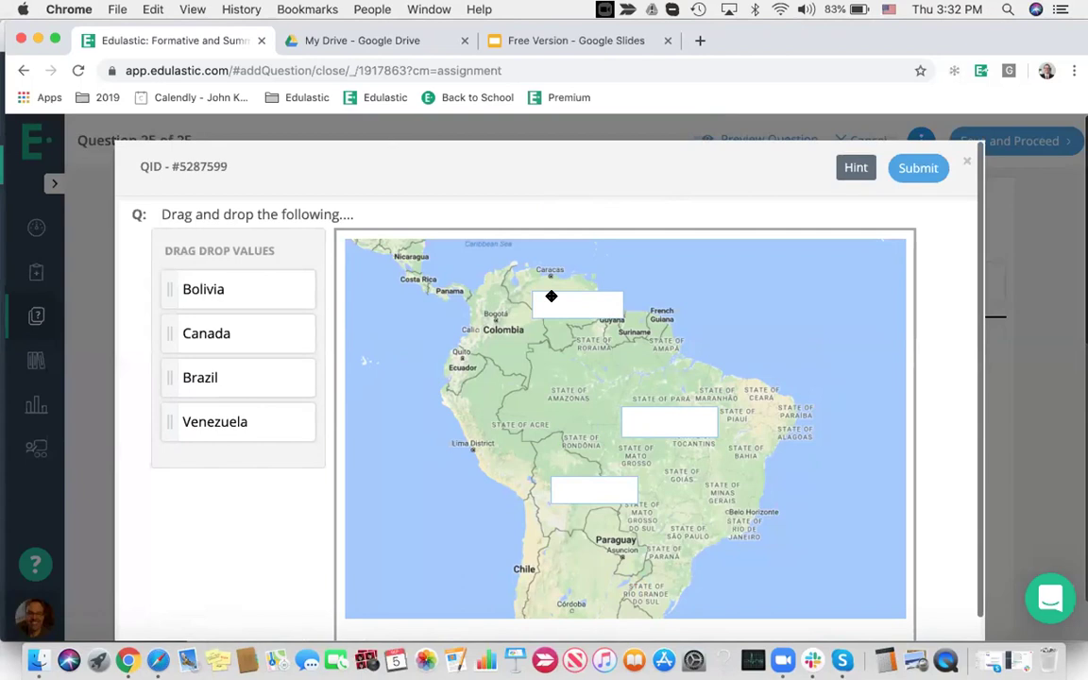
In the preview, drop Bolivia, Brazil and Canada onto the map's boxes
{"action": "left_click_drag", "start_coordinate": [260, 285], "coordinate": [596, 488]}
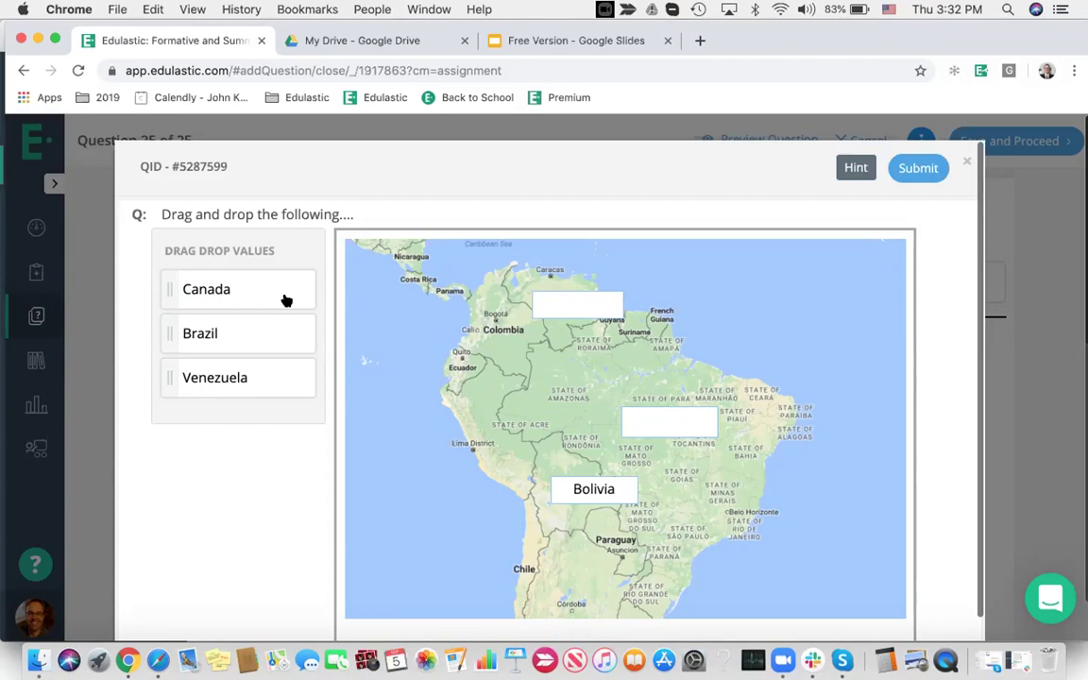
{"action": "left_click_drag", "start_coordinate": [263, 326], "coordinate": [671, 428]}
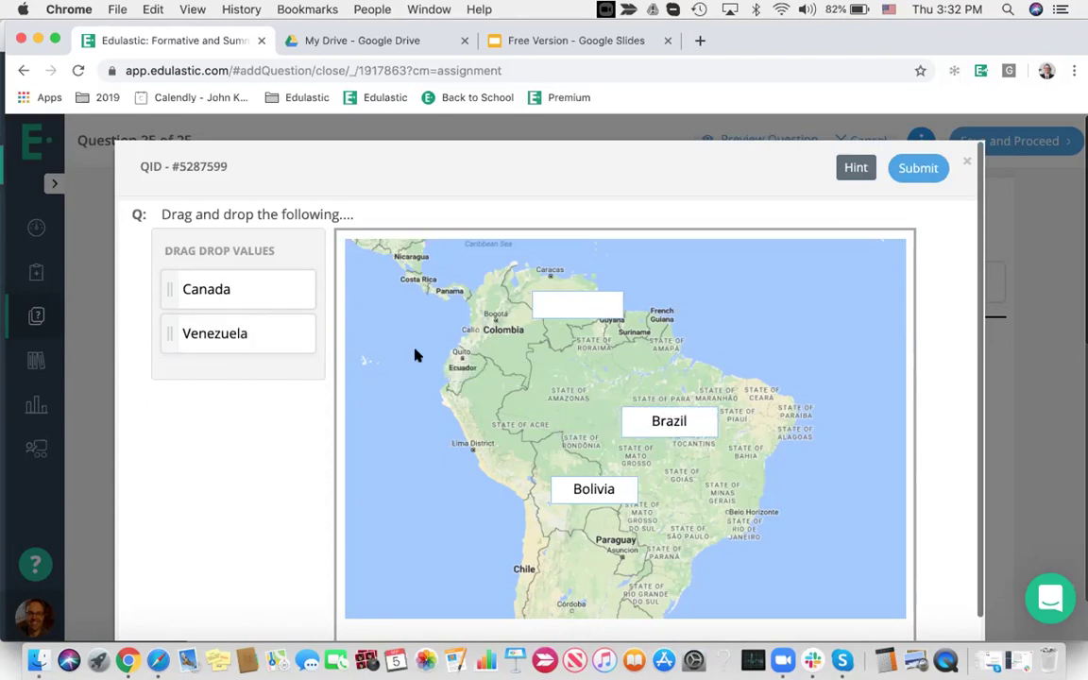
{"action": "left_click_drag", "start_coordinate": [224, 287], "coordinate": [578, 302]}
Show the hint, submit to grade the answers, then close the preview
{"action": "left_click", "coordinate": [856, 167]}
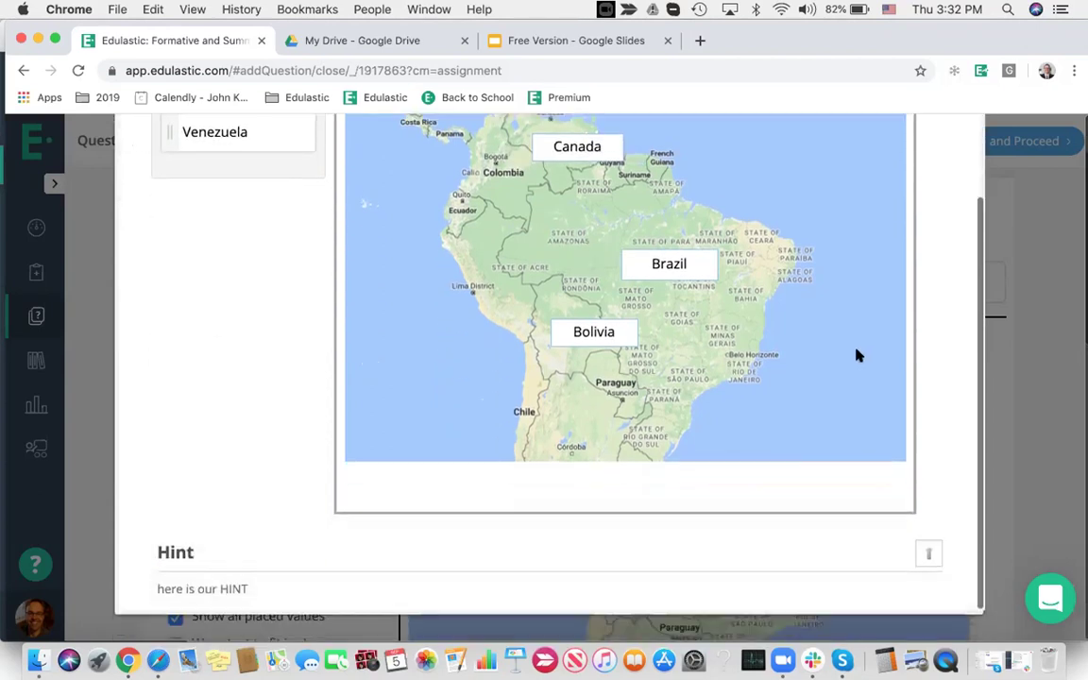
{"action": "scroll", "coordinate": [773, 207], "scroll_direction": "up", "scroll_amount": 3}
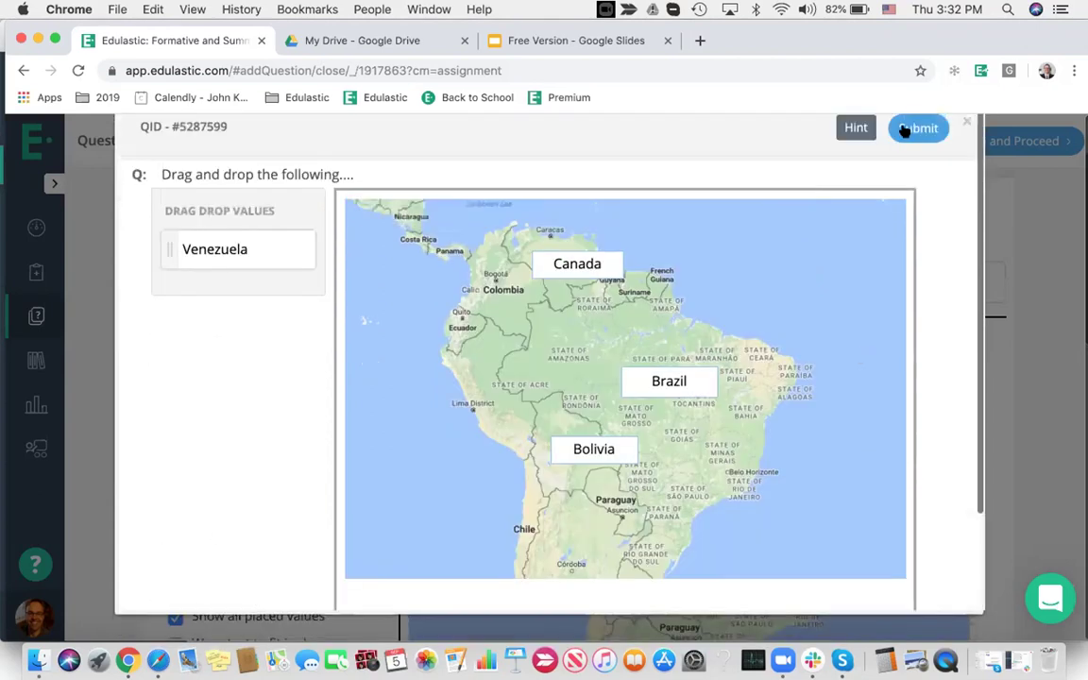
{"action": "left_click", "coordinate": [909, 127]}
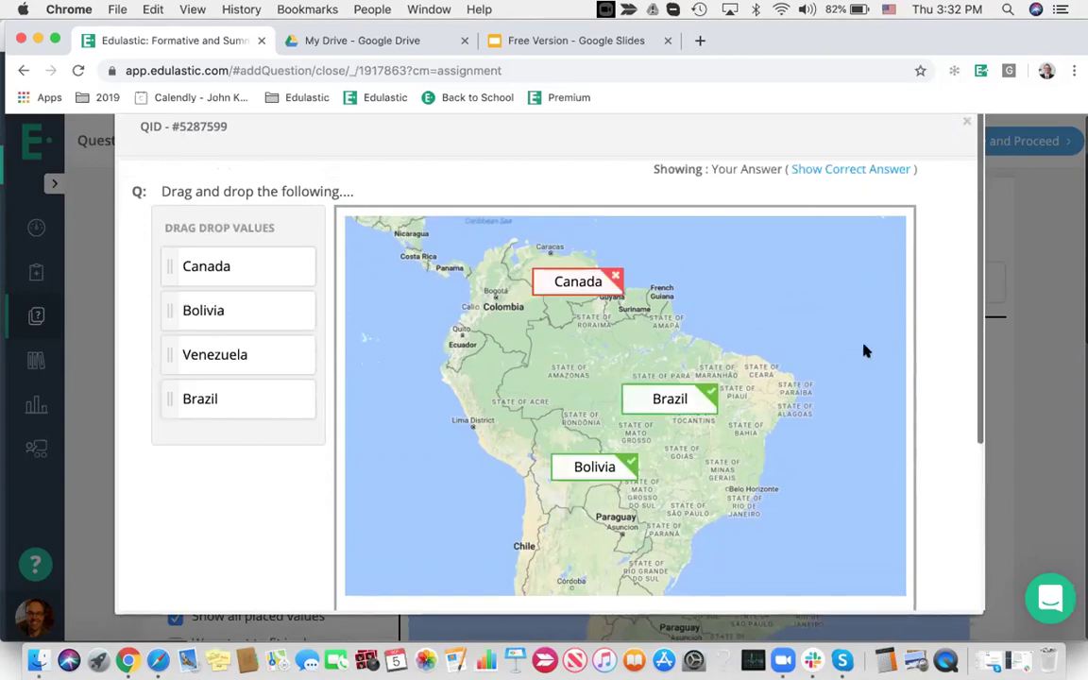
{"action": "left_click", "coordinate": [965, 125]}
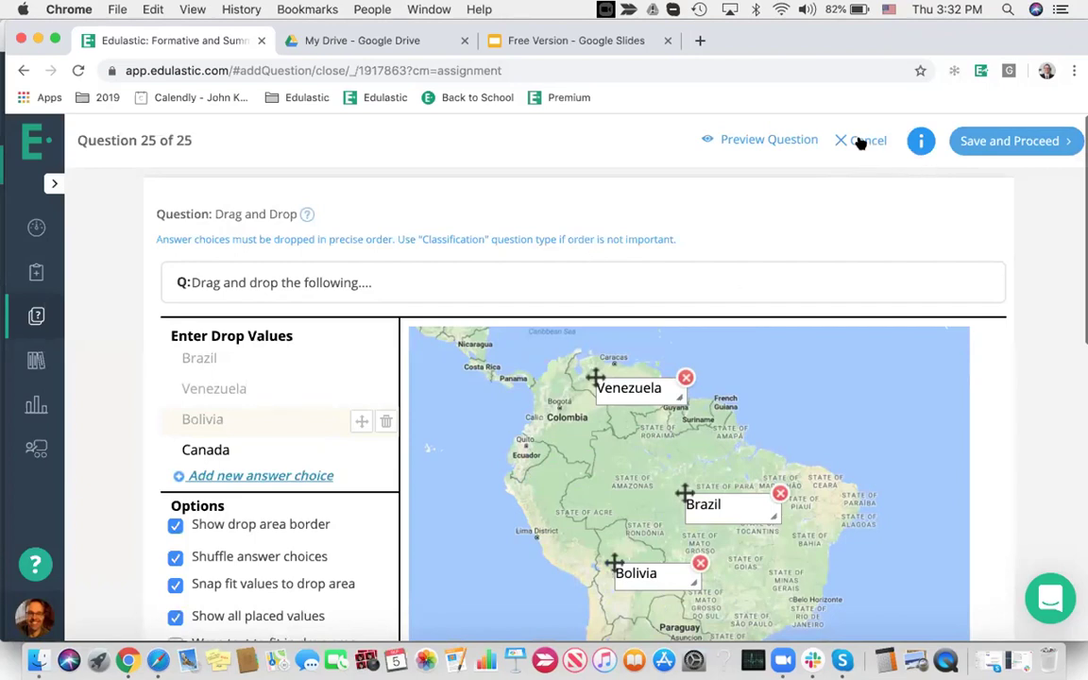
Leave the question editor without changes and go to the assessment's Review page
{"action": "scroll", "coordinate": [861, 282], "scroll_direction": "down", "scroll_amount": 5}
{"action": "scroll", "coordinate": [860, 281], "scroll_direction": "down", "scroll_amount": 2}
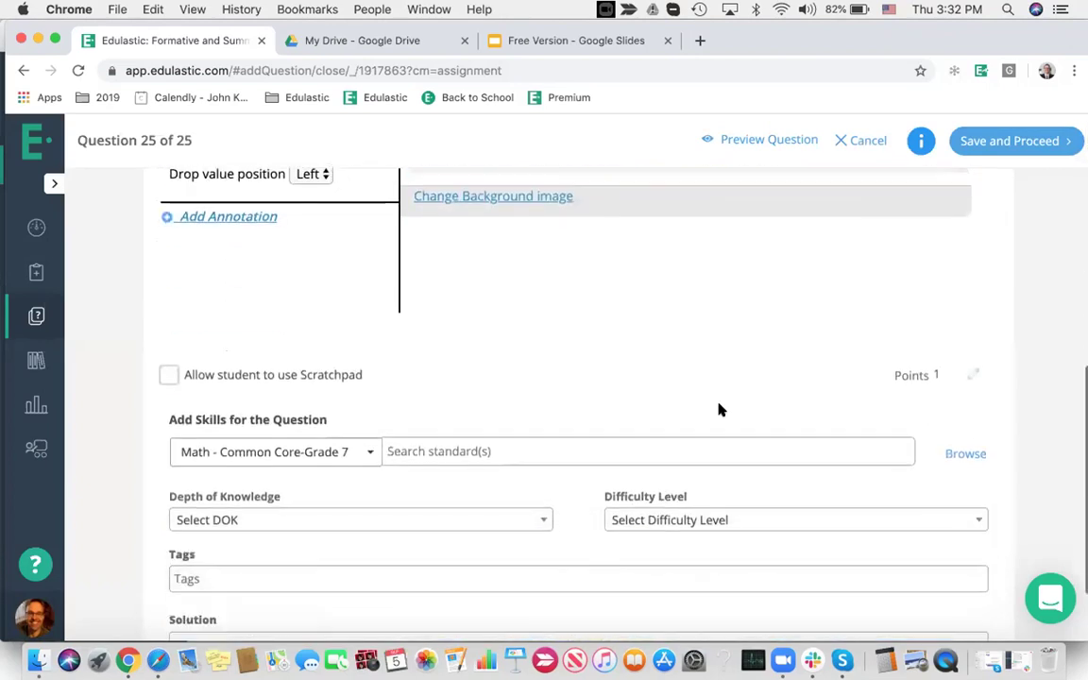
{"action": "scroll", "coordinate": [761, 412], "scroll_direction": "up", "scroll_amount": 8}
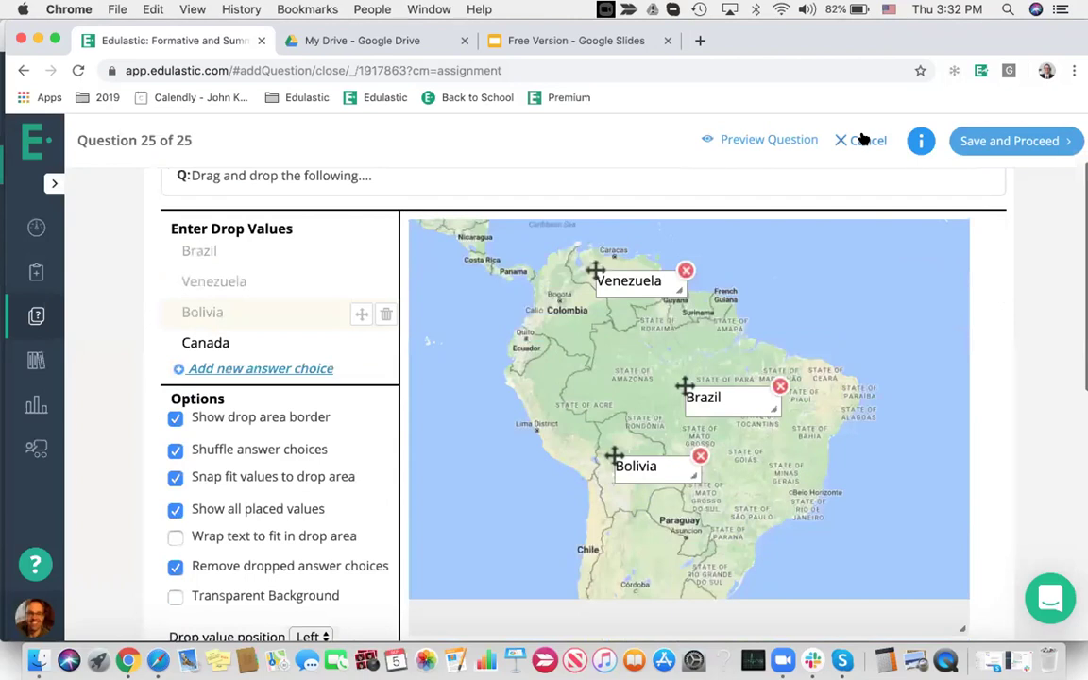
{"action": "left_click", "coordinate": [862, 140]}
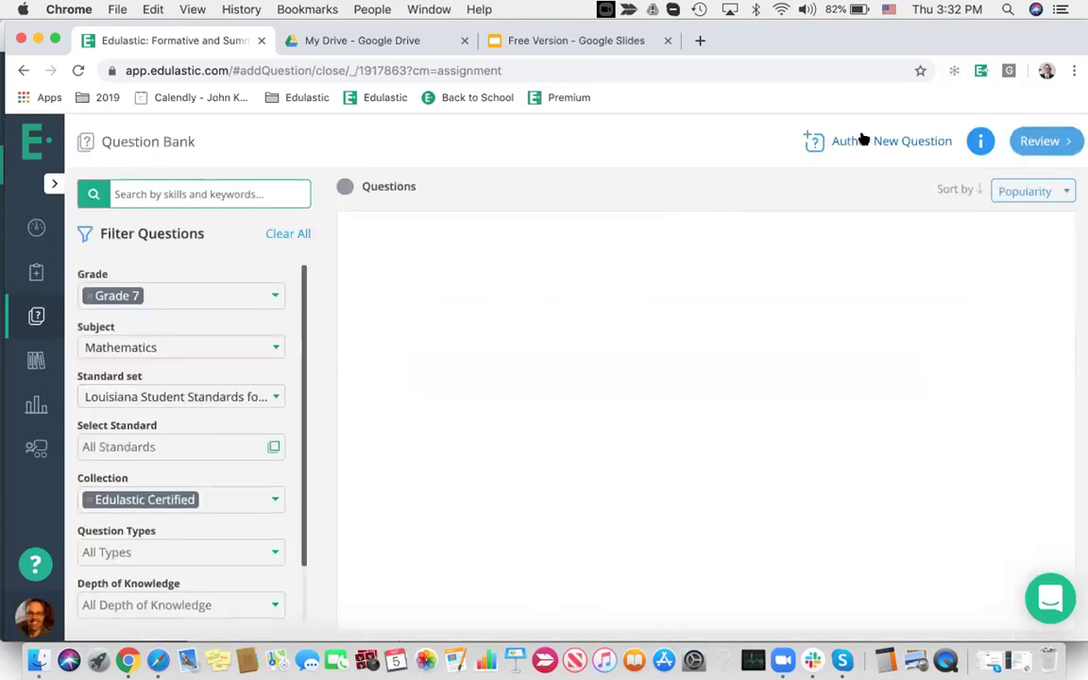
{"action": "left_click", "coordinate": [1037, 140]}
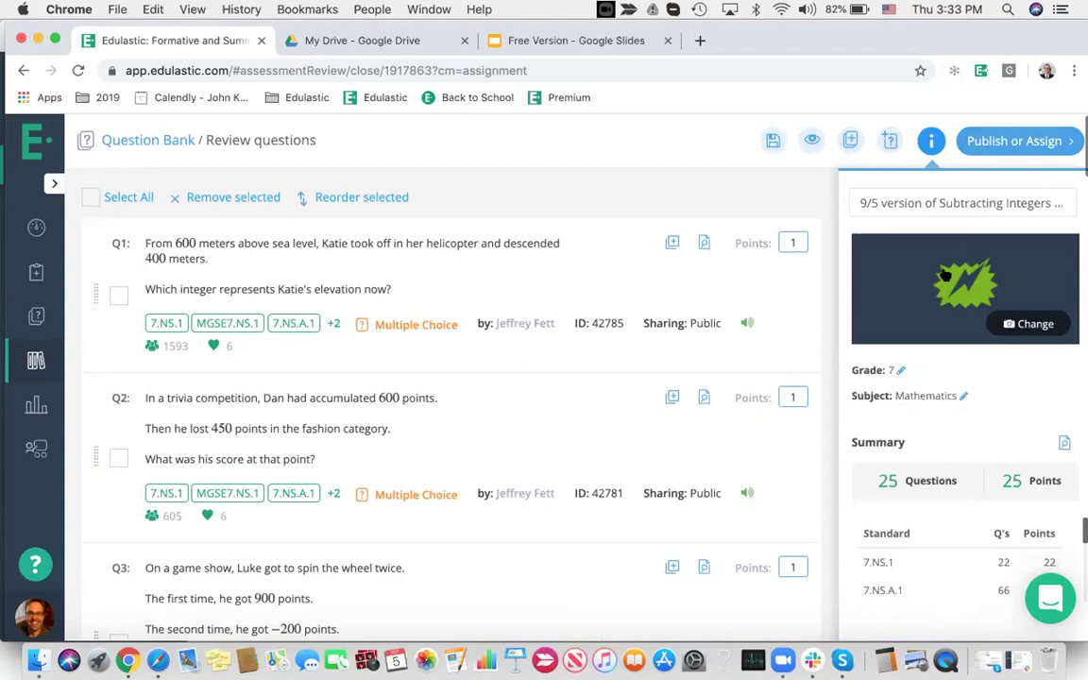
Retitle the assessment 'Subtracting Integers - JK version'
{"action": "left_click", "coordinate": [855, 203]}
{"action": "key", "text": "Delete"}
{"action": "key", "text": "Delete"}
{"action": "key", "text": "Delete"}
{"action": "key", "text": "Delete"}
{"action": "key", "text": "Delete"}
{"action": "key", "text": "Delete"}
{"action": "key", "text": "Delete"}
{"action": "key", "text": "Delete"}
{"action": "key", "text": "Delete"}
{"action": "key", "text": "Delete"}
{"action": "key", "text": "Delete"}
{"action": "key", "text": "Delete"}
{"action": "key", "text": "Delete"}
{"action": "key", "text": "Delete"}
{"action": "key", "text": "Delete"}
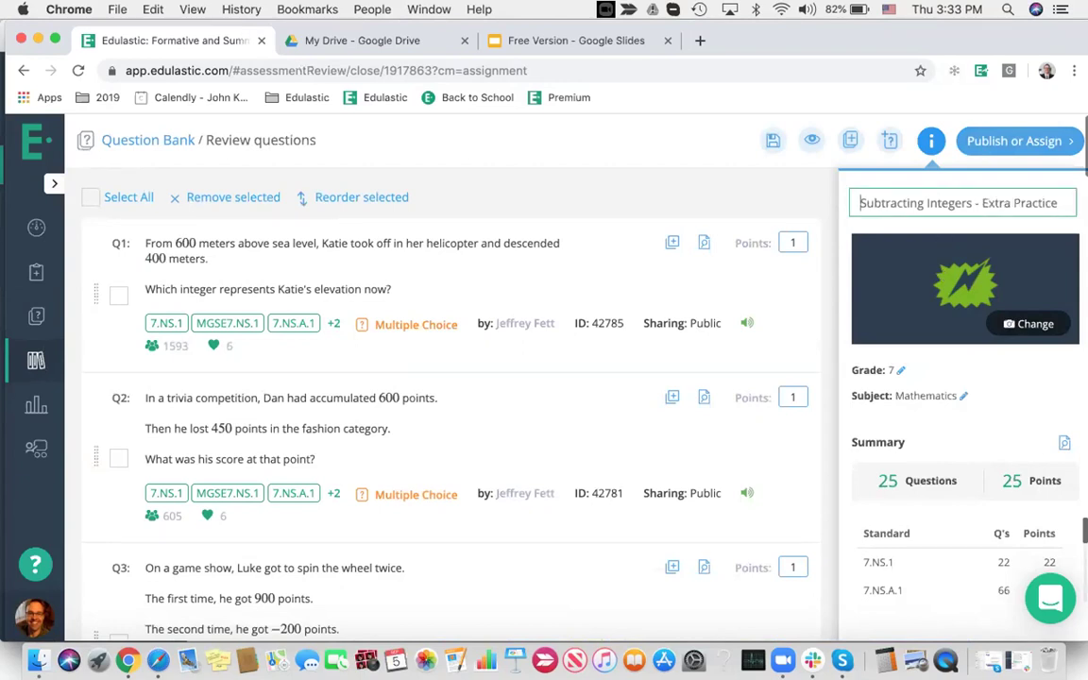
{"action": "left_click_drag", "start_coordinate": [982, 202], "coordinate": [1059, 203]}
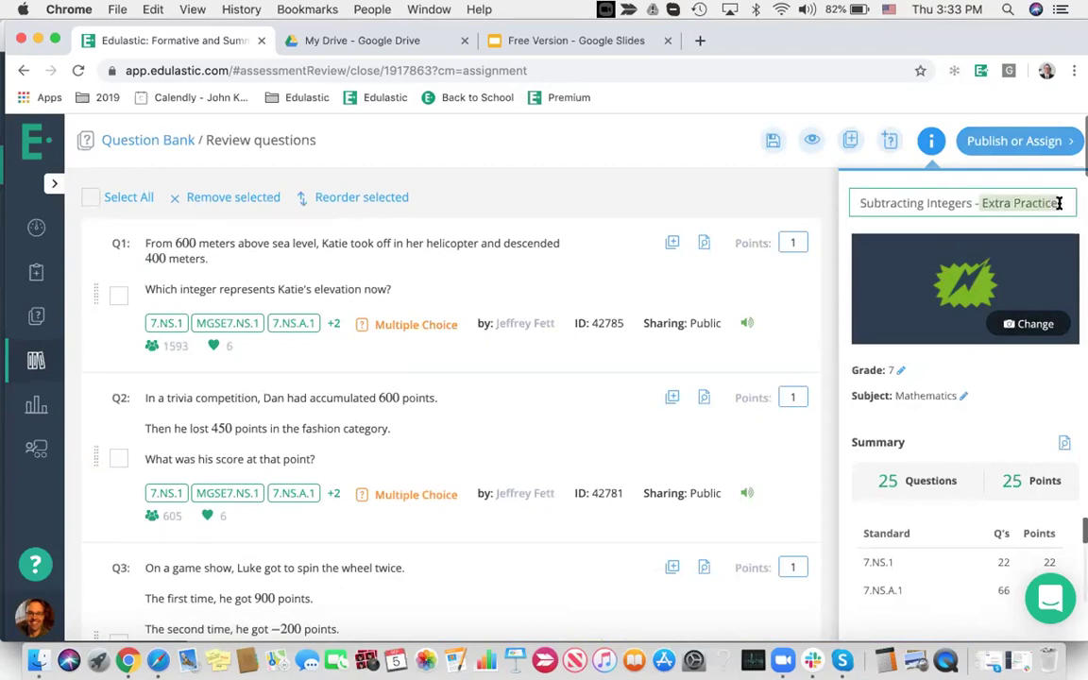
{"action": "type", "text": "JK version"}
{"action": "left_click", "coordinate": [1034, 227]}
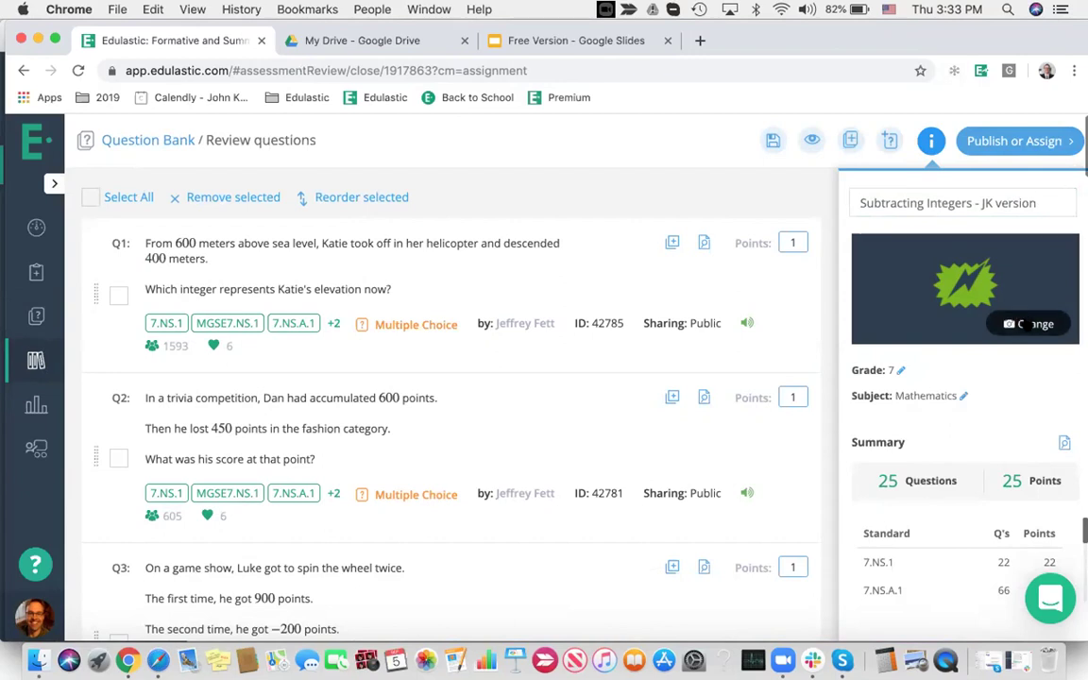
Upload test 2.png from the Desktop TEST folder as the cover image, then proceed to assigning
{"action": "left_click", "coordinate": [1023, 324]}
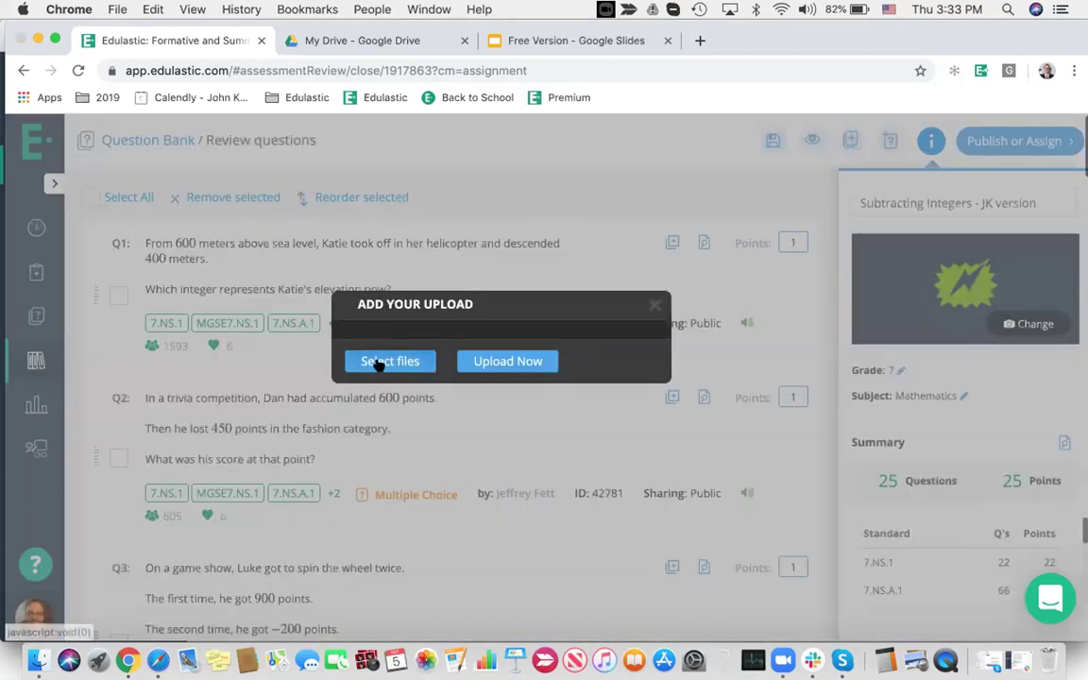
{"action": "left_click", "coordinate": [378, 364]}
{"action": "left_click", "coordinate": [233, 195]}
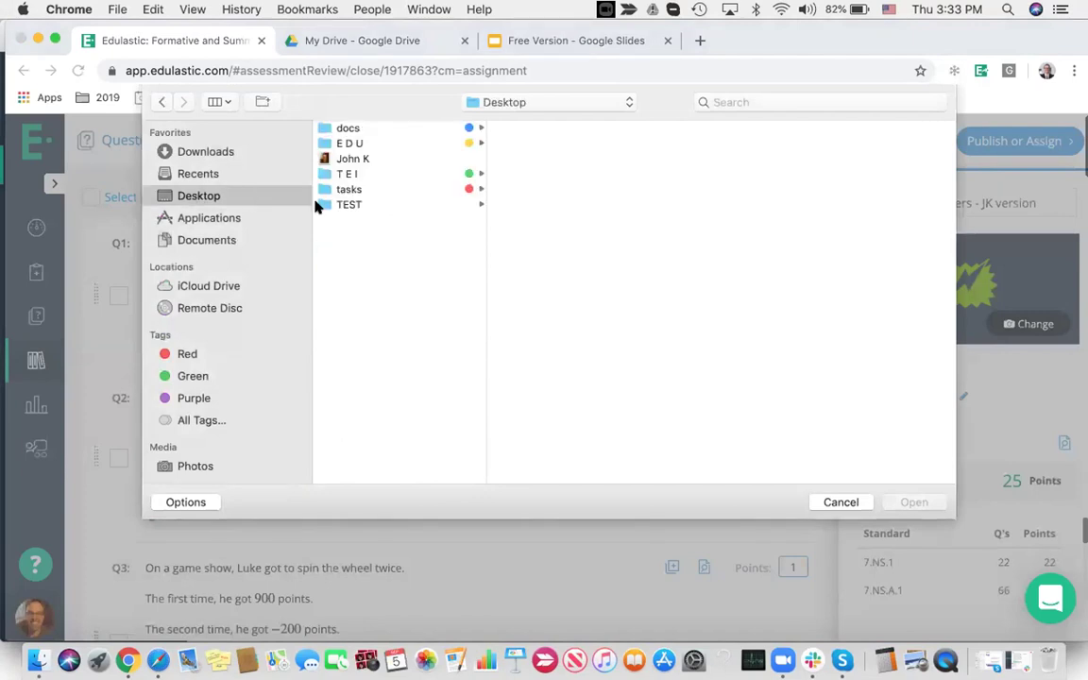
{"action": "left_click", "coordinate": [357, 205]}
{"action": "scroll", "coordinate": [543, 378], "scroll_direction": "down", "scroll_amount": 2}
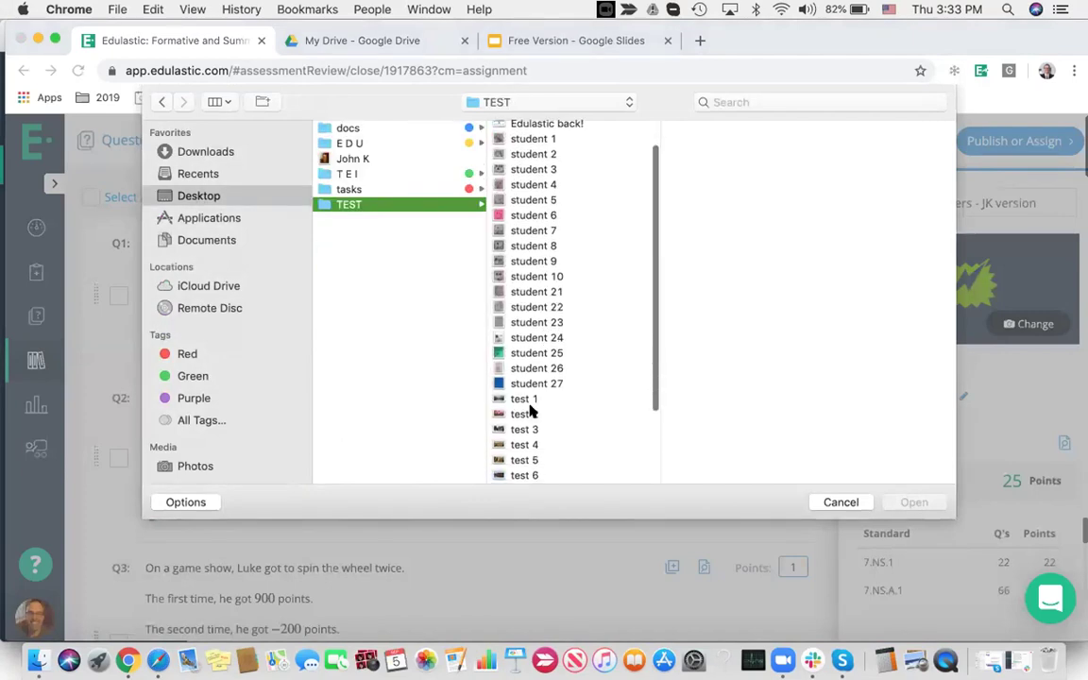
{"action": "left_click", "coordinate": [525, 414]}
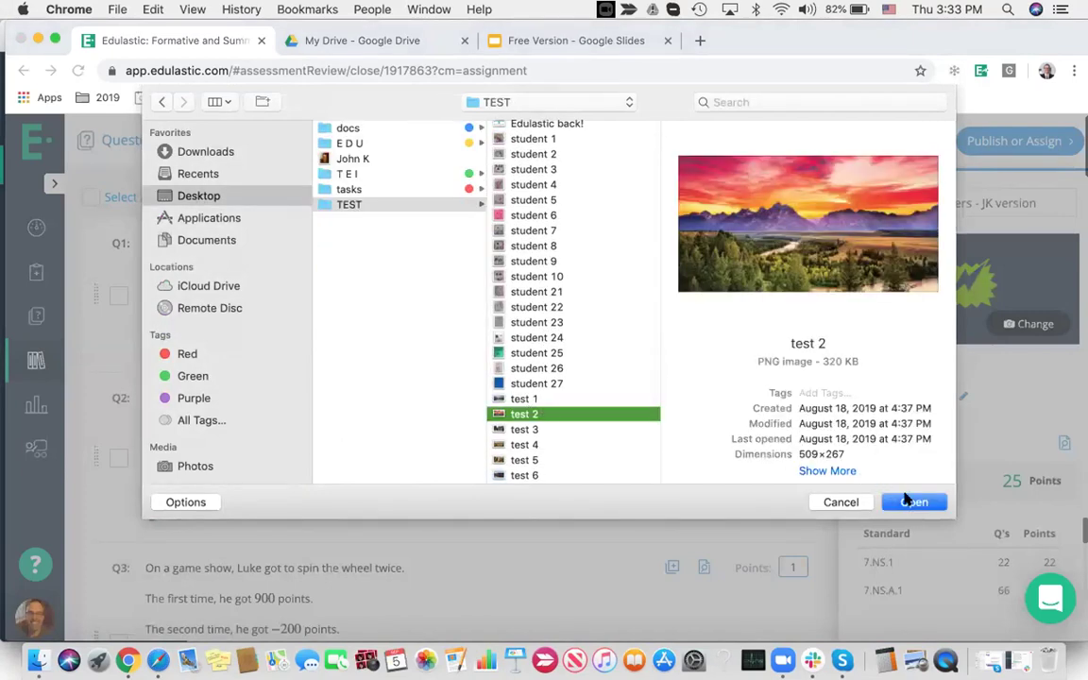
{"action": "left_click", "coordinate": [911, 501]}
{"action": "left_click", "coordinate": [505, 403]}
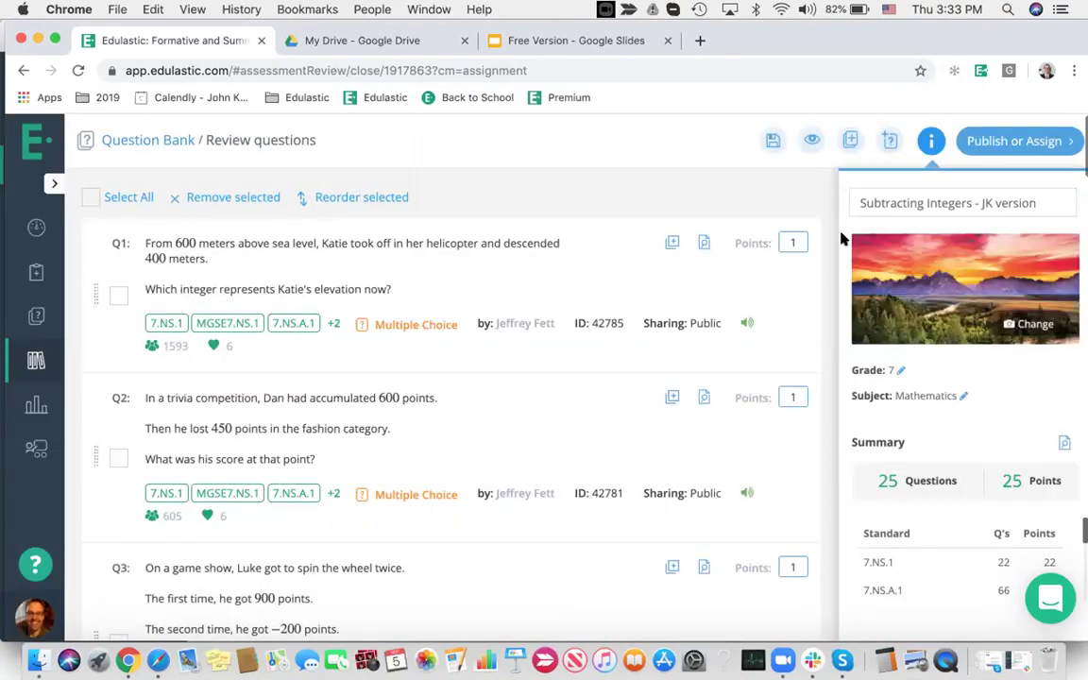
{"action": "left_click", "coordinate": [1011, 140]}
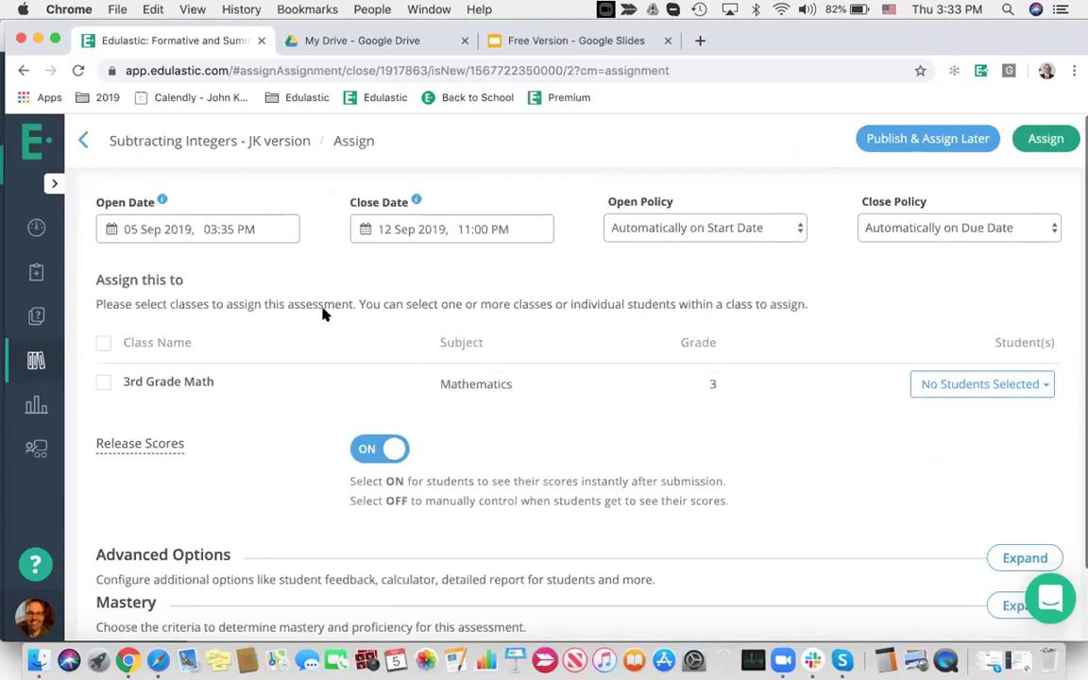
Set the open date to 9 September and the close date to 10 September 2019
{"action": "left_click", "coordinate": [184, 227]}
{"action": "left_click", "coordinate": [145, 338]}
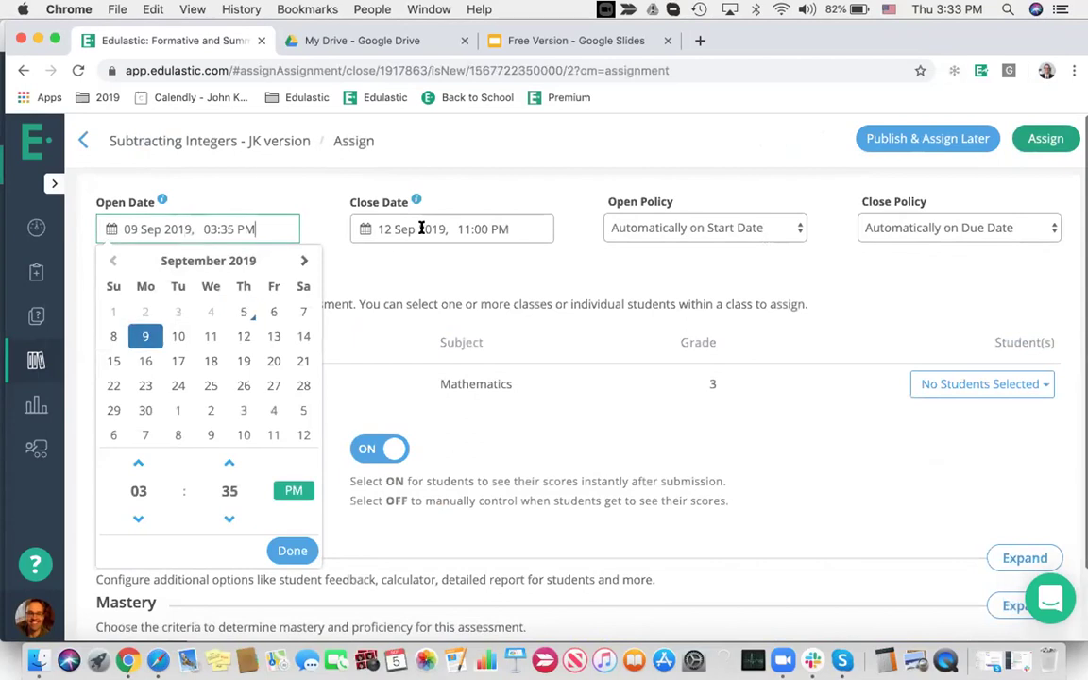
{"action": "left_click", "coordinate": [422, 228]}
{"action": "left_click", "coordinate": [432, 337]}
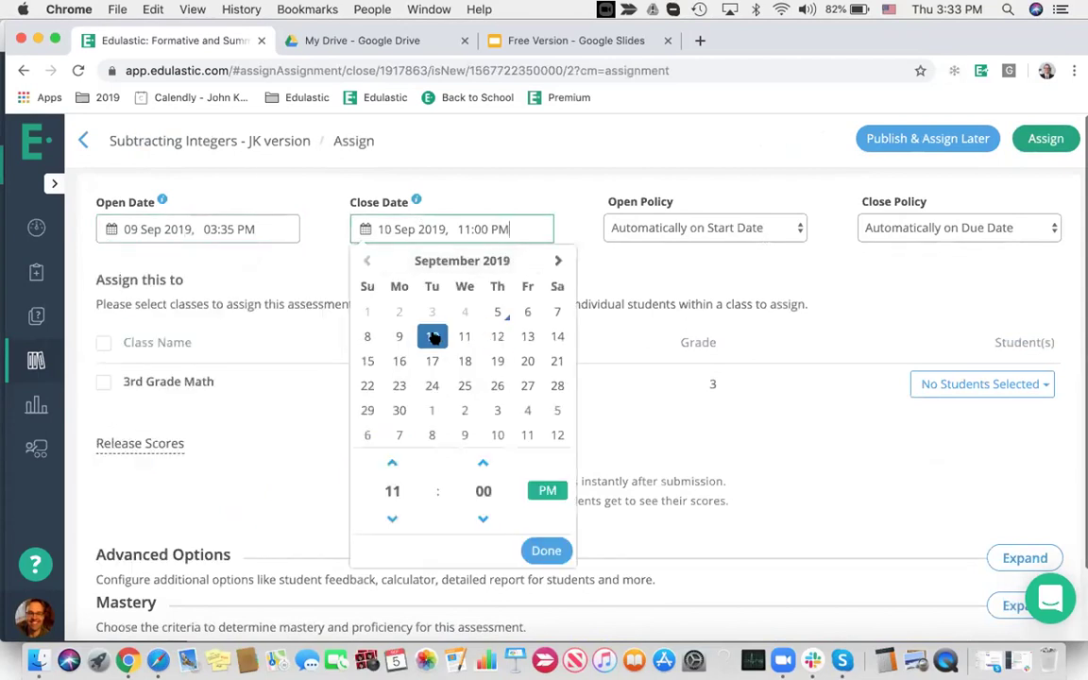
Set both the open and close policies to Manually in Class
{"action": "left_click", "coordinate": [681, 225]}
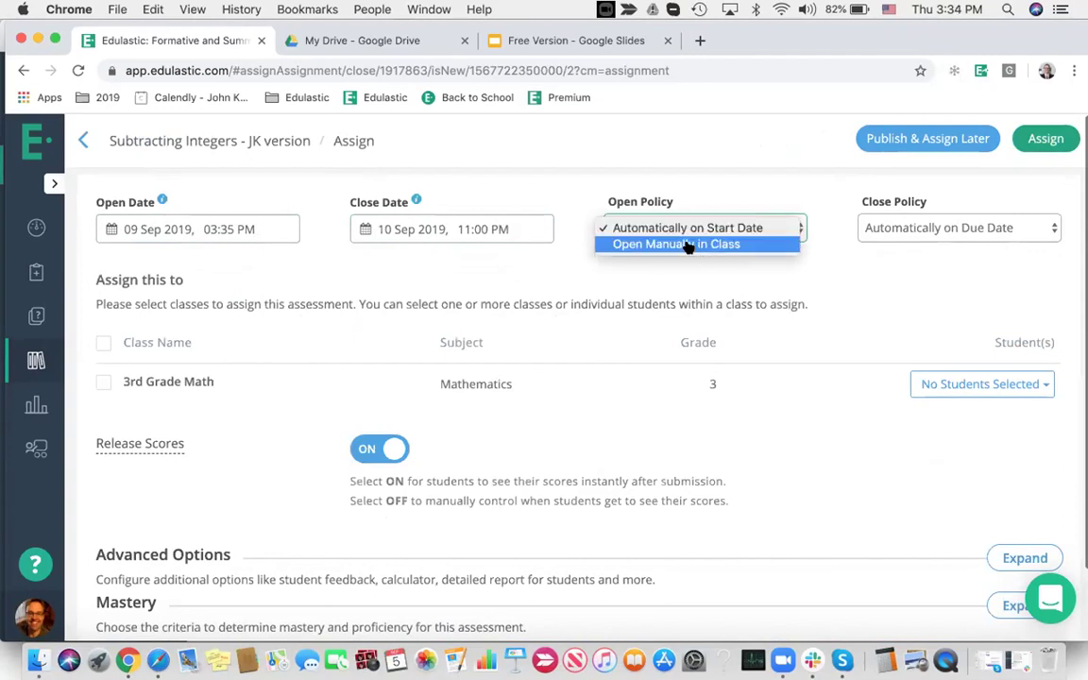
{"action": "left_click", "coordinate": [689, 244]}
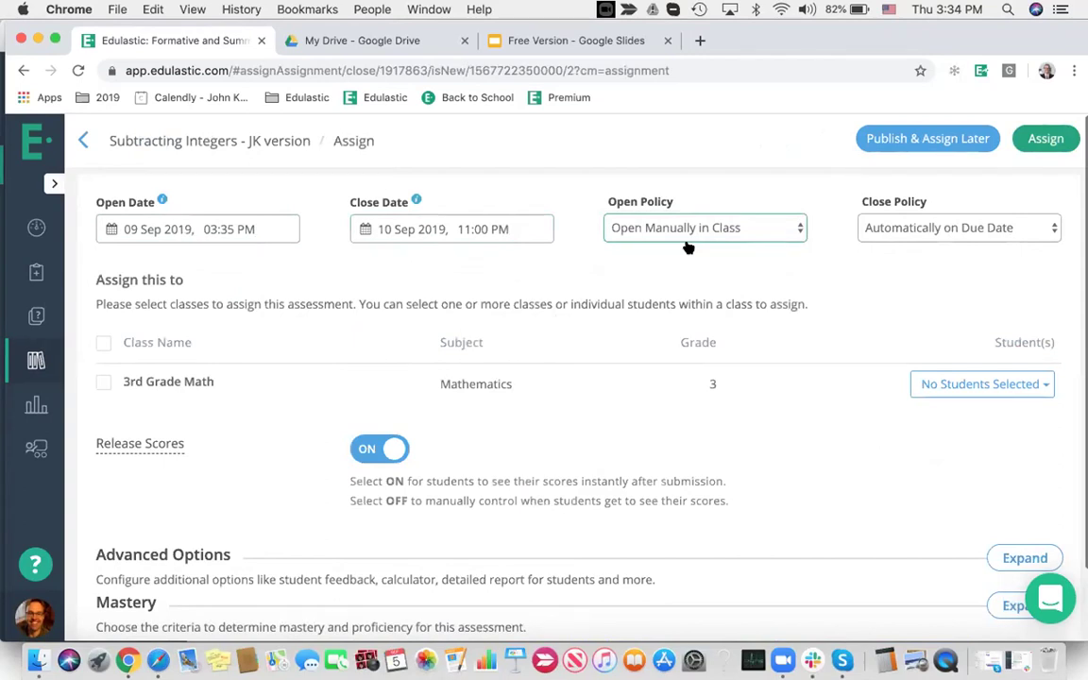
{"action": "left_click", "coordinate": [895, 220]}
{"action": "left_click", "coordinate": [909, 243]}
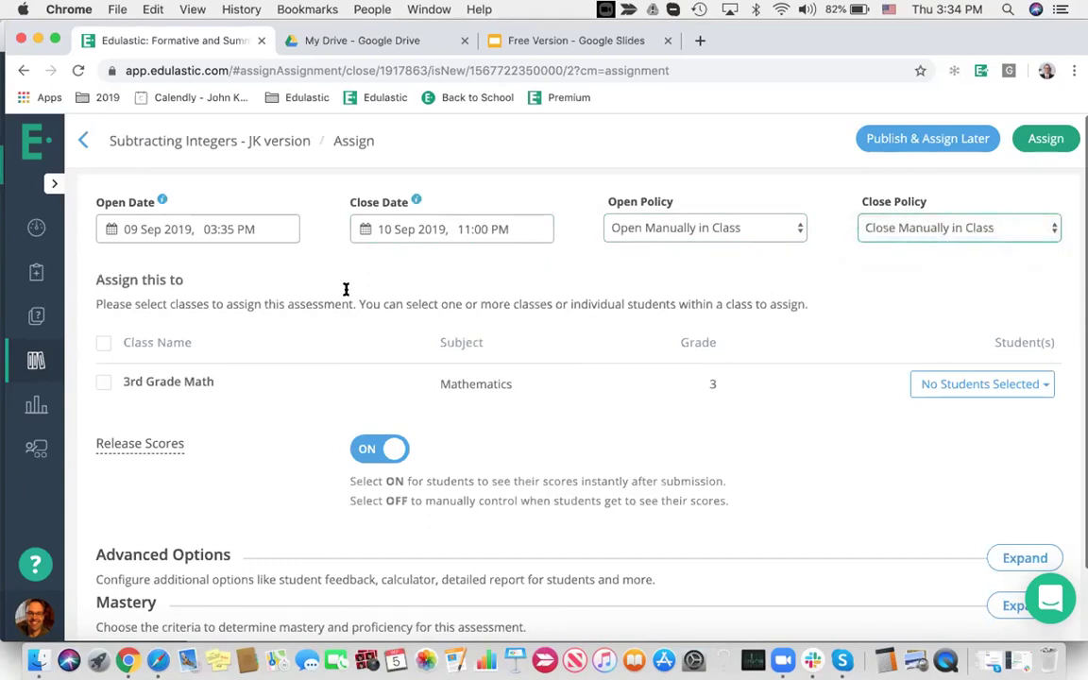
Assign to the whole 3rd Grade Math class and check its student list
{"action": "left_click", "coordinate": [104, 383]}
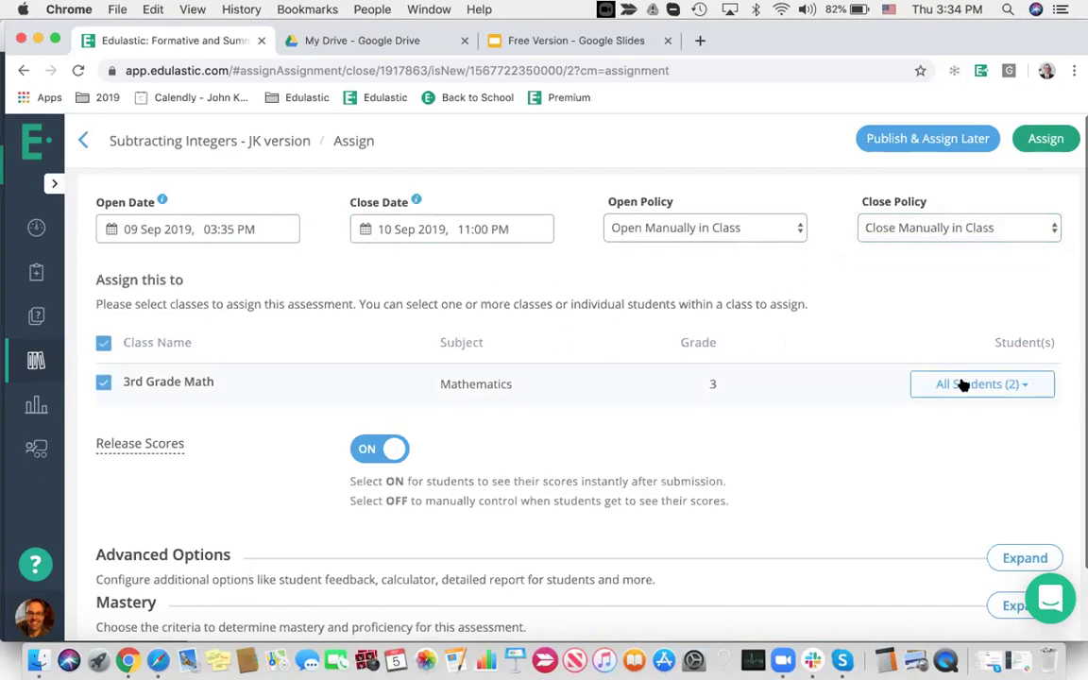
{"action": "left_click", "coordinate": [962, 384]}
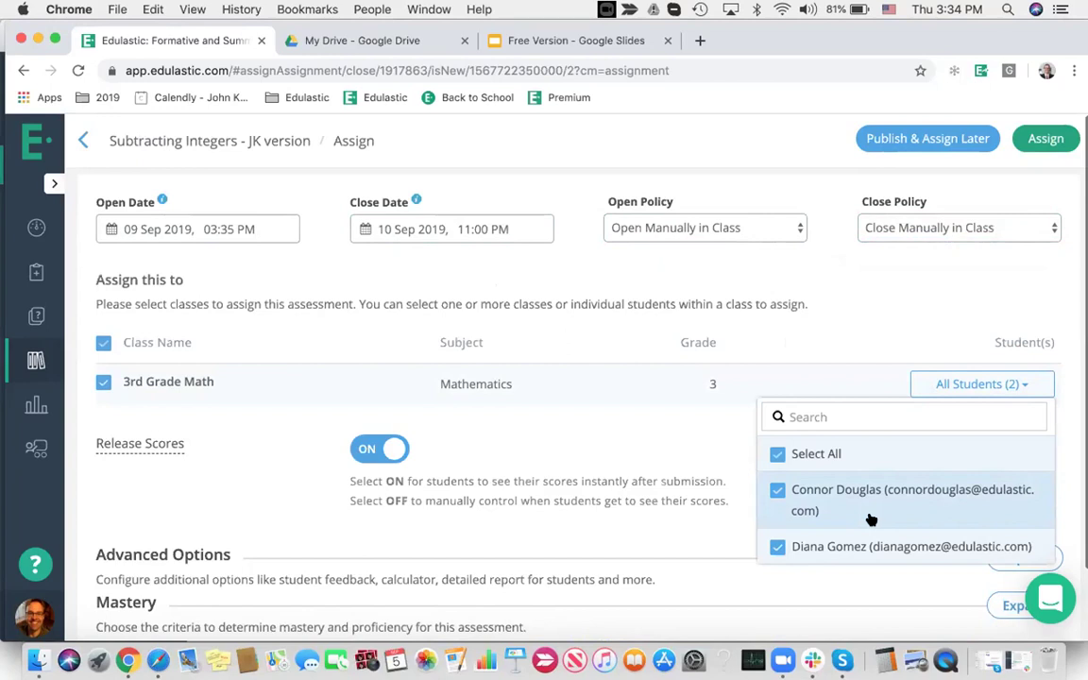
{"action": "left_click", "coordinate": [699, 457]}
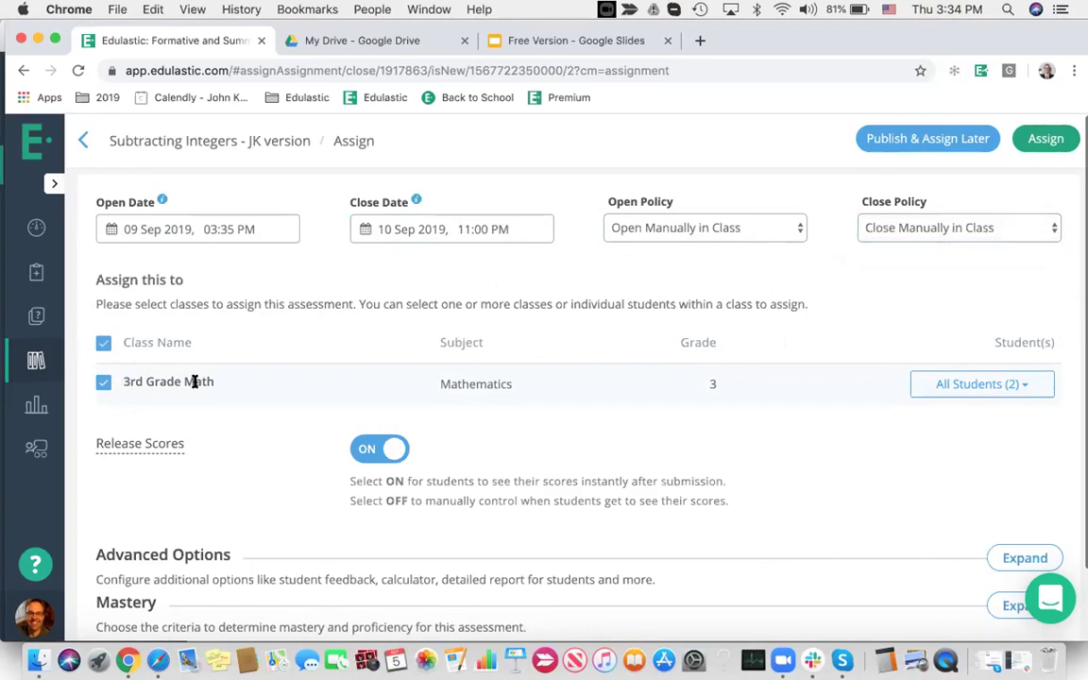
Recheck the included students, then expand the advanced options' Mastery grading scale
{"action": "scroll", "coordinate": [879, 444], "scroll_direction": "down", "scroll_amount": 2}
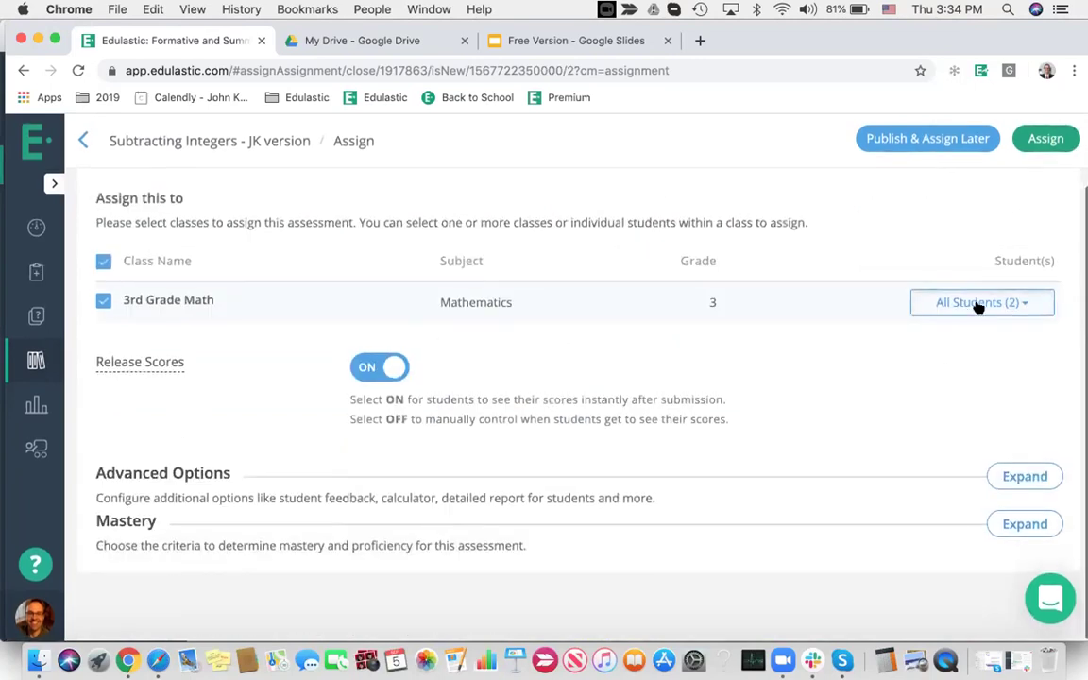
{"action": "left_click", "coordinate": [974, 302]}
{"action": "left_click", "coordinate": [701, 356]}
{"action": "left_click", "coordinate": [1021, 476]}
{"action": "scroll", "coordinate": [768, 411], "scroll_direction": "down", "scroll_amount": 3}
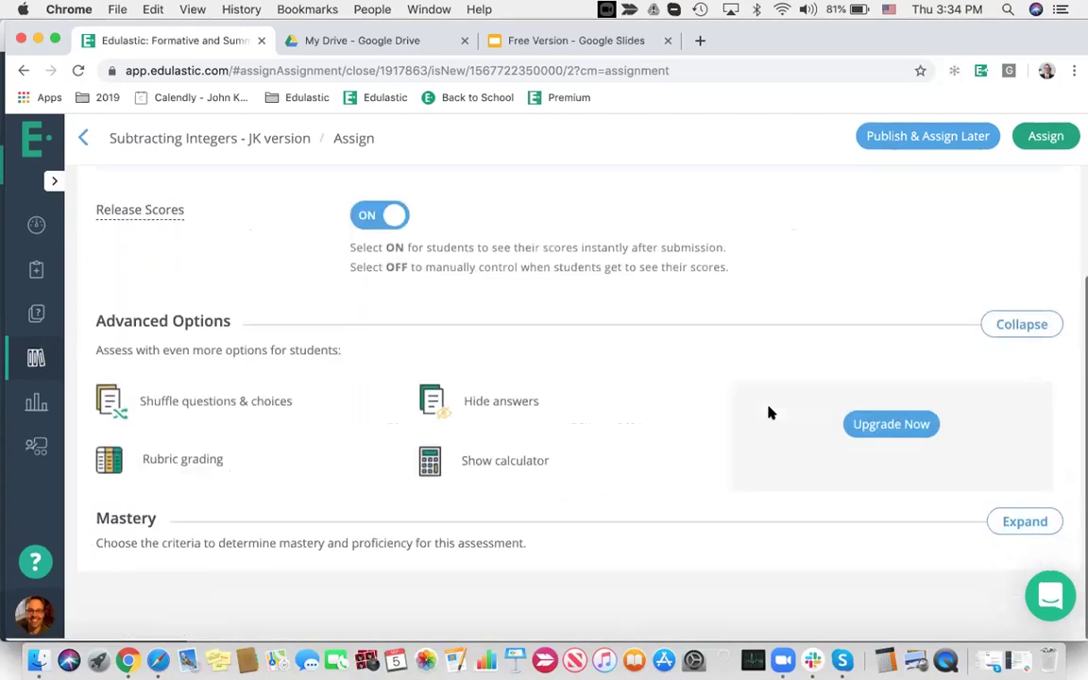
{"action": "left_click", "coordinate": [1016, 526]}
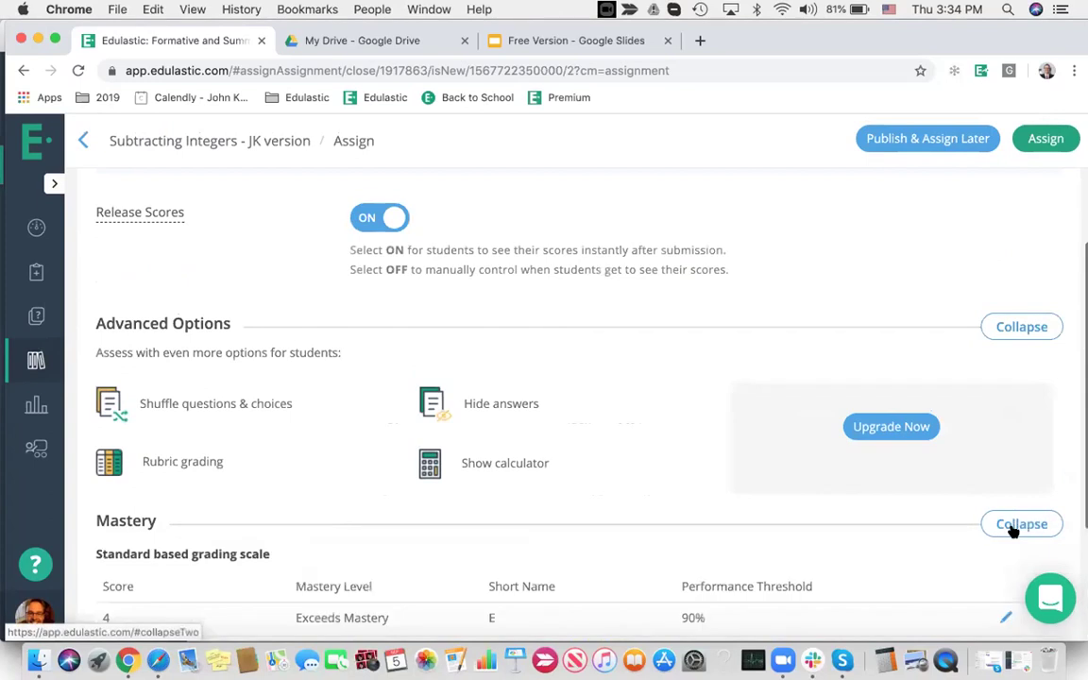
{"action": "scroll", "coordinate": [625, 459], "scroll_direction": "down", "scroll_amount": 4}
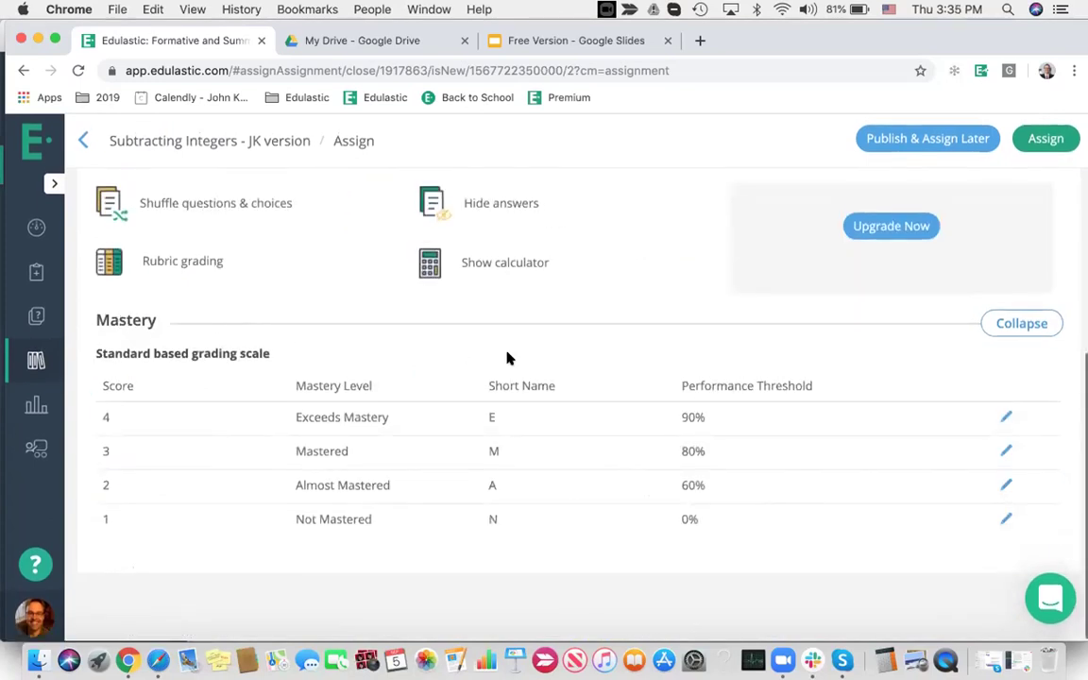
Change the Exceeds Mastery threshold from 90 to 95%
{"action": "left_click", "coordinate": [1007, 420]}
{"action": "left_click", "coordinate": [760, 417]}
{"action": "key", "text": "BackSpace"}
{"action": "type", "text": "5"}
{"action": "left_click", "coordinate": [950, 418]}
Change the Mastered threshold from 80 to 70%
{"action": "left_click", "coordinate": [1007, 451]}
{"action": "left_click", "coordinate": [758, 452]}
{"action": "key", "text": "BackSpace"}
{"action": "key", "text": "BackSpace"}
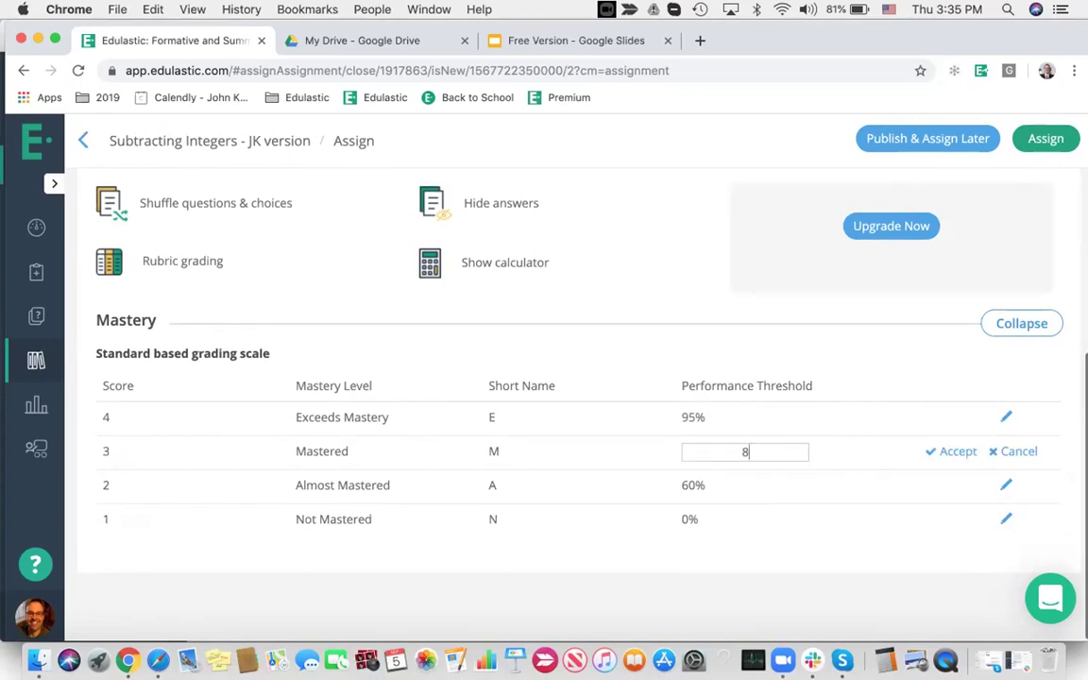
{"action": "type", "text": "70"}
{"action": "left_click", "coordinate": [948, 454]}
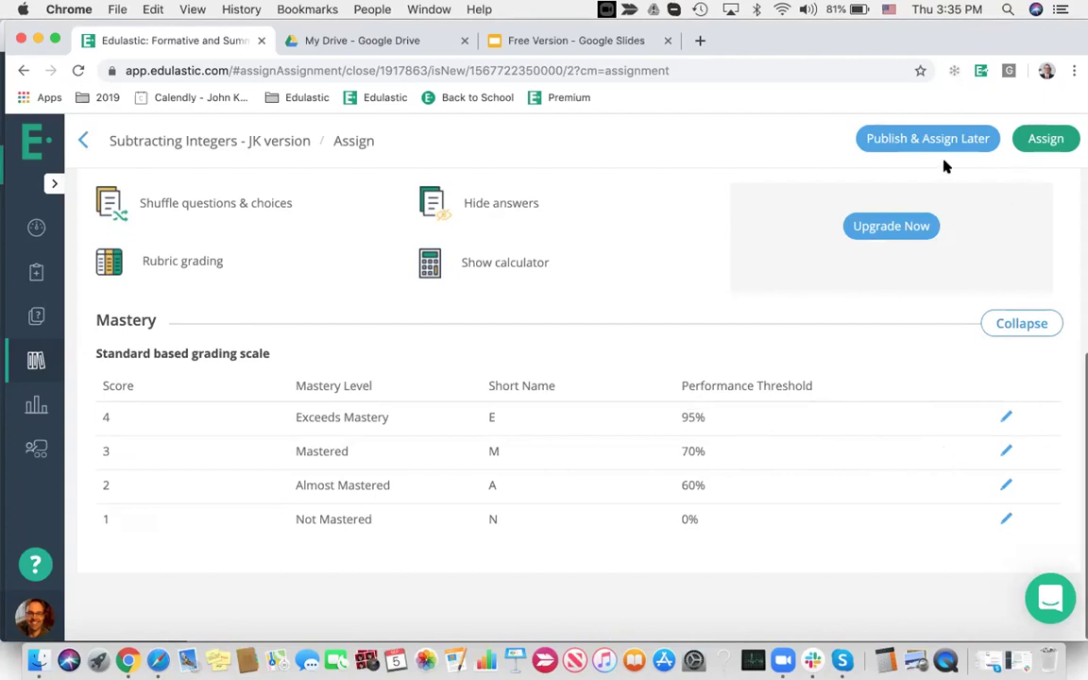
Publish to assign later, review the sharing levels but keep Private Library, then return to the Dashboard
{"action": "left_click", "coordinate": [897, 140]}
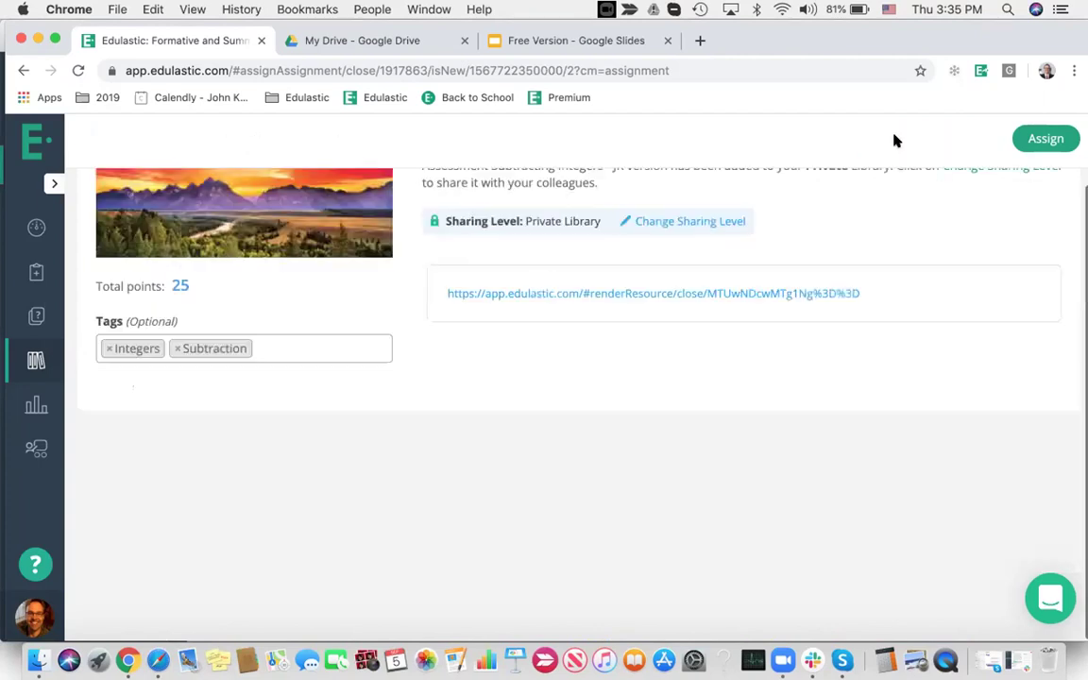
{"action": "scroll", "coordinate": [777, 323], "scroll_direction": "up", "scroll_amount": 2}
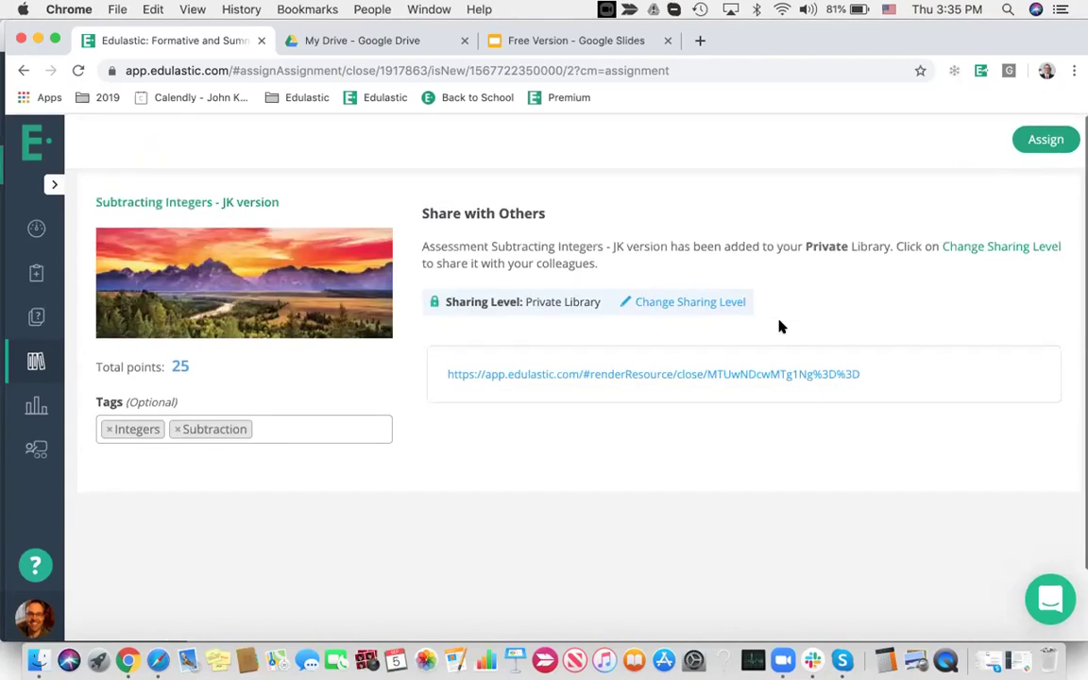
{"action": "left_click", "coordinate": [670, 301]}
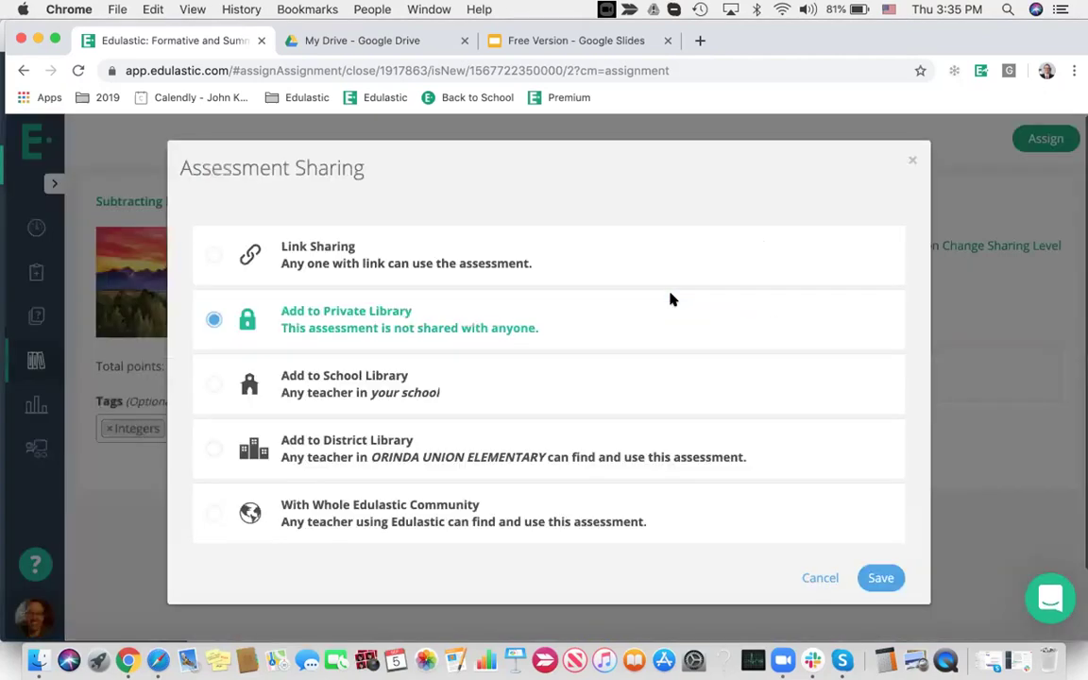
{"action": "left_click", "coordinate": [215, 254]}
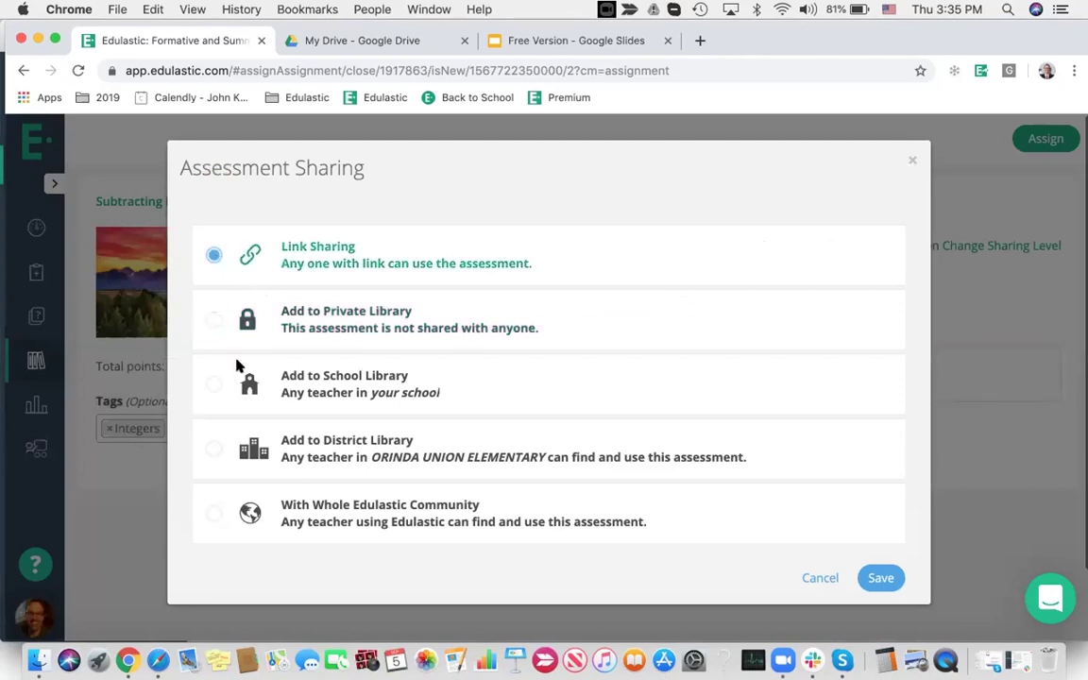
{"action": "left_click", "coordinate": [215, 384]}
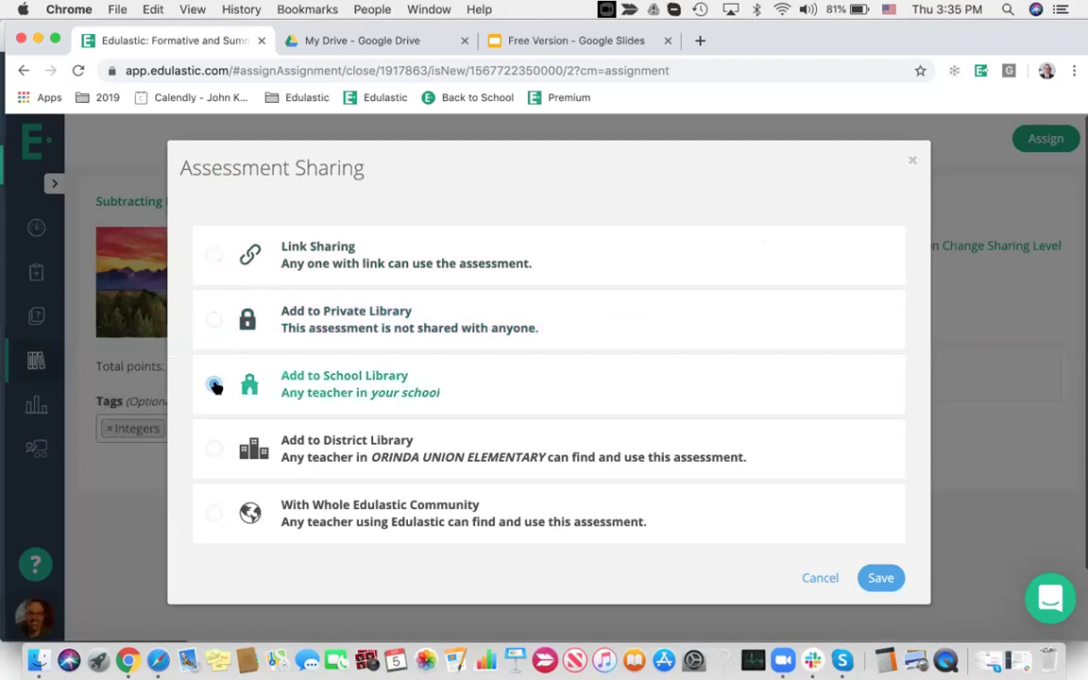
{"action": "left_click", "coordinate": [214, 451]}
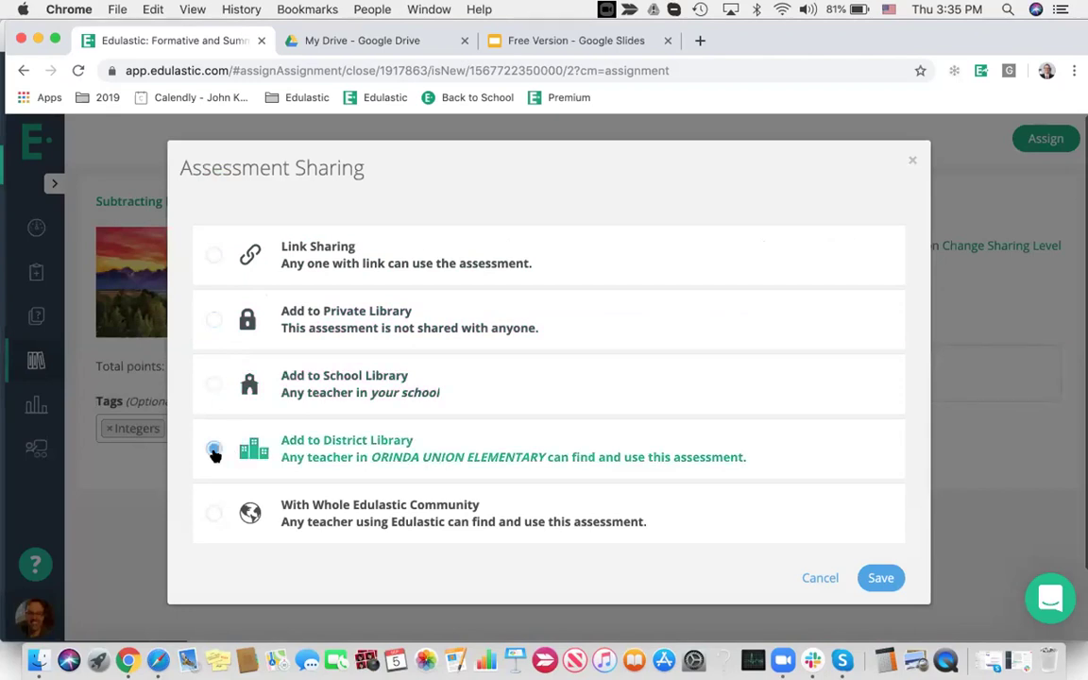
{"action": "left_click", "coordinate": [215, 513]}
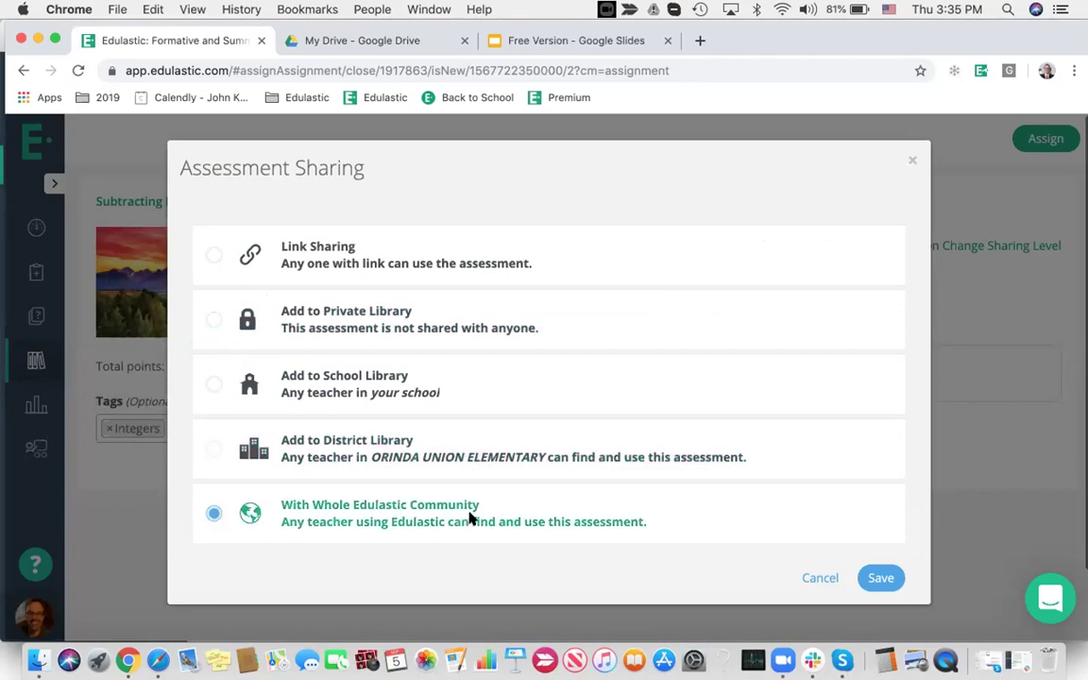
{"action": "left_click", "coordinate": [818, 578]}
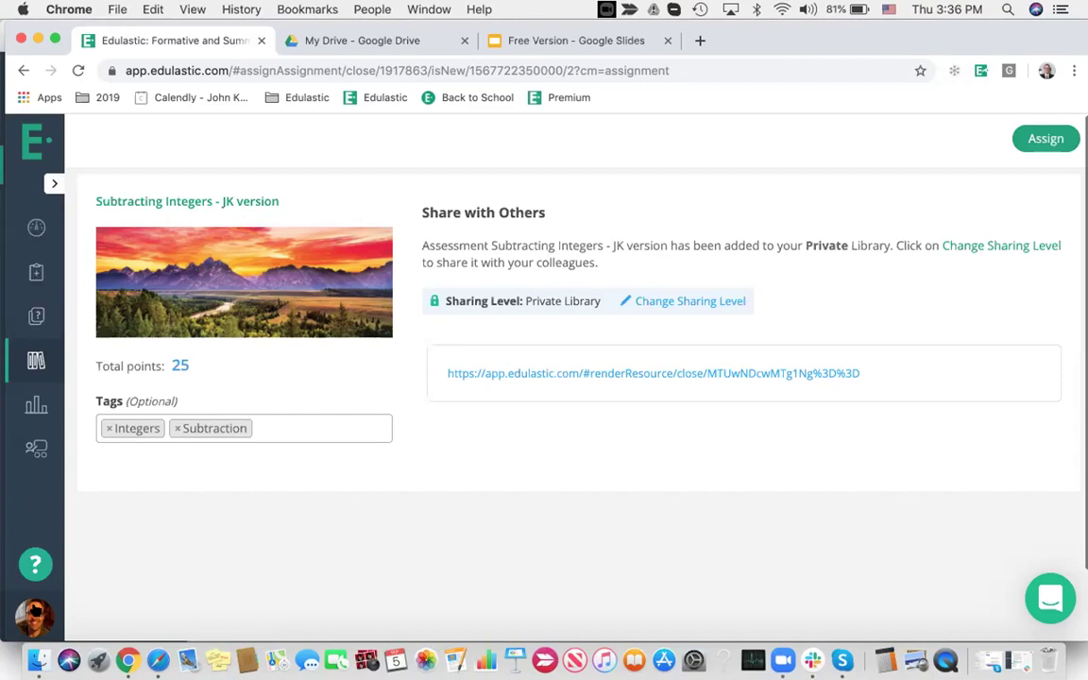
{"action": "left_click", "coordinate": [34, 225]}
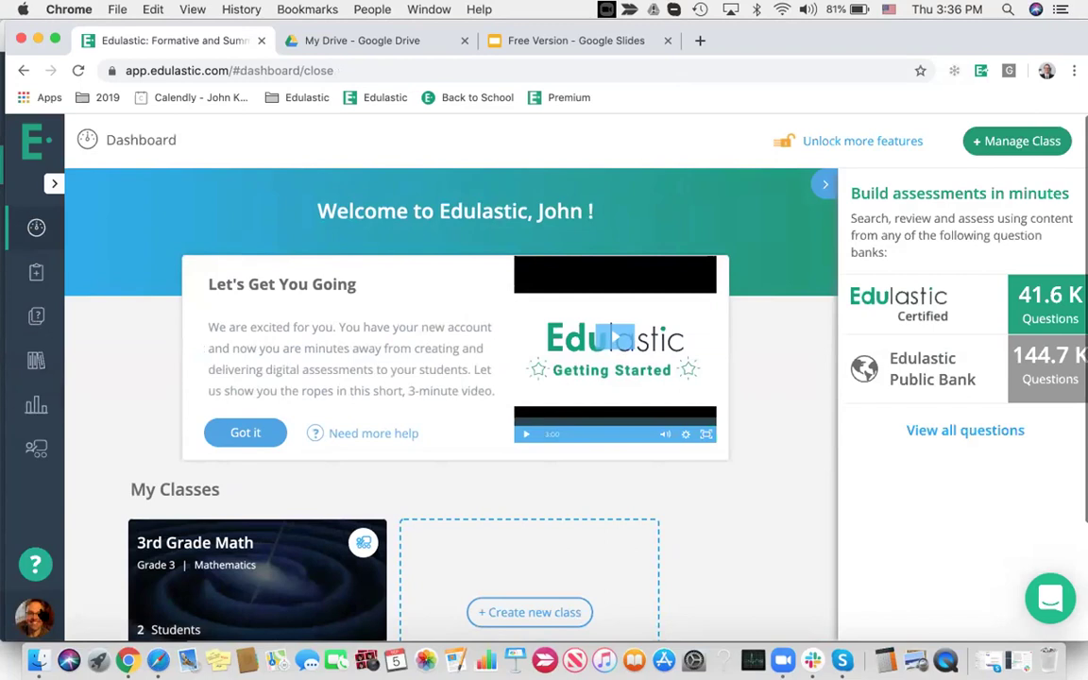
Sign out of the teacher account in Chrome and the student account in Safari
{"action": "mouse_move", "coordinate": [36, 614]}
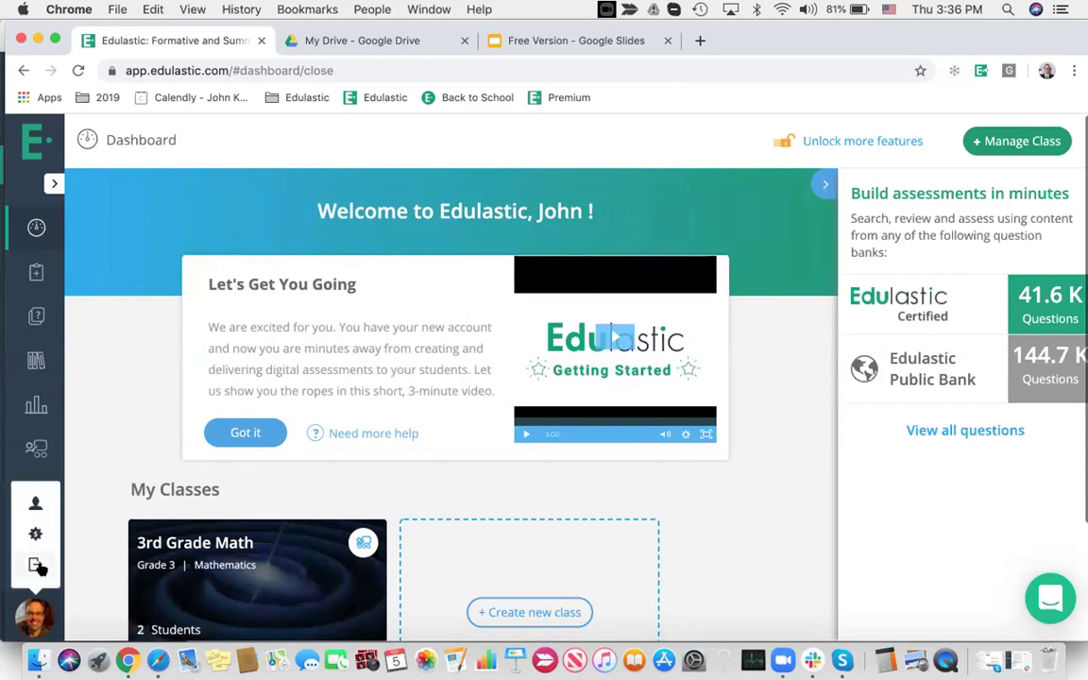
{"action": "left_click", "coordinate": [38, 567]}
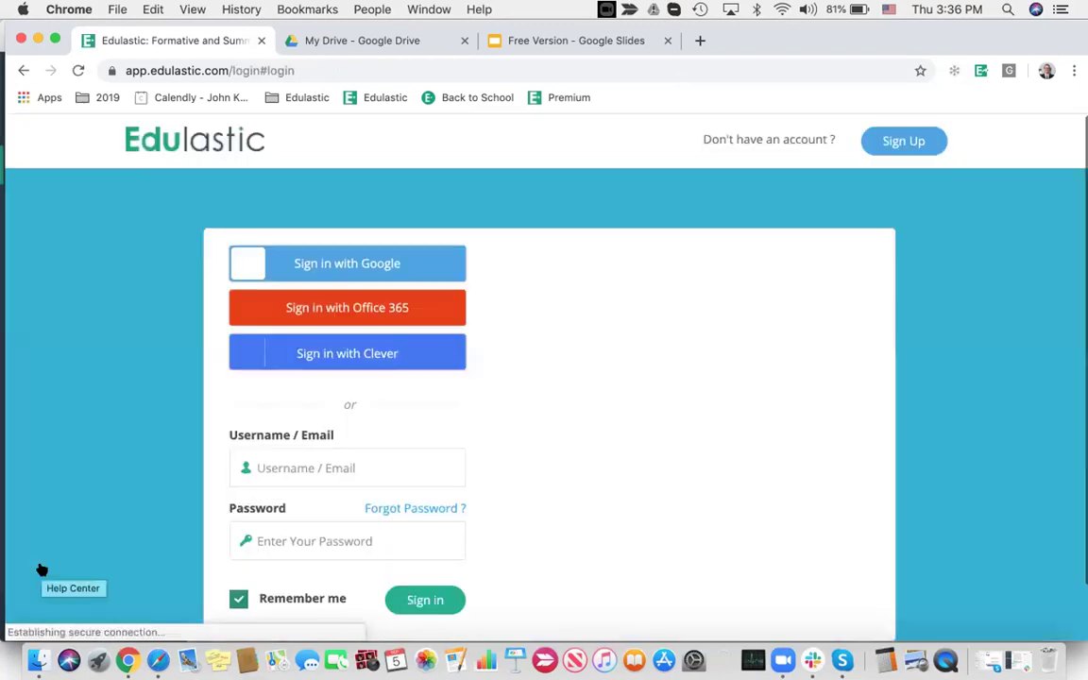
{"action": "left_click", "coordinate": [158, 660]}
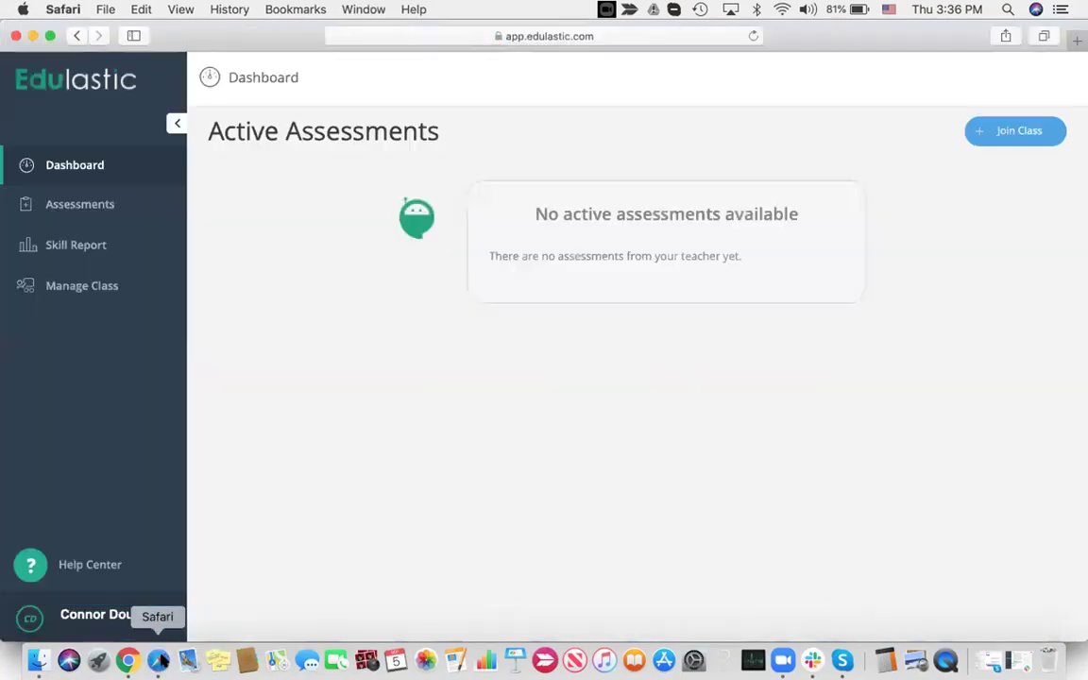
{"action": "left_click", "coordinate": [101, 629]}
{"action": "left_click", "coordinate": [95, 571]}
In Chrome, sign in with the other teacher's username and password
{"action": "left_click", "coordinate": [130, 661]}
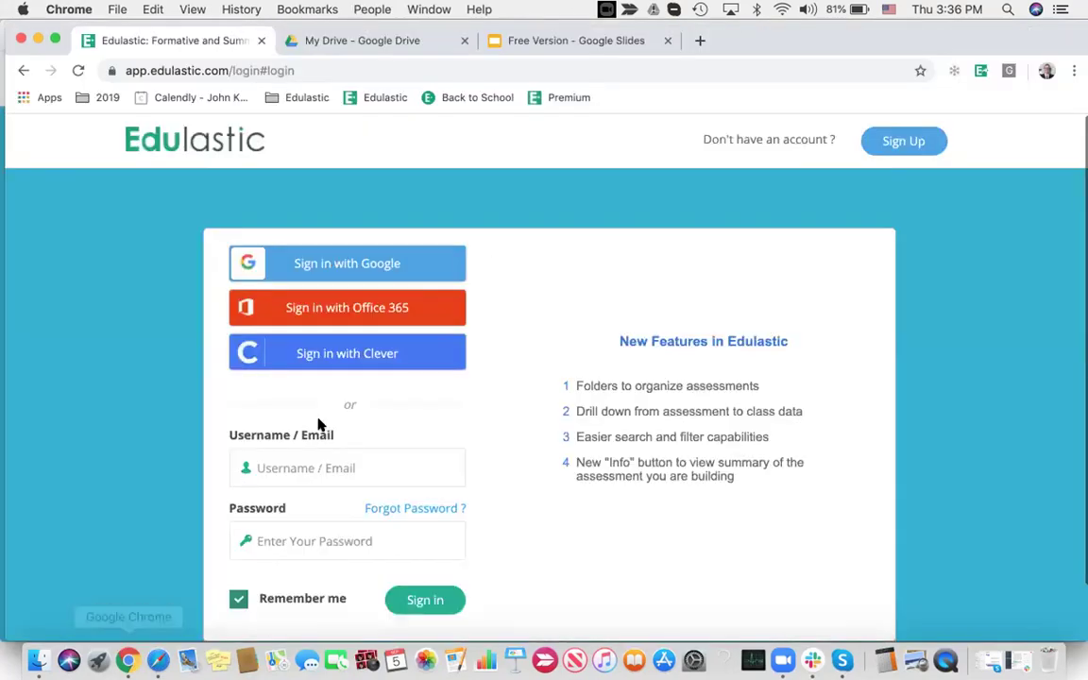
{"action": "left_click", "coordinate": [295, 463]}
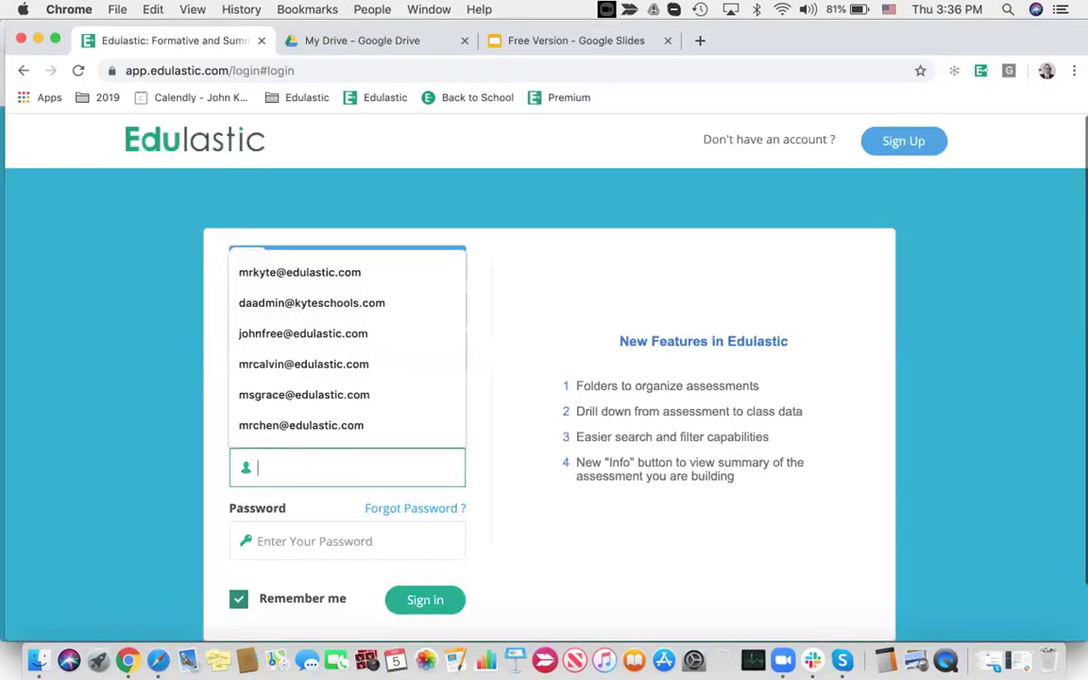
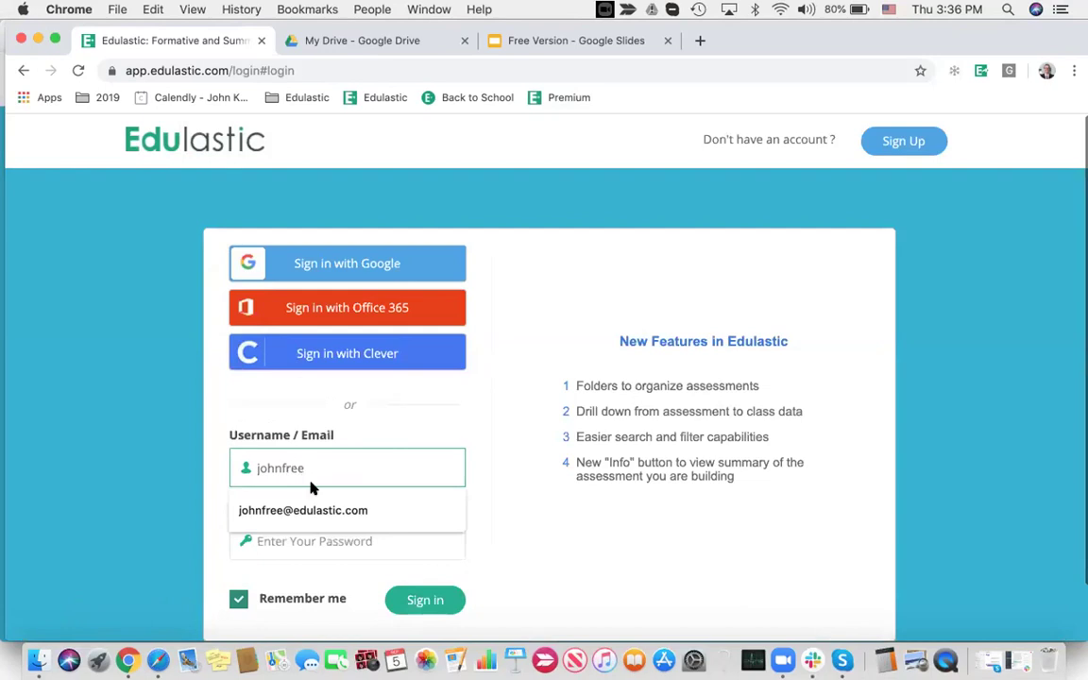
{"action": "left_click", "coordinate": [317, 510]}
{"action": "left_click", "coordinate": [326, 539]}
{"action": "type", "text": "********"}
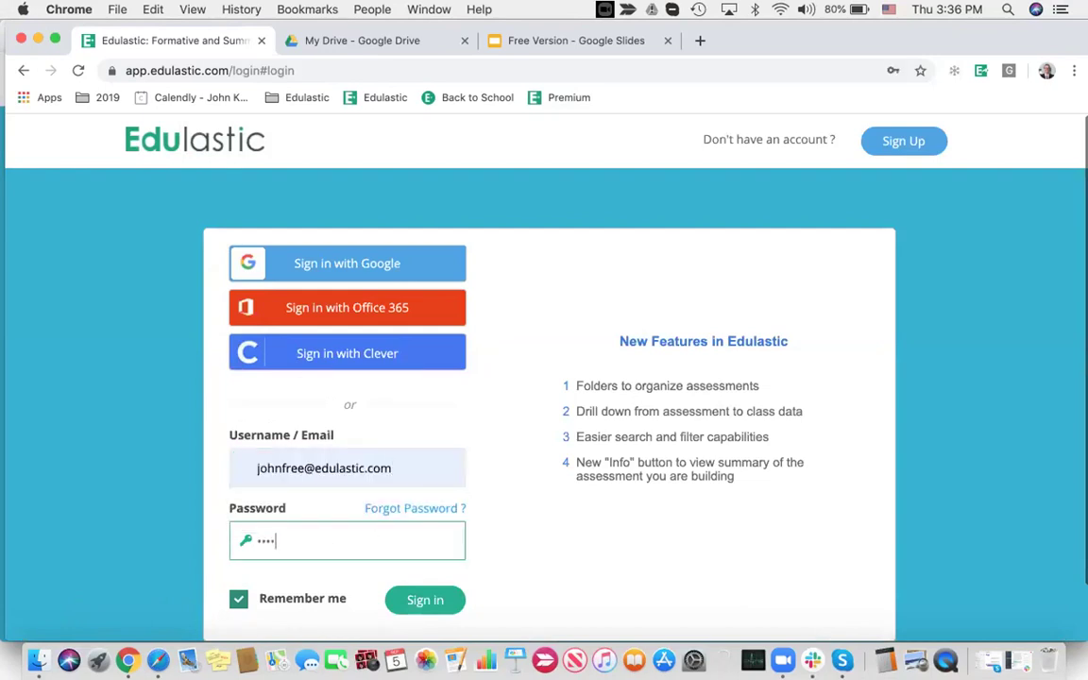
{"action": "key", "text": "Return"}
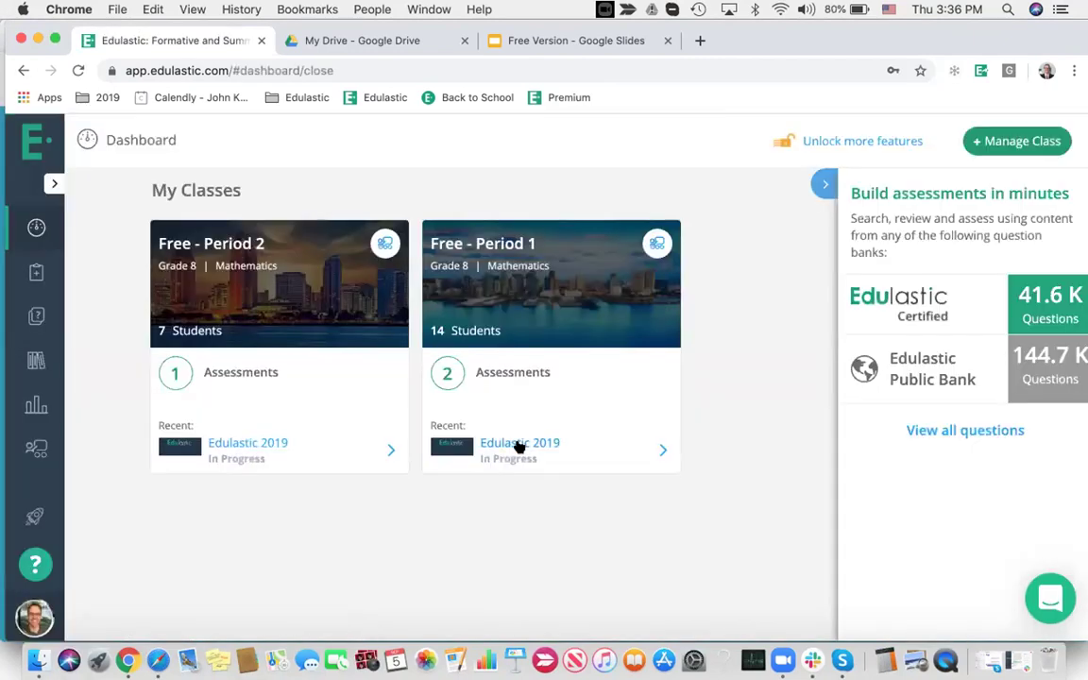
Open the Edulastic 2019 gradebook for Free - Period 1, and sign the student in on Safari with their email and password
{"action": "left_click", "coordinate": [519, 444]}
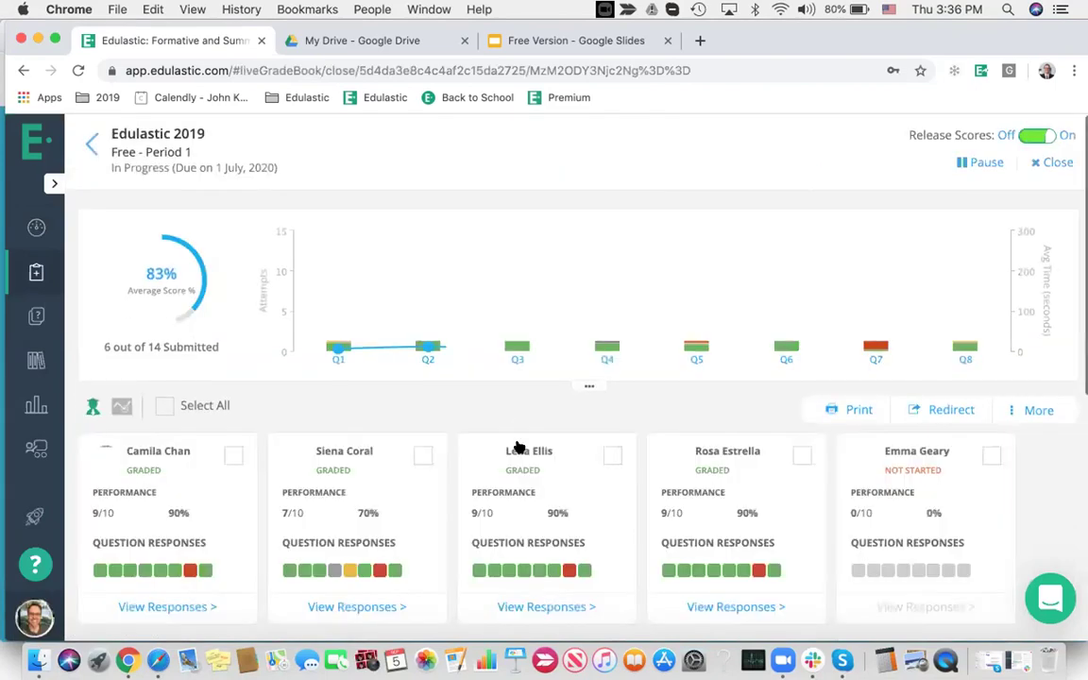
{"action": "scroll", "coordinate": [431, 382], "scroll_direction": "down", "scroll_amount": 1}
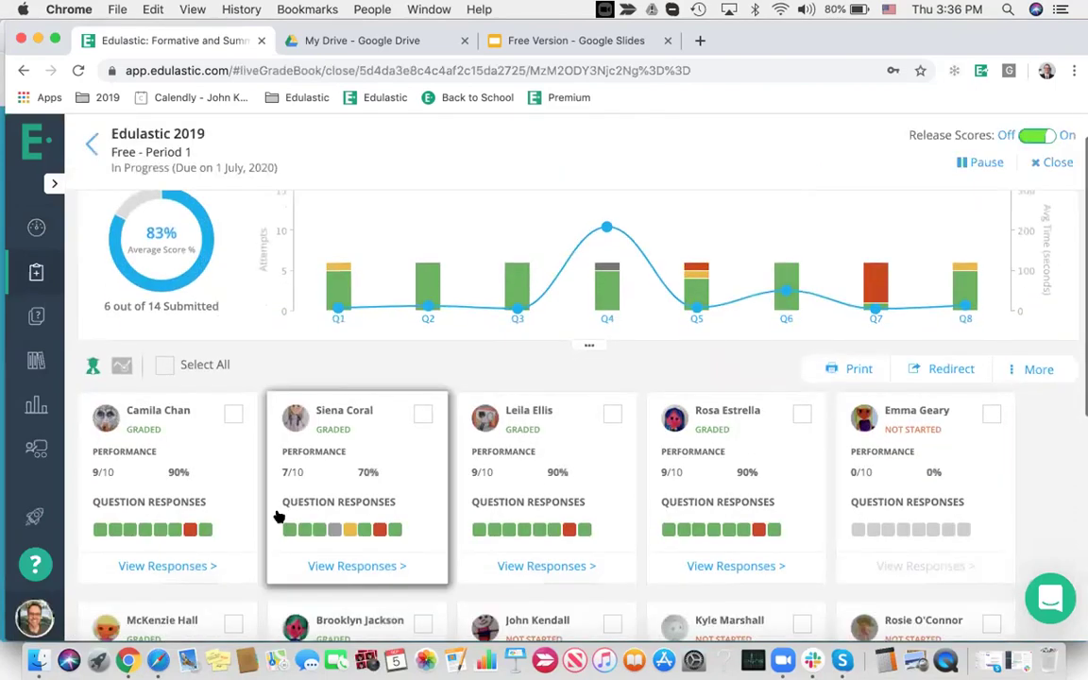
{"action": "left_click", "coordinate": [158, 659]}
{"action": "left_click", "coordinate": [297, 403]}
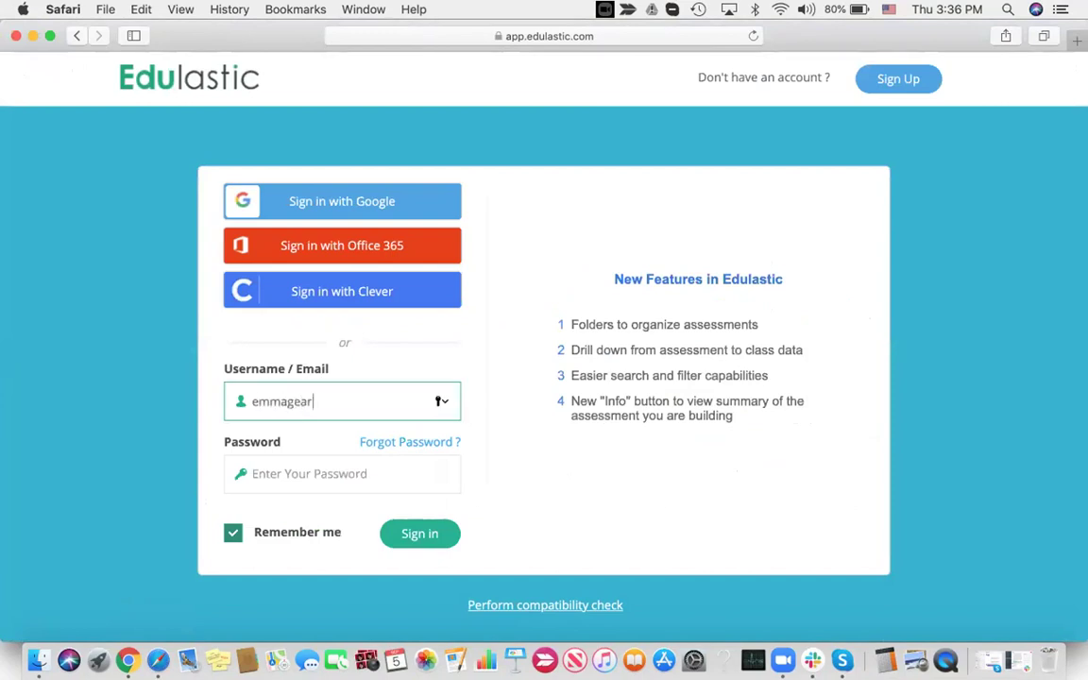
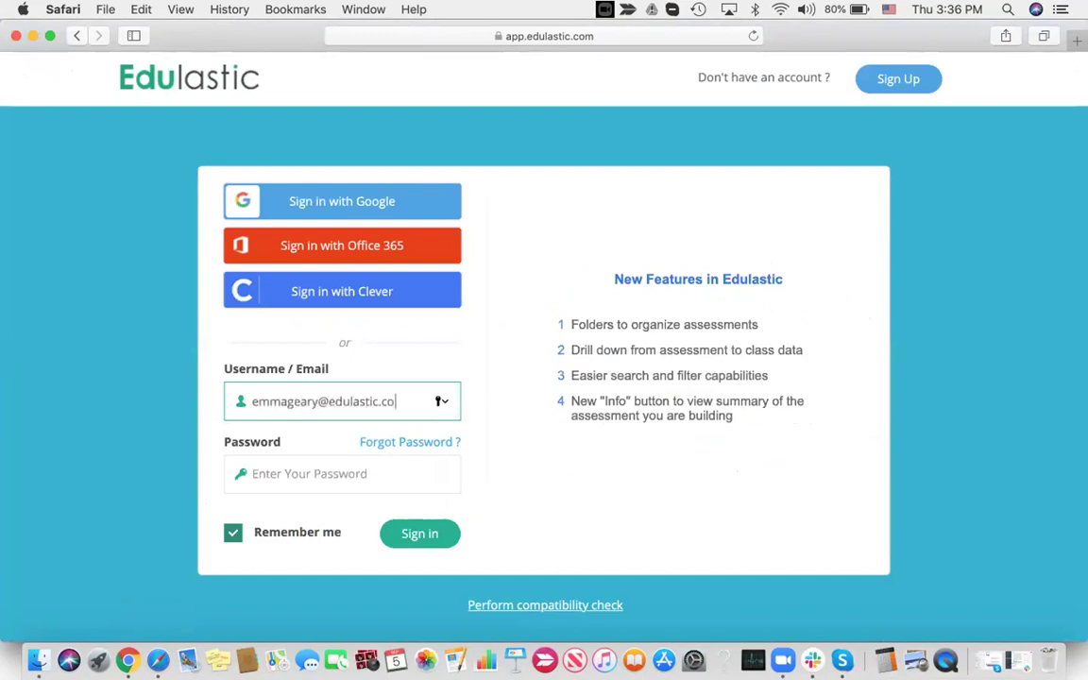
{"action": "left_click", "coordinate": [324, 474]}
{"action": "type", "text": "•••••••"}
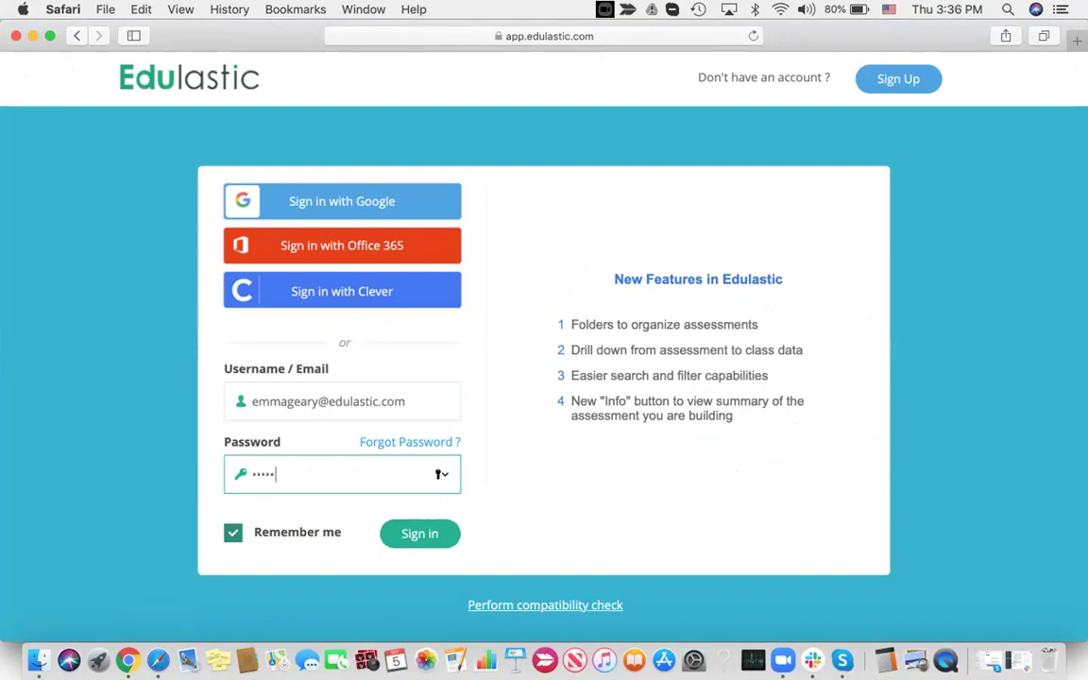
{"action": "key", "text": "Return"}
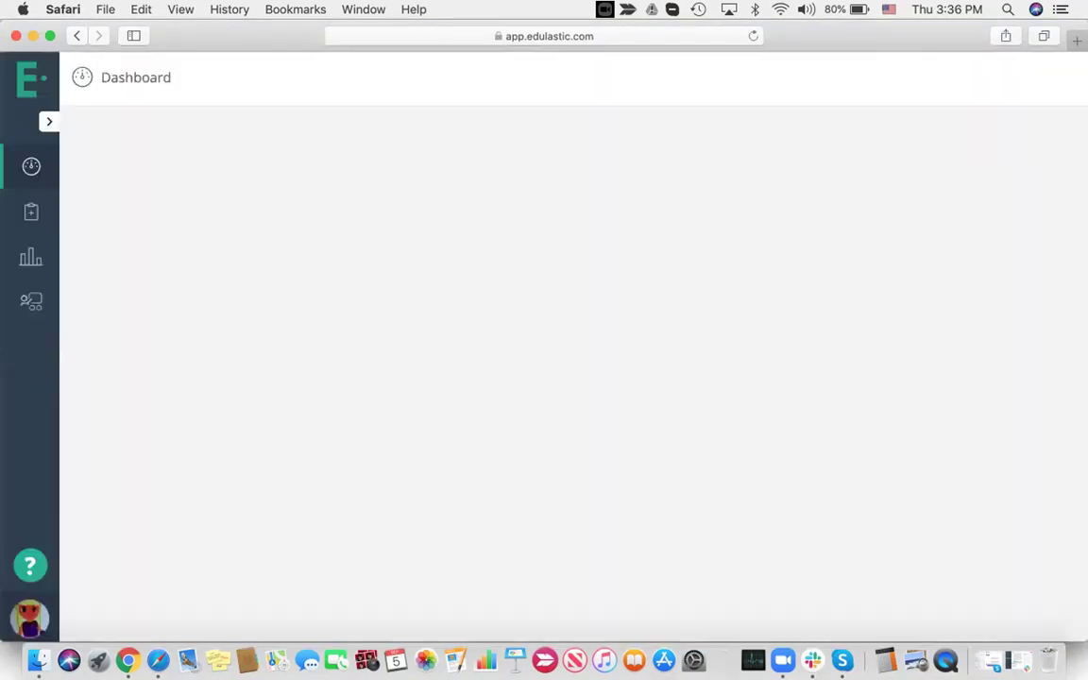
{"action": "left_click", "coordinate": [128, 660]}
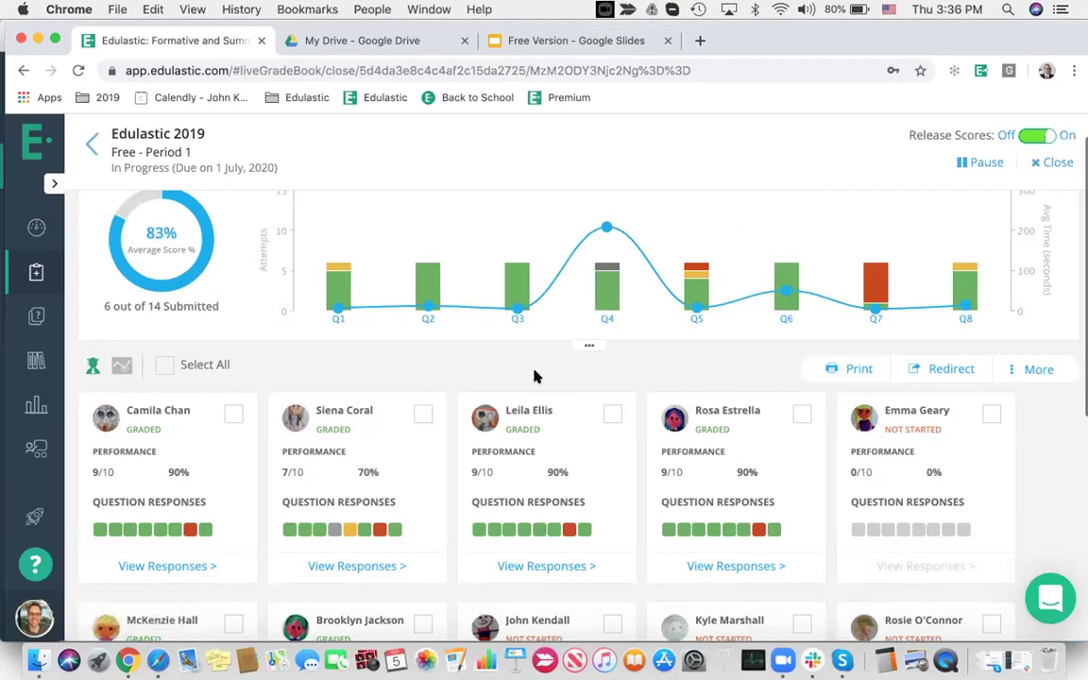
Look over the gradebook, then bring up the student's Safari dashboard showing Edulastic 2019 Not Started
{"action": "scroll", "coordinate": [534, 377], "scroll_direction": "up", "scroll_amount": 2}
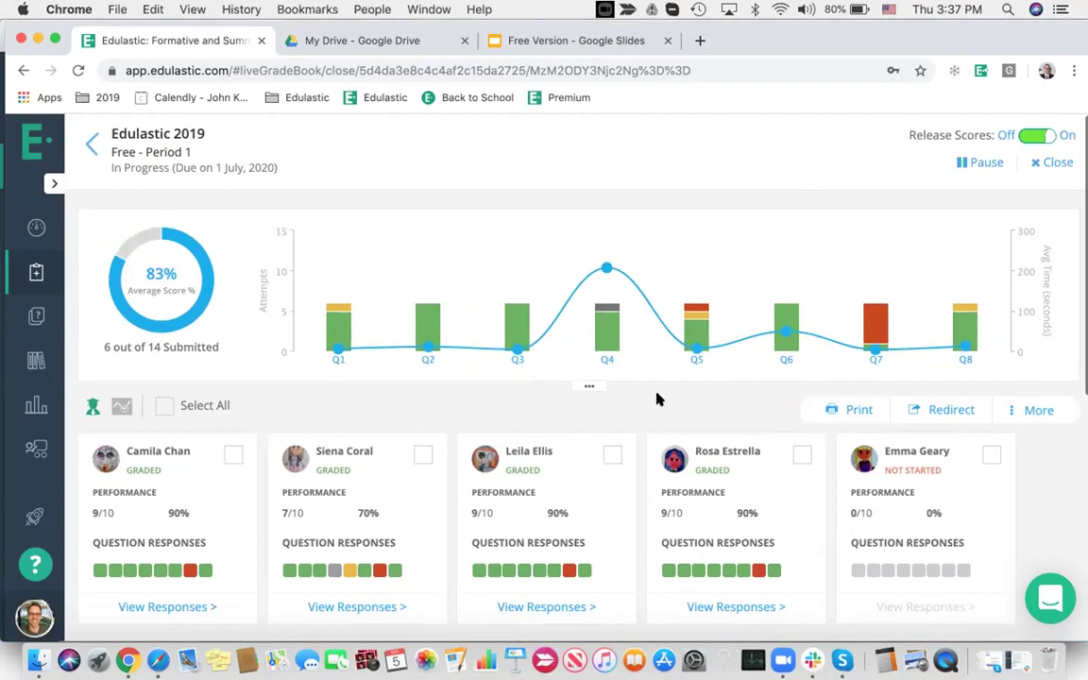
{"action": "scroll", "coordinate": [718, 406], "scroll_direction": "down", "scroll_amount": 2}
{"action": "scroll", "coordinate": [718, 405], "scroll_direction": "up", "scroll_amount": 2}
{"action": "scroll", "coordinate": [478, 430], "scroll_direction": "down", "scroll_amount": 5}
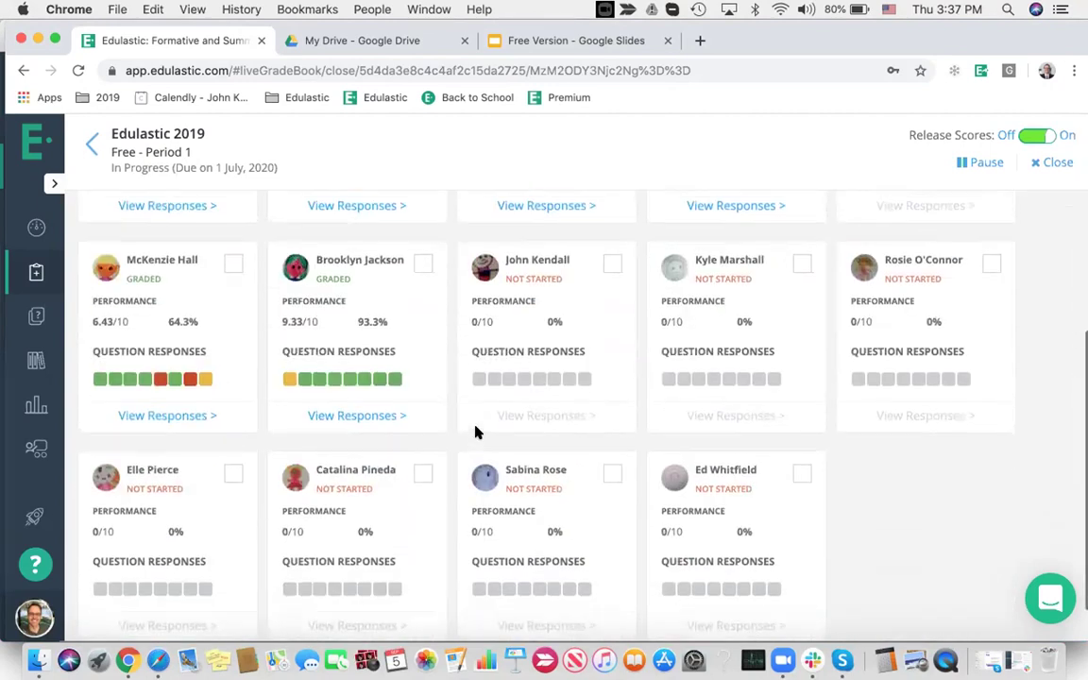
{"action": "scroll", "coordinate": [476, 430], "scroll_direction": "up", "scroll_amount": 3}
{"action": "scroll", "coordinate": [476, 431], "scroll_direction": "up", "scroll_amount": 3}
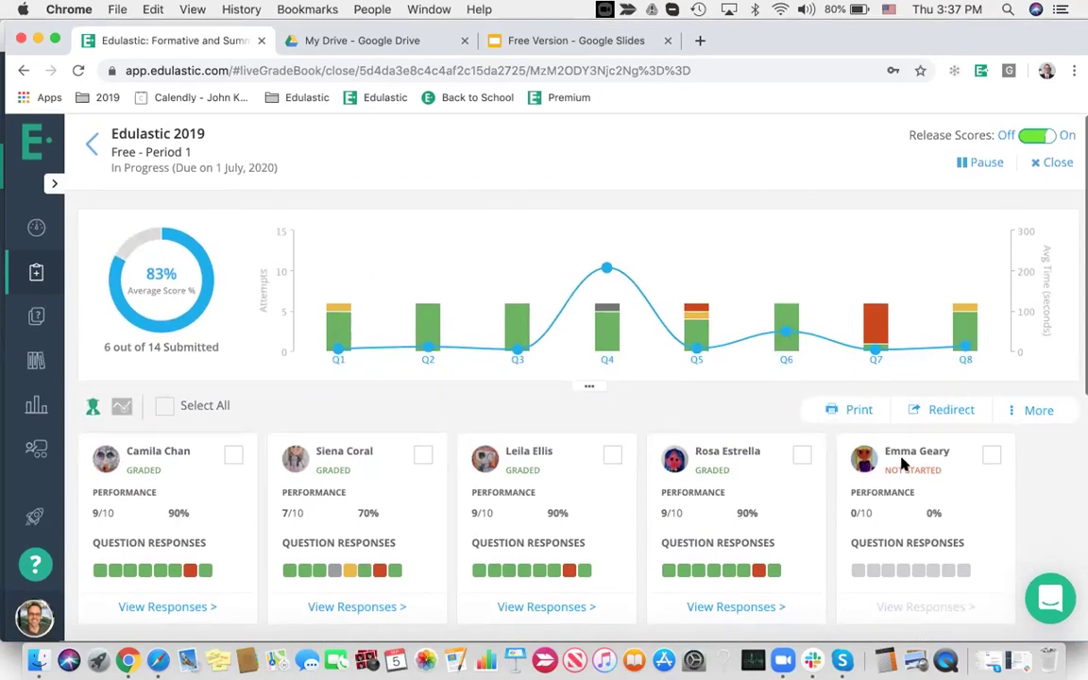
{"action": "left_click", "coordinate": [158, 660]}
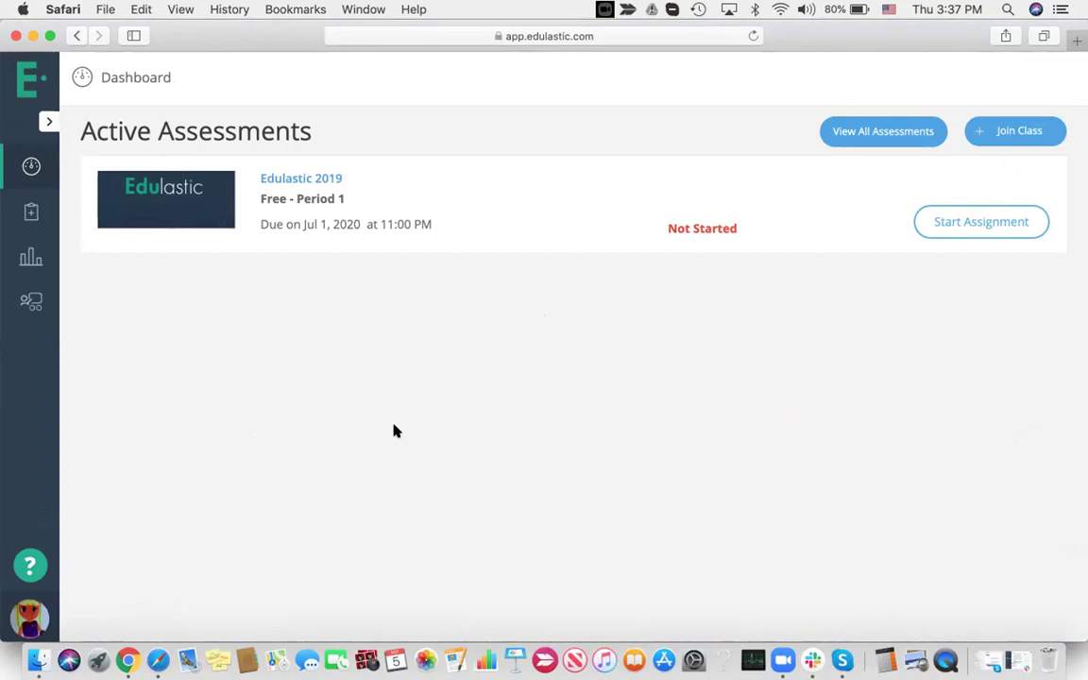
Start the assignment and label the boxes Gravitational energy (right) and Chemical energy (left)
{"action": "left_click", "coordinate": [952, 220]}
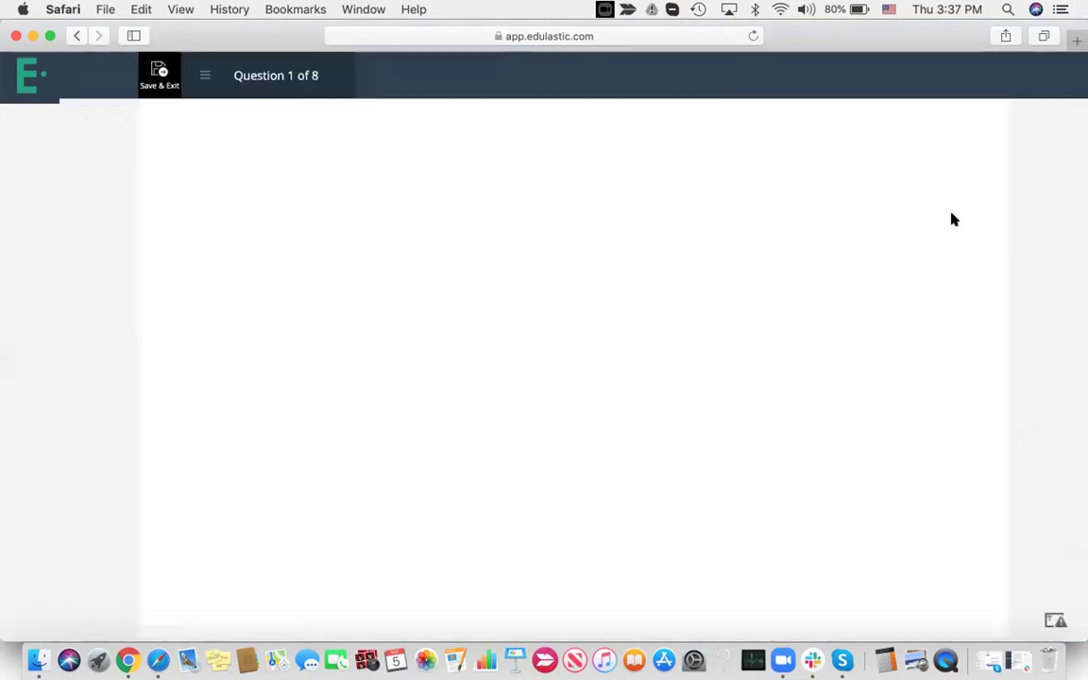
{"action": "left_click_drag", "start_coordinate": [285, 214], "coordinate": [823, 366]}
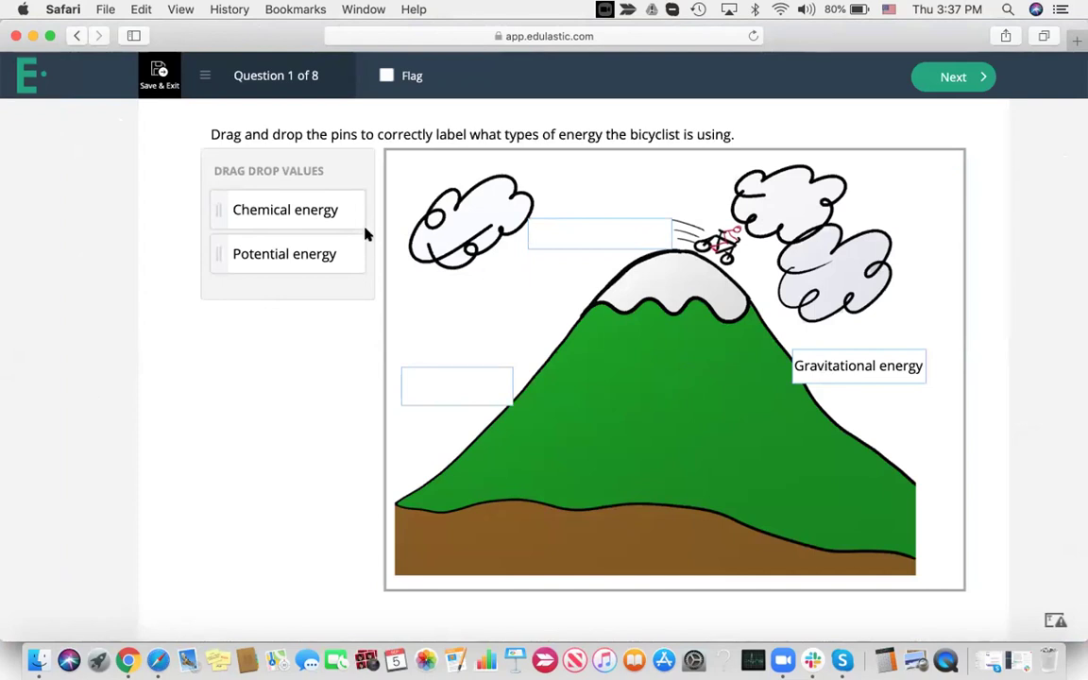
{"action": "left_click_drag", "start_coordinate": [316, 212], "coordinate": [611, 220]}
On question 2, label the photosynthesis diagram Sunlight, Oxygen, Carbon Dioxide and Water
{"action": "left_click", "coordinate": [955, 76]}
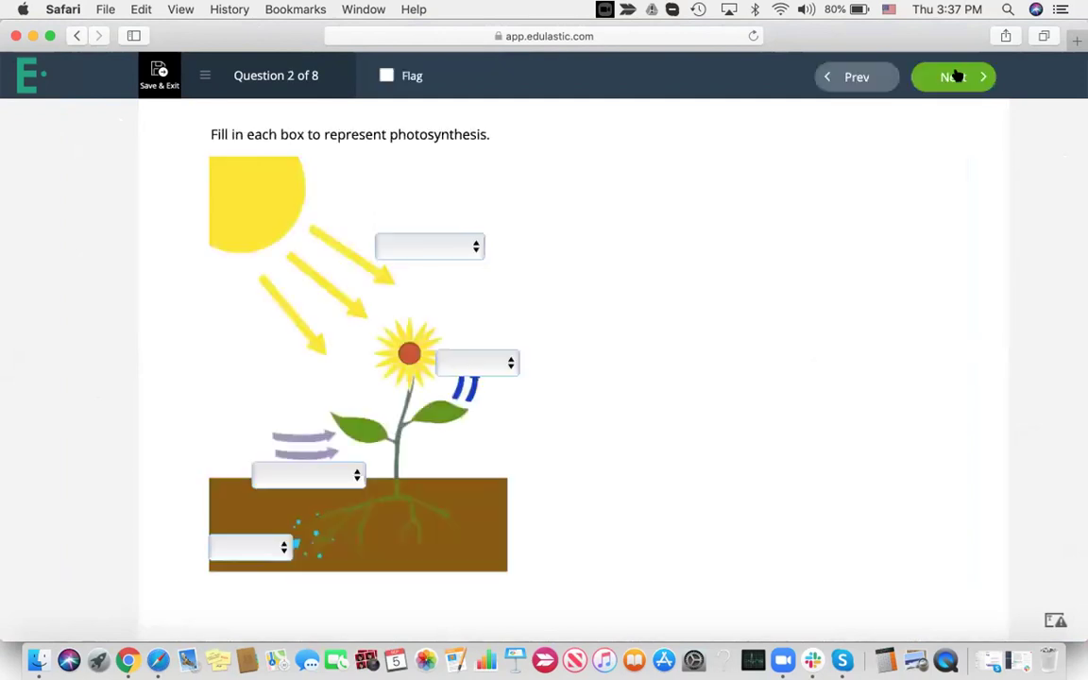
{"action": "left_click", "coordinate": [427, 241]}
{"action": "left_click", "coordinate": [430, 260]}
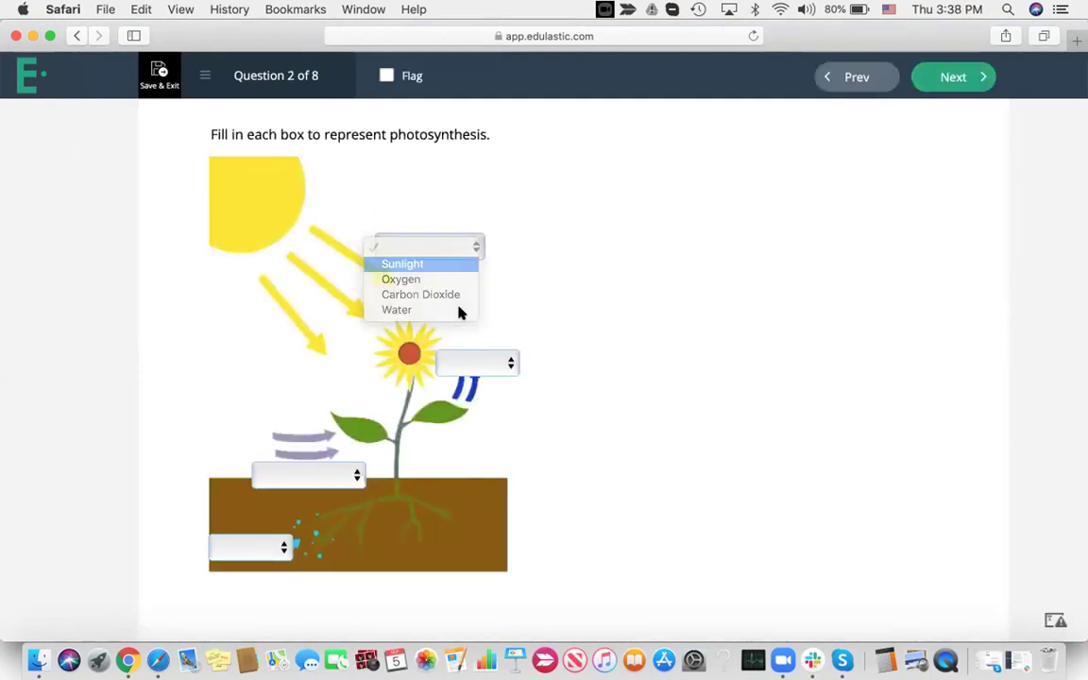
{"action": "left_click", "coordinate": [479, 363]}
{"action": "left_click", "coordinate": [493, 396]}
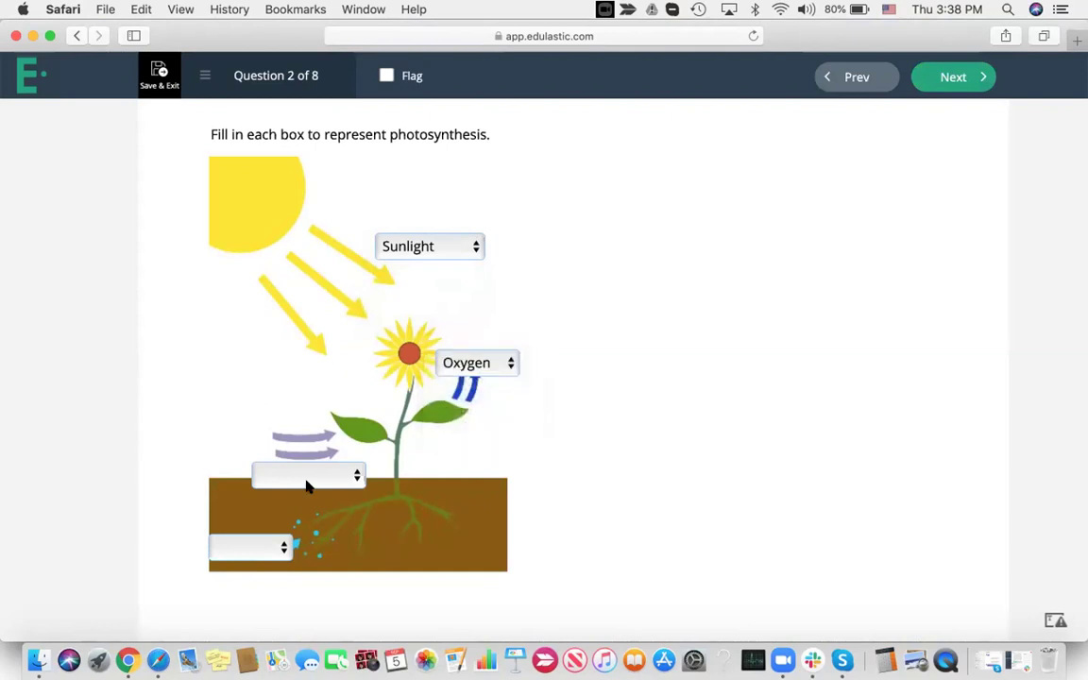
{"action": "left_click", "coordinate": [306, 486]}
{"action": "left_click", "coordinate": [276, 520]}
{"action": "left_click", "coordinate": [256, 547]}
{"action": "left_click", "coordinate": [256, 612]}
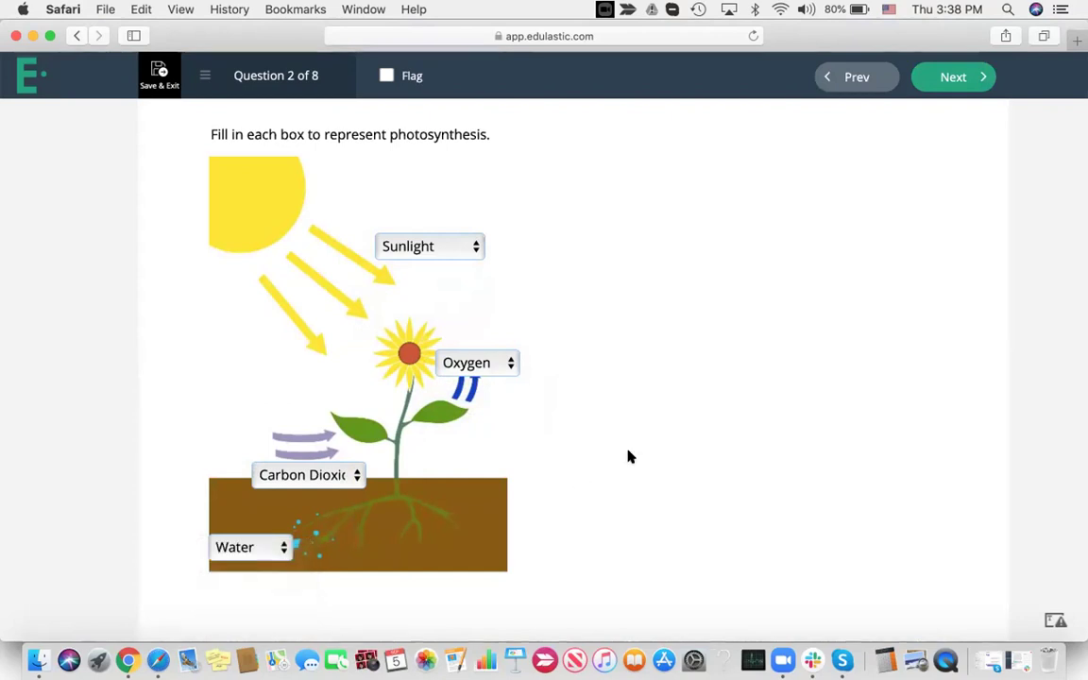
On question 3, plot Line A through (-2,2) and (3,3), then go to question 4
{"action": "left_click", "coordinate": [950, 77]}
{"action": "left_click", "coordinate": [280, 224]}
{"action": "left_click", "coordinate": [490, 355]}
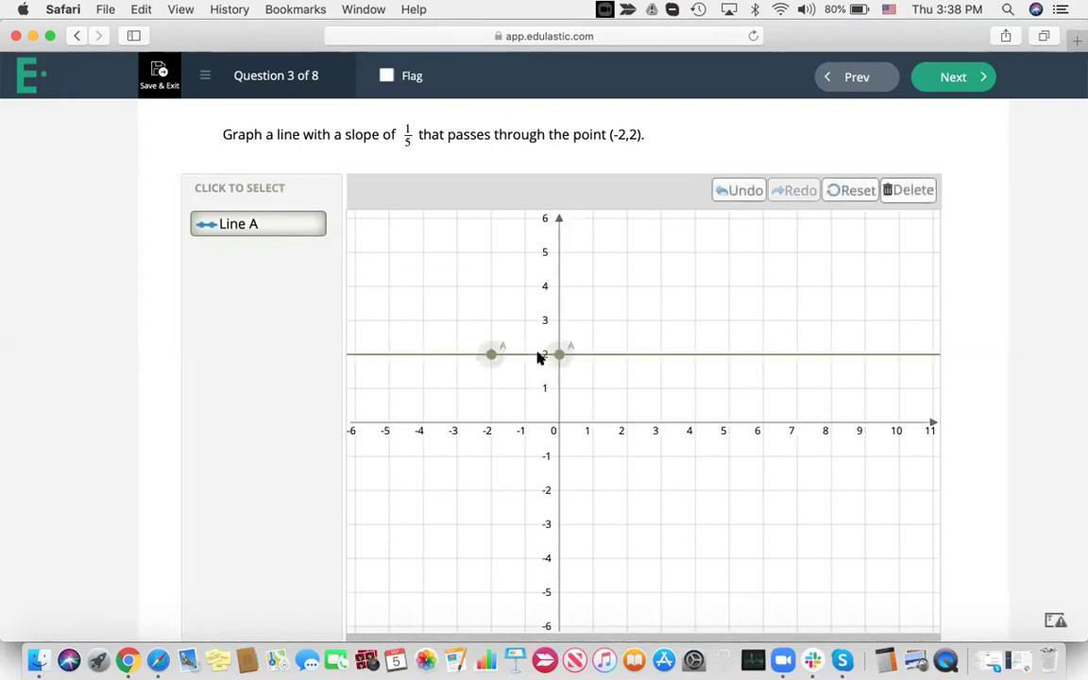
{"action": "left_click", "coordinate": [660, 321]}
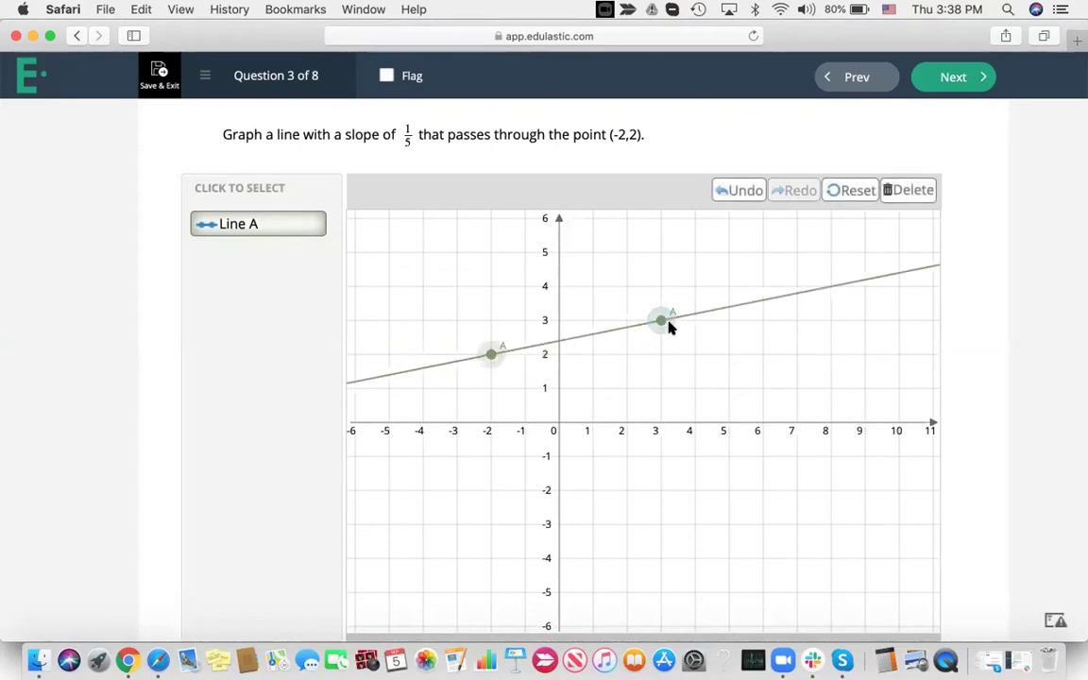
{"action": "left_click", "coordinate": [938, 78]}
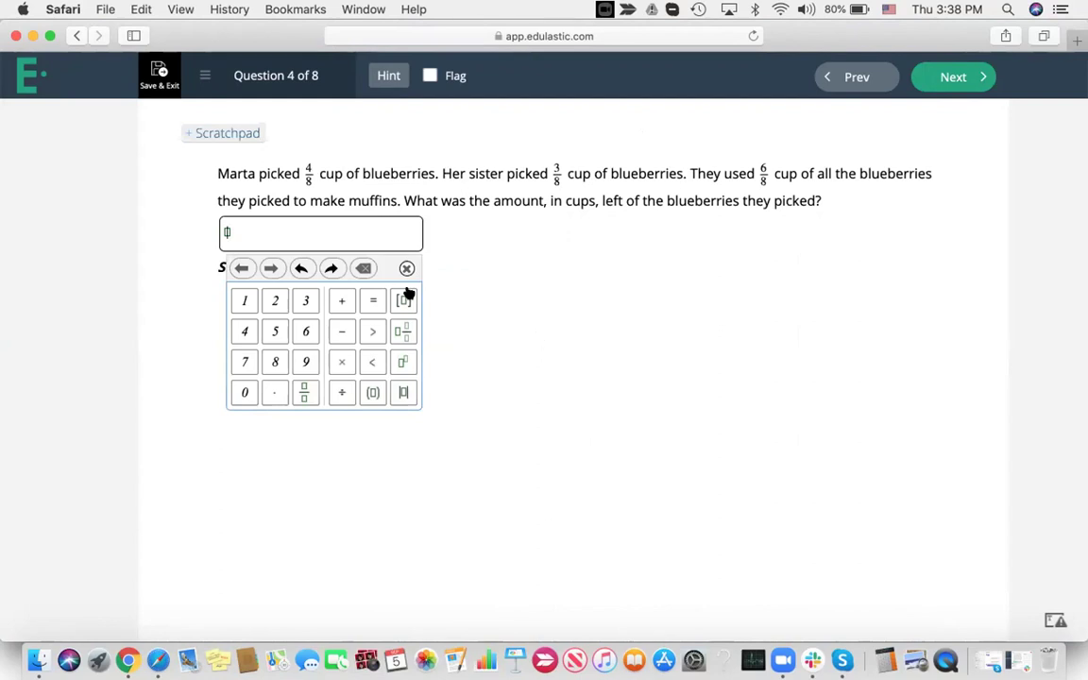
Open the scratchpad over the blueberries fraction question to show work
{"action": "left_click", "coordinate": [240, 136]}
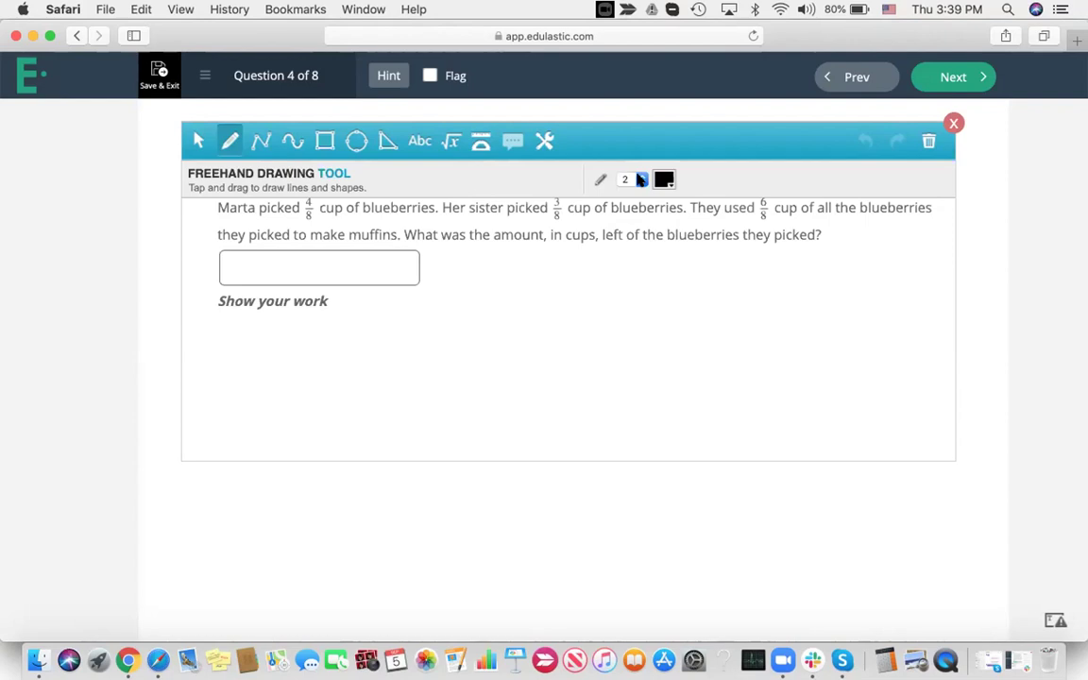
With pen width 4 and text size 20, write how much each sister picked (7/8 and 3/8 cup)
{"action": "left_click", "coordinate": [642, 180]}
{"action": "left_click", "coordinate": [633, 193]}
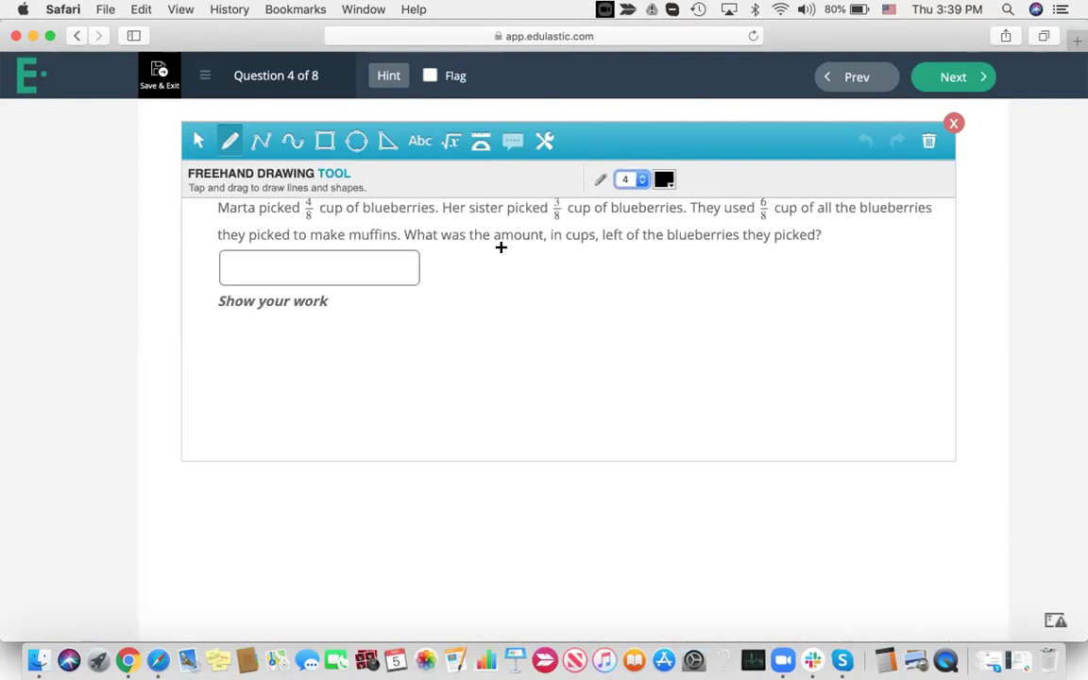
{"action": "left_click", "coordinate": [421, 138]}
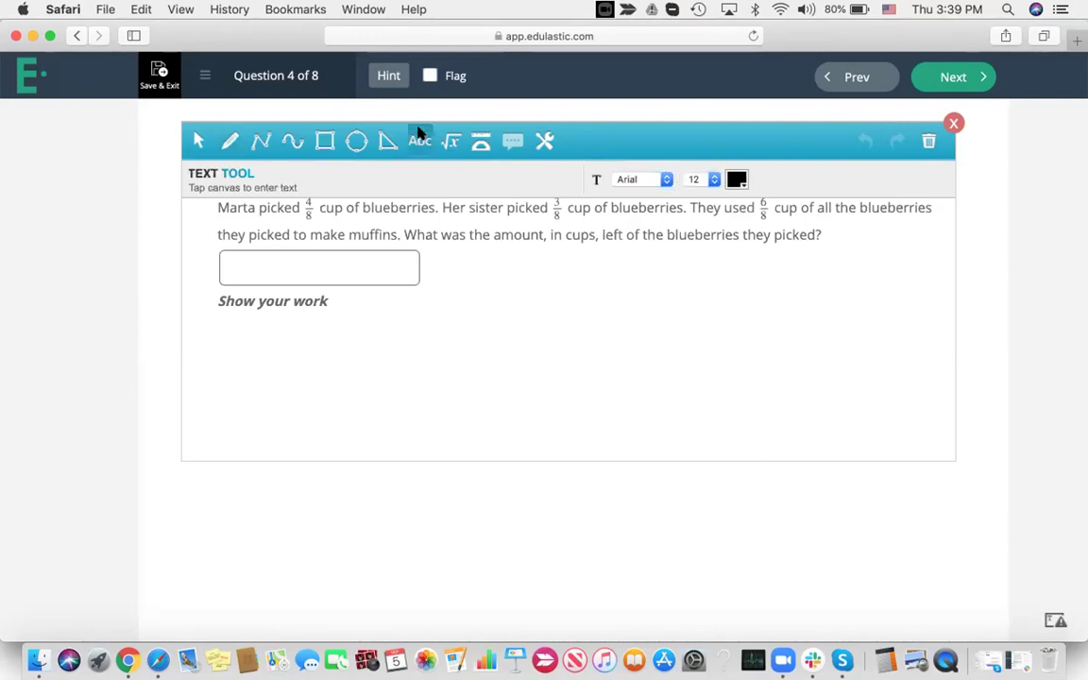
{"action": "left_click", "coordinate": [710, 180]}
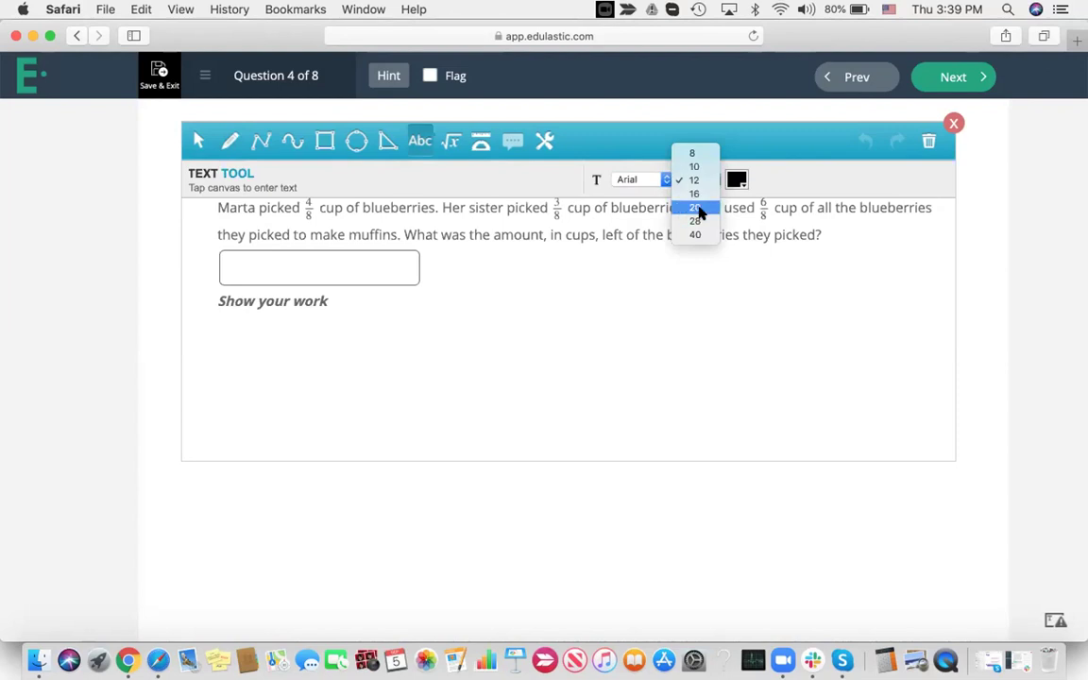
{"action": "left_click", "coordinate": [696, 207]}
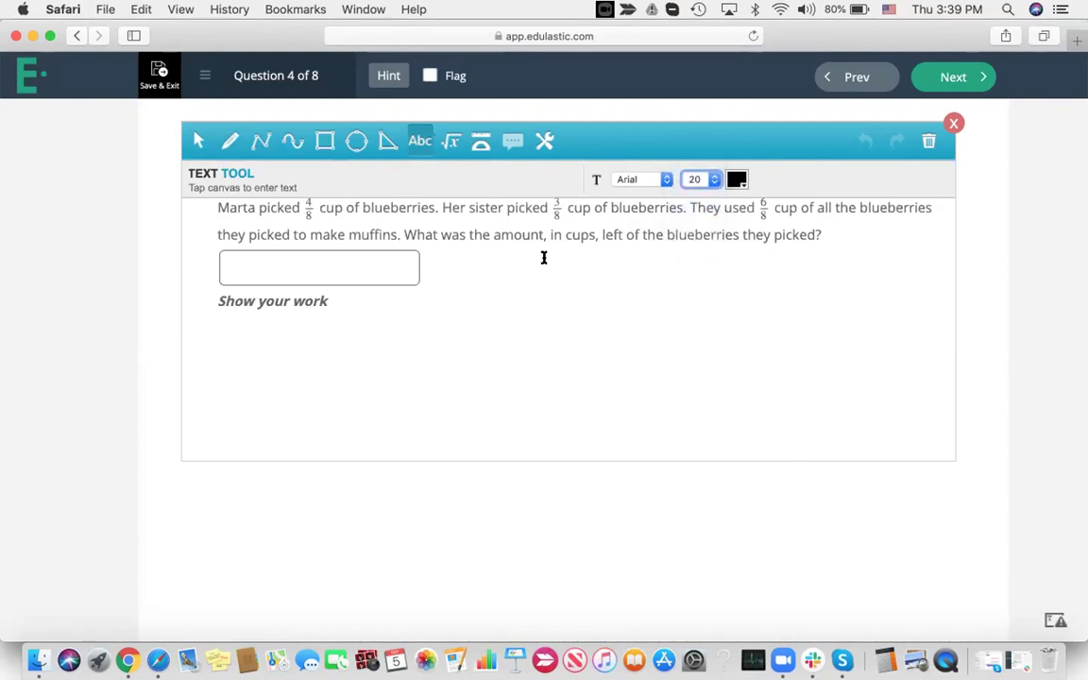
{"action": "left_click", "coordinate": [486, 273]}
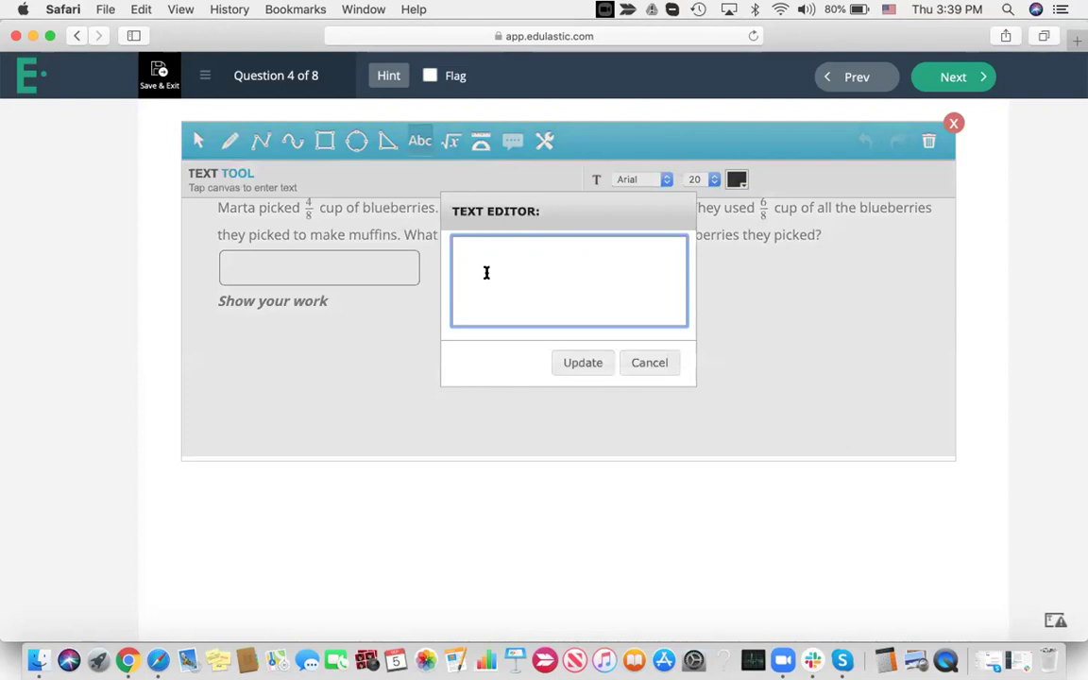
{"action": "type", "text": "marta and her sister pricked"}
{"action": "key", "text": "BackSpace"}
{"action": "key", "text": "BackSpace"}
{"action": "key", "text": "BackSpace"}
{"action": "key", "text": "BackSpace"}
{"action": "key", "text": "BackSpace"}
{"action": "key", "text": "BackSpace"}
{"action": "type", "text": "icked"}
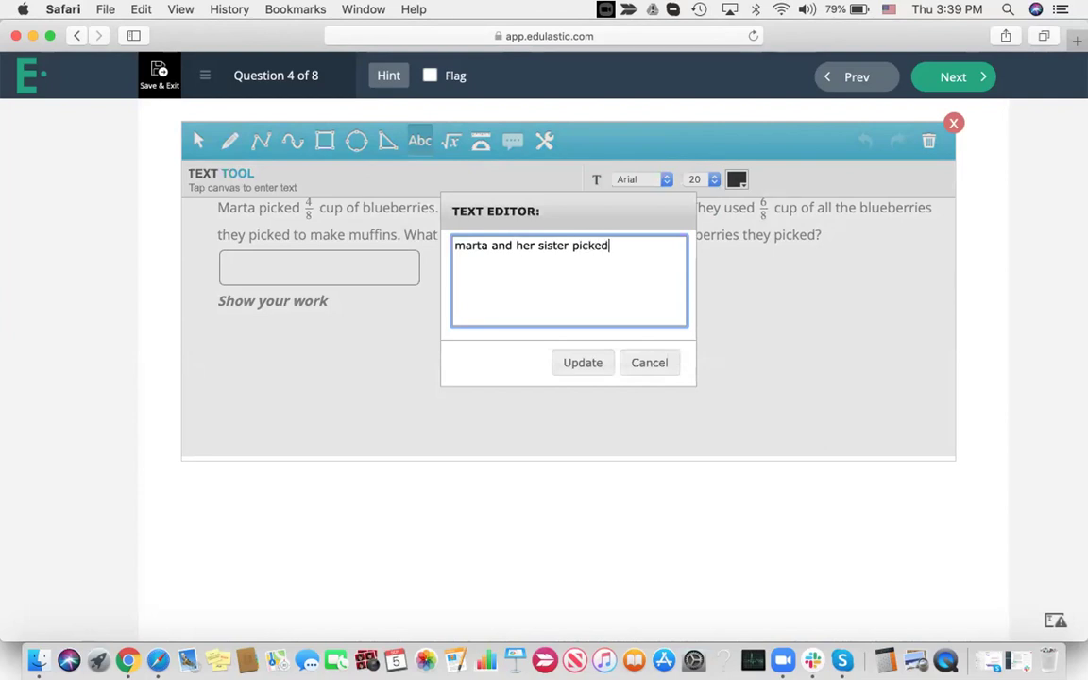
{"action": "type", "text": " bluebemarta picked "}
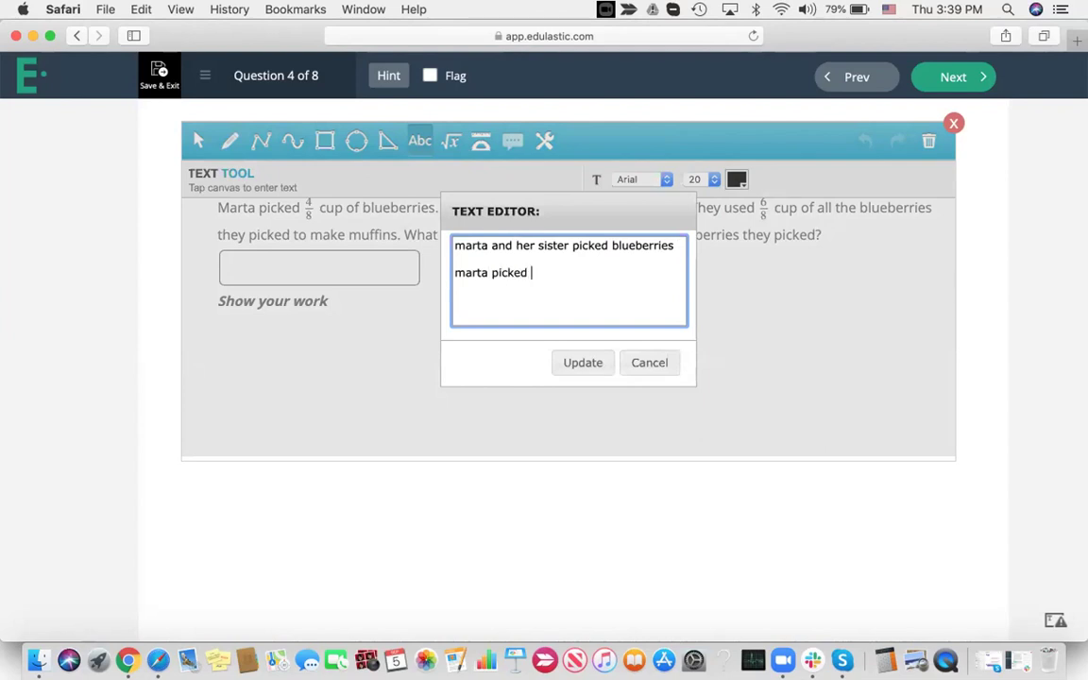
{"action": "type", "text": "7/4/8 cup her siste"}
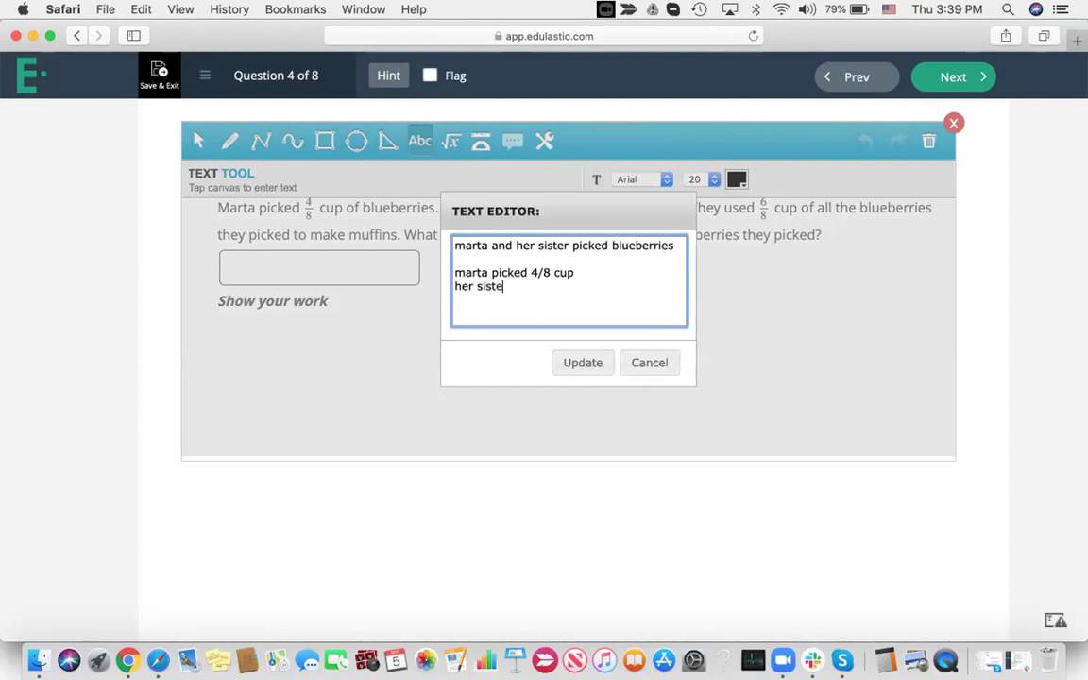
{"action": "type", "text": "r picked 7"}
{"action": "key", "text": "BackSpace"}
{"action": "type", "text": "3/8 cup"}
Add lines '7/8 total', 'They used 6/8 for baking', '1/8 remains' and move the notes right
{"action": "key", "text": "Return"}
{"action": "type", "text": "7/8 total"}
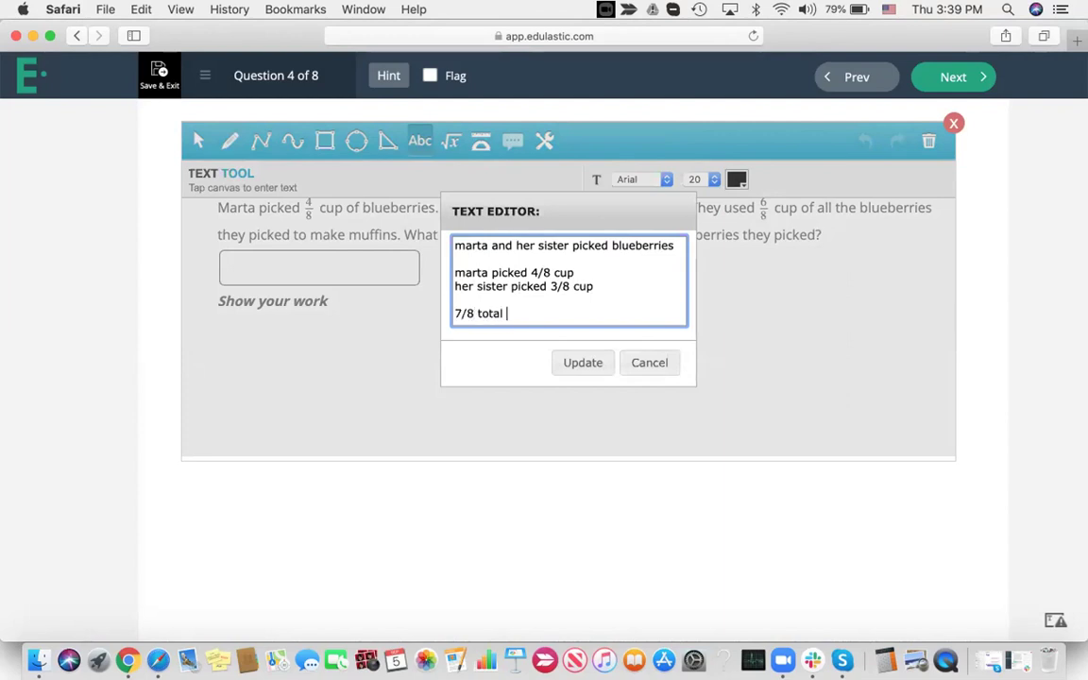
{"action": "key", "text": "Return"}
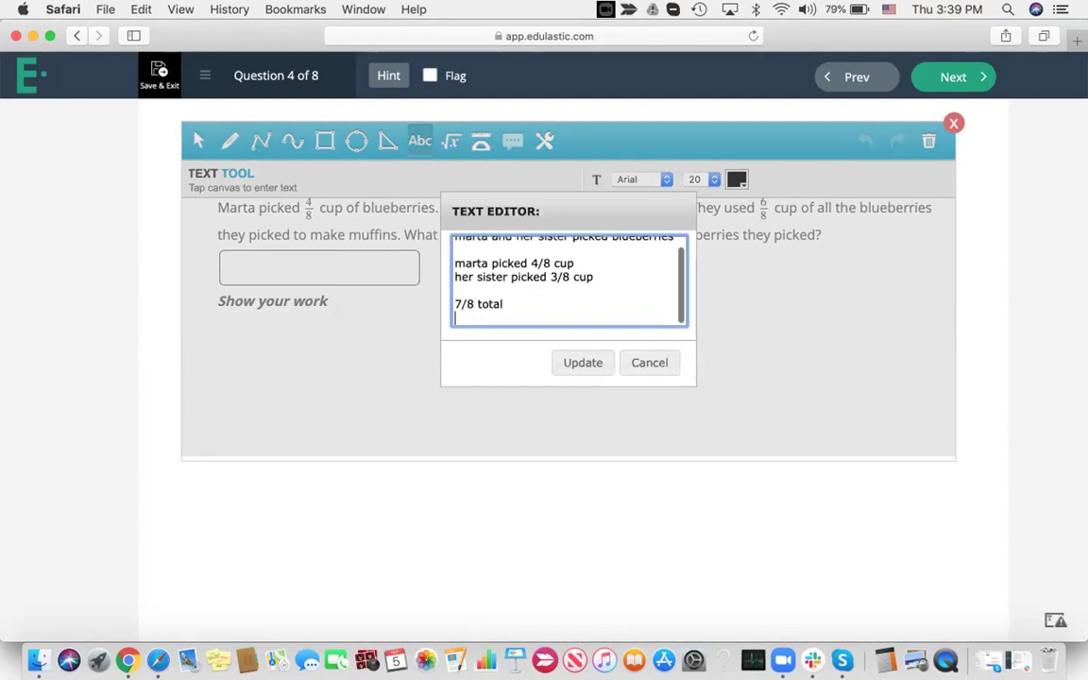
{"action": "type", "text": "They used 6/8 for baking"}
{"action": "key", "text": "Return"}
{"action": "type", "text": "1/8 remains"}
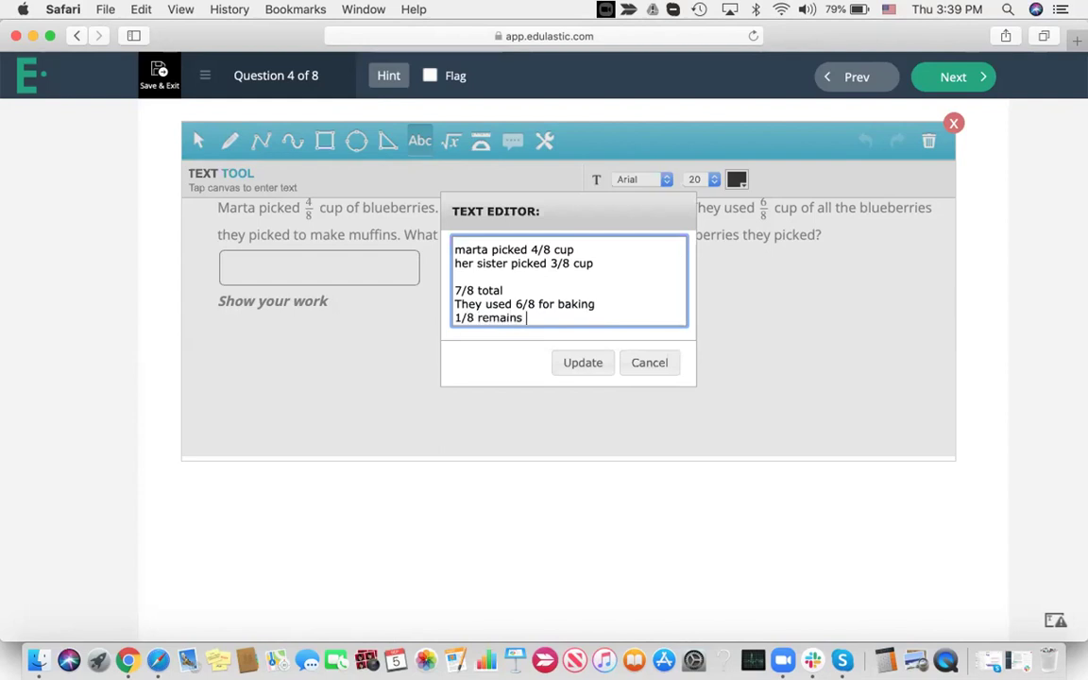
{"action": "left_click", "coordinate": [596, 360]}
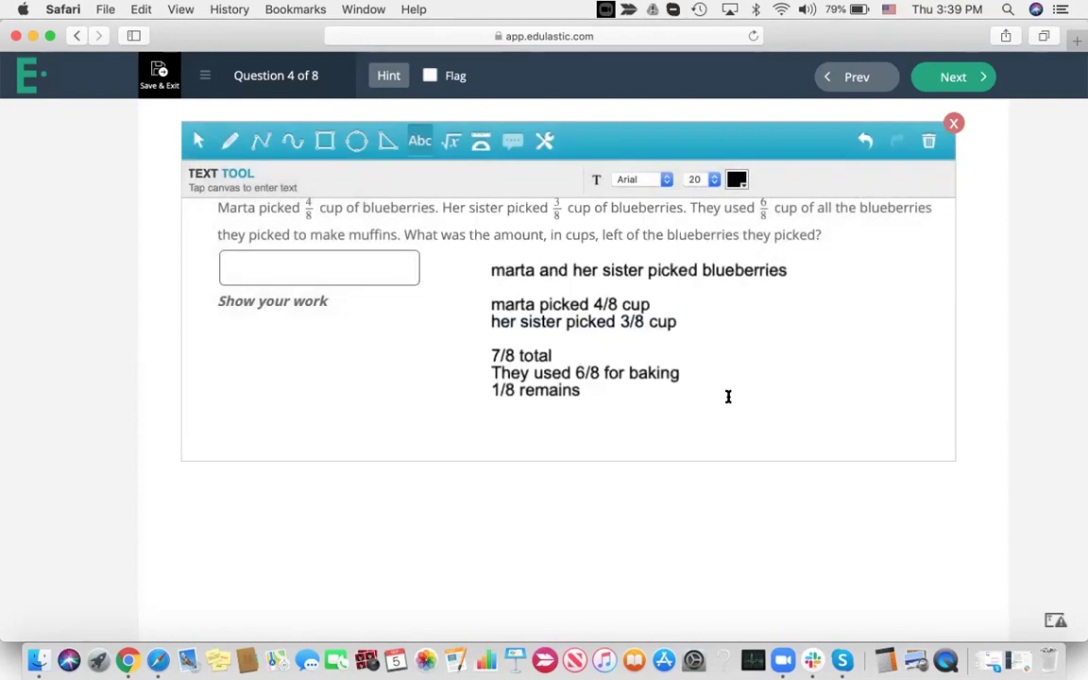
{"action": "left_click_drag", "start_coordinate": [565, 301], "coordinate": [622, 312]}
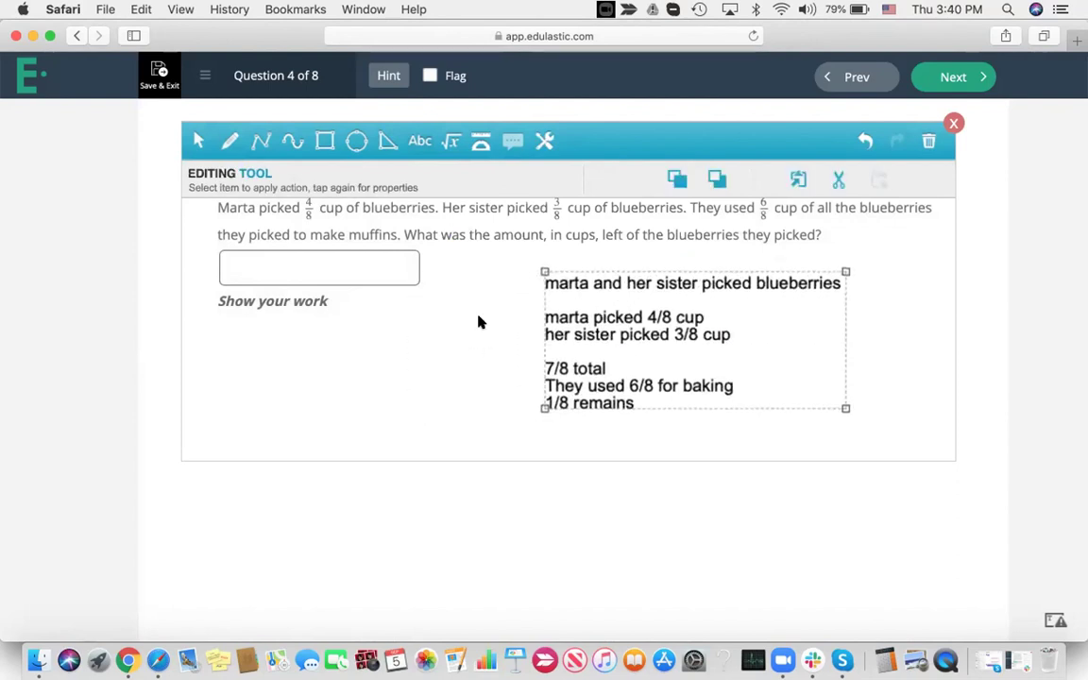
Circle the worked answer with an orange freehand loop at pen width 4
{"action": "left_click", "coordinate": [231, 140]}
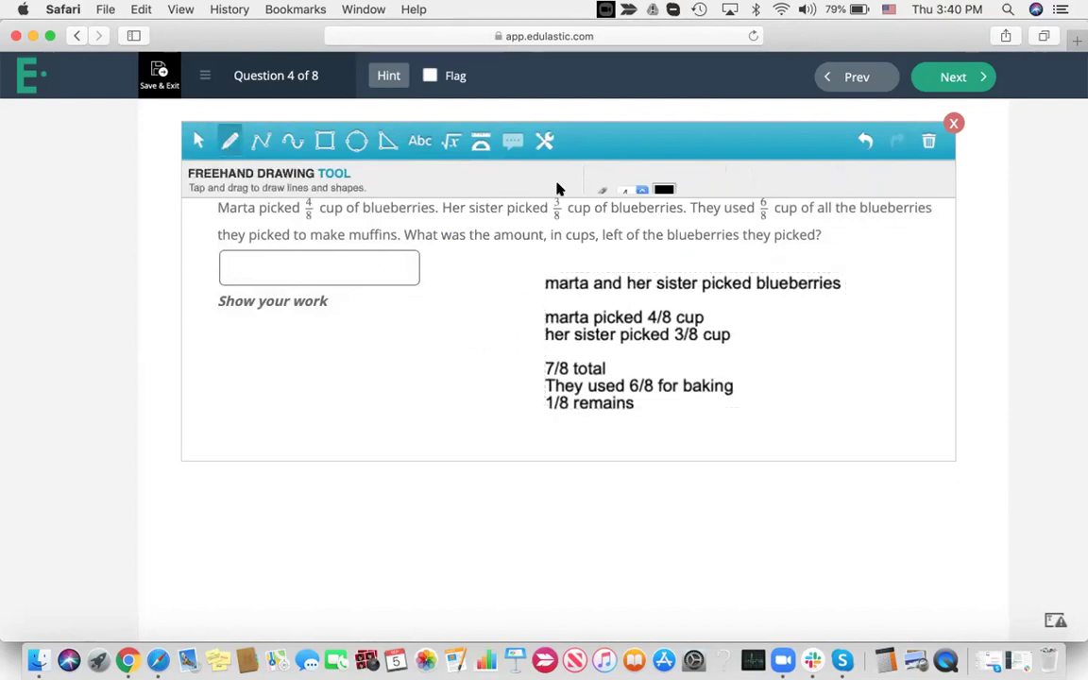
{"action": "left_click", "coordinate": [639, 180]}
{"action": "left_click", "coordinate": [664, 180]}
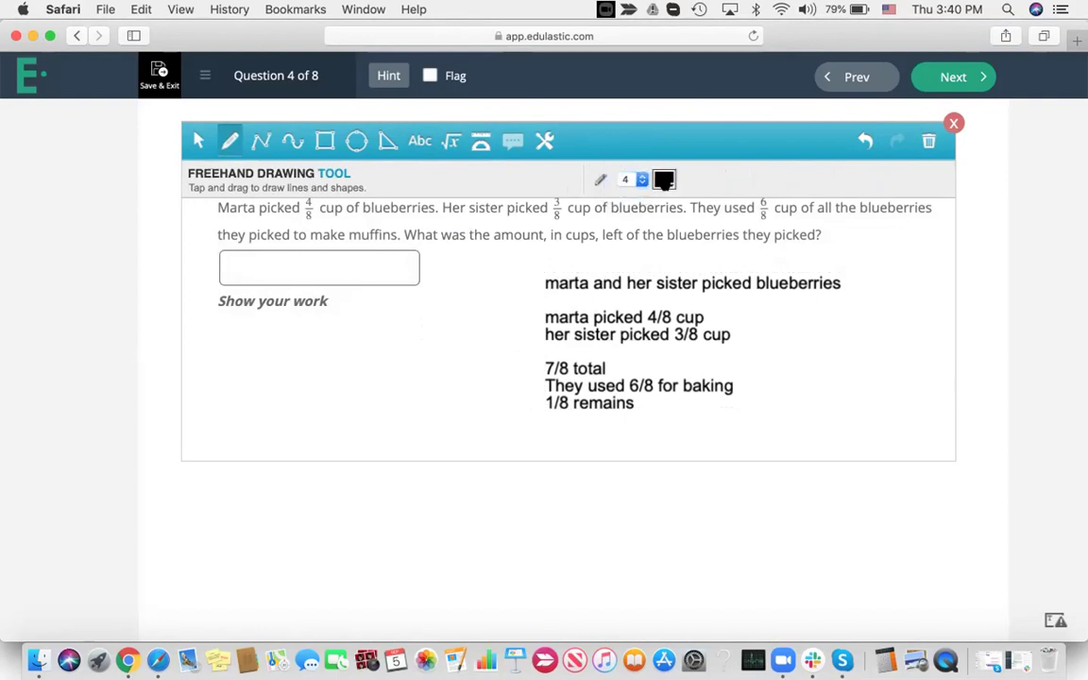
{"action": "left_click", "coordinate": [665, 180]}
{"action": "left_click", "coordinate": [762, 177]}
{"action": "left_click_drag", "start_coordinate": [860, 276], "coordinate": [809, 253]}
{"action": "mouse_move", "coordinate": [667, 246]}
{"action": "left_mouse_down"}
{"action": "mouse_move", "coordinate": [506, 369]}
{"action": "mouse_move", "coordinate": [573, 426]}
{"action": "mouse_move", "coordinate": [867, 341]}
{"action": "mouse_move", "coordinate": [856, 273]}
{"action": "left_mouse_up"}
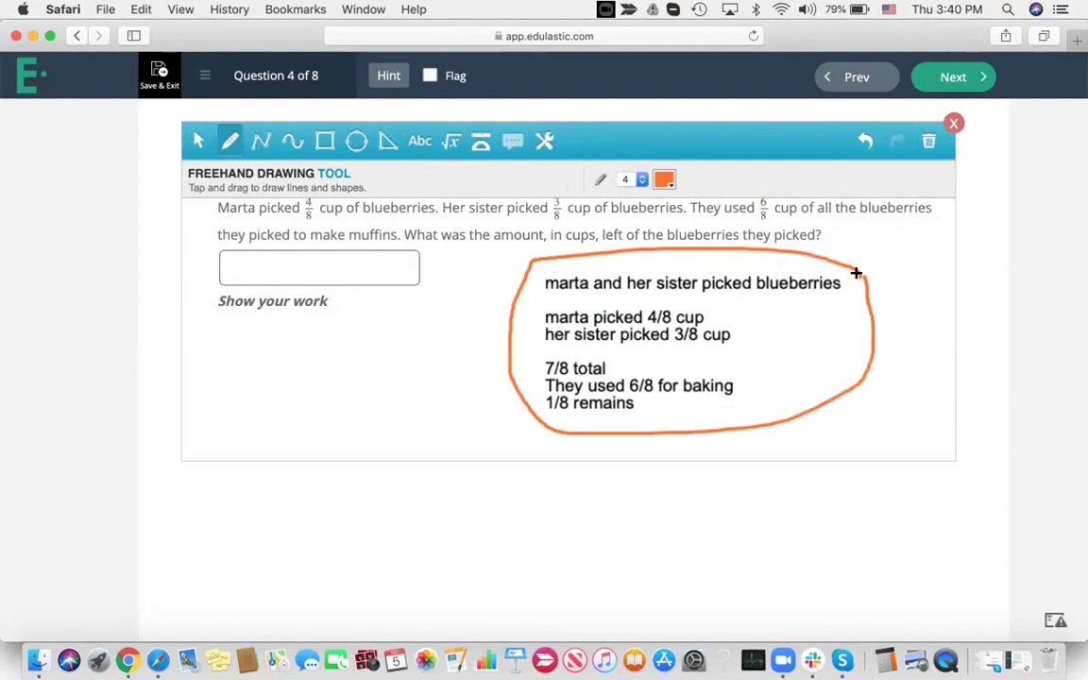
Add a yellow-filled circle below Show your work and enlarge it into an oval
{"action": "left_click", "coordinate": [356, 141]}
{"action": "left_click", "coordinate": [321, 323]}
{"action": "left_click_drag", "start_coordinate": [323, 320], "coordinate": [353, 370]}
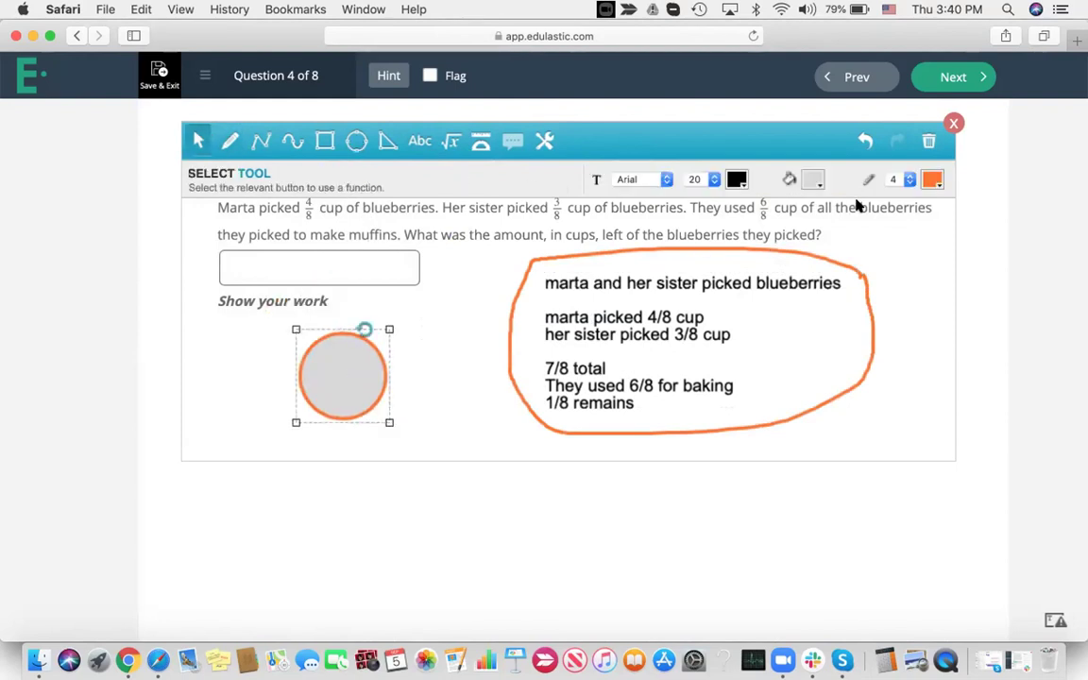
{"action": "left_click", "coordinate": [813, 179]}
{"action": "left_click", "coordinate": [845, 182]}
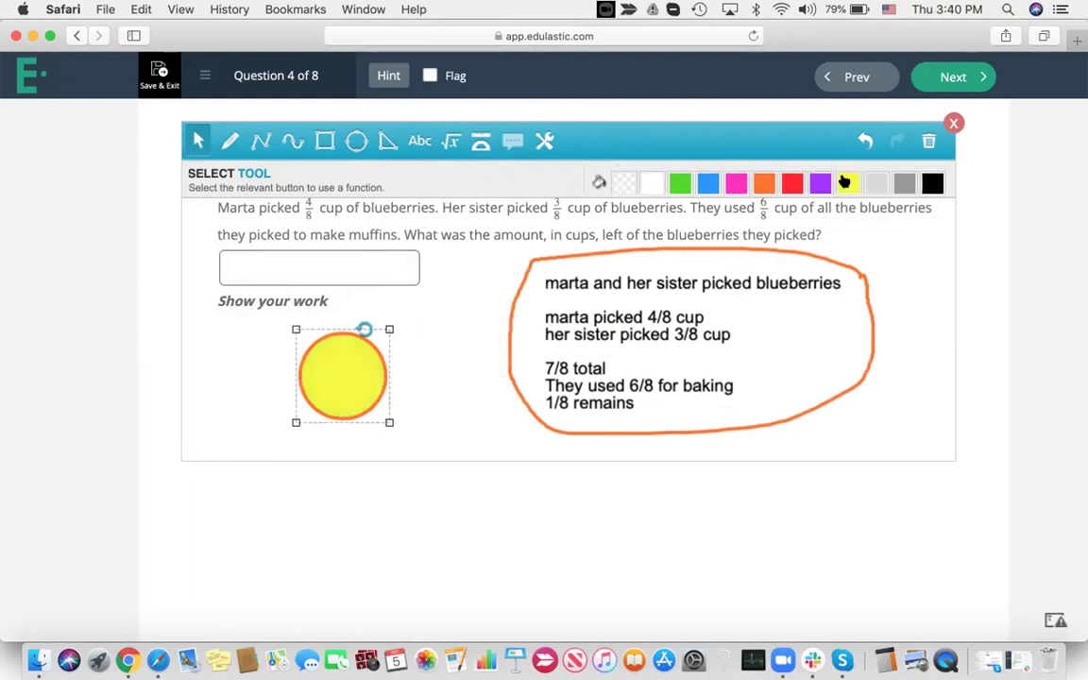
{"action": "left_click_drag", "start_coordinate": [390, 329], "coordinate": [442, 285]}
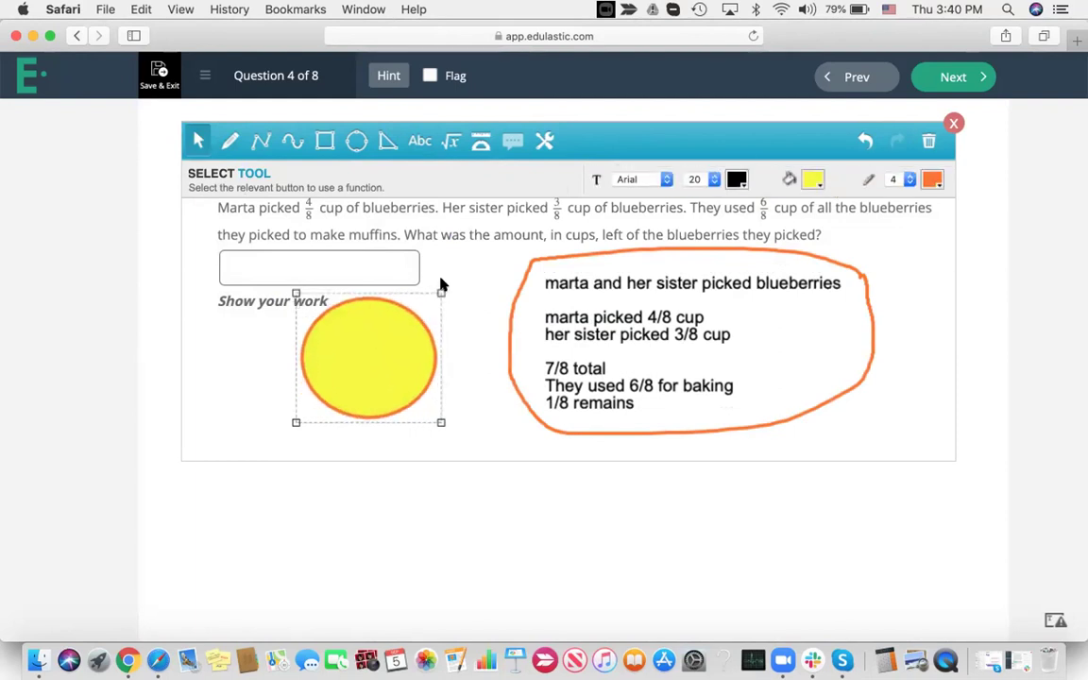
Draw a red-filled square overlapping the yellow circle, then close the scratchpad
{"action": "left_click", "coordinate": [325, 141]}
{"action": "left_click", "coordinate": [300, 301]}
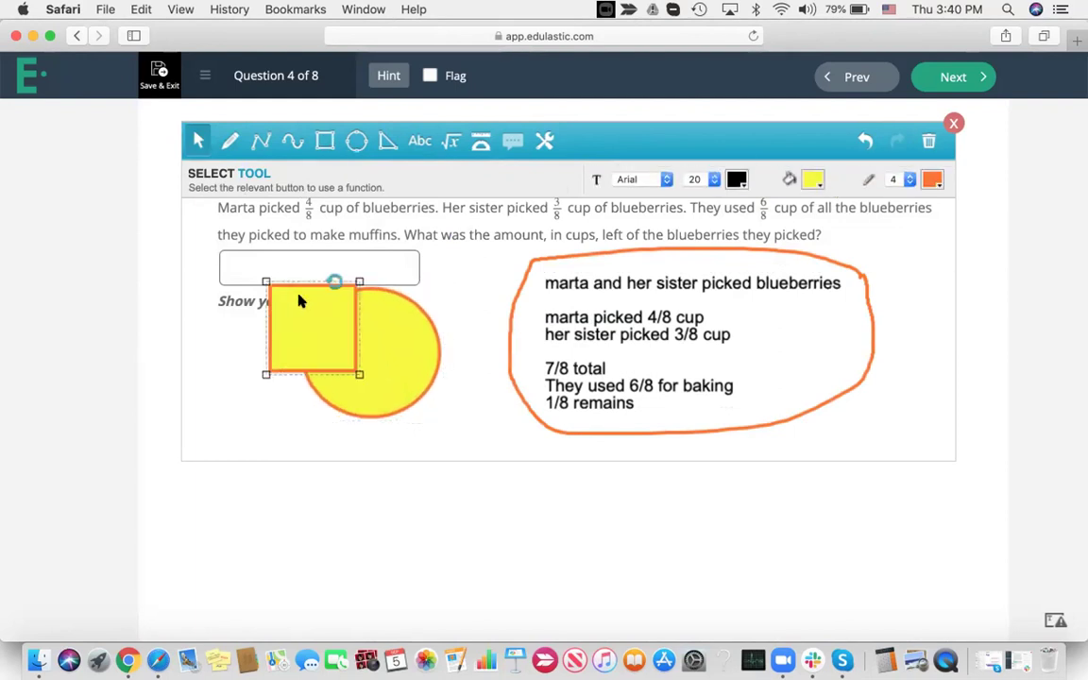
{"action": "left_click_drag", "start_coordinate": [300, 301], "coordinate": [282, 314]}
{"action": "left_click", "coordinate": [815, 180]}
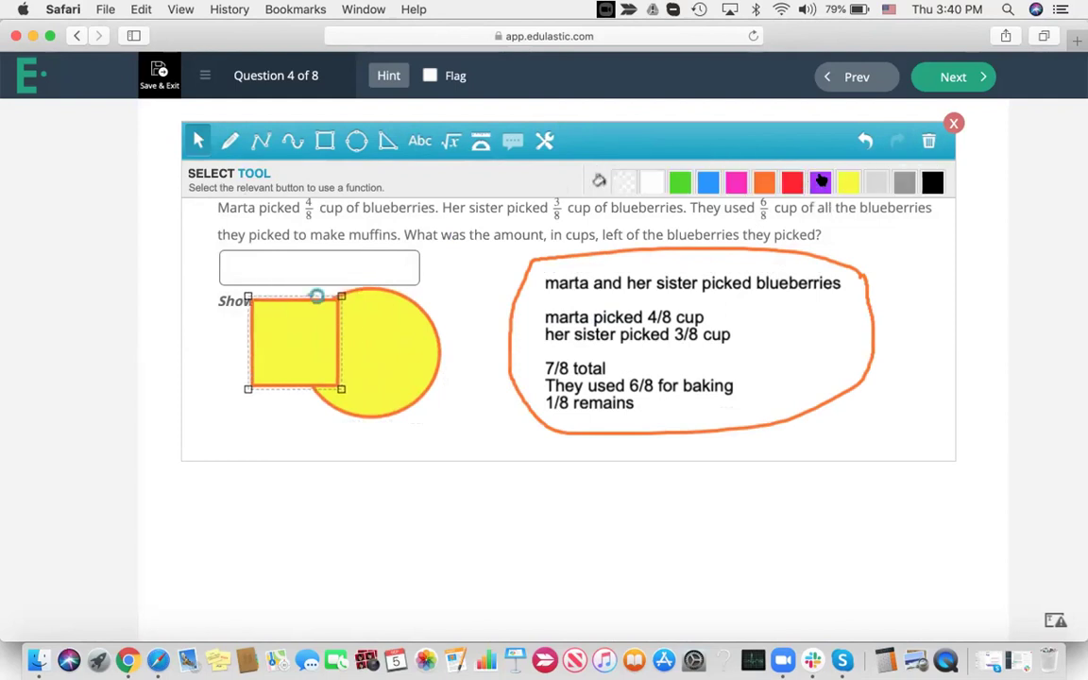
{"action": "left_click", "coordinate": [791, 181]}
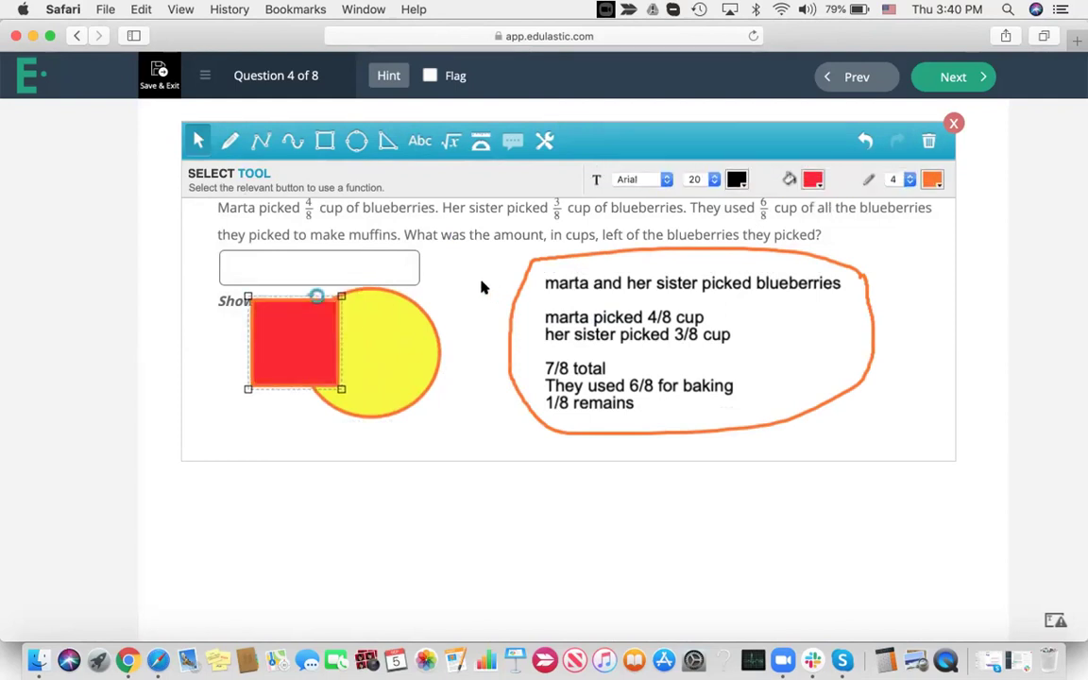
{"action": "left_click", "coordinate": [953, 123]}
Enter the fraction 1/8 in the blueberries answer box and go on to Question 5
{"action": "left_click", "coordinate": [269, 233]}
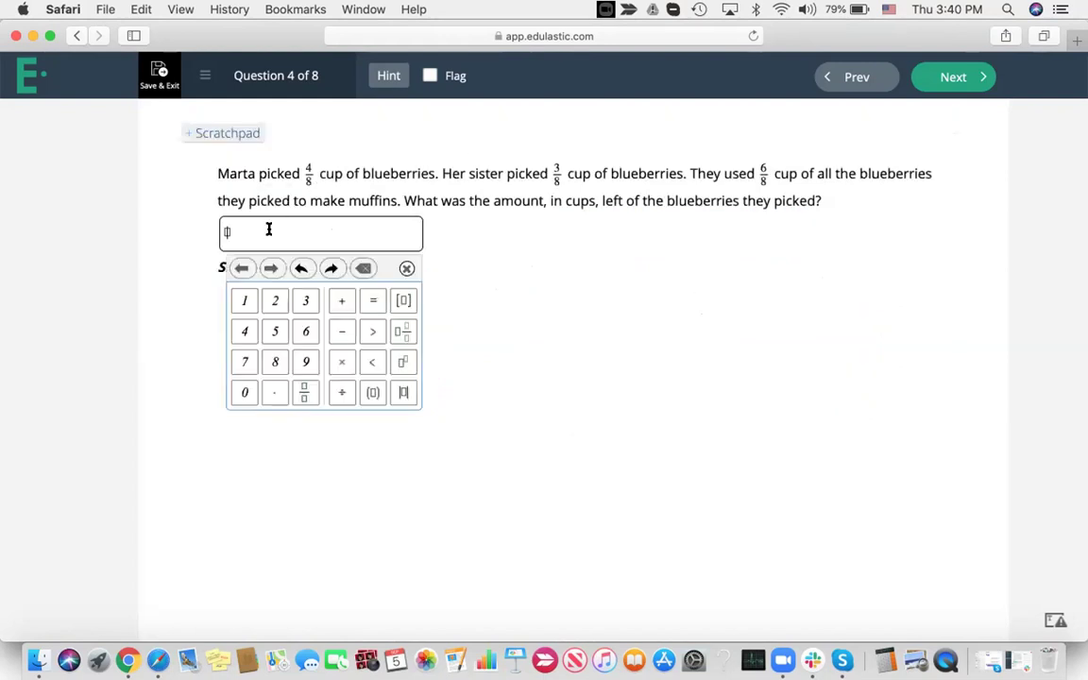
{"action": "left_click", "coordinate": [306, 393]}
{"action": "left_click", "coordinate": [244, 300]}
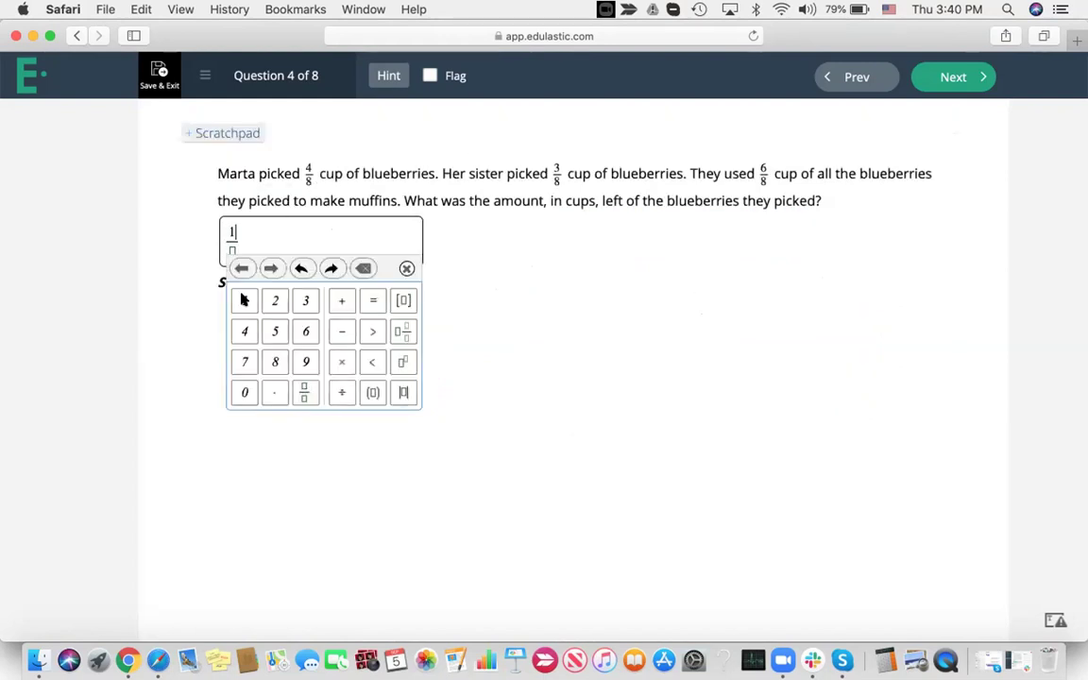
{"action": "type", "text": "8"}
{"action": "left_click", "coordinate": [546, 313]}
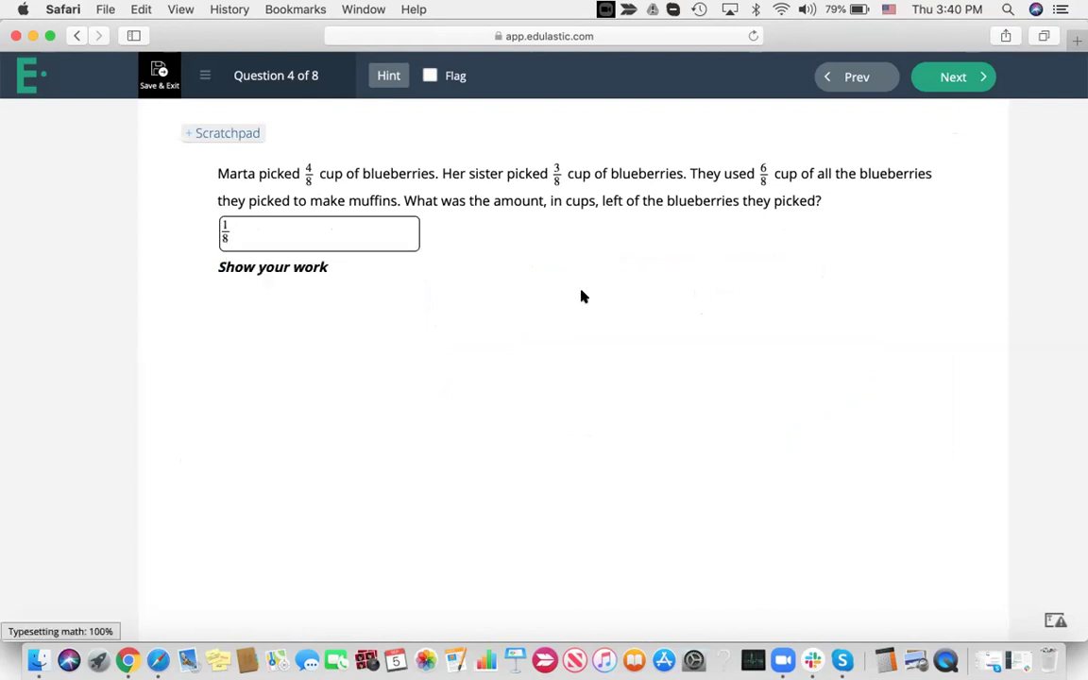
{"action": "left_click", "coordinate": [948, 76]}
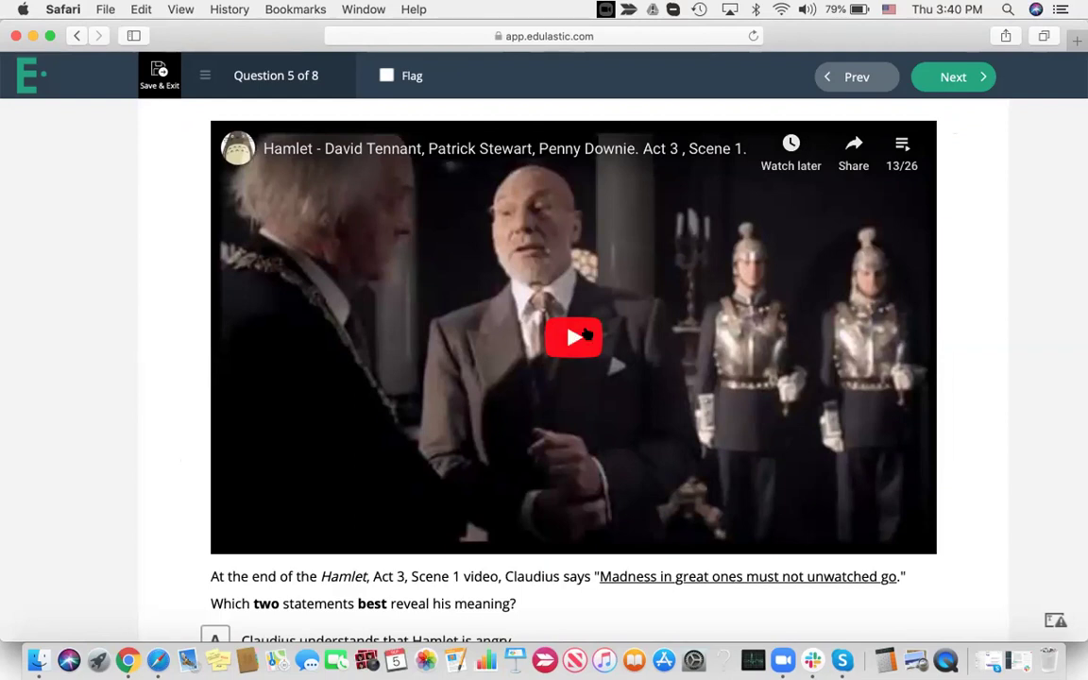
Play the Hamlet video clip with the volume raised, then pause it
{"action": "left_click", "coordinate": [572, 339]}
{"action": "key", "text": "XF86AudioRaiseVolume"}
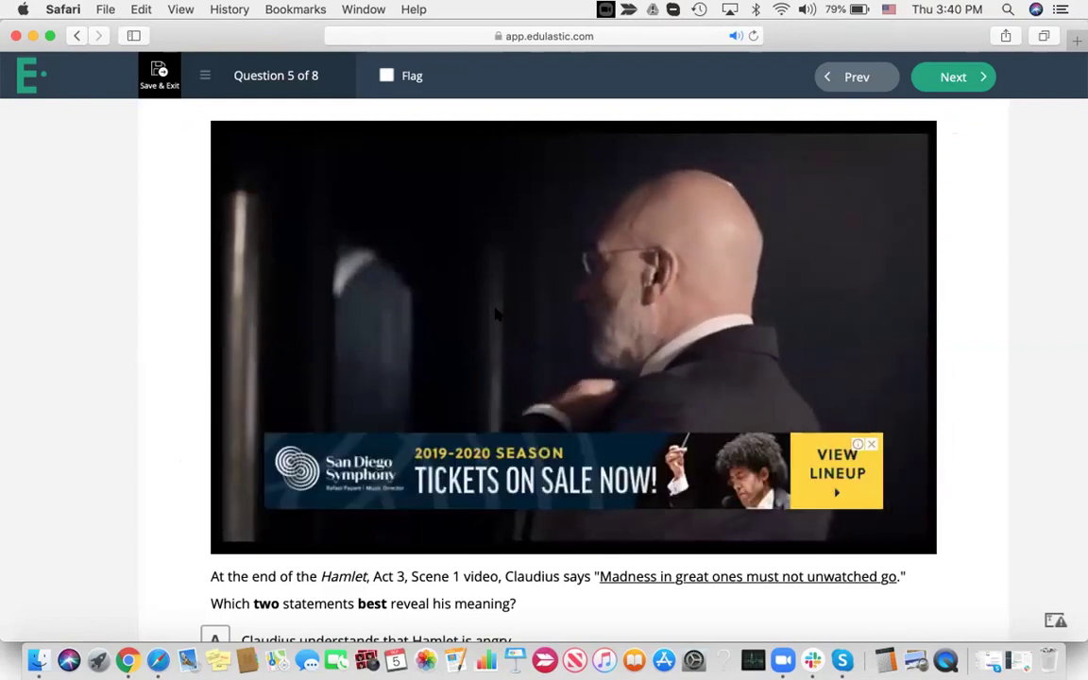
{"action": "left_click", "coordinate": [268, 539]}
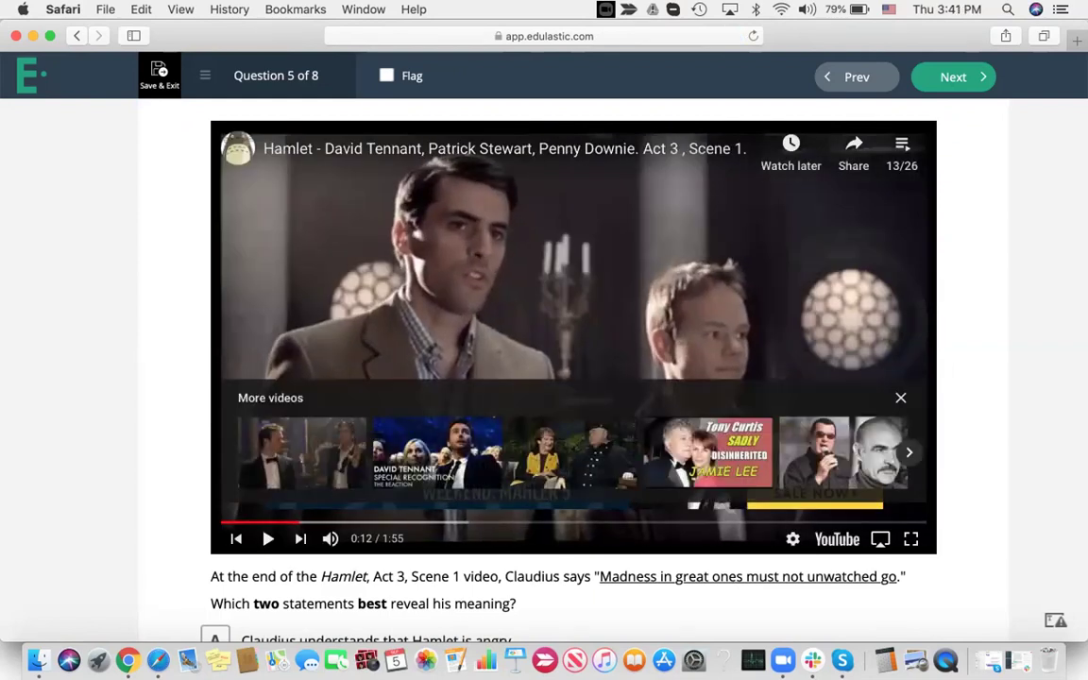
Answer the Claudius question with statements D and F only, then go to Question 6
{"action": "scroll", "coordinate": [274, 539], "scroll_direction": "down", "scroll_amount": 5}
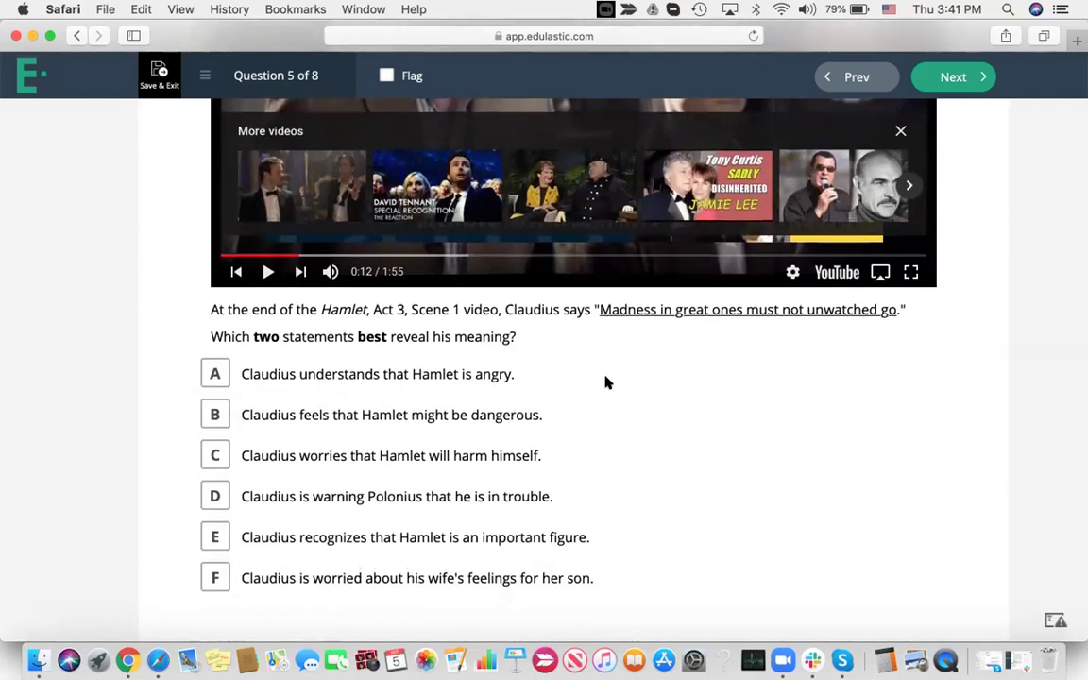
{"action": "left_click", "coordinate": [208, 416]}
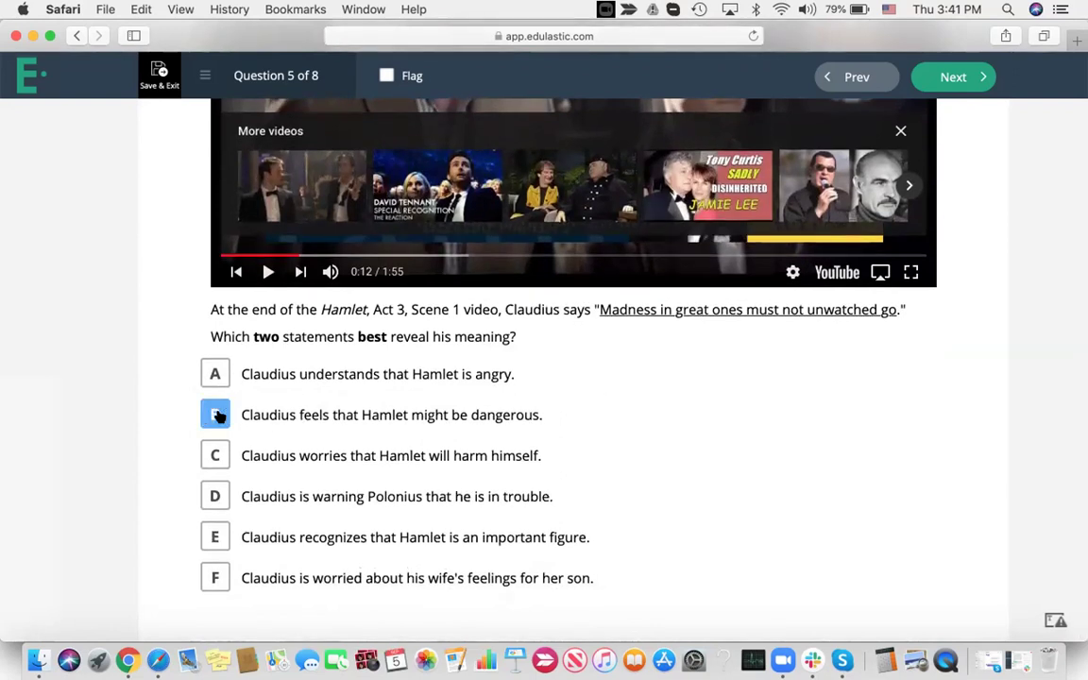
{"action": "left_click", "coordinate": [216, 539]}
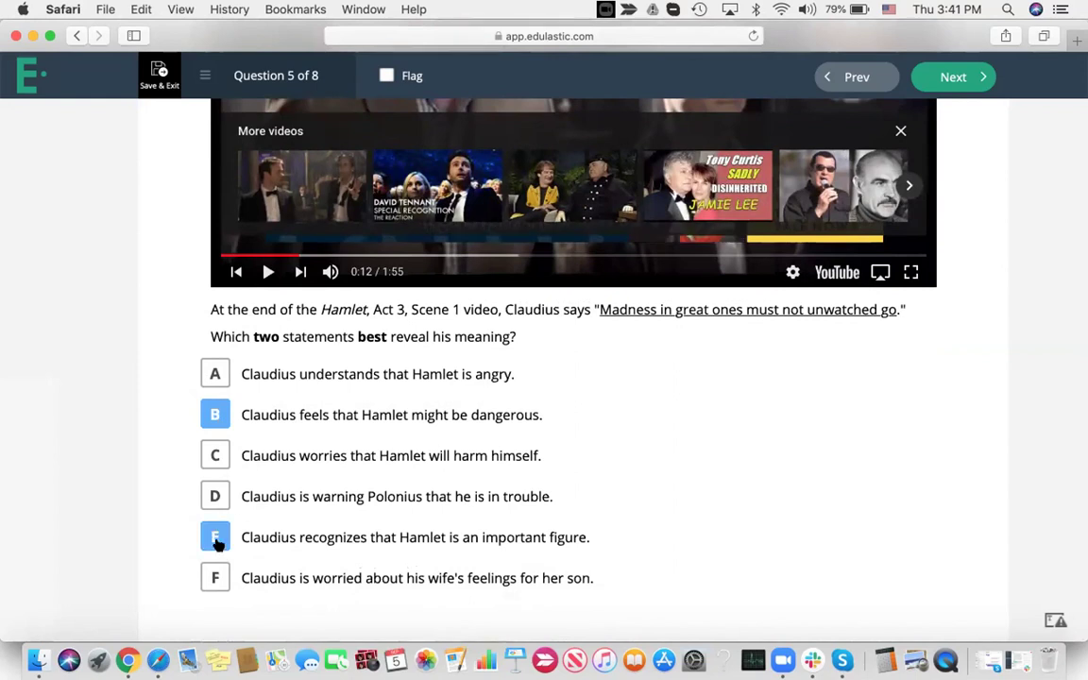
{"action": "left_click", "coordinate": [216, 495]}
{"action": "left_click", "coordinate": [214, 580]}
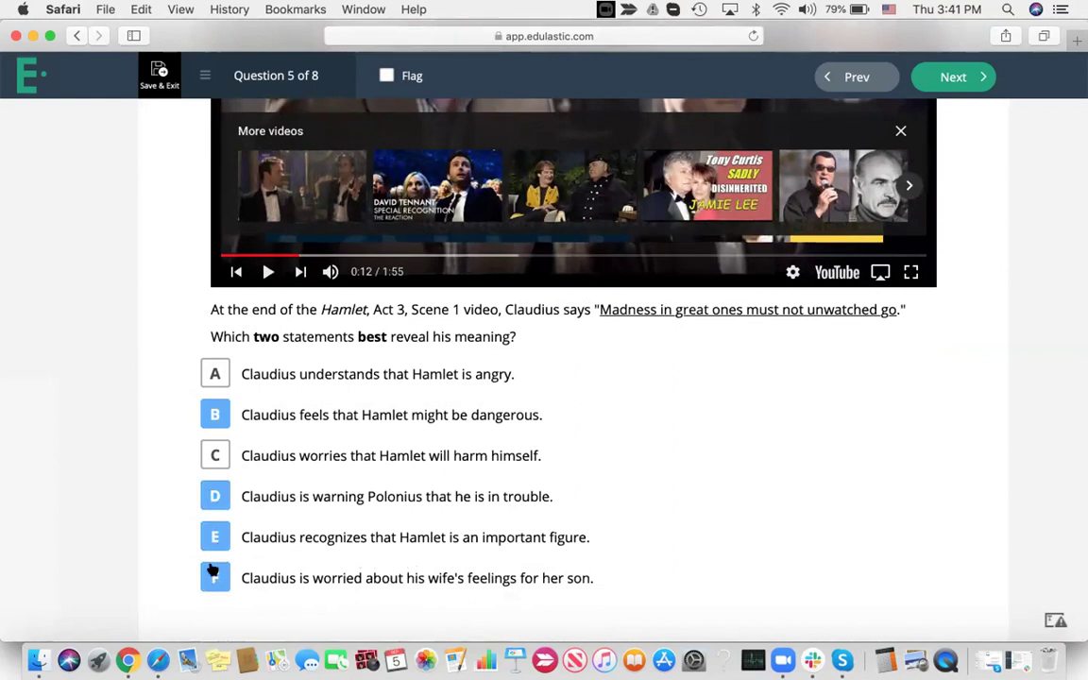
{"action": "left_click", "coordinate": [212, 535]}
{"action": "left_click", "coordinate": [214, 417]}
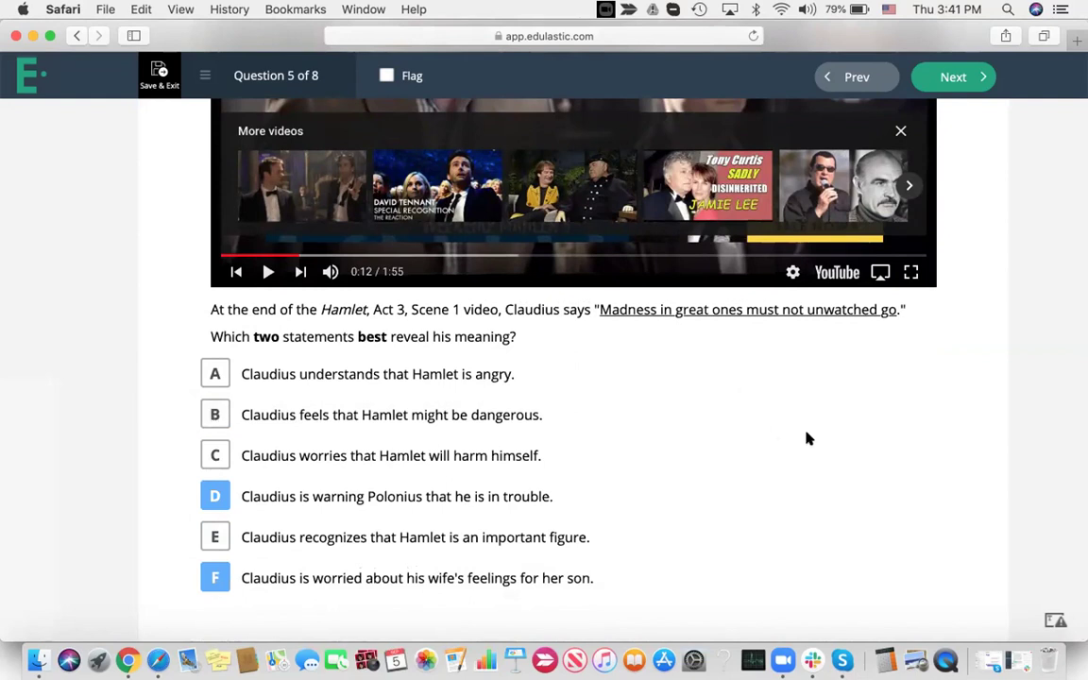
{"action": "scroll", "coordinate": [807, 437], "scroll_direction": "up", "scroll_amount": 5}
{"action": "left_click", "coordinate": [945, 80]}
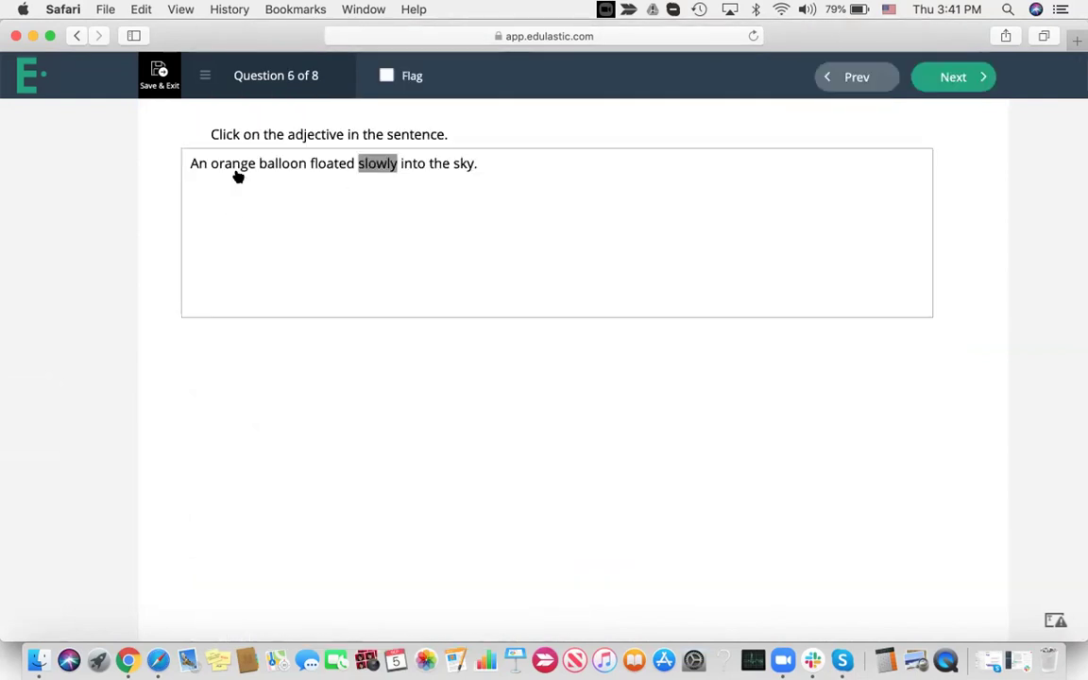
Mark 'orange' as the adjective, advance to Question 7, and bring up the Chrome live gradebook
{"action": "left_click", "coordinate": [228, 166]}
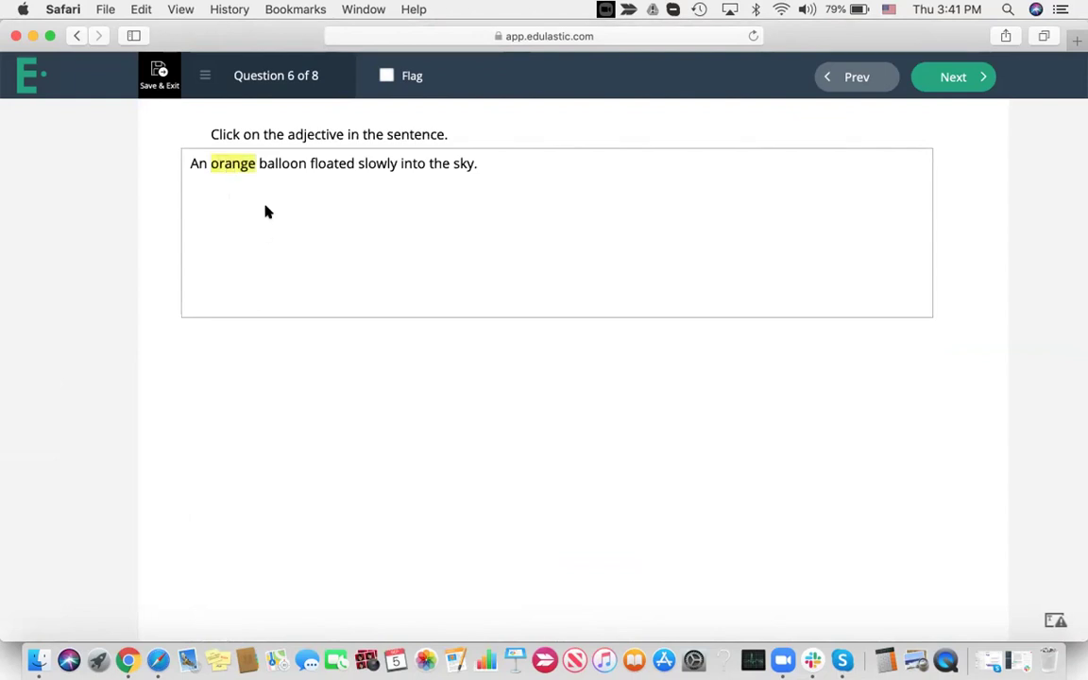
{"action": "left_click", "coordinate": [946, 75]}
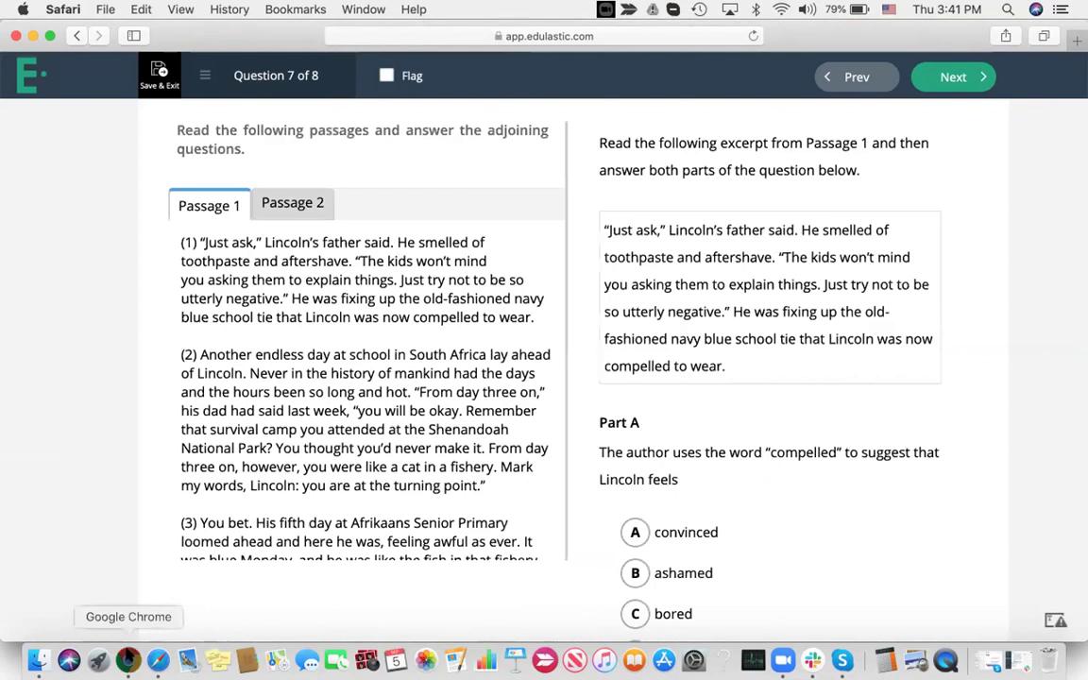
{"action": "left_click", "coordinate": [128, 660]}
{"action": "scroll", "coordinate": [612, 351], "scroll_direction": "down", "scroll_amount": 1}
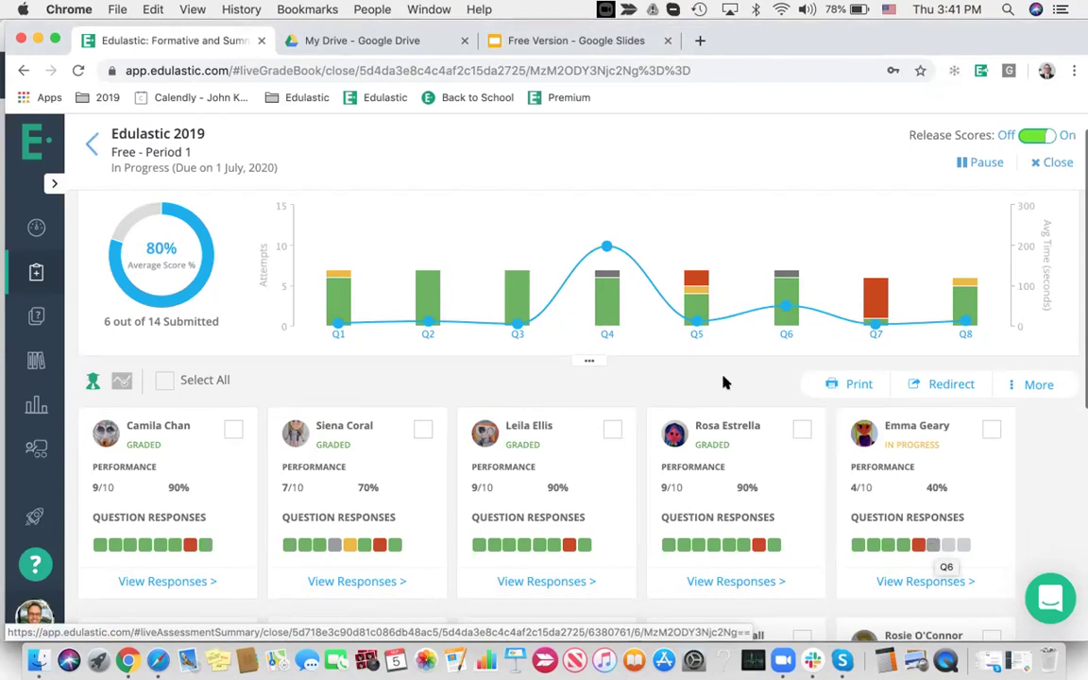
{"action": "mouse_move", "coordinate": [605, 246]}
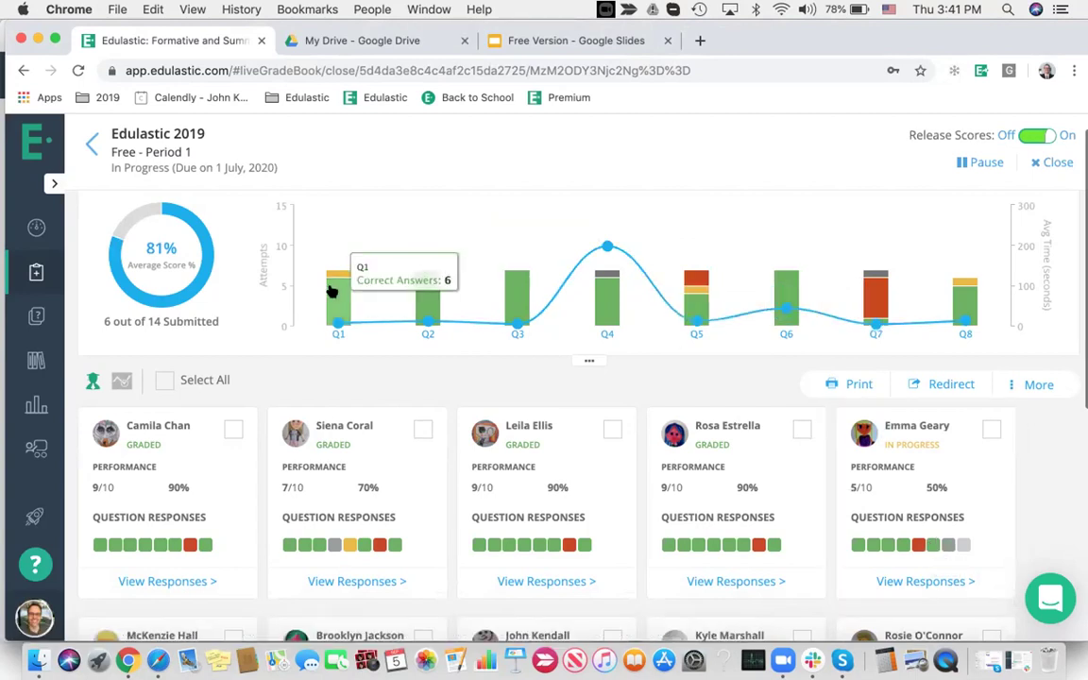
{"action": "mouse_move", "coordinate": [415, 301]}
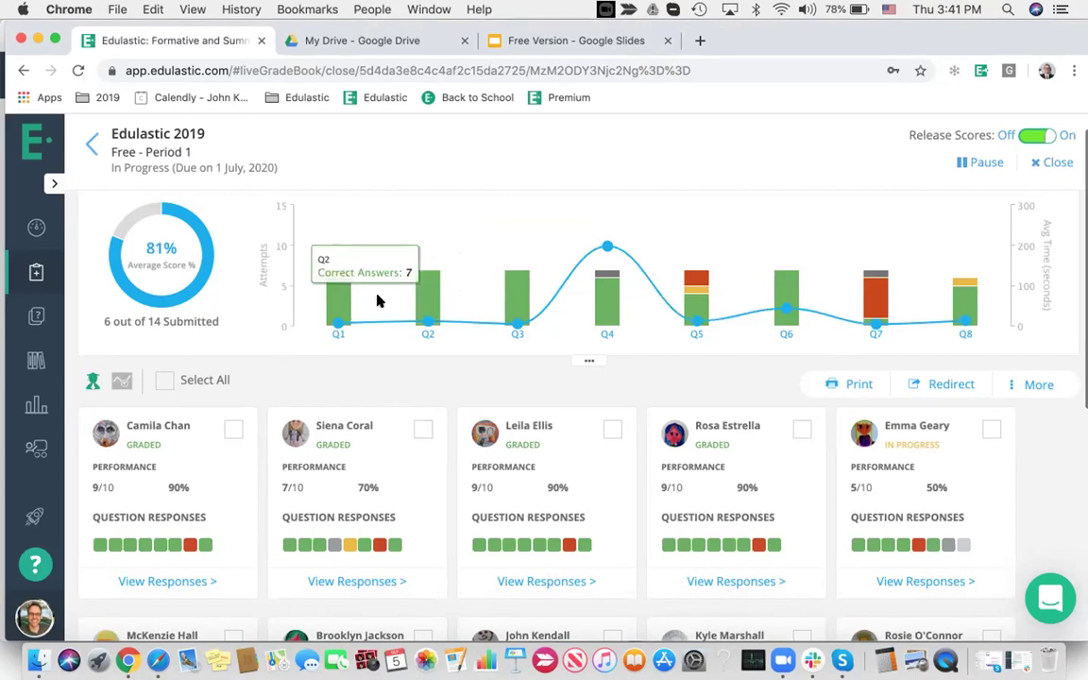
{"action": "mouse_move", "coordinate": [874, 299]}
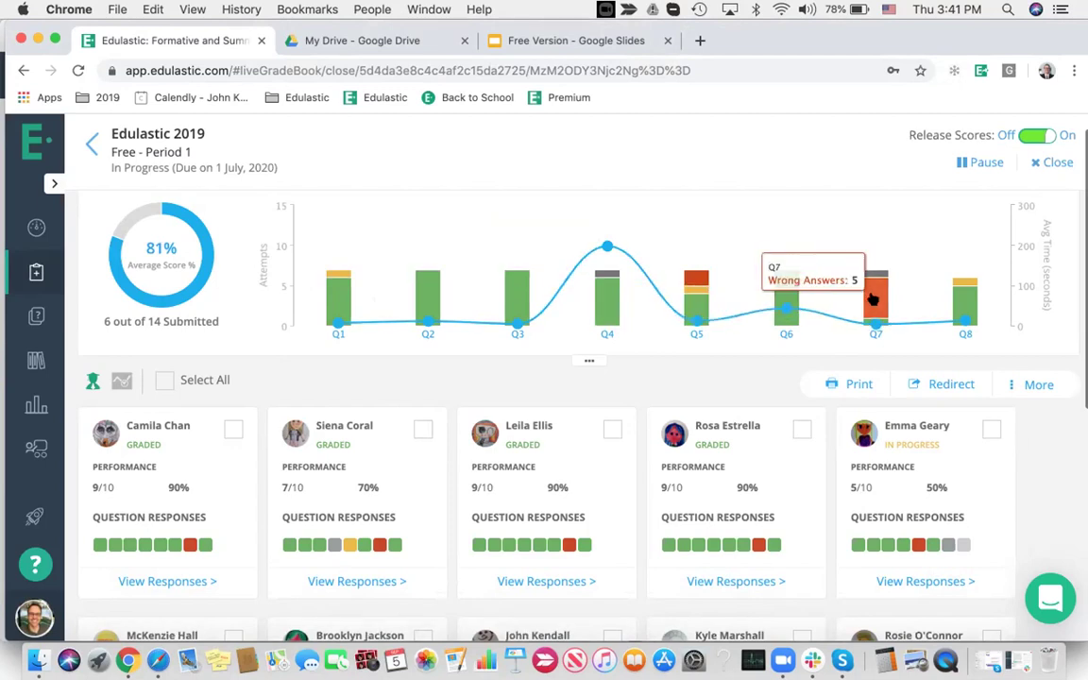
{"action": "left_click", "coordinate": [874, 299]}
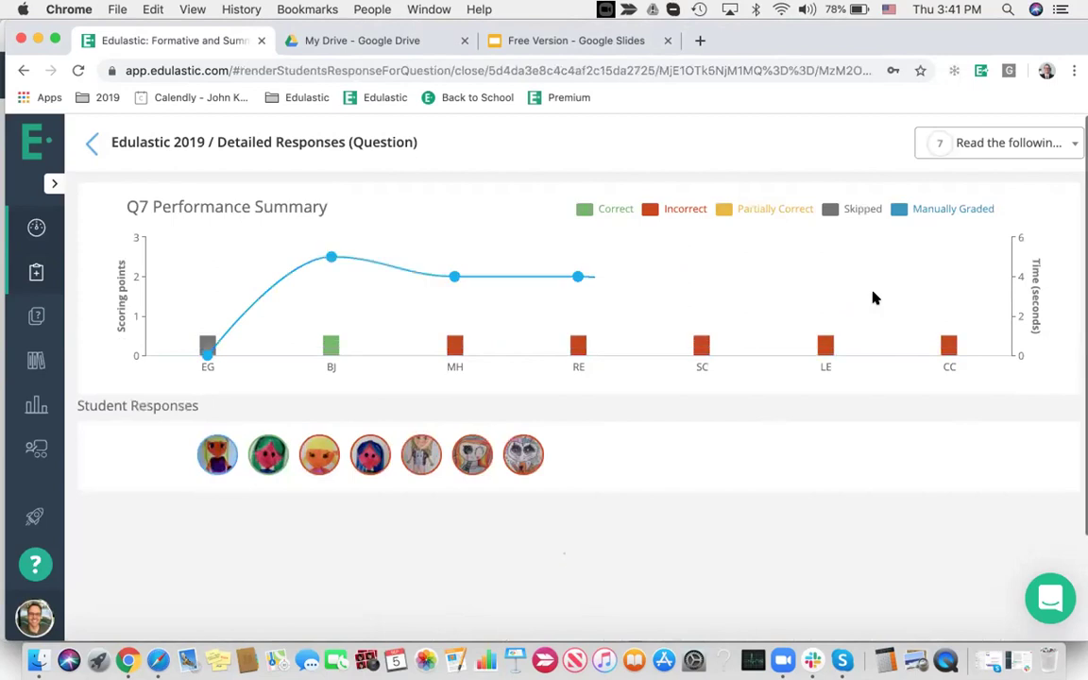
{"action": "scroll", "coordinate": [798, 341], "scroll_direction": "down", "scroll_amount": 10}
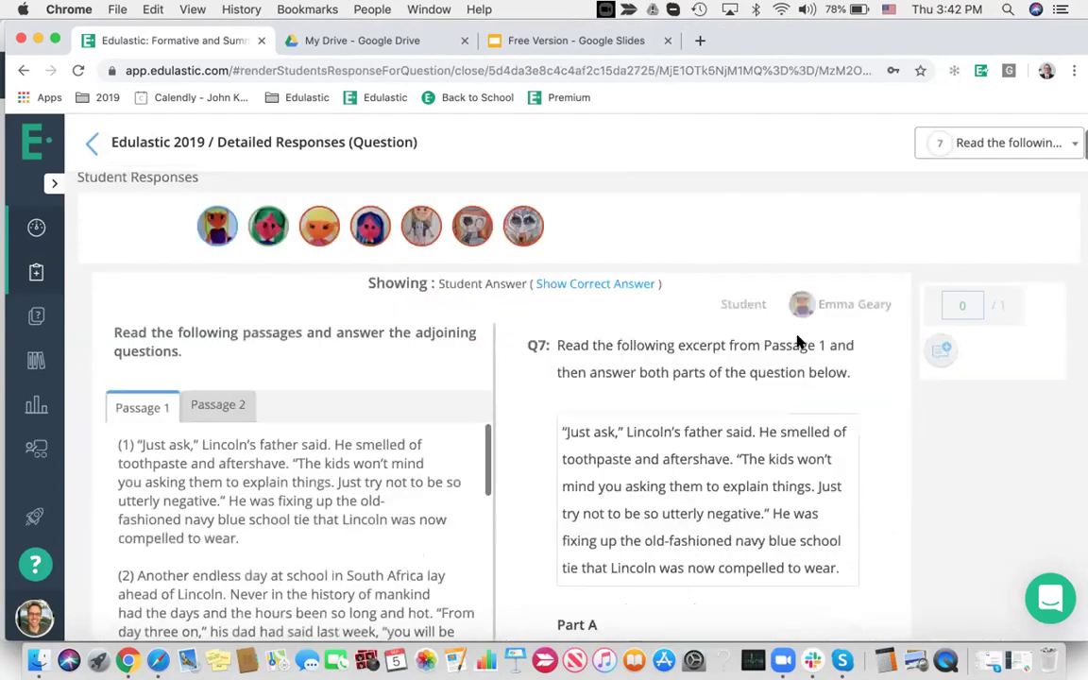
{"action": "scroll", "coordinate": [798, 341], "scroll_direction": "down", "scroll_amount": 4}
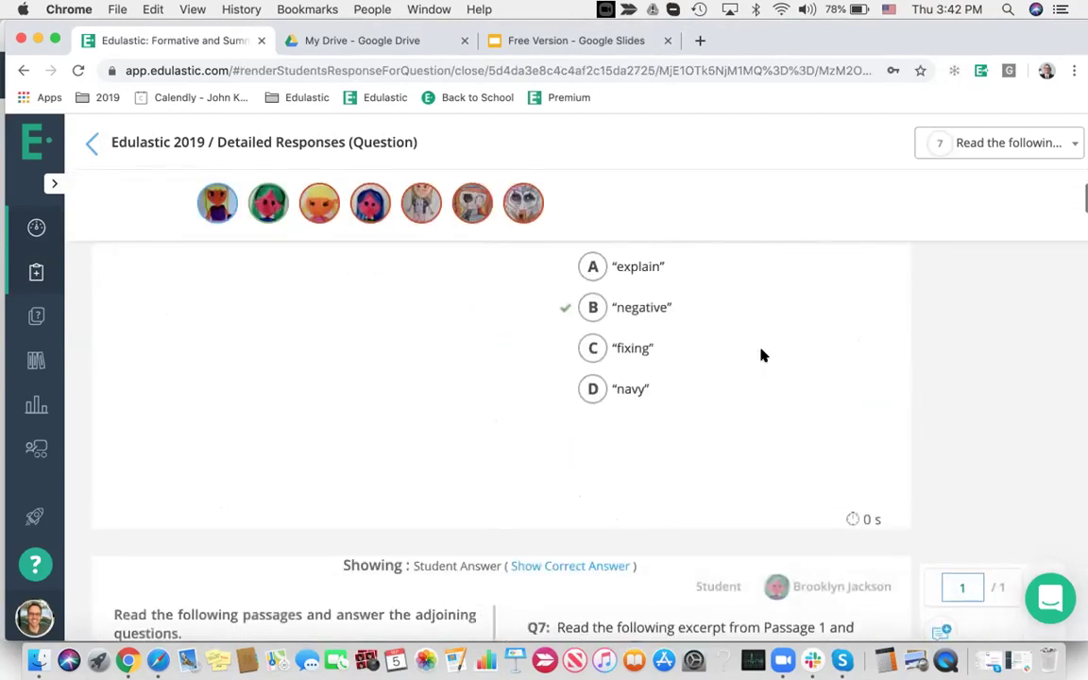
{"action": "scroll", "coordinate": [283, 210], "scroll_direction": "down", "scroll_amount": 9}
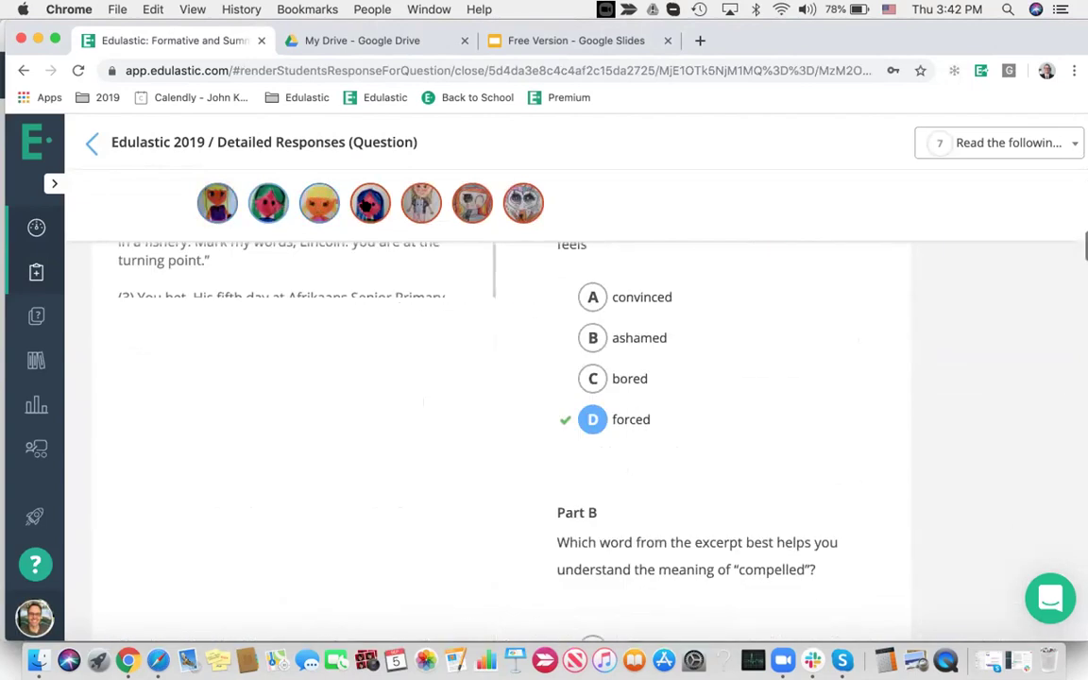
{"action": "scroll", "coordinate": [467, 208], "scroll_direction": "up", "scroll_amount": 5}
{"action": "scroll", "coordinate": [596, 341], "scroll_direction": "up", "scroll_amount": 4}
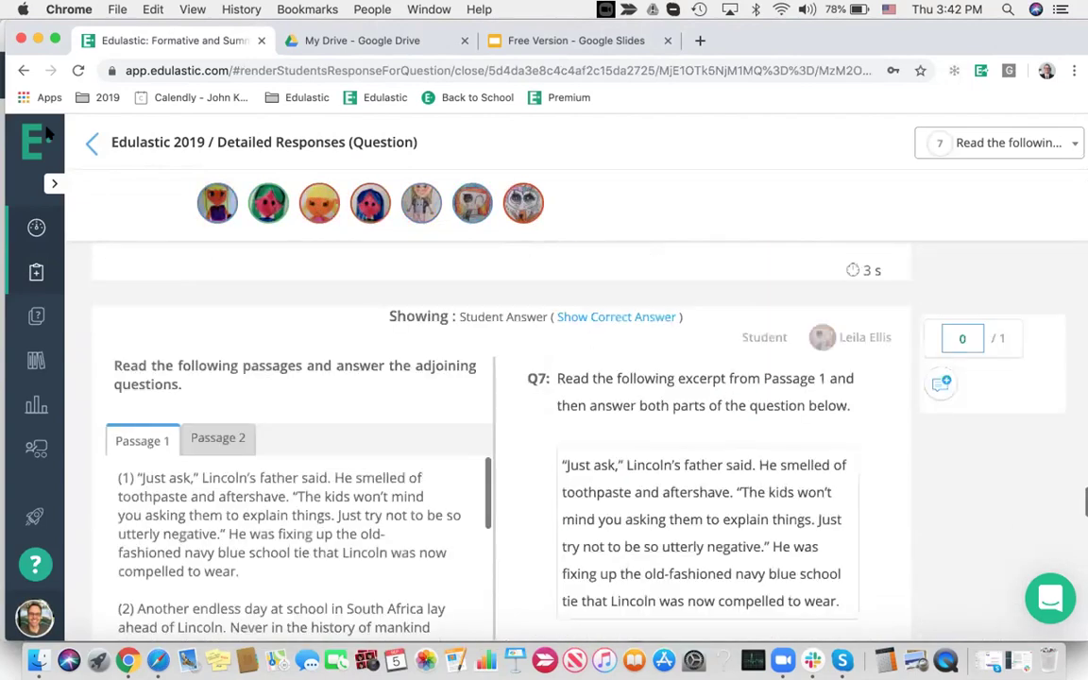
{"action": "scroll", "coordinate": [331, 284], "scroll_direction": "down", "scroll_amount": 5}
{"action": "left_click", "coordinate": [91, 144]}
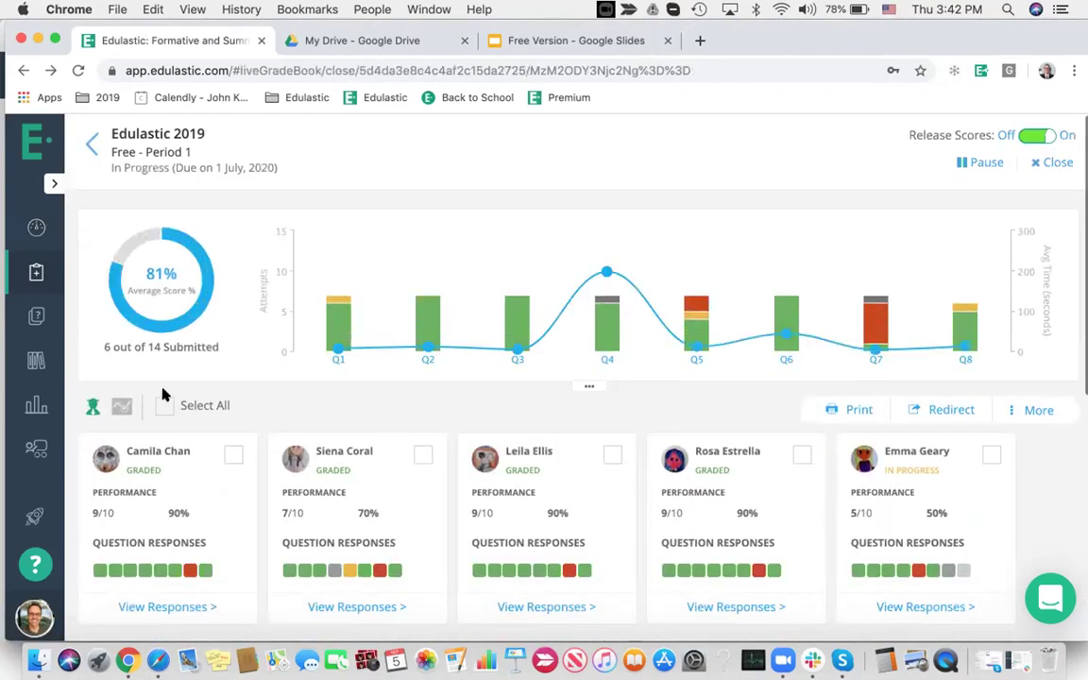
{"action": "left_click", "coordinate": [121, 407]}
{"action": "scroll", "coordinate": [323, 437], "scroll_direction": "down", "scroll_amount": 3}
{"action": "scroll", "coordinate": [323, 437], "scroll_direction": "up", "scroll_amount": 3}
{"action": "left_click", "coordinate": [92, 408]}
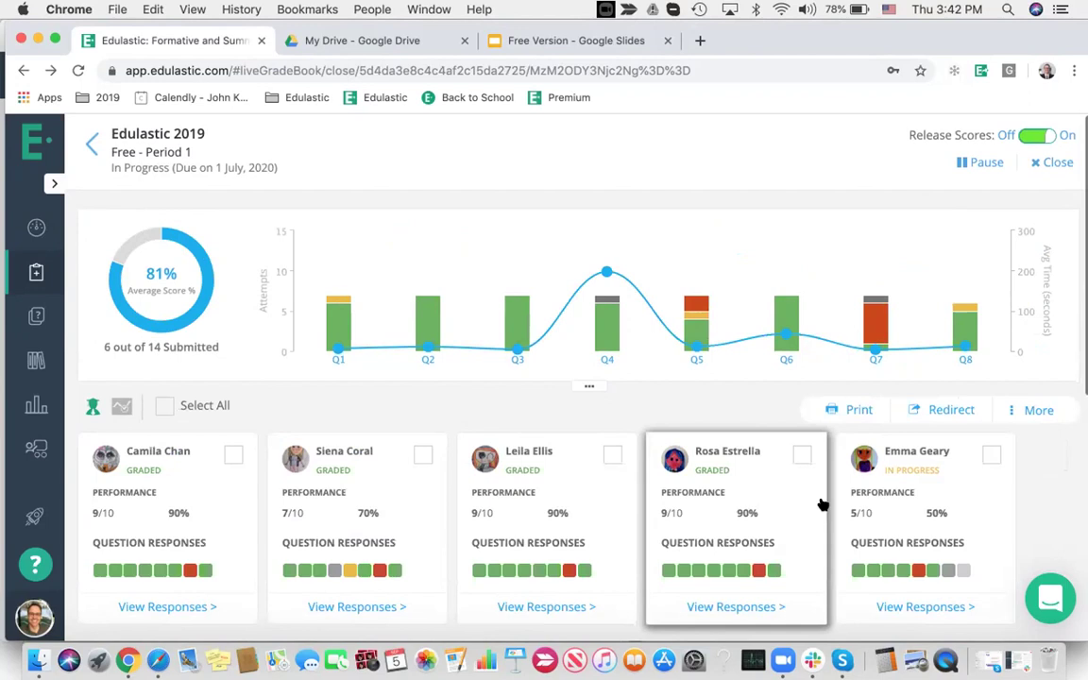
Open Question 4's detailed responses, view several students' blueberry scratchpad drawings, then return to the gradebook
{"action": "left_click", "coordinate": [609, 331]}
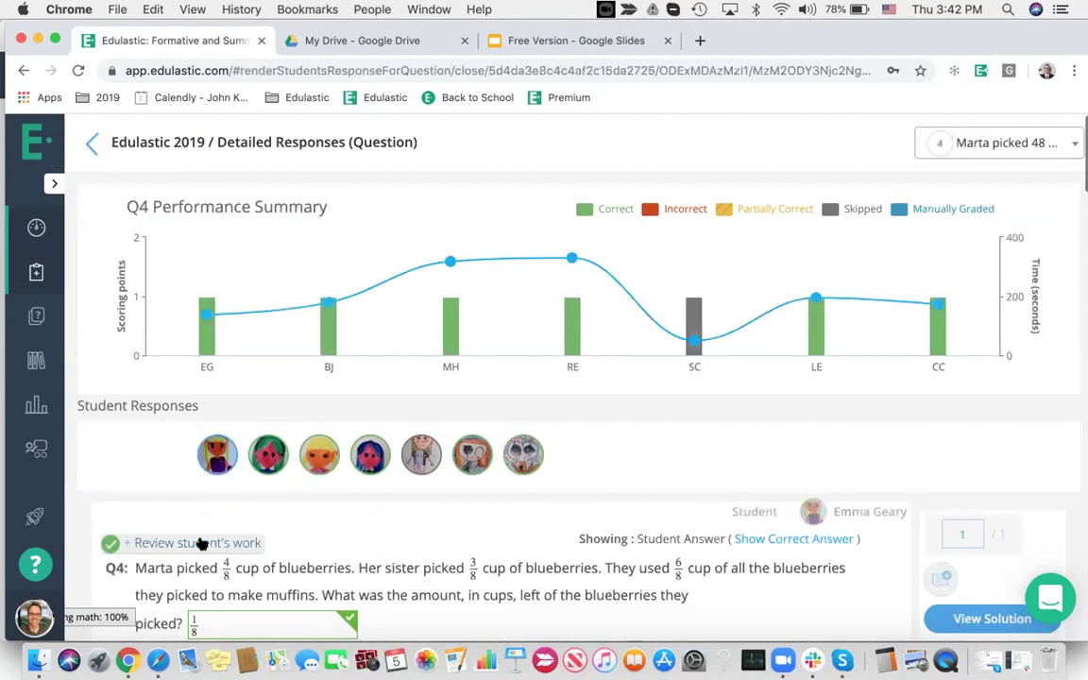
{"action": "left_click", "coordinate": [192, 542]}
{"action": "scroll", "coordinate": [476, 518], "scroll_direction": "down", "scroll_amount": 5}
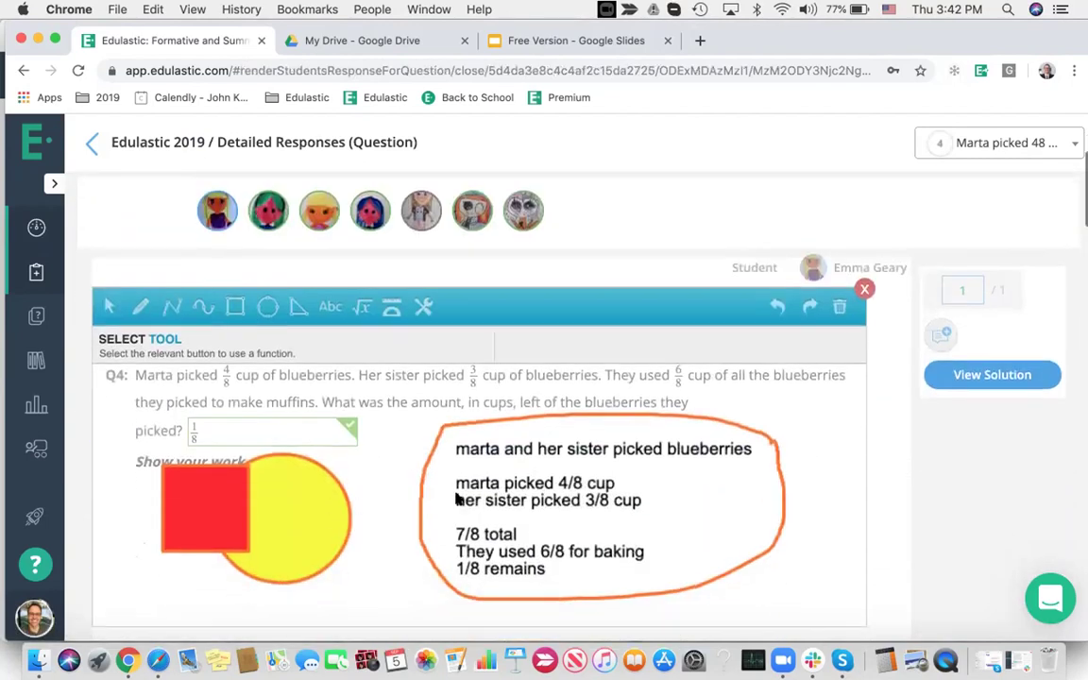
{"action": "scroll", "coordinate": [273, 326], "scroll_direction": "down", "scroll_amount": 5}
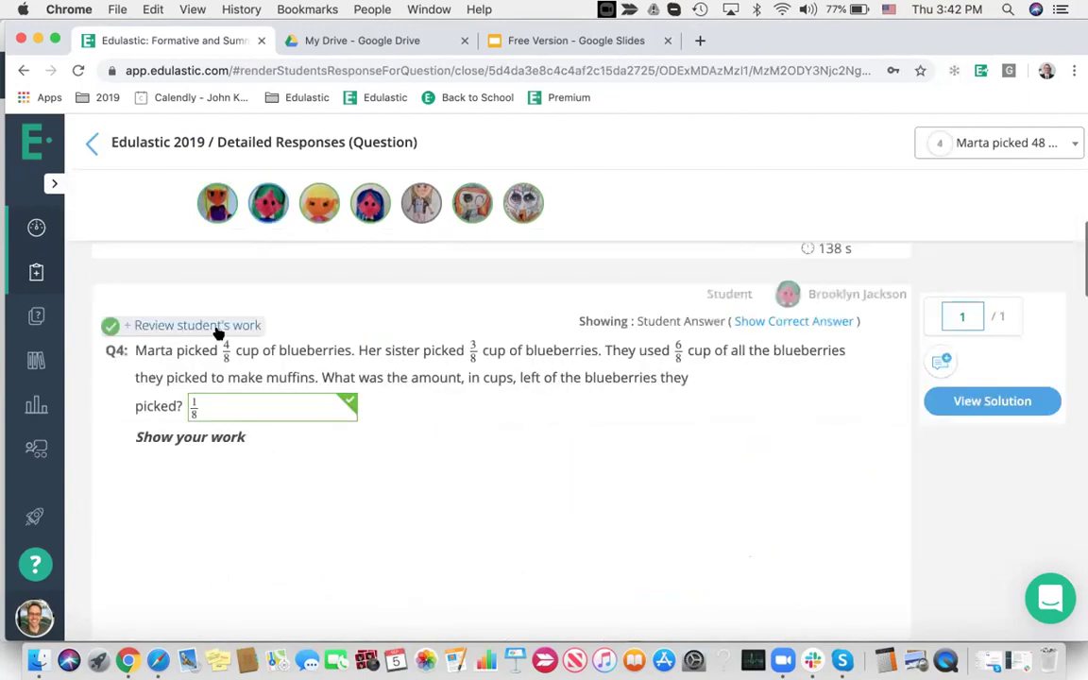
{"action": "left_click", "coordinate": [216, 327]}
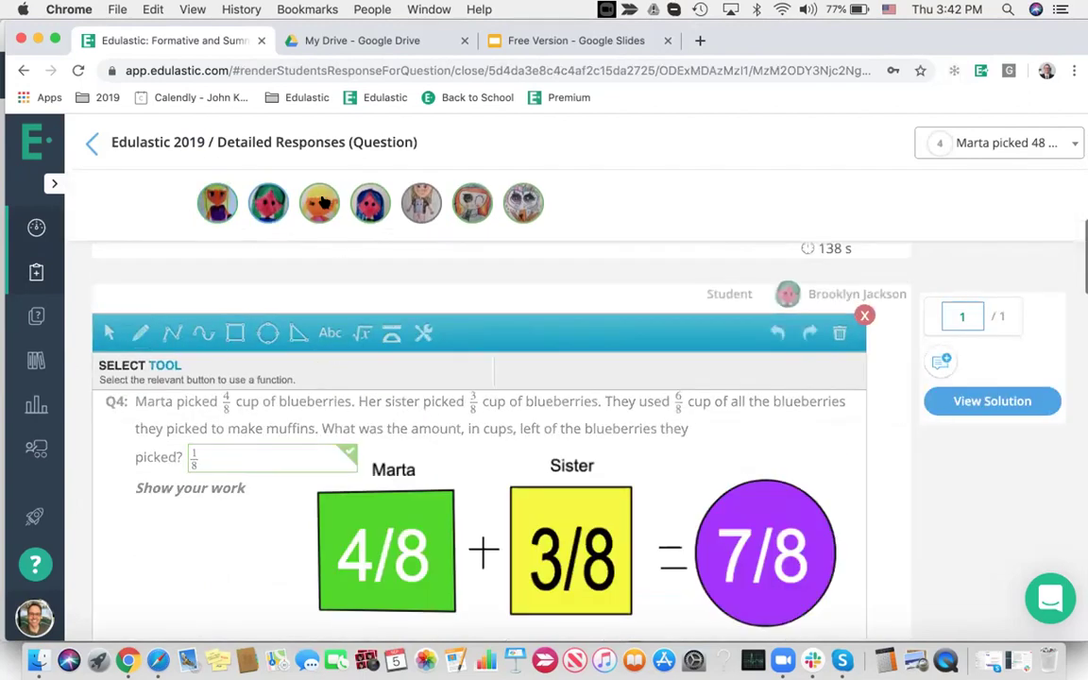
{"action": "scroll", "coordinate": [252, 309], "scroll_direction": "down", "scroll_amount": 5}
{"action": "left_click", "coordinate": [216, 327]}
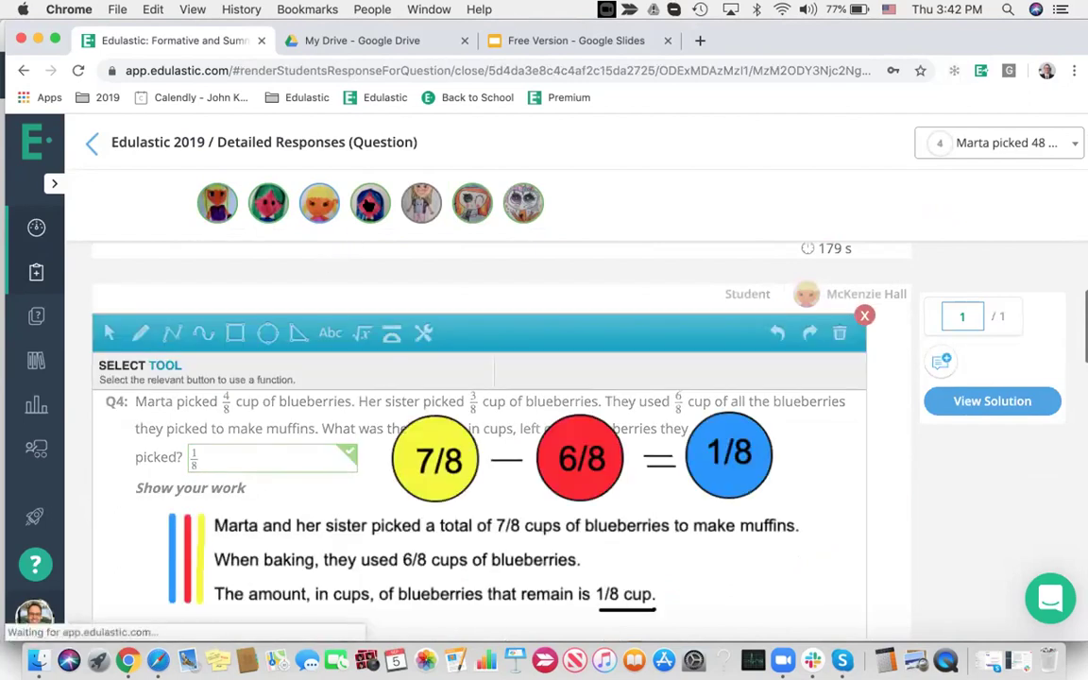
{"action": "scroll", "coordinate": [382, 328], "scroll_direction": "down", "scroll_amount": 5}
{"action": "left_click", "coordinate": [206, 325]}
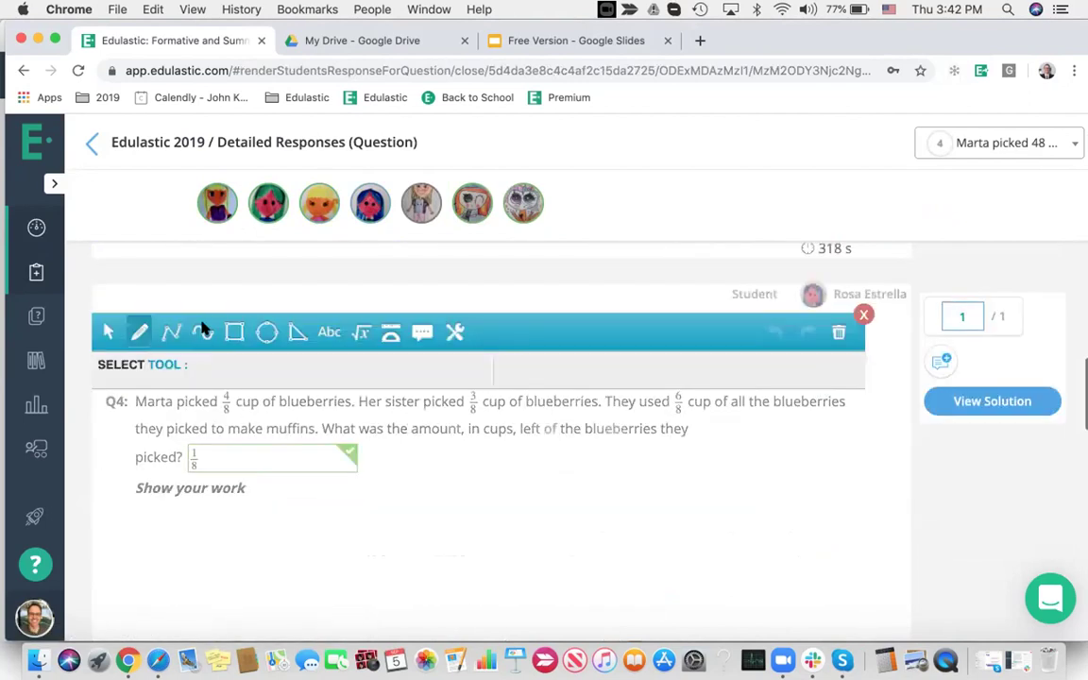
{"action": "scroll", "coordinate": [446, 395], "scroll_direction": "down", "scroll_amount": 3}
{"action": "scroll", "coordinate": [444, 389], "scroll_direction": "up", "scroll_amount": 2}
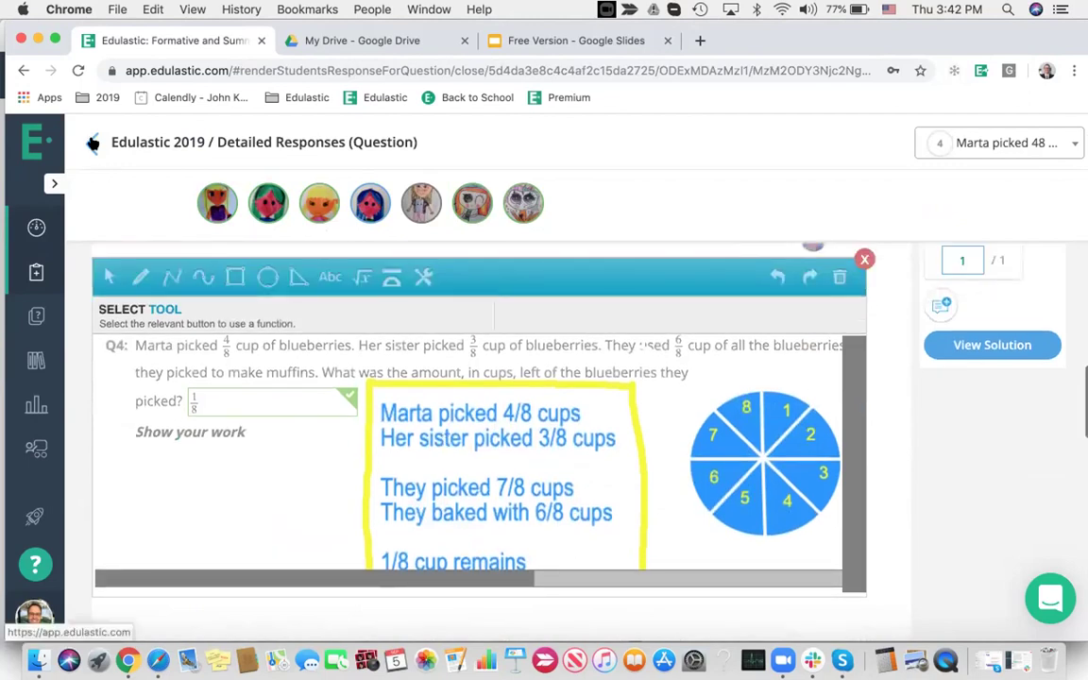
{"action": "left_click", "coordinate": [92, 143]}
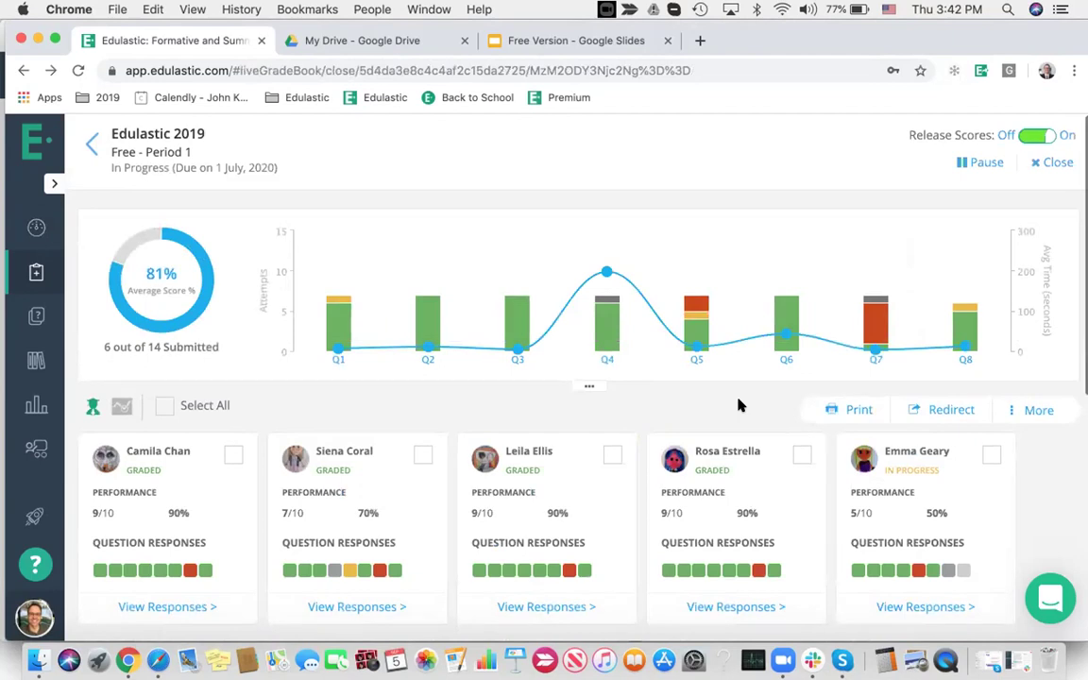
{"action": "scroll", "coordinate": [741, 405], "scroll_direction": "down", "scroll_amount": 5}
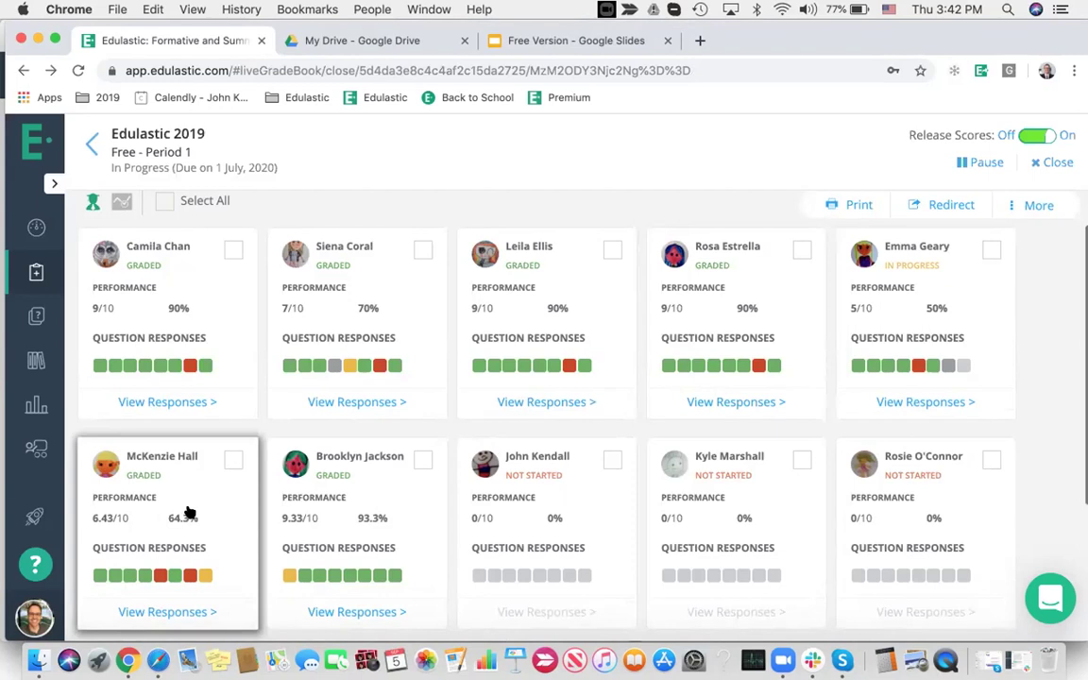
{"action": "left_click", "coordinate": [178, 614]}
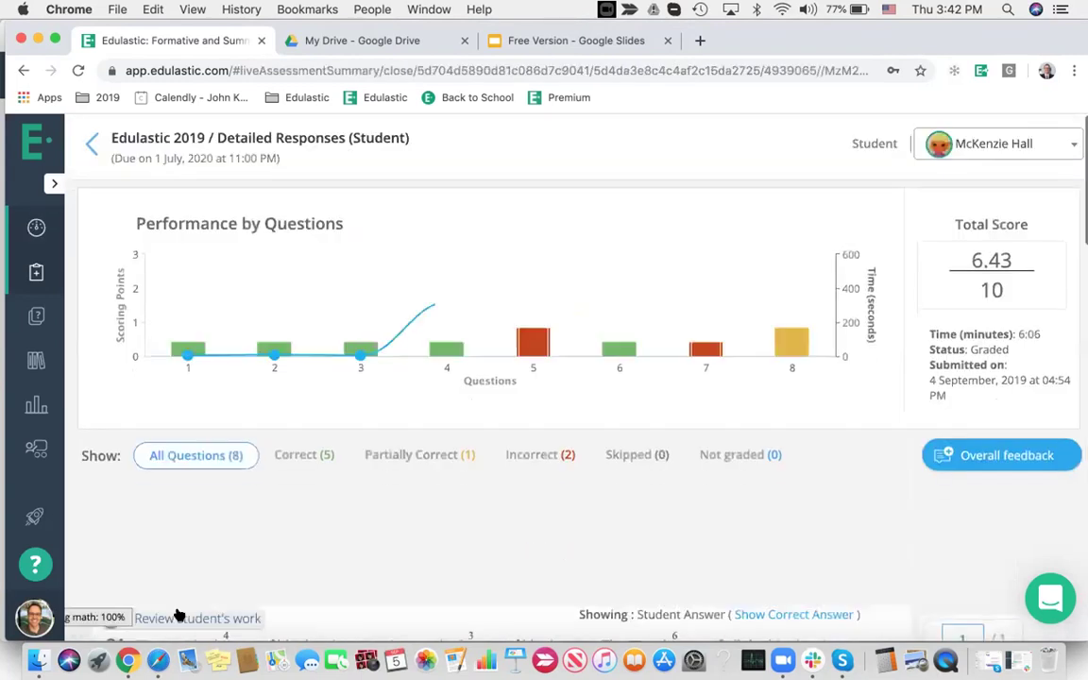
{"action": "left_click", "coordinate": [531, 455]}
{"action": "scroll", "coordinate": [756, 477], "scroll_direction": "down", "scroll_amount": 3}
{"action": "scroll", "coordinate": [781, 476], "scroll_direction": "down", "scroll_amount": 10}
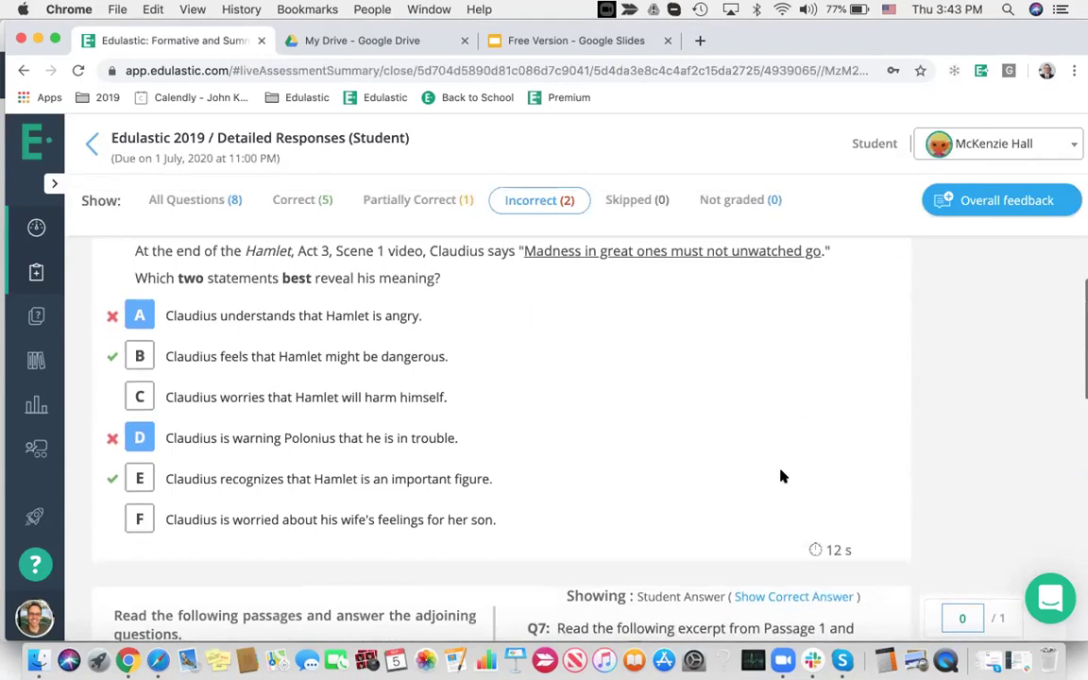
{"action": "scroll", "coordinate": [781, 476], "scroll_direction": "down", "scroll_amount": 10}
{"action": "scroll", "coordinate": [780, 476], "scroll_direction": "down", "scroll_amount": 8}
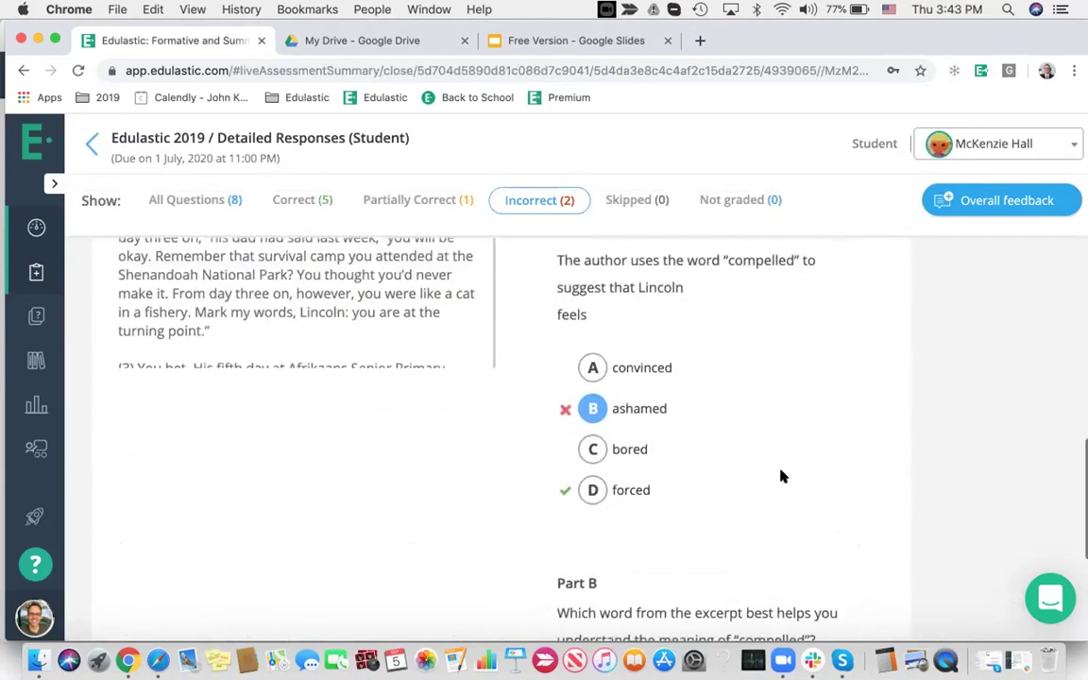
{"action": "left_click", "coordinate": [980, 143]}
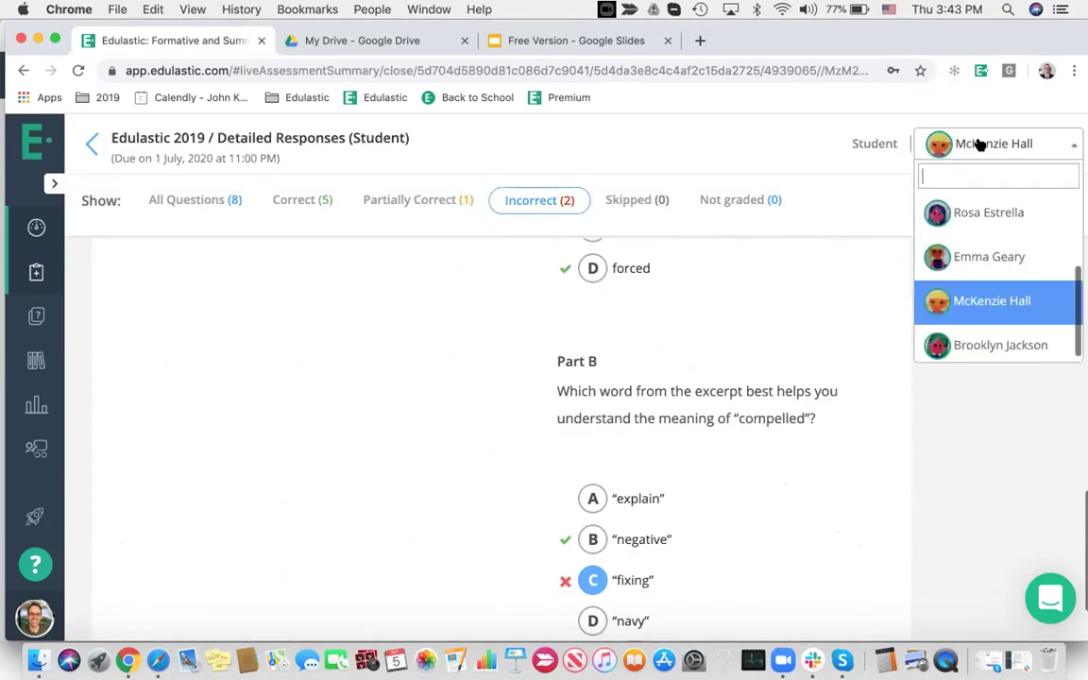
{"action": "left_click", "coordinate": [1007, 214]}
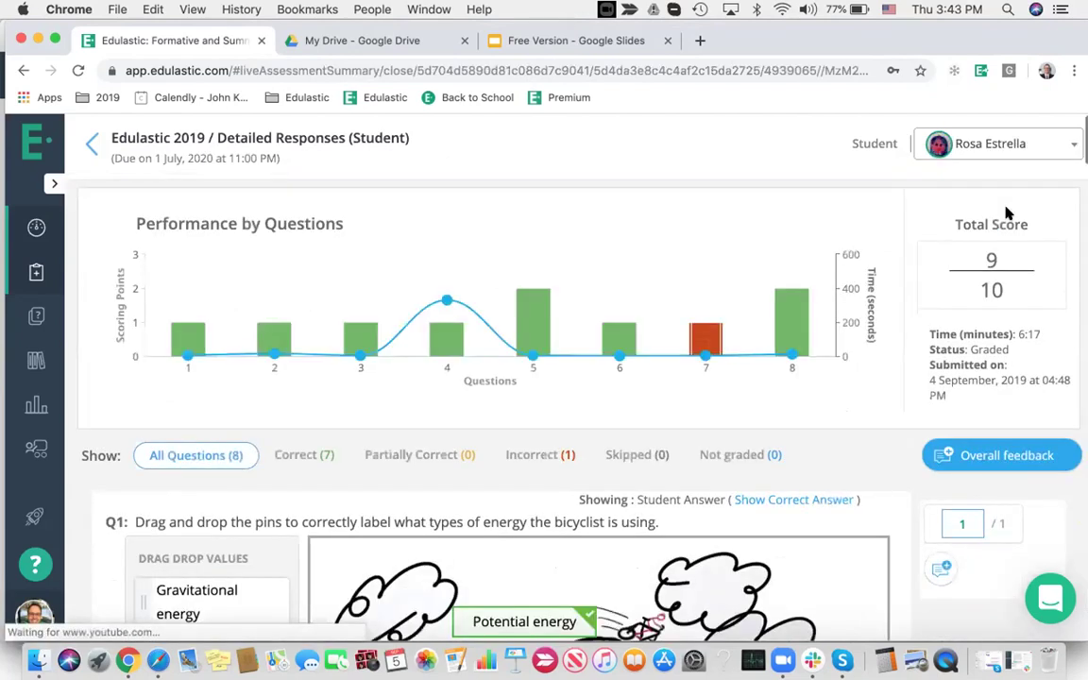
{"action": "left_click", "coordinate": [704, 338]}
{"action": "scroll", "coordinate": [678, 368], "scroll_direction": "down", "scroll_amount": 7}
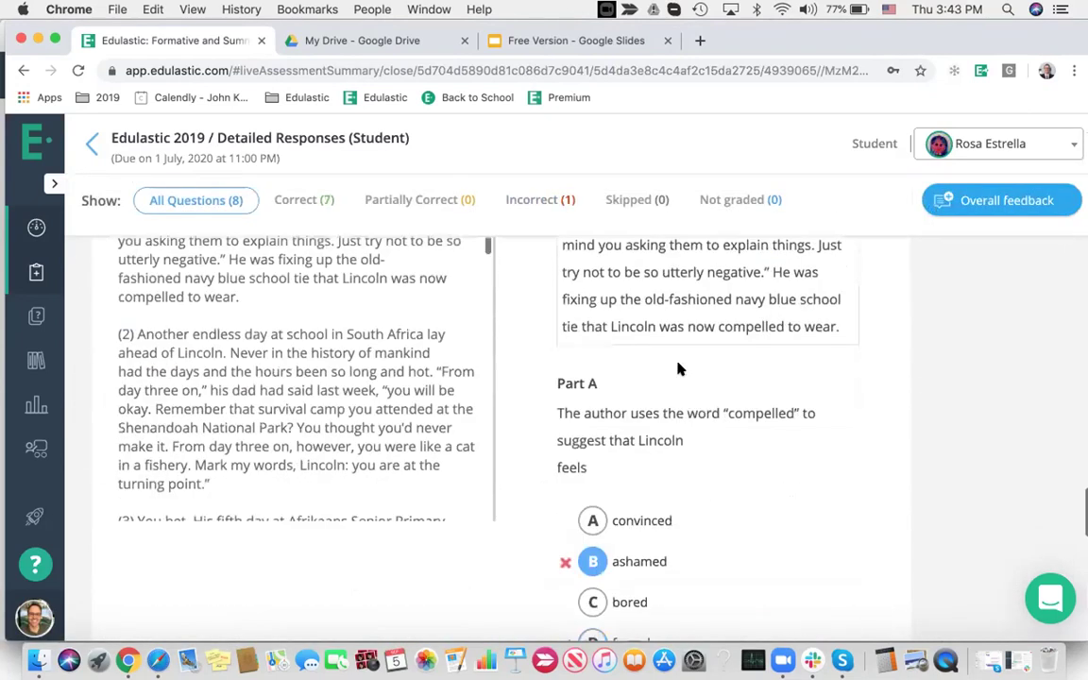
{"action": "scroll", "coordinate": [678, 368], "scroll_direction": "down", "scroll_amount": 8}
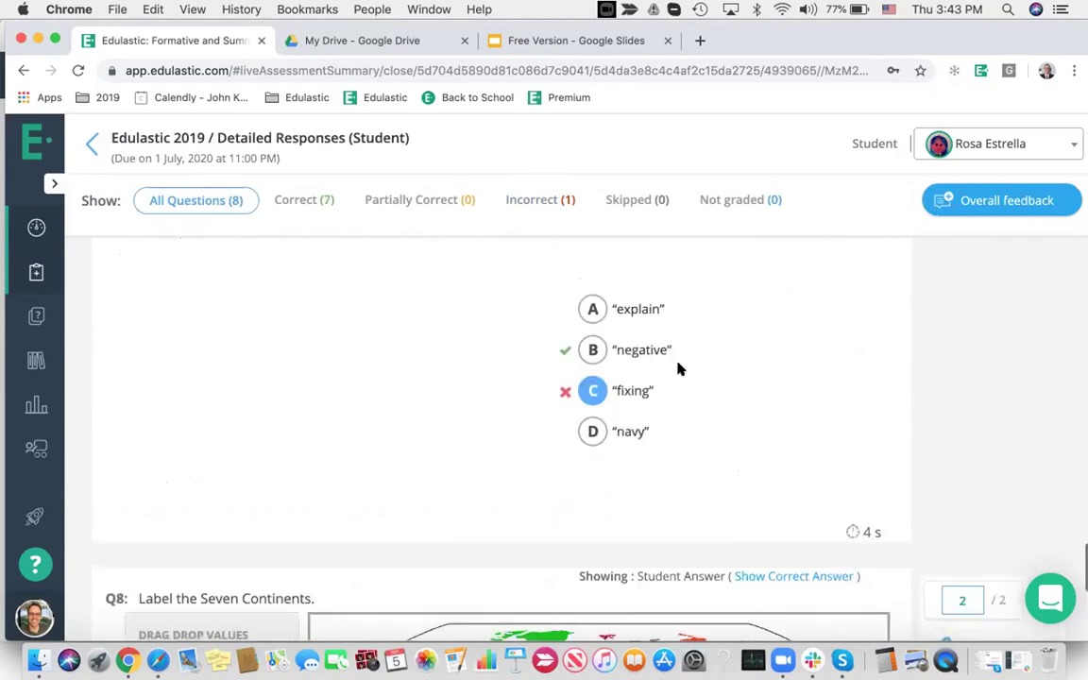
{"action": "scroll", "coordinate": [678, 369], "scroll_direction": "up", "scroll_amount": 10}
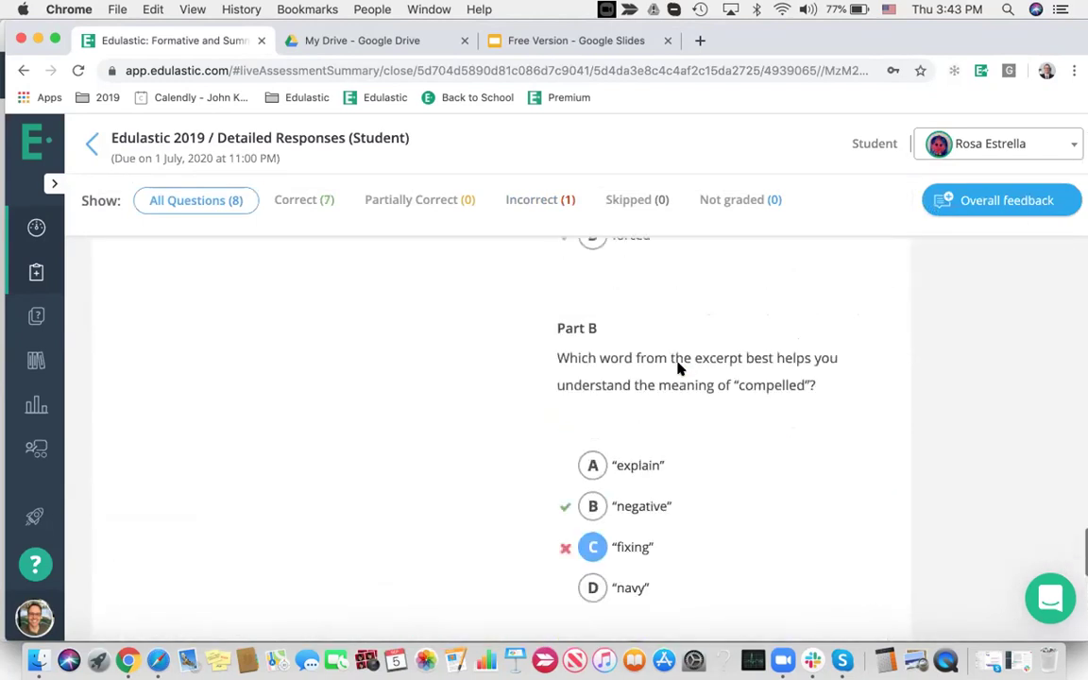
{"action": "scroll", "coordinate": [678, 369], "scroll_direction": "up", "scroll_amount": 2}
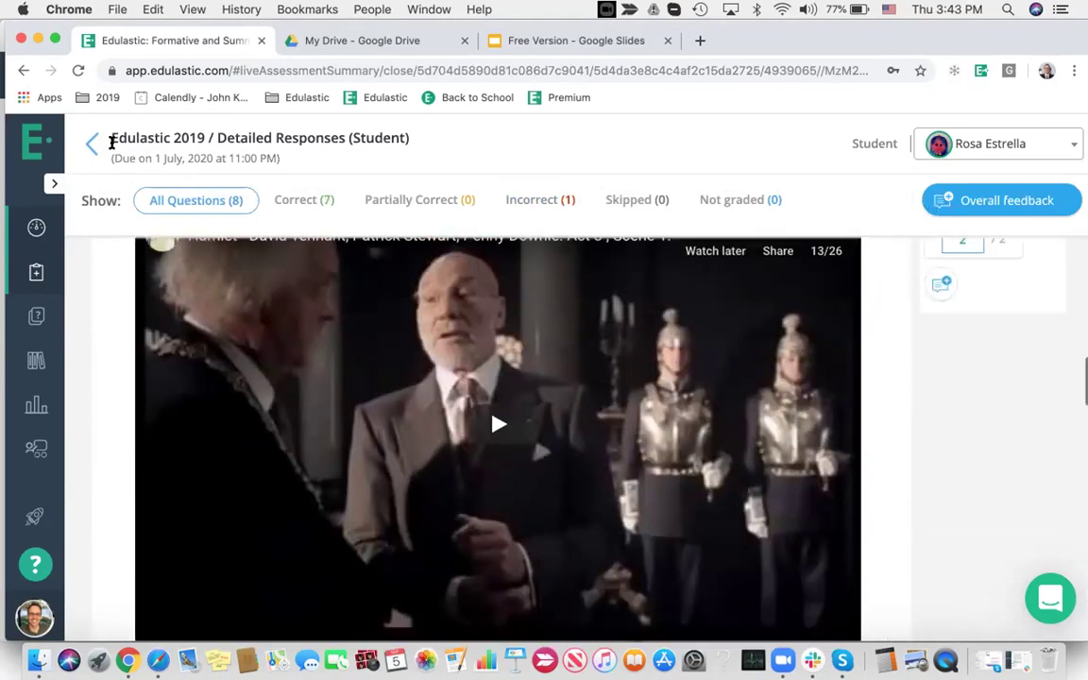
{"action": "left_click", "coordinate": [92, 143]}
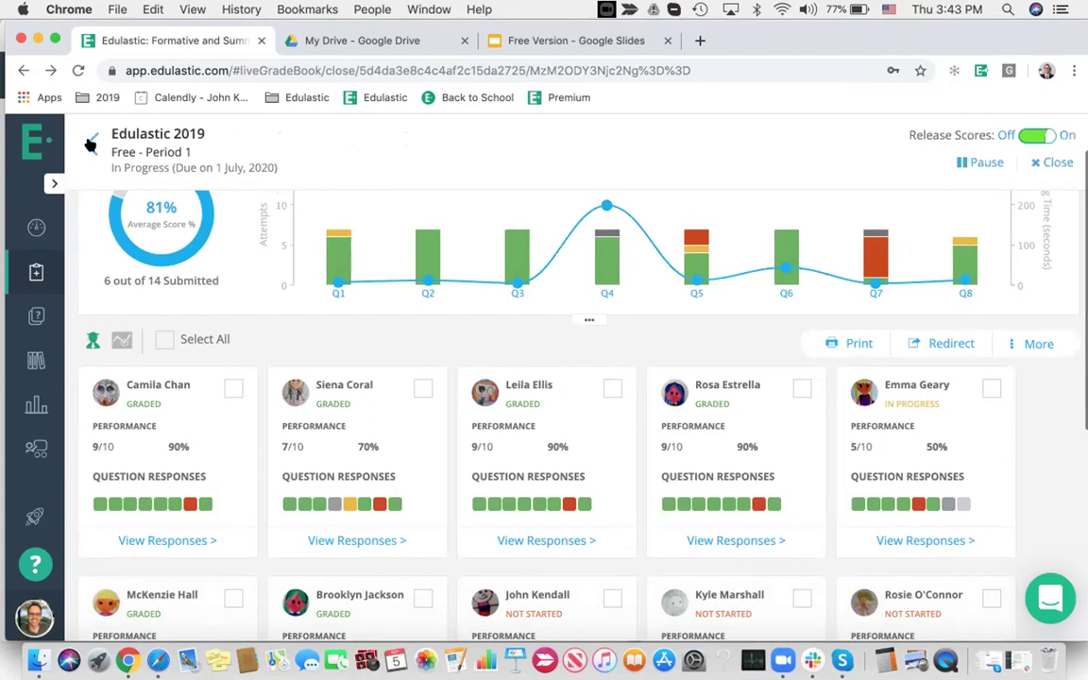
In the student's Safari test, answer Part A with 'ashamed'
{"action": "left_click", "coordinate": [159, 658]}
{"action": "left_click", "coordinate": [635, 573]}
{"action": "scroll", "coordinate": [635, 586], "scroll_direction": "down", "scroll_amount": 5}
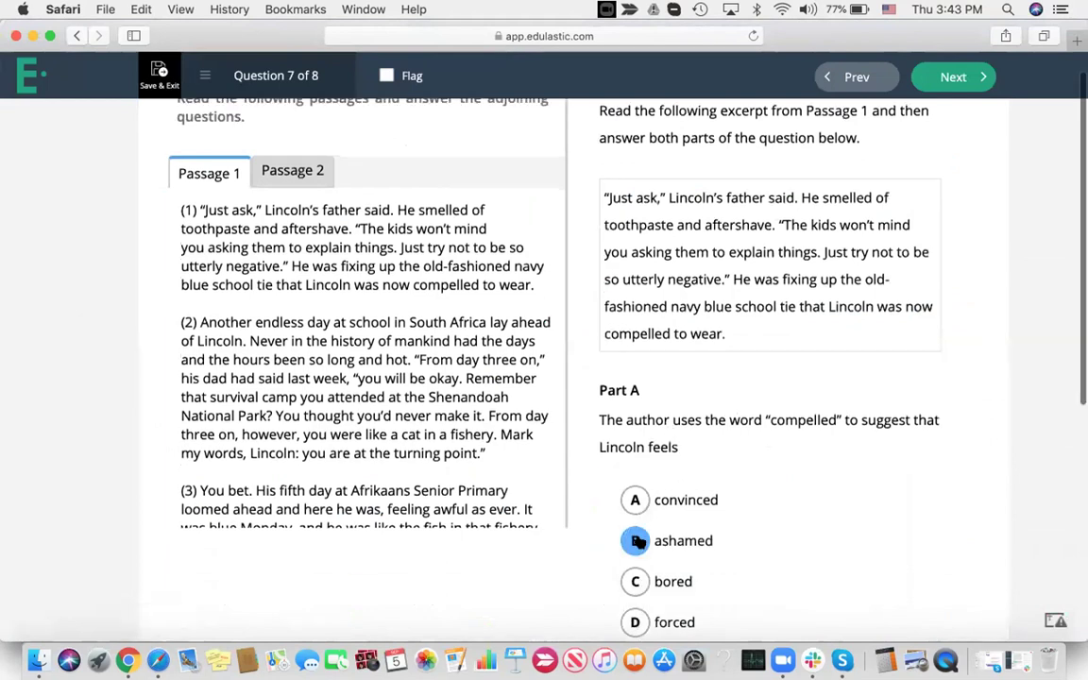
{"action": "scroll", "coordinate": [472, 283], "scroll_direction": "up", "scroll_amount": 5}
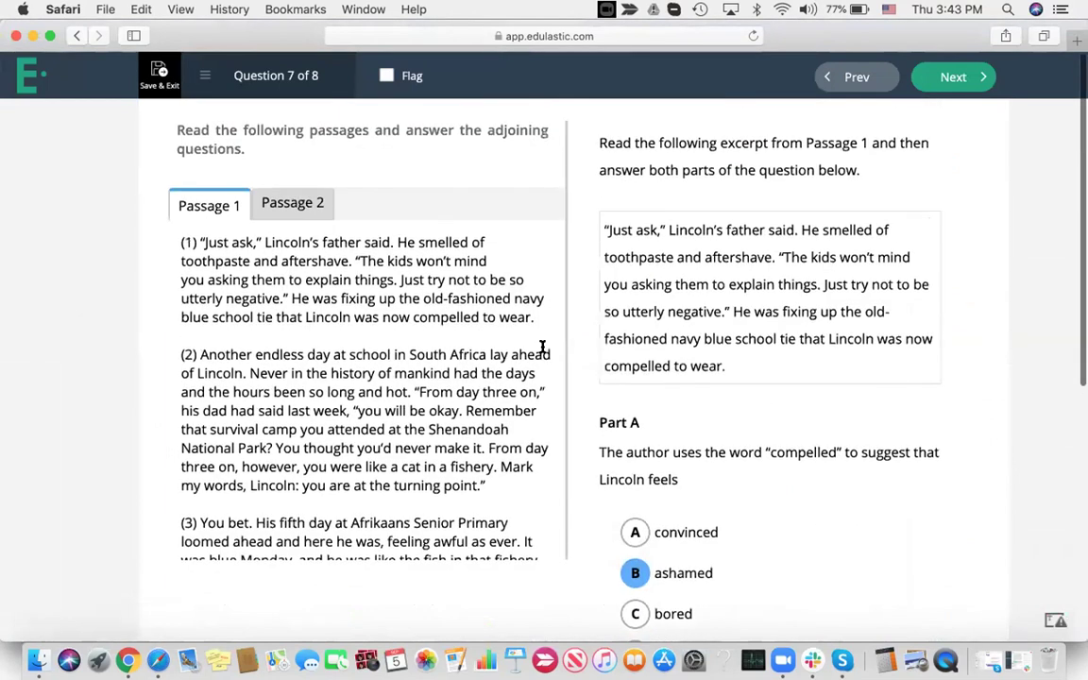
Highlight 'thought…turning point' in pink and 'smelled…negative' in blue in full-width Passage 1
{"action": "left_click", "coordinate": [571, 448]}
{"action": "left_click_drag", "start_coordinate": [696, 352], "coordinate": [551, 324]}
{"action": "left_click", "coordinate": [574, 292]}
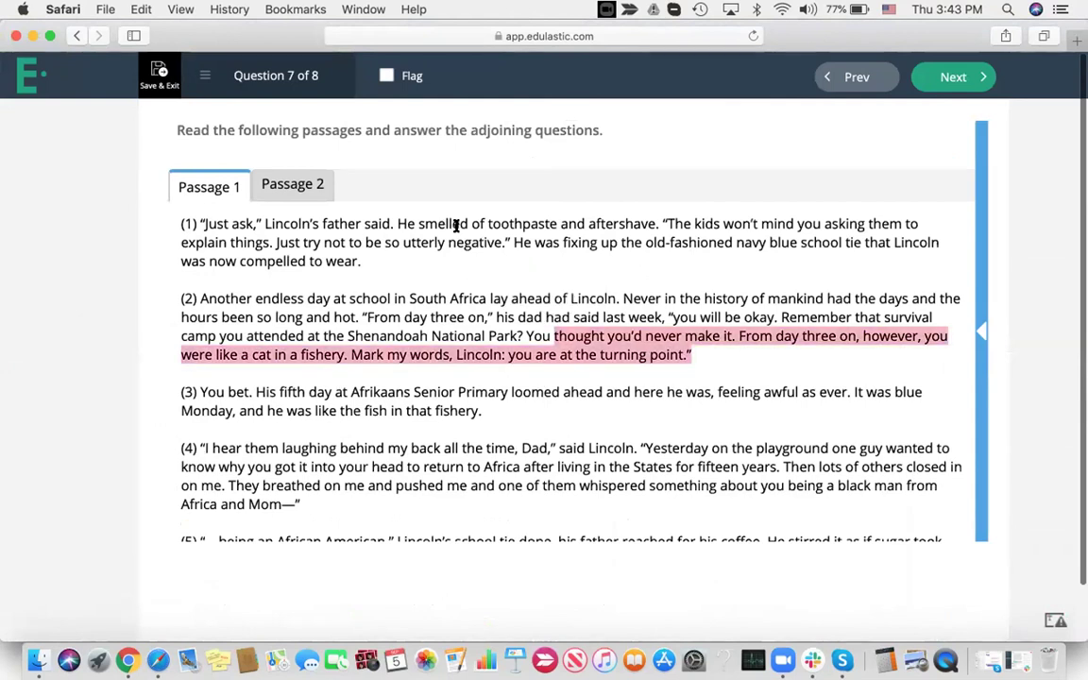
{"action": "left_click_drag", "start_coordinate": [445, 224], "coordinate": [496, 242]}
{"action": "left_click", "coordinate": [508, 179]}
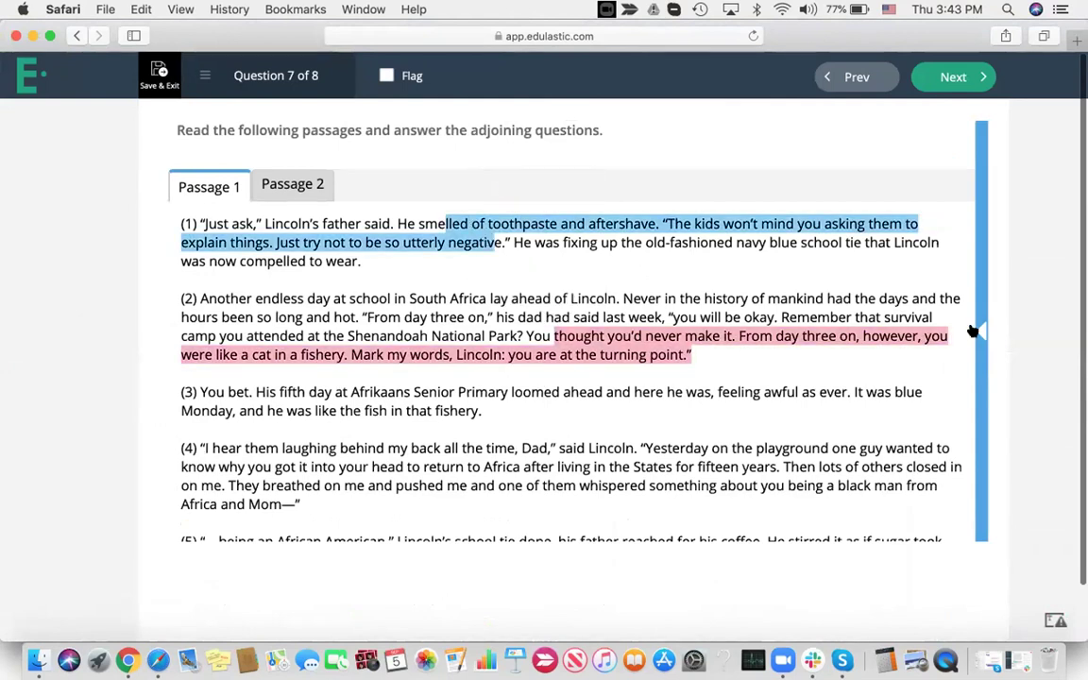
Restore the side-by-side view, glance at Passage 2, and advance to the next question
{"action": "left_click", "coordinate": [981, 330]}
{"action": "scroll", "coordinate": [642, 415], "scroll_direction": "down", "scroll_amount": 5}
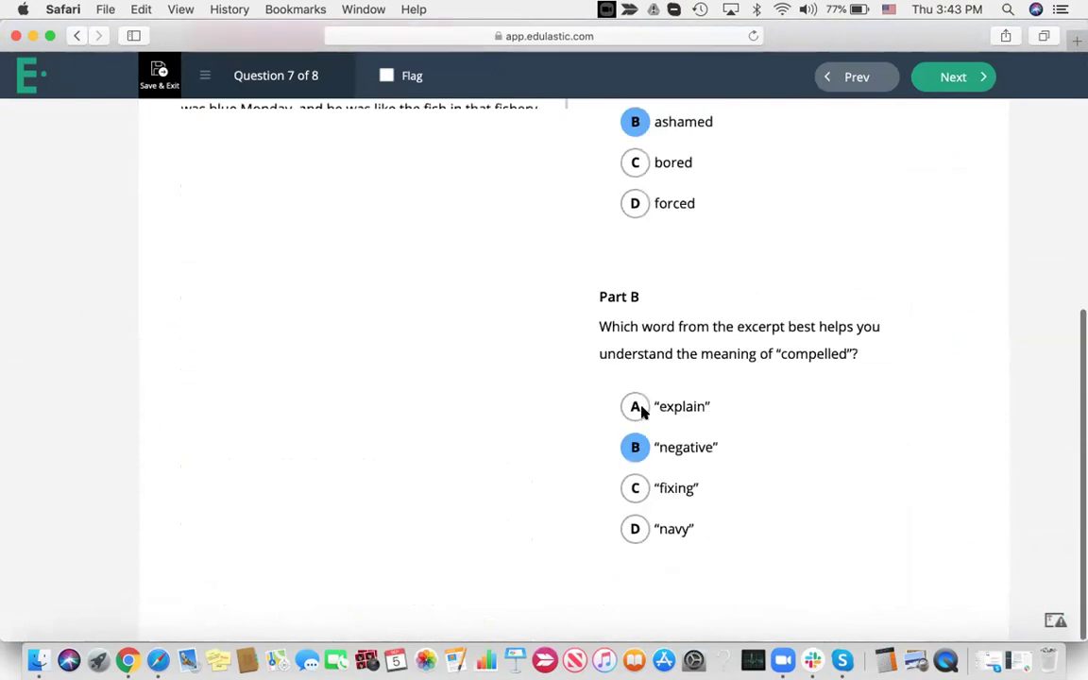
{"action": "scroll", "coordinate": [638, 410], "scroll_direction": "up", "scroll_amount": 4}
{"action": "scroll", "coordinate": [642, 413], "scroll_direction": "up", "scroll_amount": 3}
{"action": "left_click", "coordinate": [567, 425]}
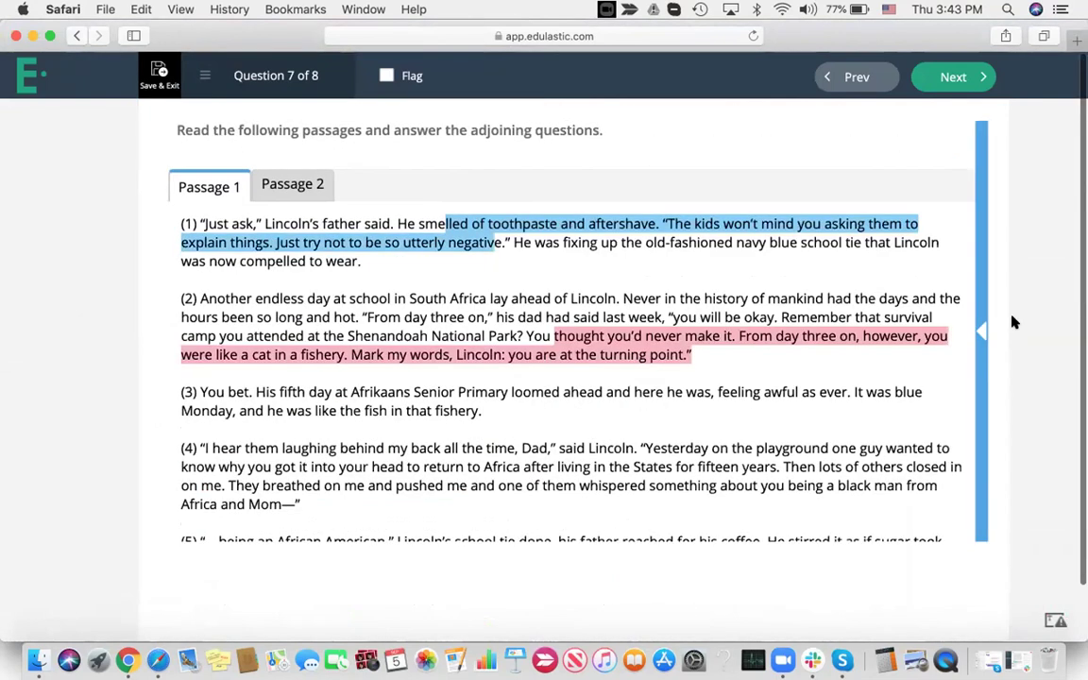
{"action": "left_click", "coordinate": [982, 331]}
{"action": "left_click", "coordinate": [273, 203]}
{"action": "left_click", "coordinate": [218, 204]}
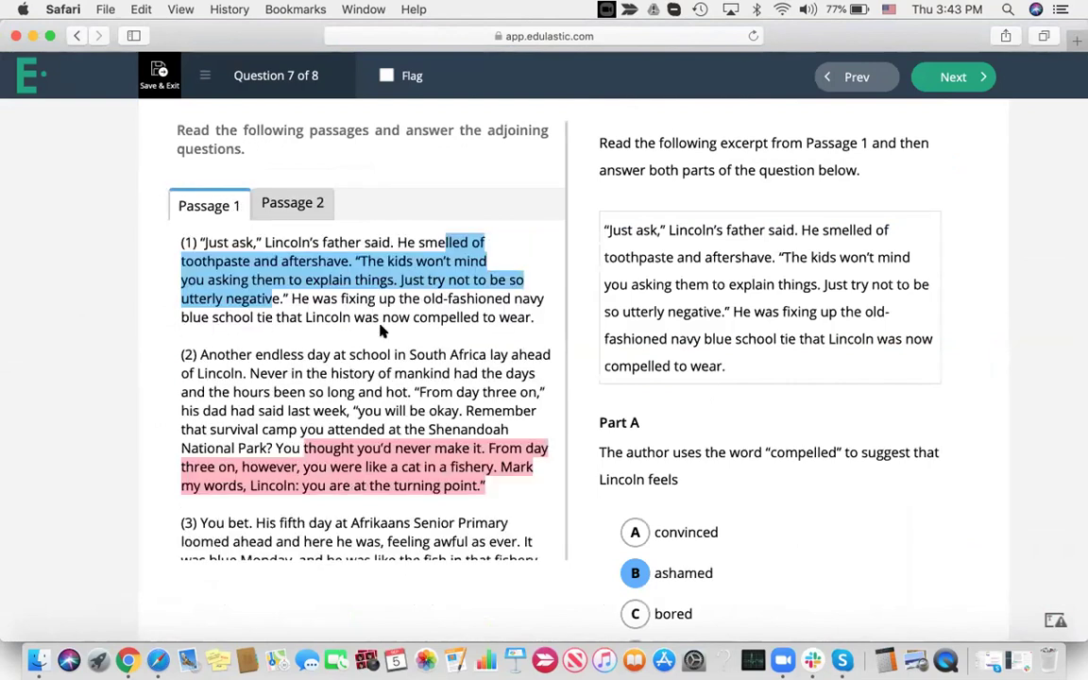
{"action": "left_click", "coordinate": [953, 78]}
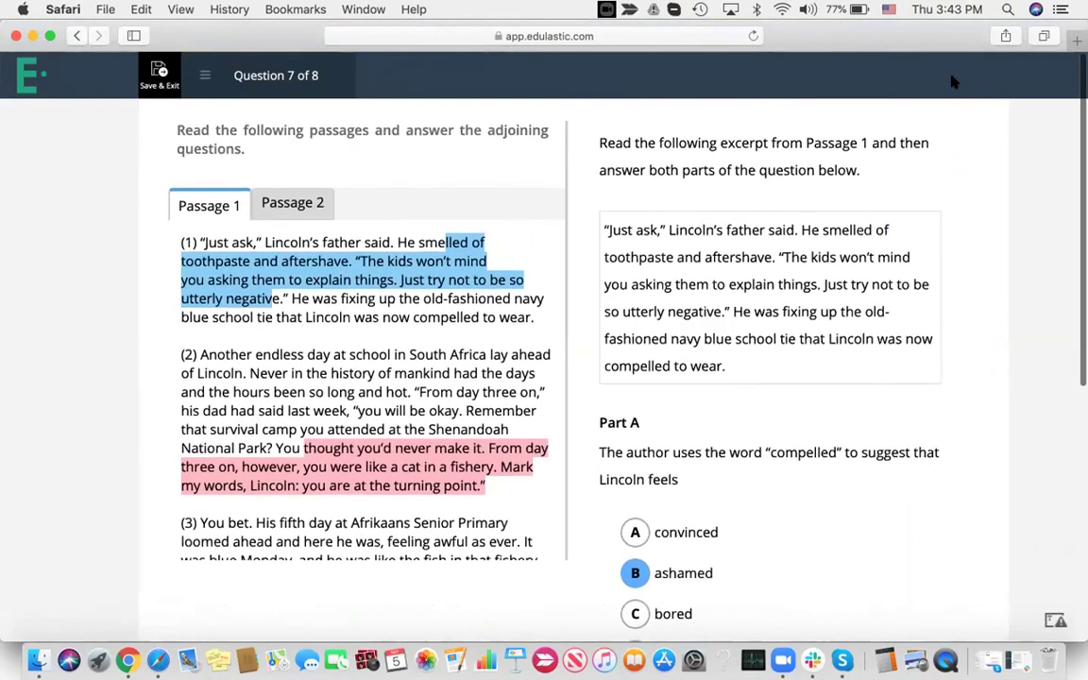
Place the Australia, Europe, Africa, Antarctica and South America labels on their map positions
{"action": "left_click_drag", "start_coordinate": [260, 211], "coordinate": [623, 303]}
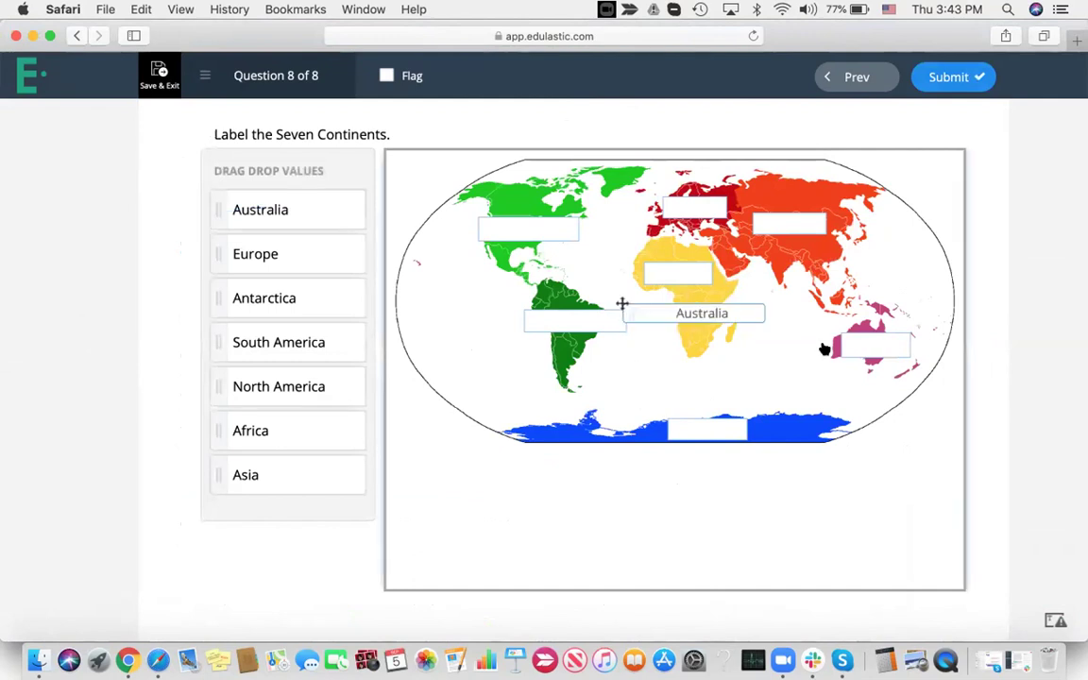
{"action": "left_click_drag", "start_coordinate": [270, 210], "coordinate": [690, 208]}
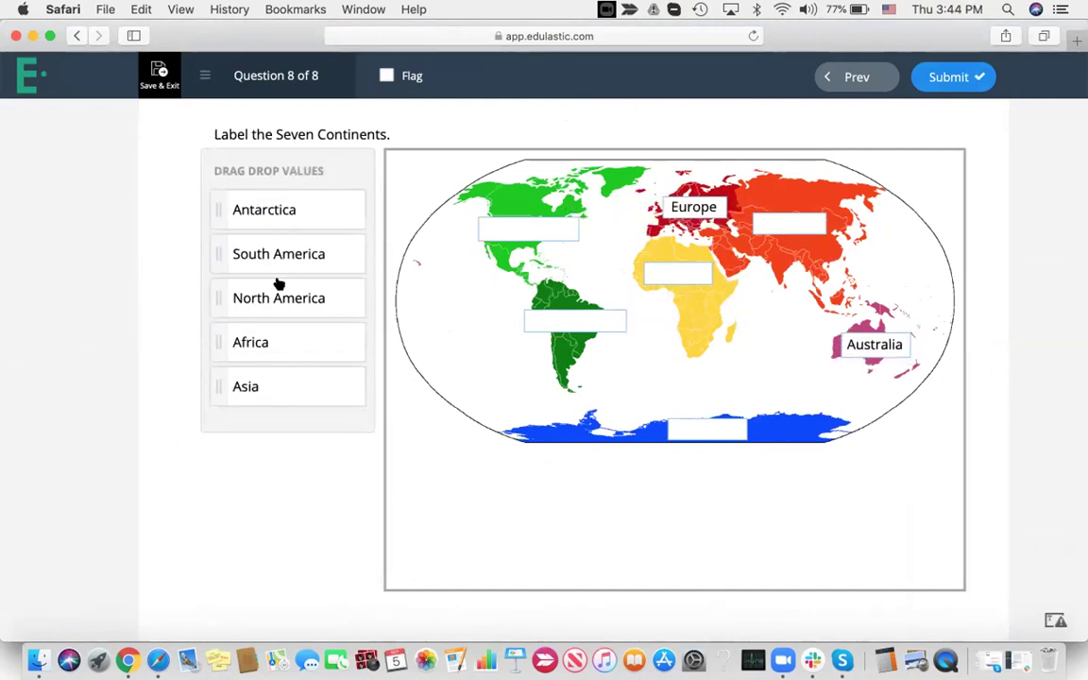
{"action": "left_click_drag", "start_coordinate": [272, 342], "coordinate": [678, 274]}
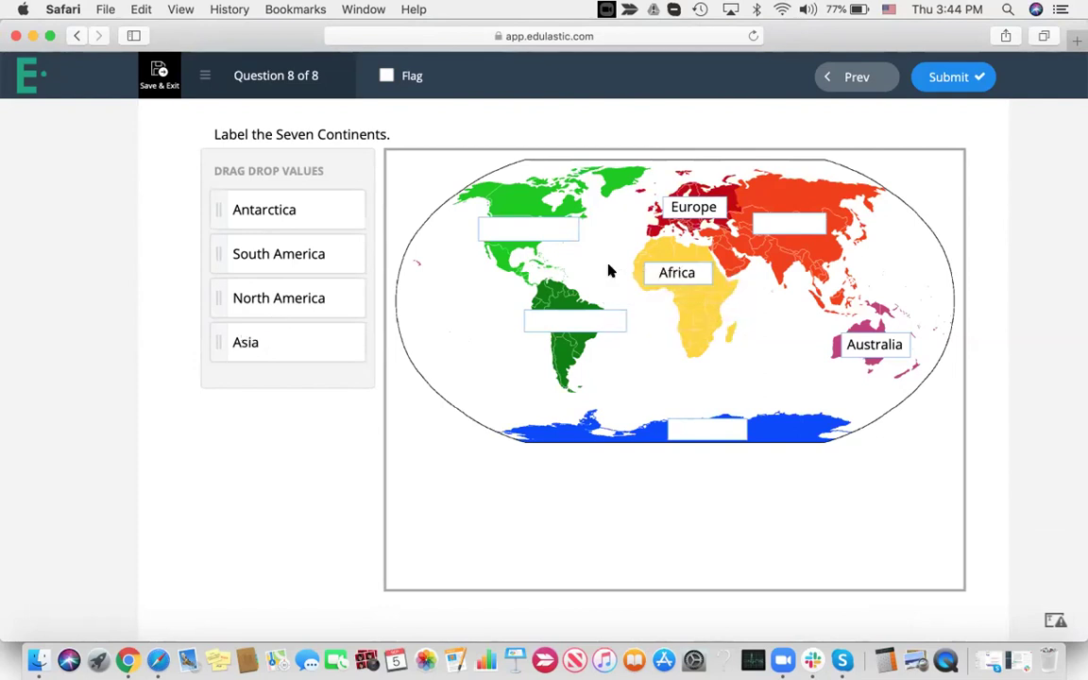
{"action": "left_click_drag", "start_coordinate": [286, 211], "coordinate": [711, 444]}
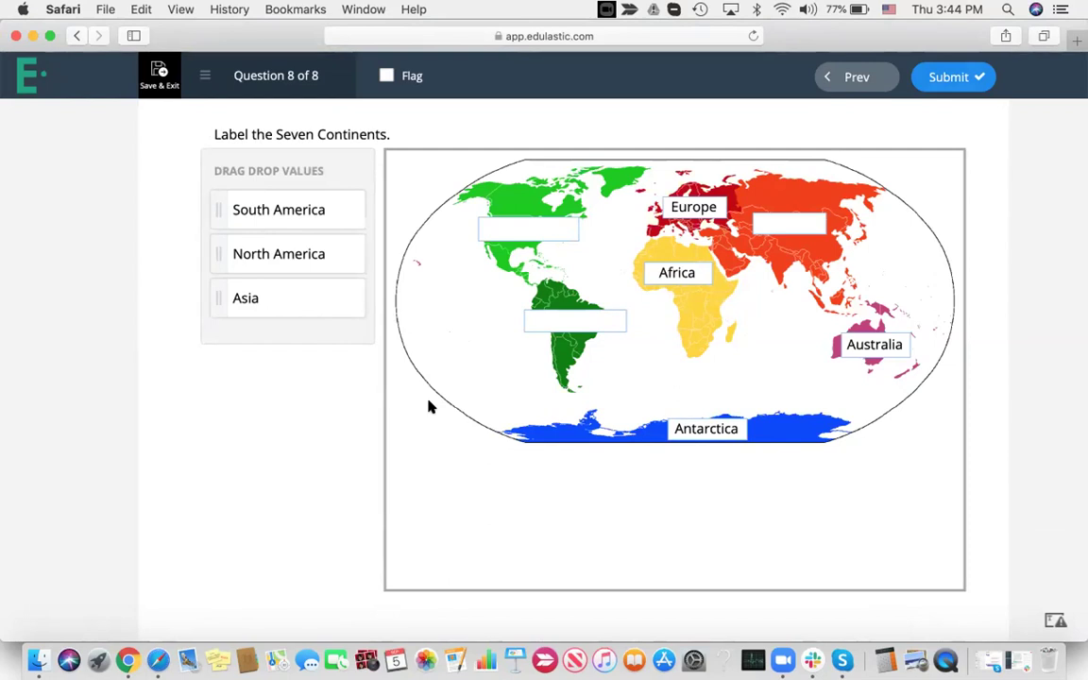
{"action": "left_click_drag", "start_coordinate": [280, 211], "coordinate": [789, 224]}
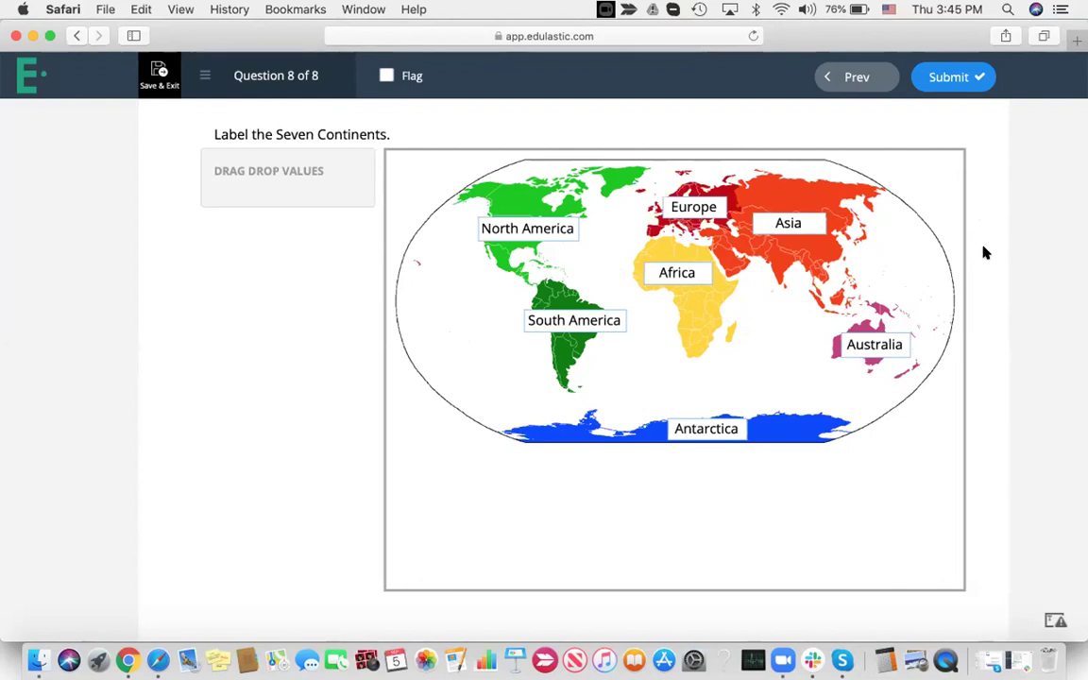
Submit the test and review the 7.5/10 (75%) results by question
{"action": "left_click", "coordinate": [945, 81]}
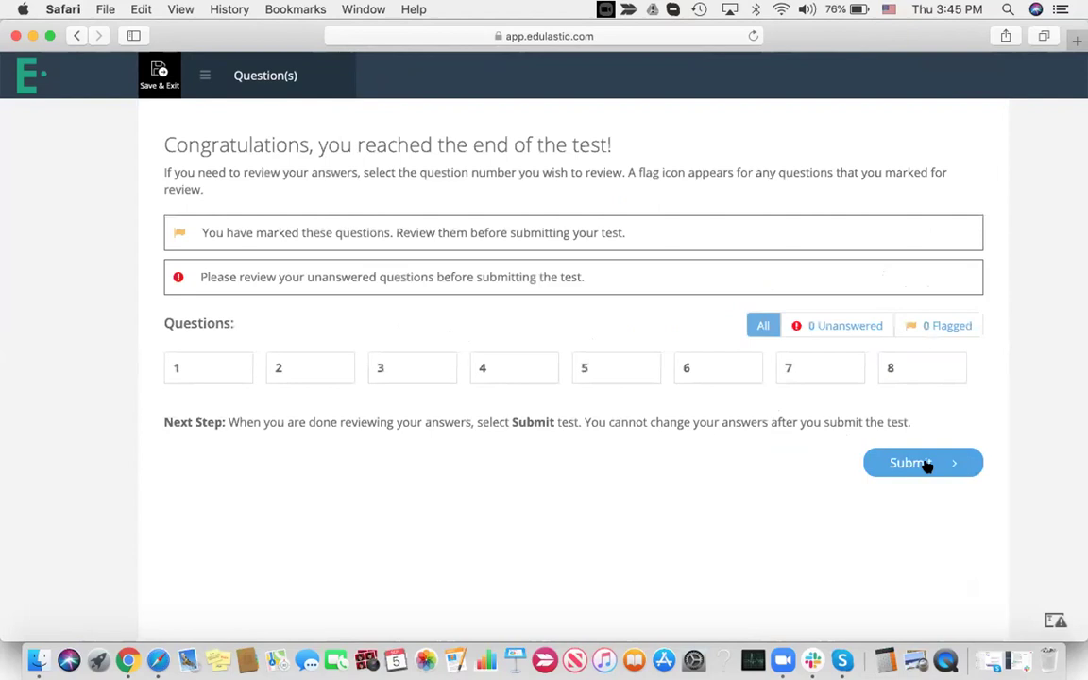
{"action": "left_click", "coordinate": [916, 463]}
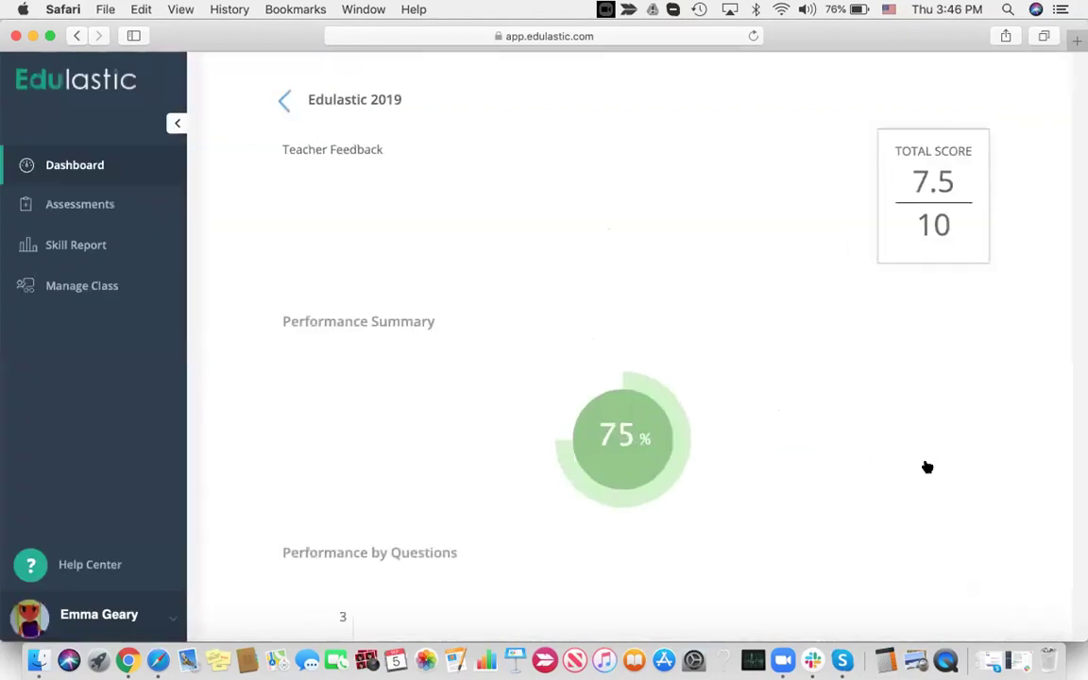
{"action": "scroll", "coordinate": [927, 467], "scroll_direction": "down", "scroll_amount": 5}
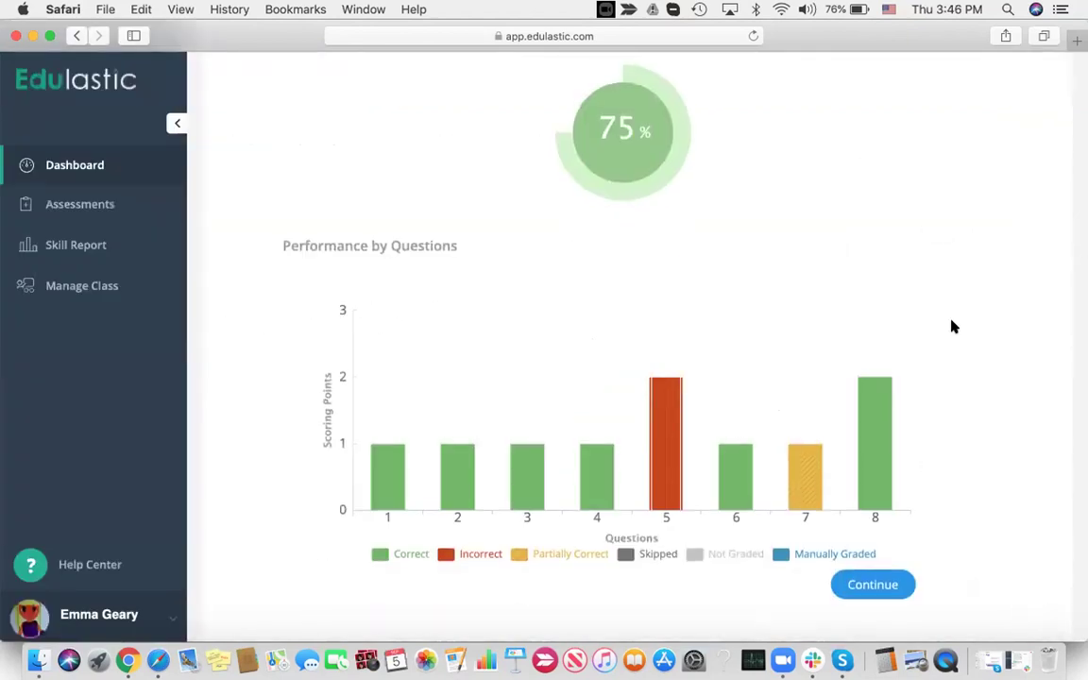
{"action": "scroll", "coordinate": [718, 303], "scroll_direction": "up", "scroll_amount": 3}
{"action": "scroll", "coordinate": [693, 369], "scroll_direction": "up", "scroll_amount": 2}
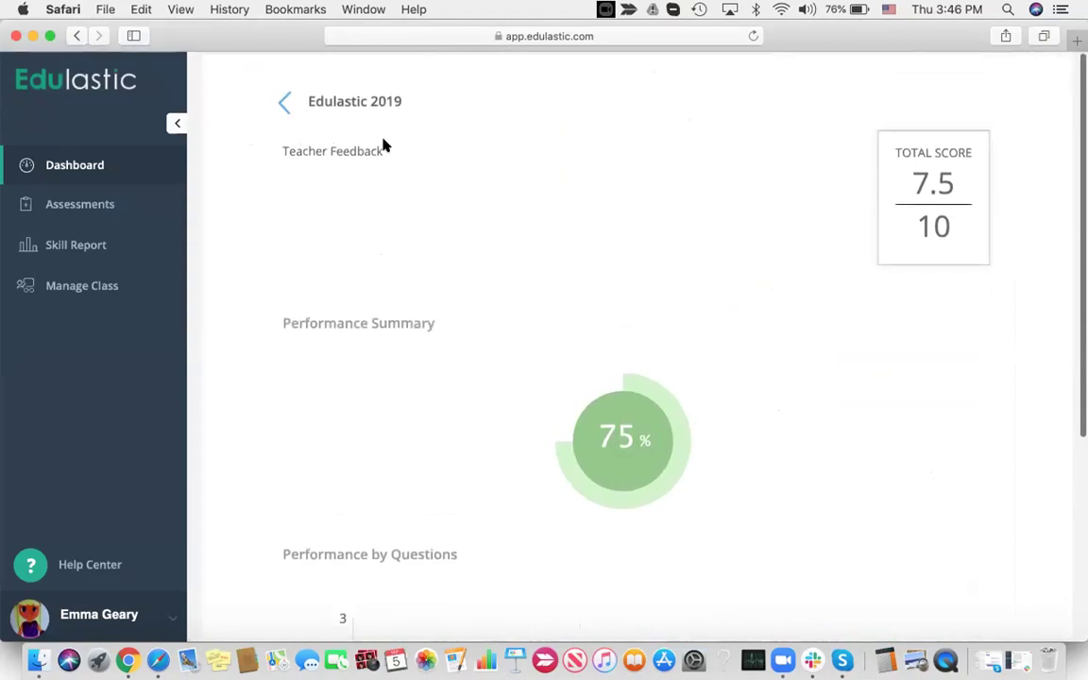
{"action": "scroll", "coordinate": [695, 285], "scroll_direction": "down", "scroll_amount": 5}
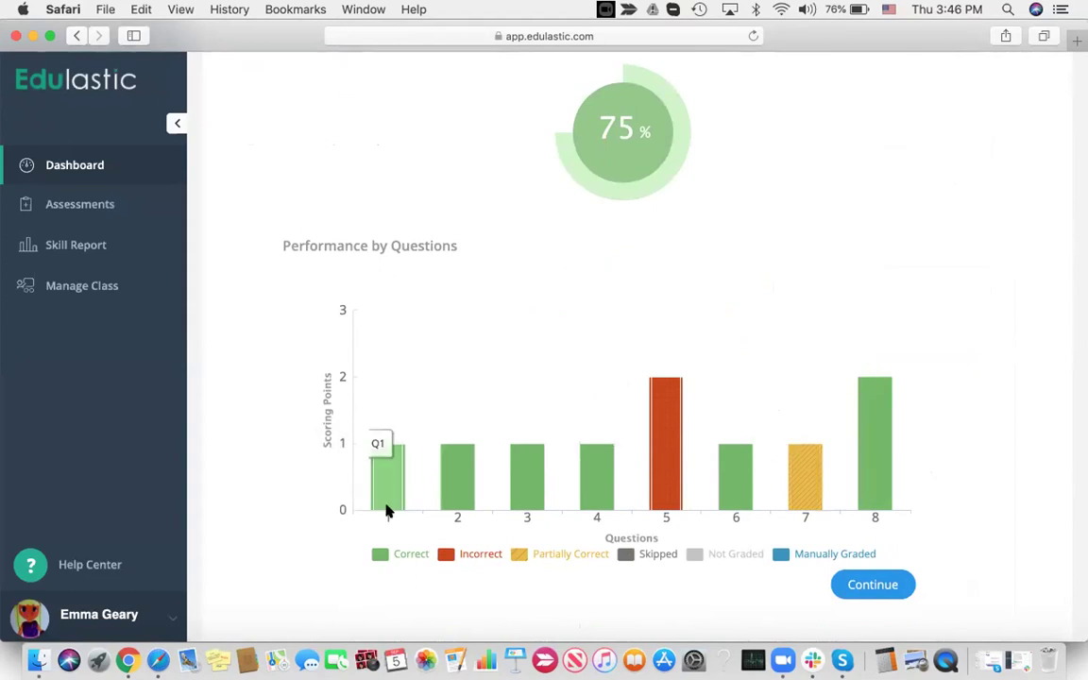
Open the 7.5/10 student's responses in the gradebook and save overall feedback addressed to the student
{"action": "left_click", "coordinate": [129, 661]}
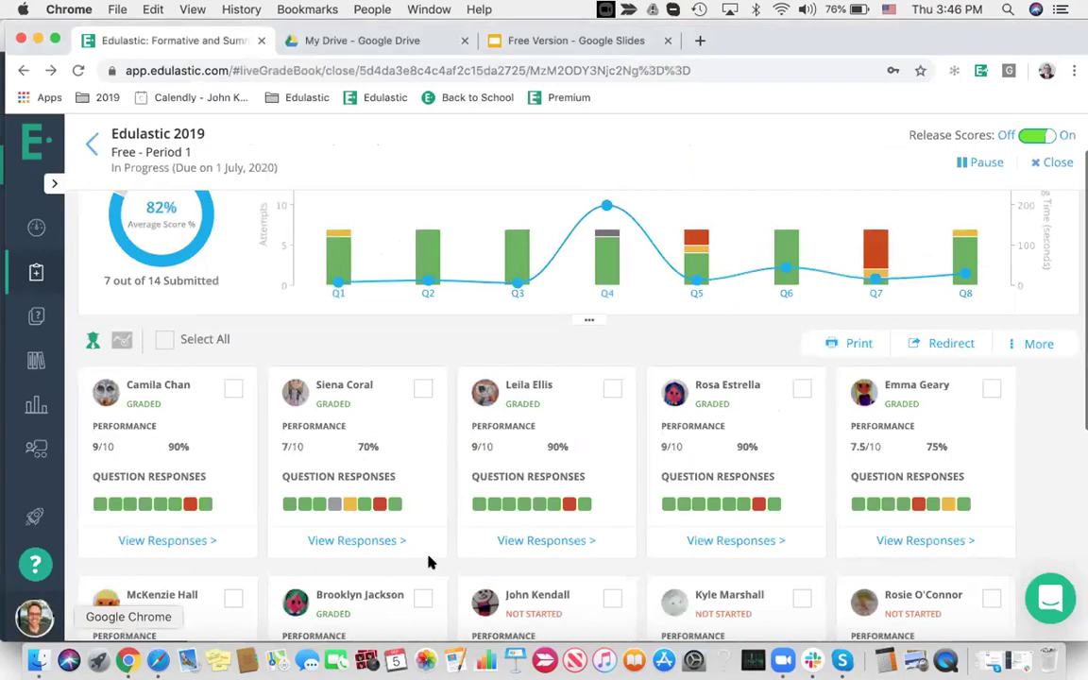
{"action": "scroll", "coordinate": [456, 529], "scroll_direction": "down", "scroll_amount": 3}
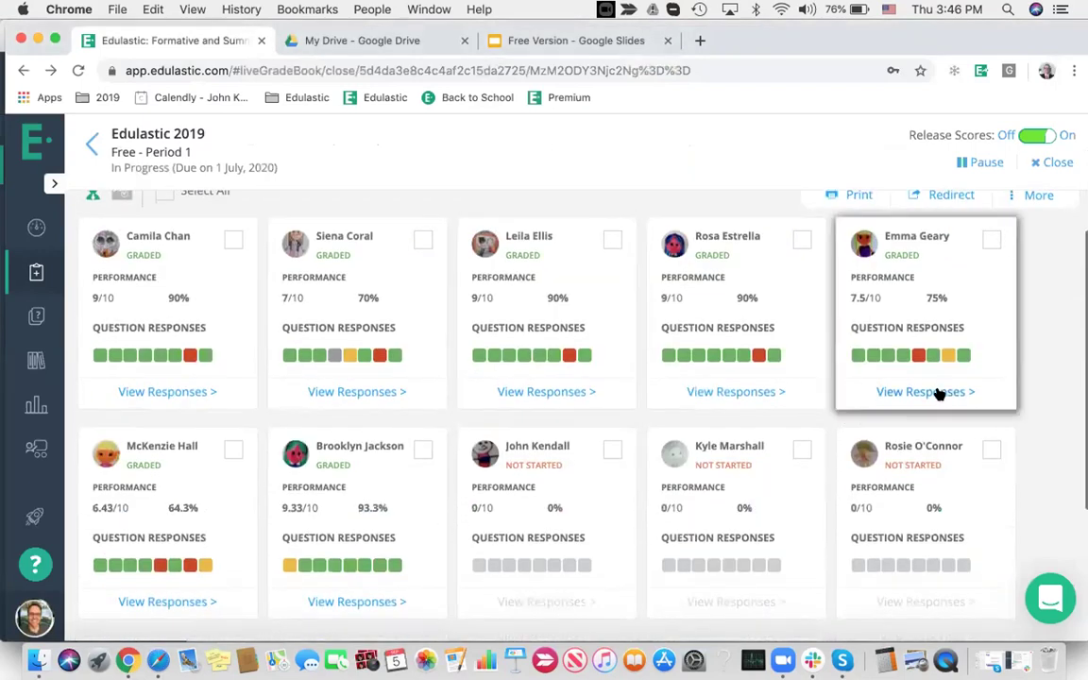
{"action": "left_click", "coordinate": [935, 393]}
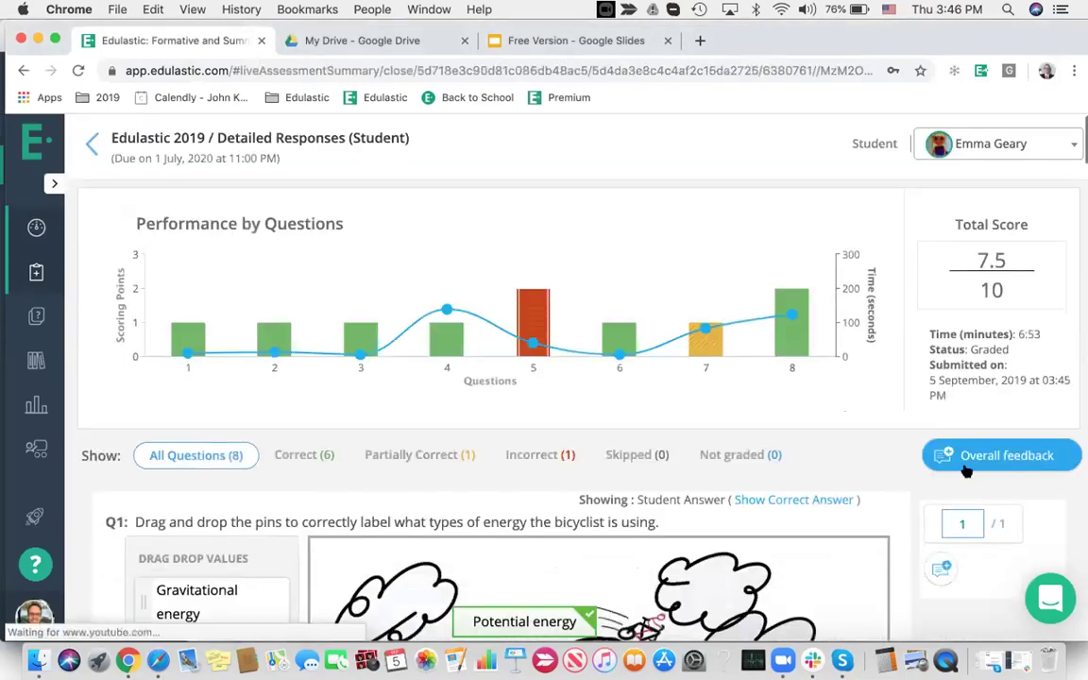
{"action": "left_click", "coordinate": [981, 451]}
{"action": "type", "text": "OVERA"}
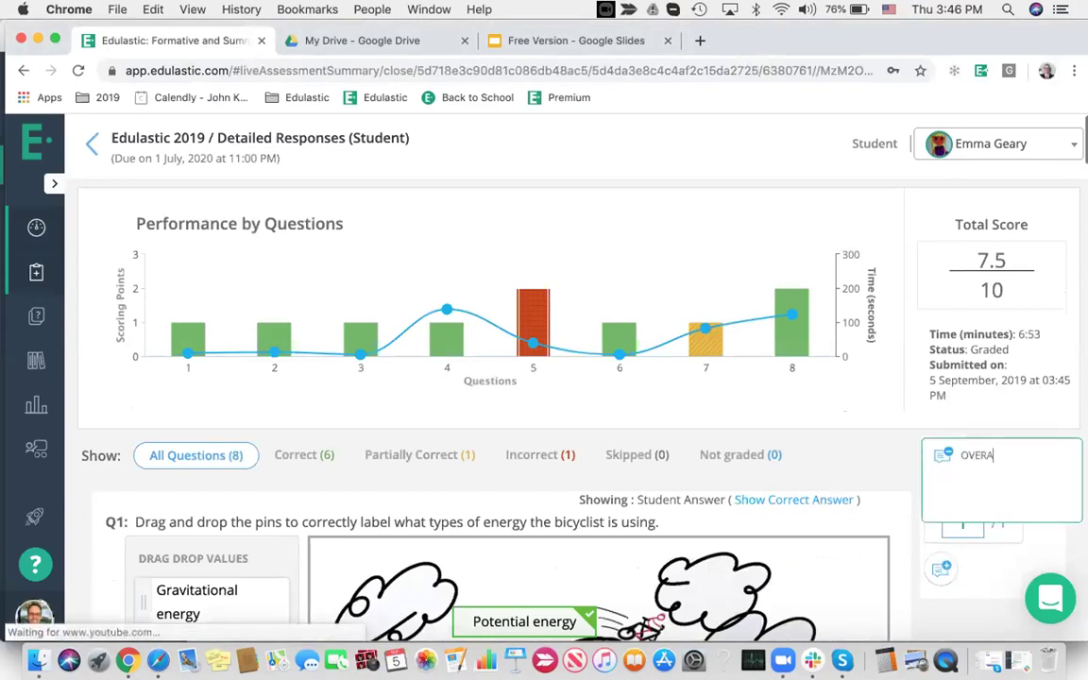
{"action": "type", "text": "LL FEEDBACK FO"}
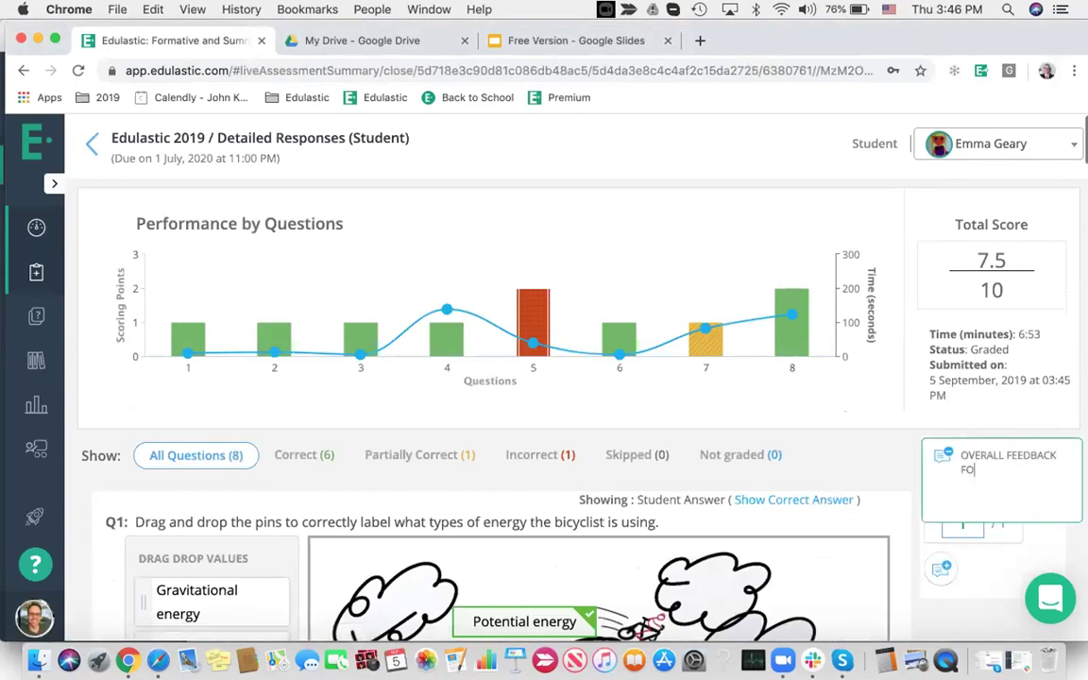
{"action": "left_click", "coordinate": [885, 457]}
Save a question-level feedback comment on the student's question 5 response
{"action": "left_click", "coordinate": [532, 316]}
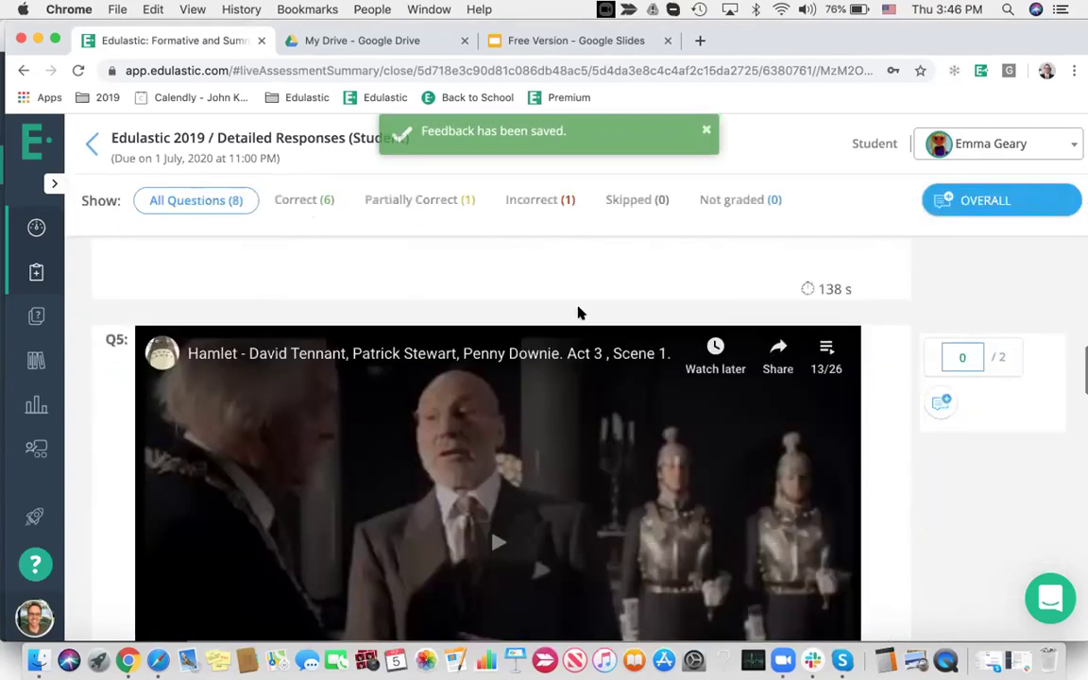
{"action": "left_click", "coordinate": [940, 397]}
{"action": "type", "text": "specific question level feedback for Emma on Sept 5th"}
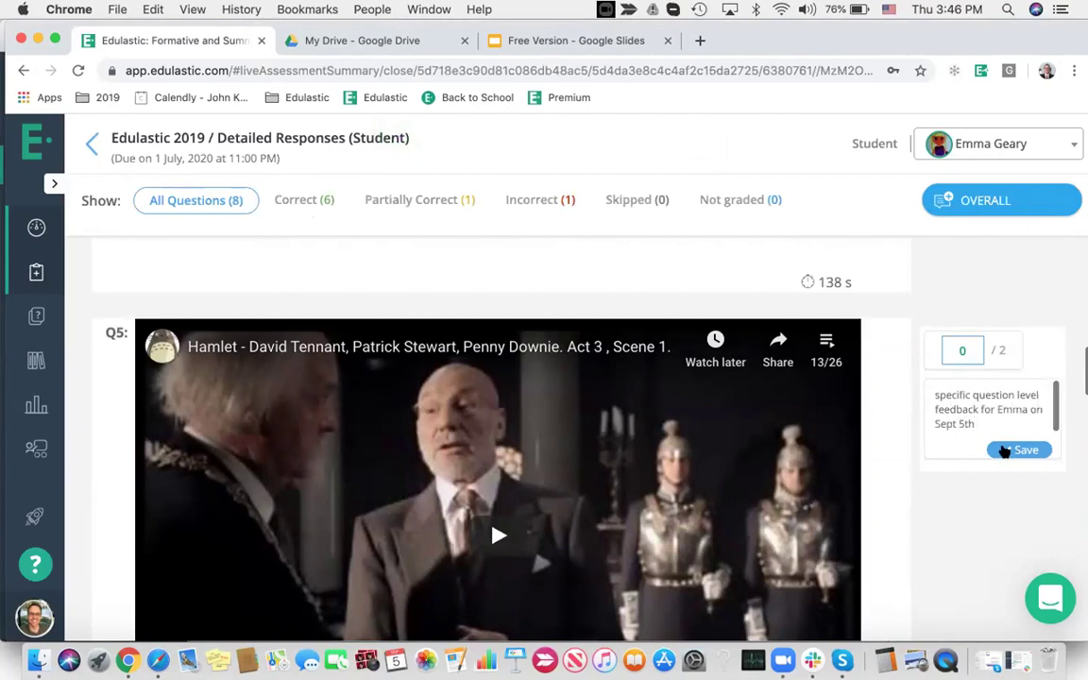
{"action": "left_click", "coordinate": [1016, 451]}
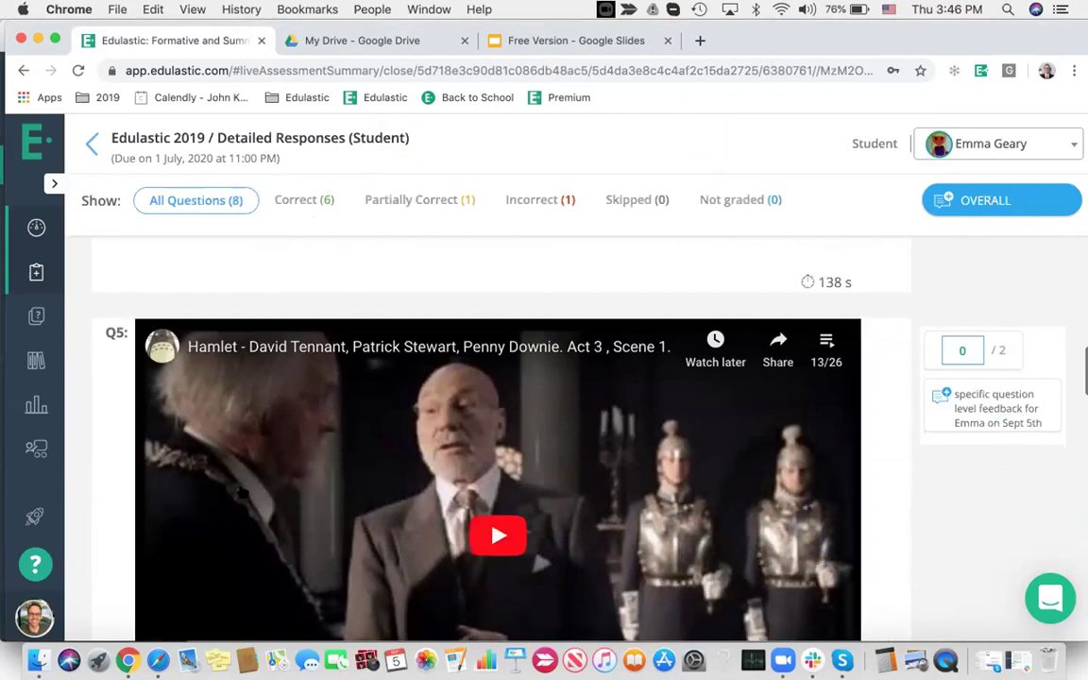
{"action": "left_click", "coordinate": [158, 660]}
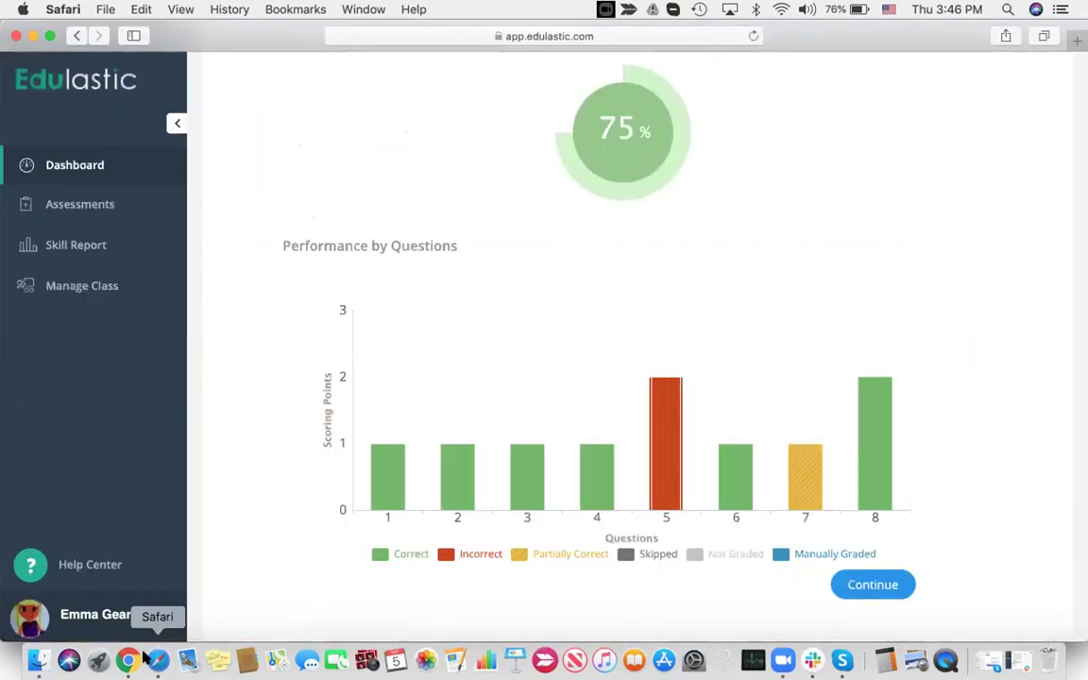
Return to the live gradebook, then reload the student's Safari results page, choosing Leave Page
{"action": "left_click", "coordinate": [127, 660]}
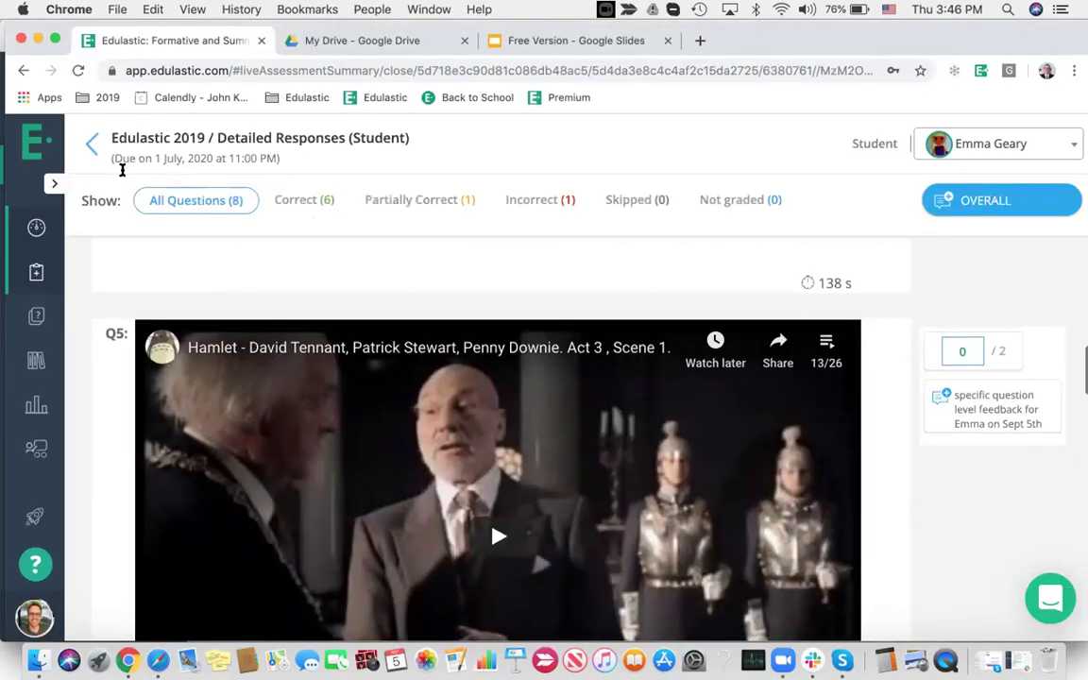
{"action": "left_click", "coordinate": [91, 143]}
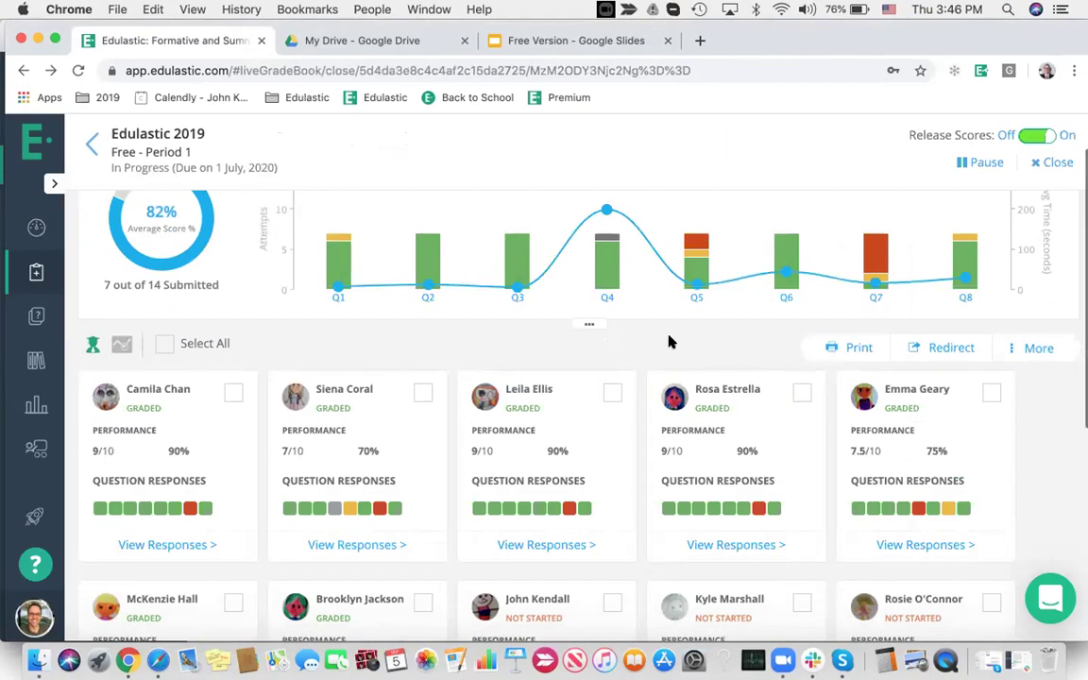
{"action": "left_click", "coordinate": [158, 660]}
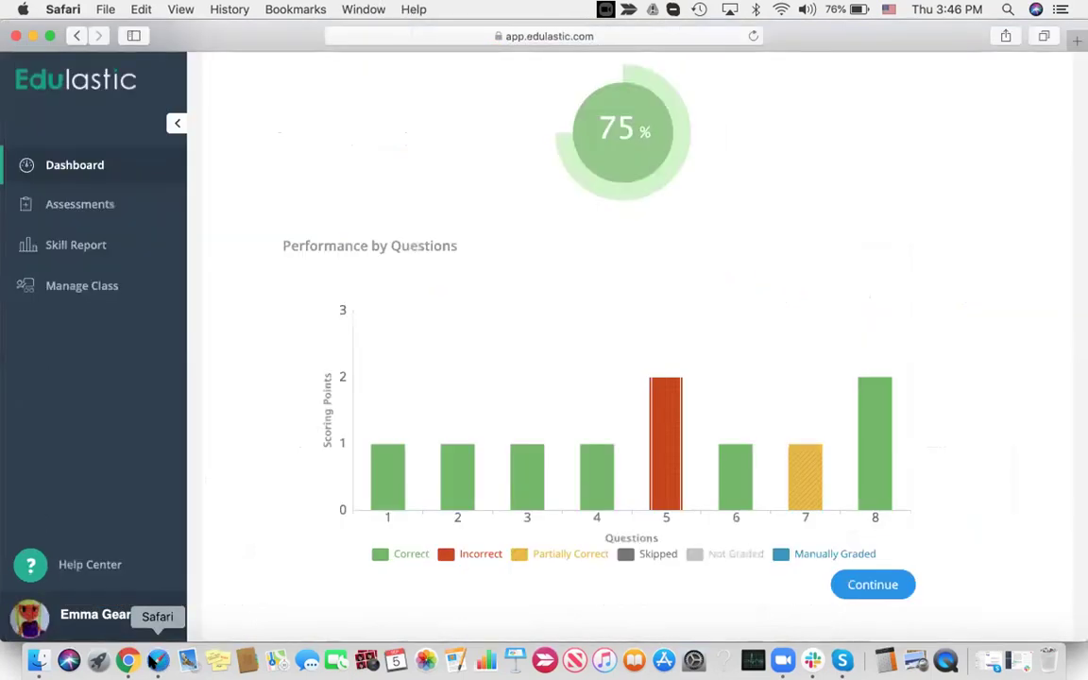
{"action": "scroll", "coordinate": [365, 442], "scroll_direction": "up", "scroll_amount": 5}
{"action": "left_click", "coordinate": [755, 38]}
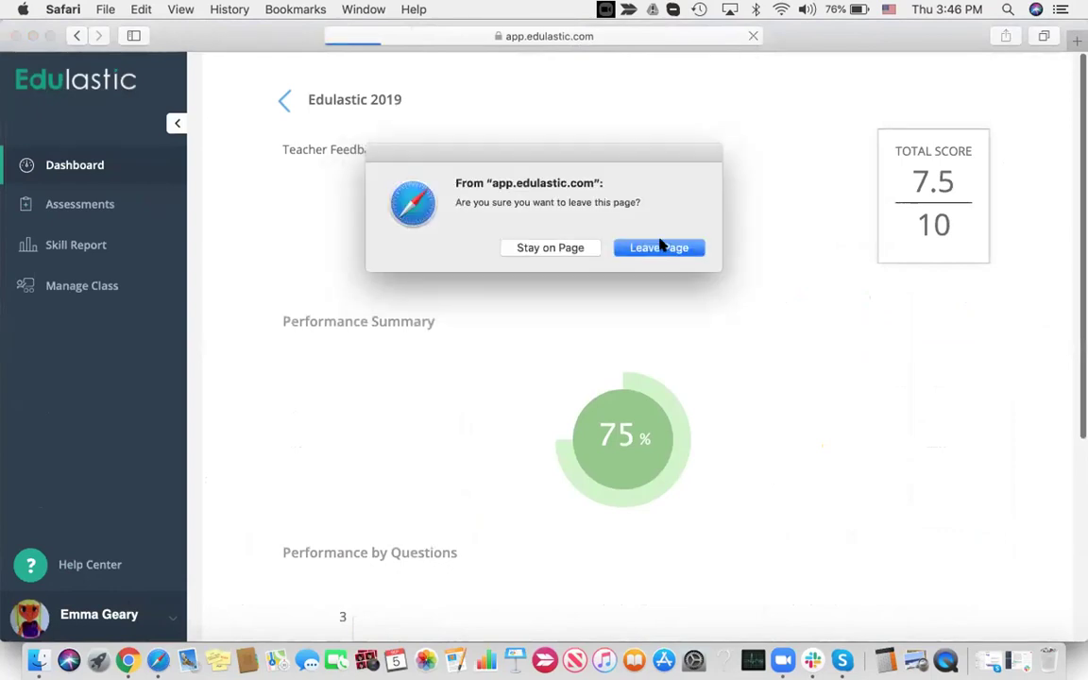
{"action": "left_click", "coordinate": [661, 247]}
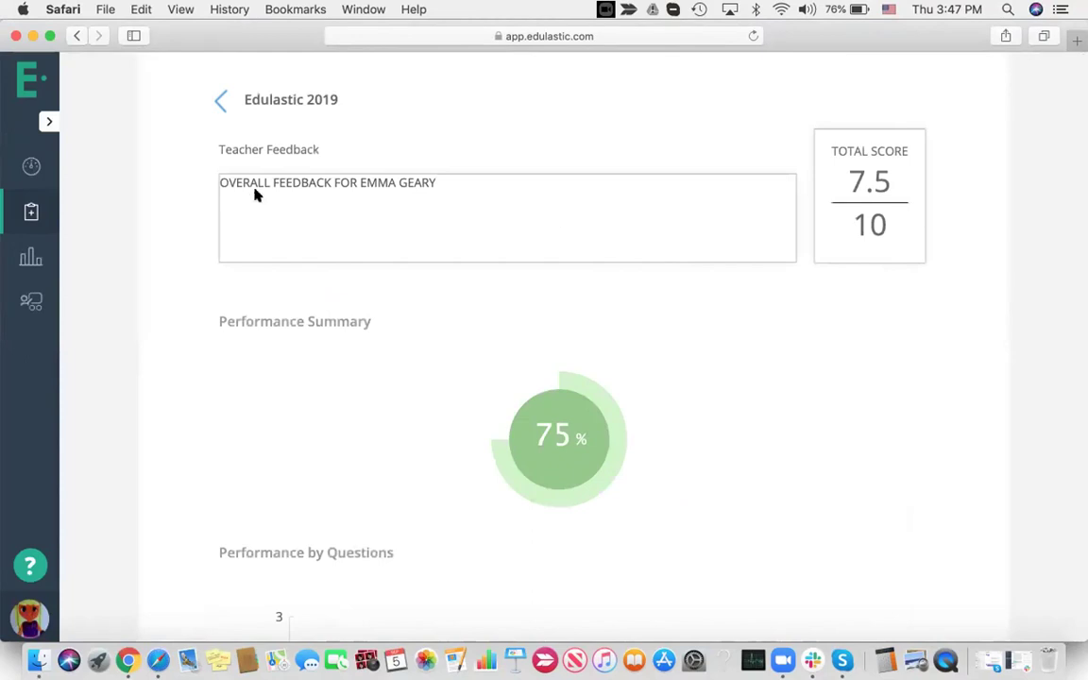
Check the student's question 5 and question 4 responses with feedback, then open the Skill Report
{"action": "scroll", "coordinate": [581, 236], "scroll_direction": "down", "scroll_amount": 5}
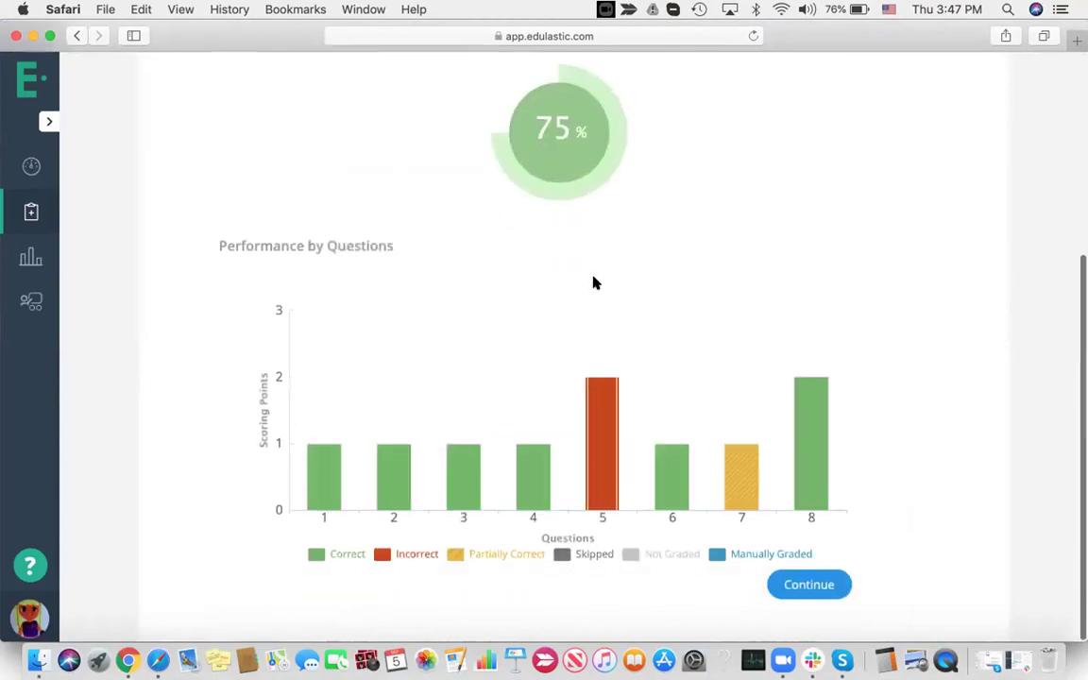
{"action": "left_click", "coordinate": [597, 450]}
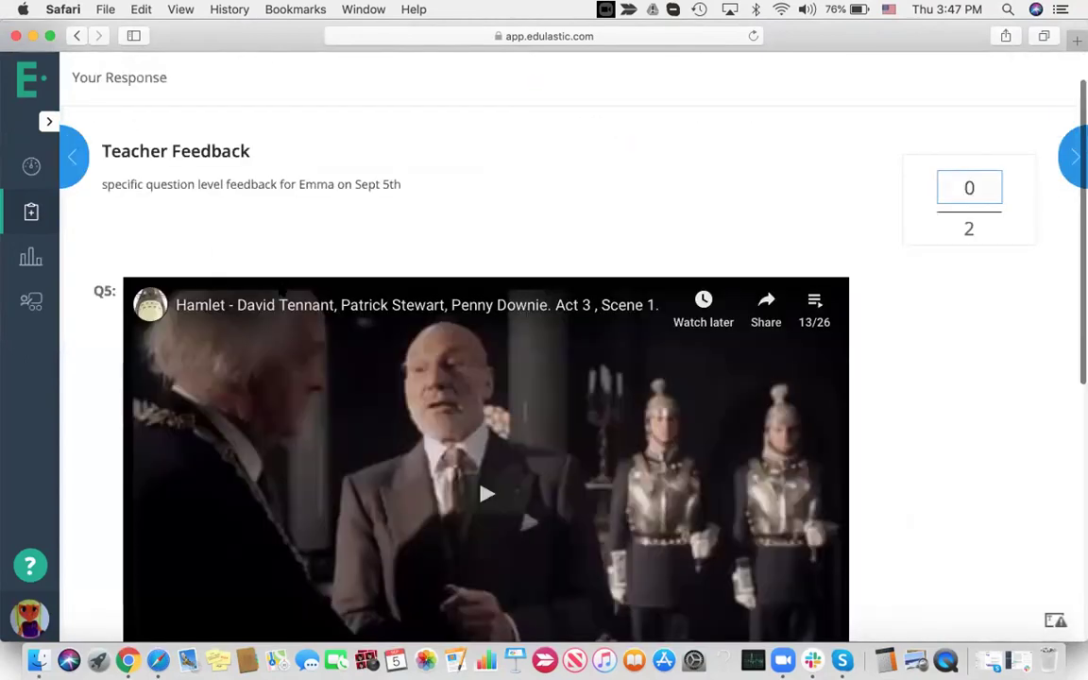
{"action": "left_click", "coordinate": [76, 159]}
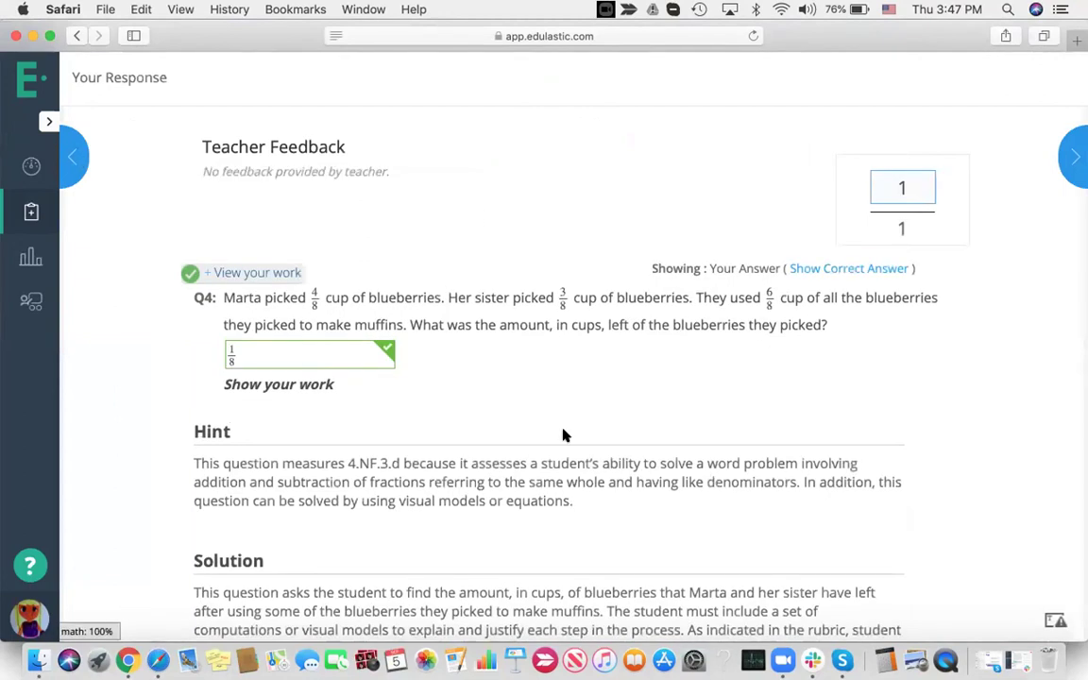
{"action": "scroll", "coordinate": [564, 430], "scroll_direction": "down", "scroll_amount": 2}
{"action": "scroll", "coordinate": [551, 412], "scroll_direction": "up", "scroll_amount": 2}
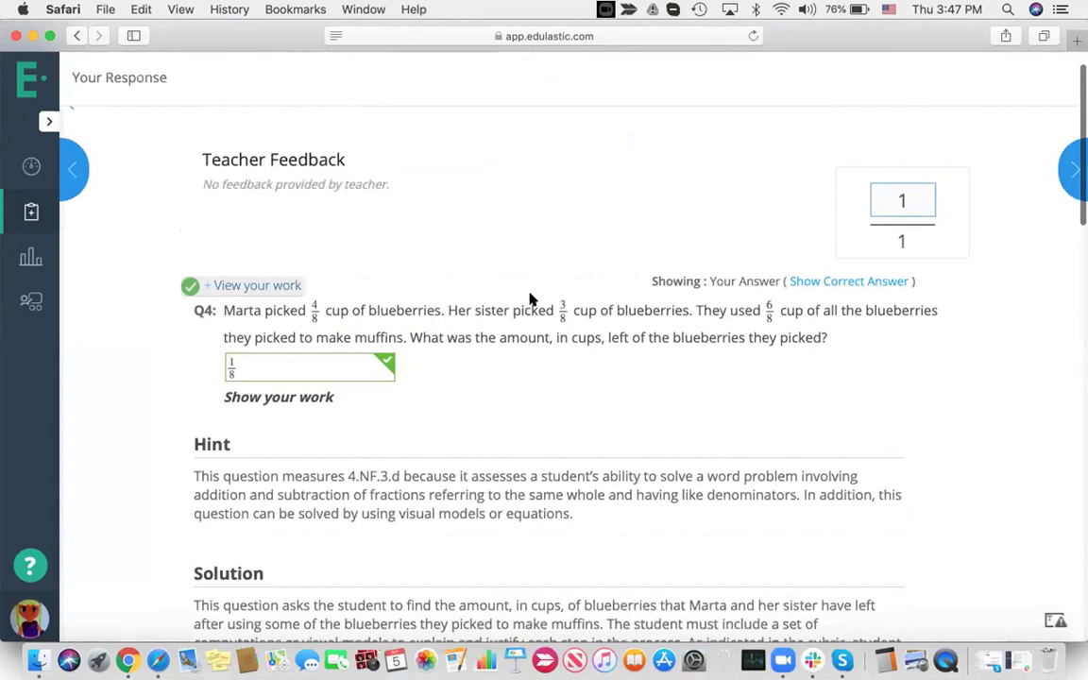
{"action": "scroll", "coordinate": [530, 297], "scroll_direction": "down", "scroll_amount": 5}
{"action": "scroll", "coordinate": [384, 206], "scroll_direction": "down", "scroll_amount": 8}
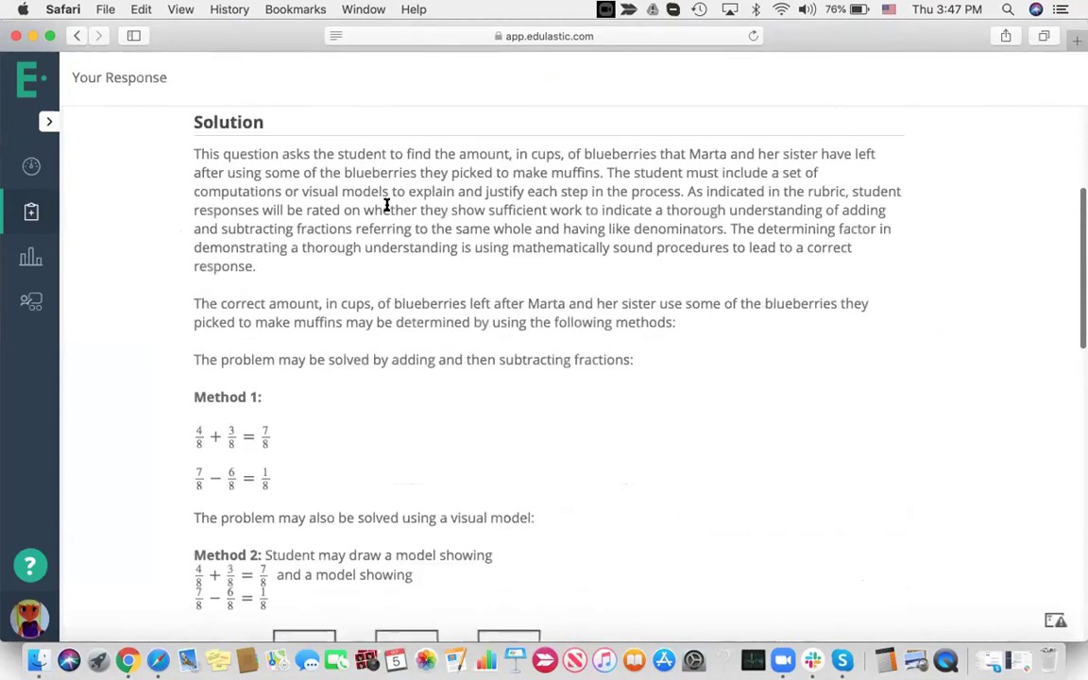
{"action": "scroll", "coordinate": [385, 208], "scroll_direction": "down", "scroll_amount": 8}
{"action": "scroll", "coordinate": [386, 208], "scroll_direction": "up", "scroll_amount": 6}
{"action": "scroll", "coordinate": [386, 208], "scroll_direction": "up", "scroll_amount": 15}
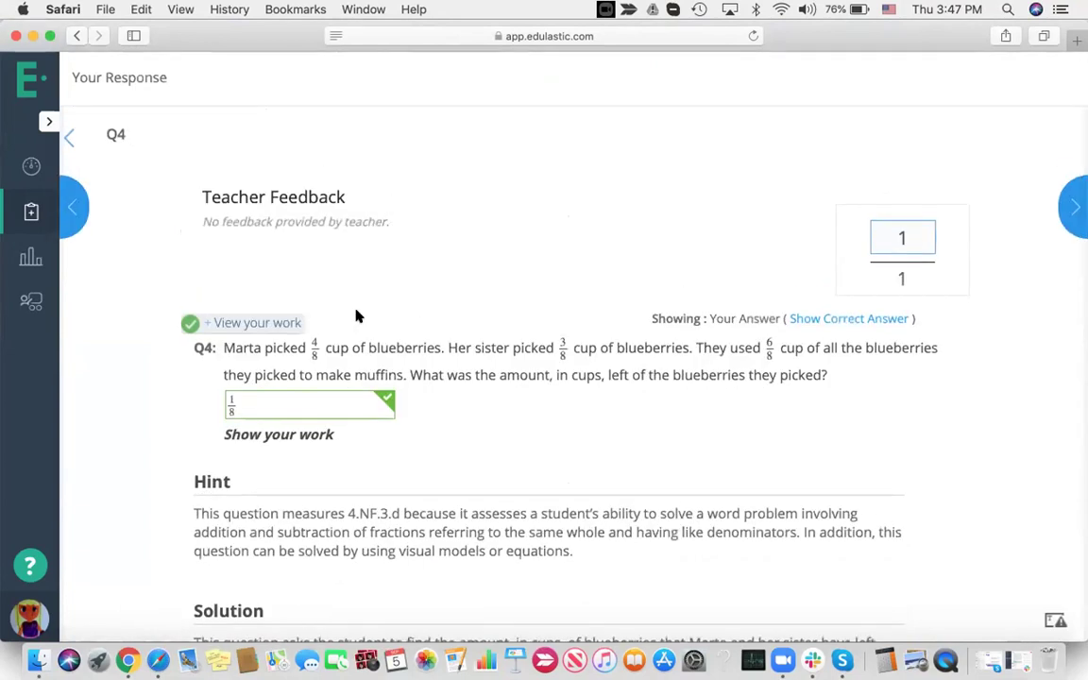
{"action": "scroll", "coordinate": [468, 375], "scroll_direction": "down", "scroll_amount": 5}
{"action": "scroll", "coordinate": [467, 375], "scroll_direction": "down", "scroll_amount": 5}
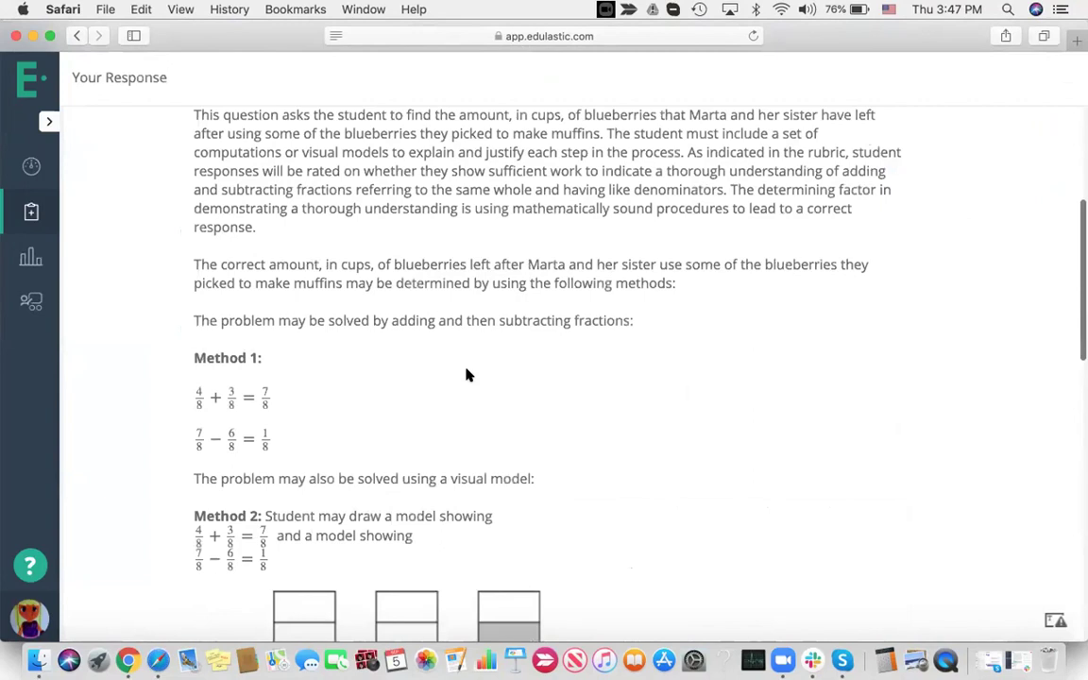
{"action": "left_click", "coordinate": [31, 258]}
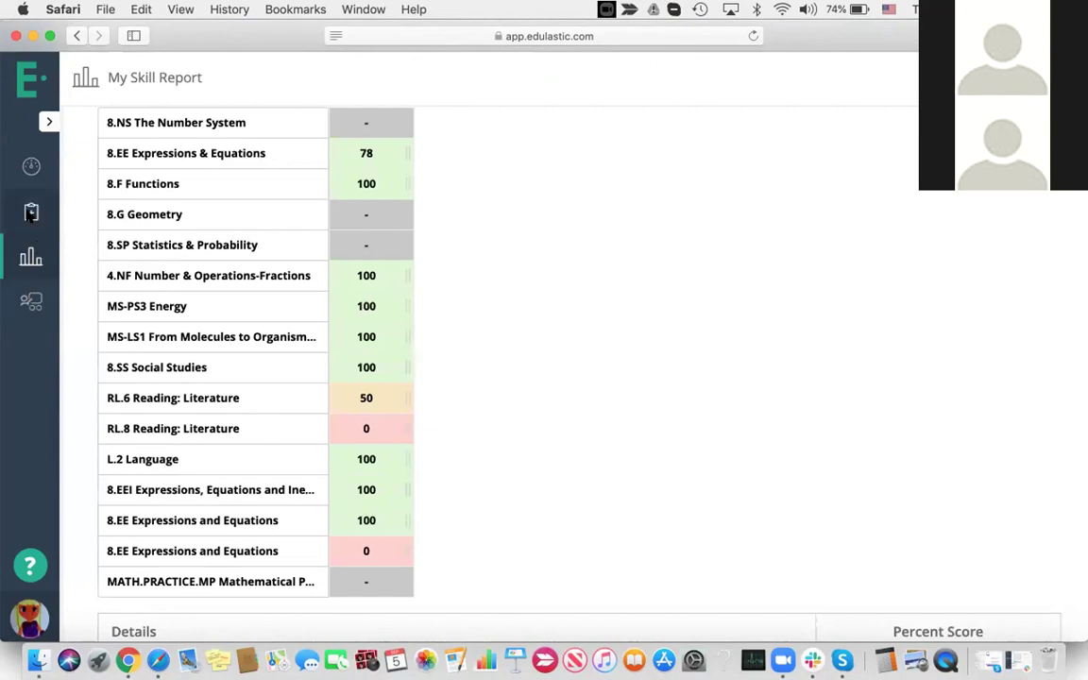
Review the student's 8th Grade Math - Fall Test results, including the response detail for question 10
{"action": "left_click", "coordinate": [31, 213]}
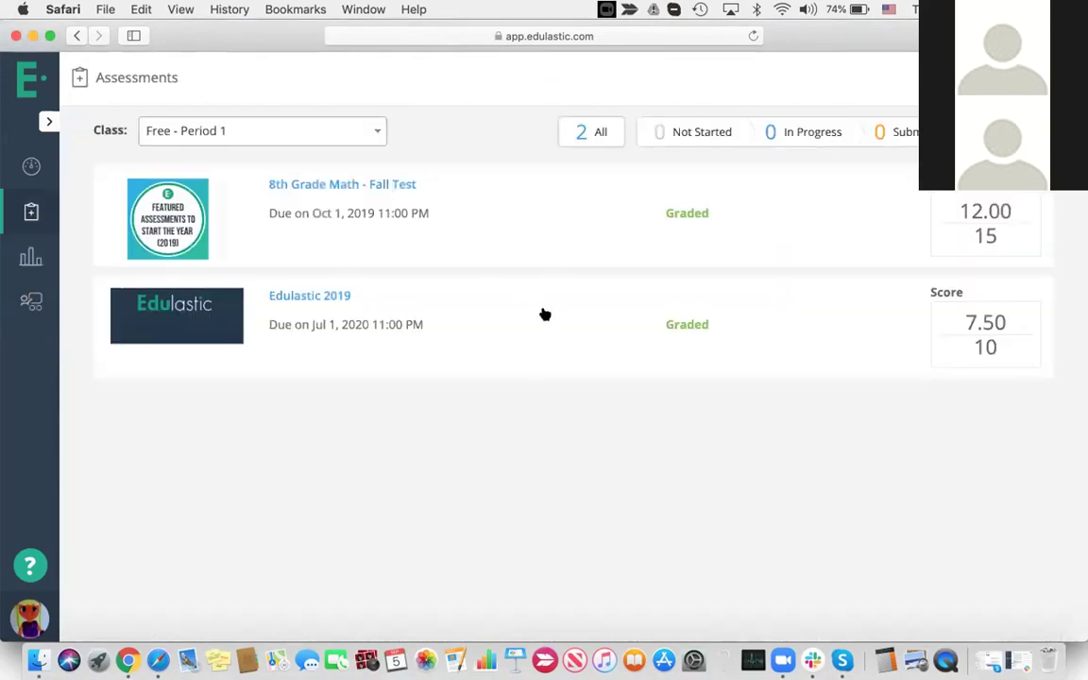
{"action": "left_click", "coordinate": [546, 231]}
{"action": "scroll", "coordinate": [641, 303], "scroll_direction": "down", "scroll_amount": 5}
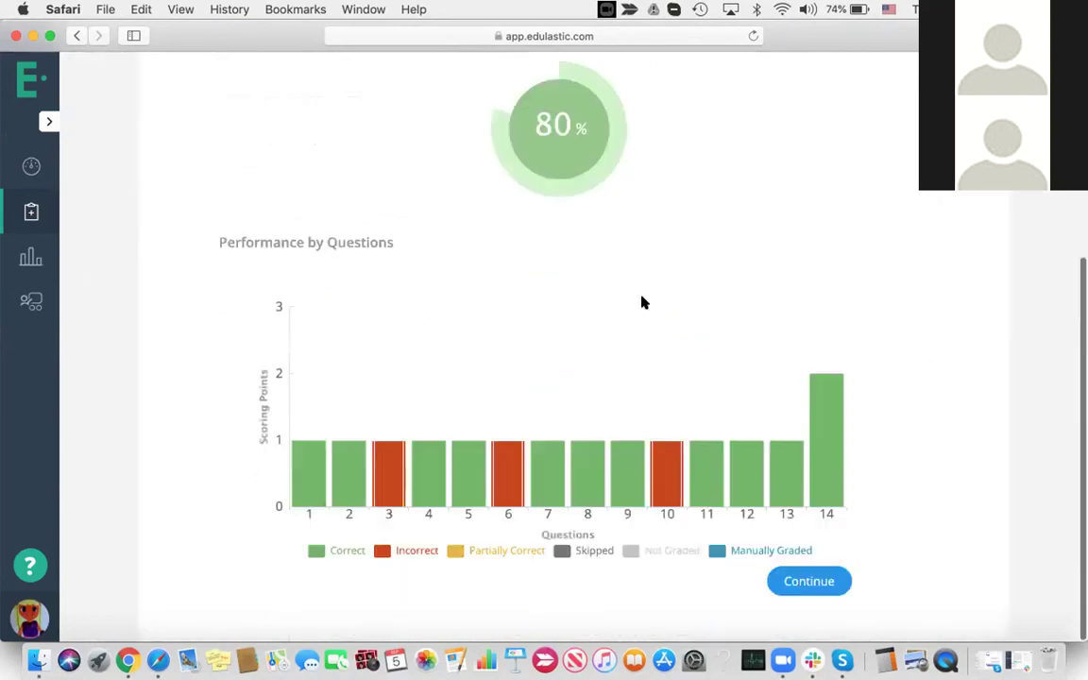
{"action": "left_click", "coordinate": [667, 479]}
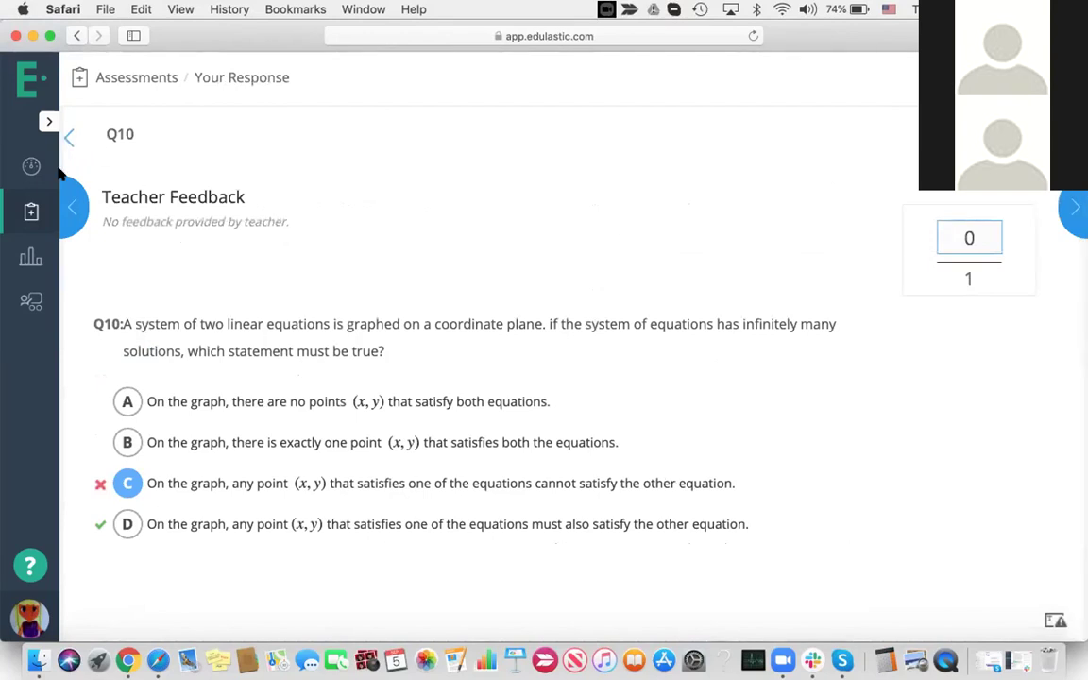
Look over the student's skill report and the MS-LS1 standard's detailed breakdown
{"action": "left_click", "coordinate": [31, 257]}
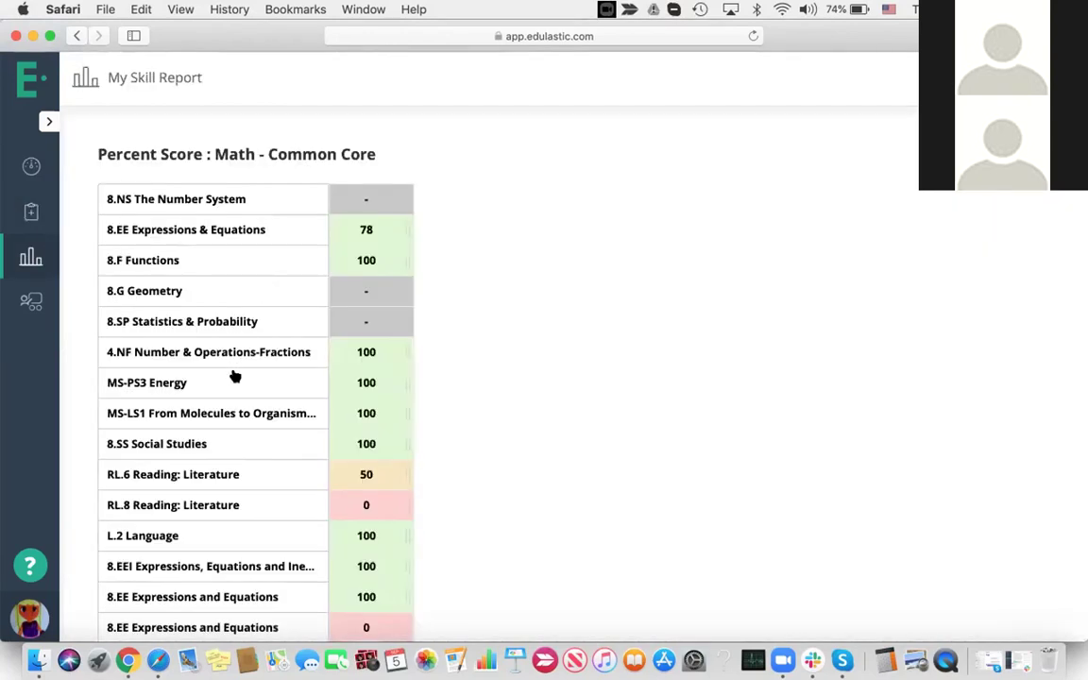
{"action": "left_click", "coordinate": [224, 410]}
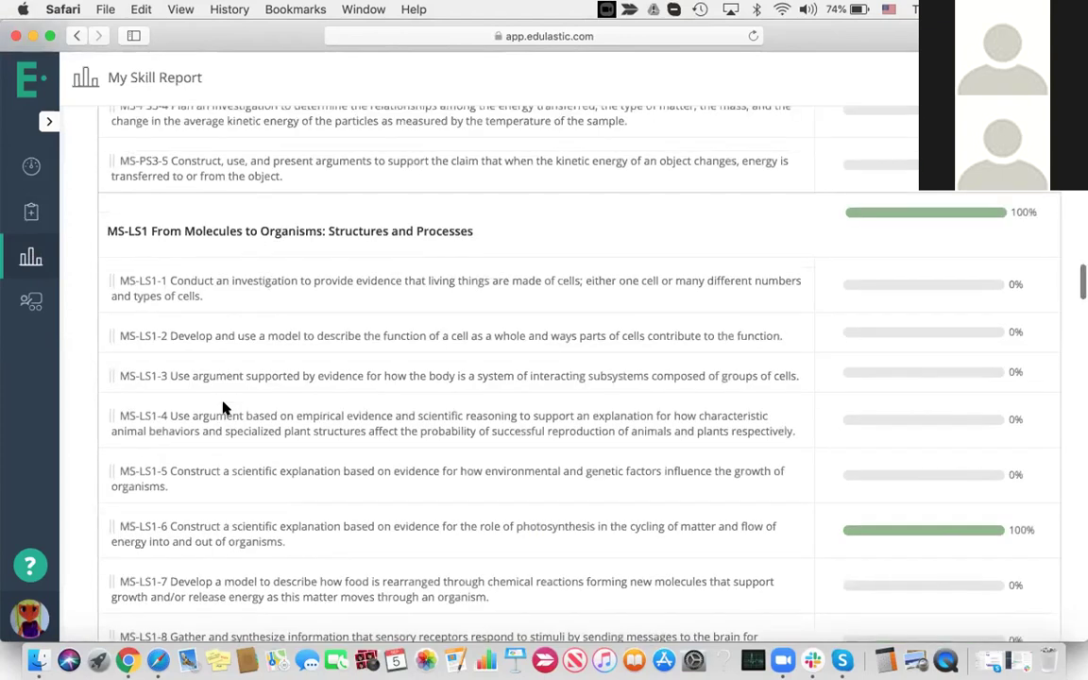
{"action": "scroll", "coordinate": [700, 302], "scroll_direction": "down", "scroll_amount": 5}
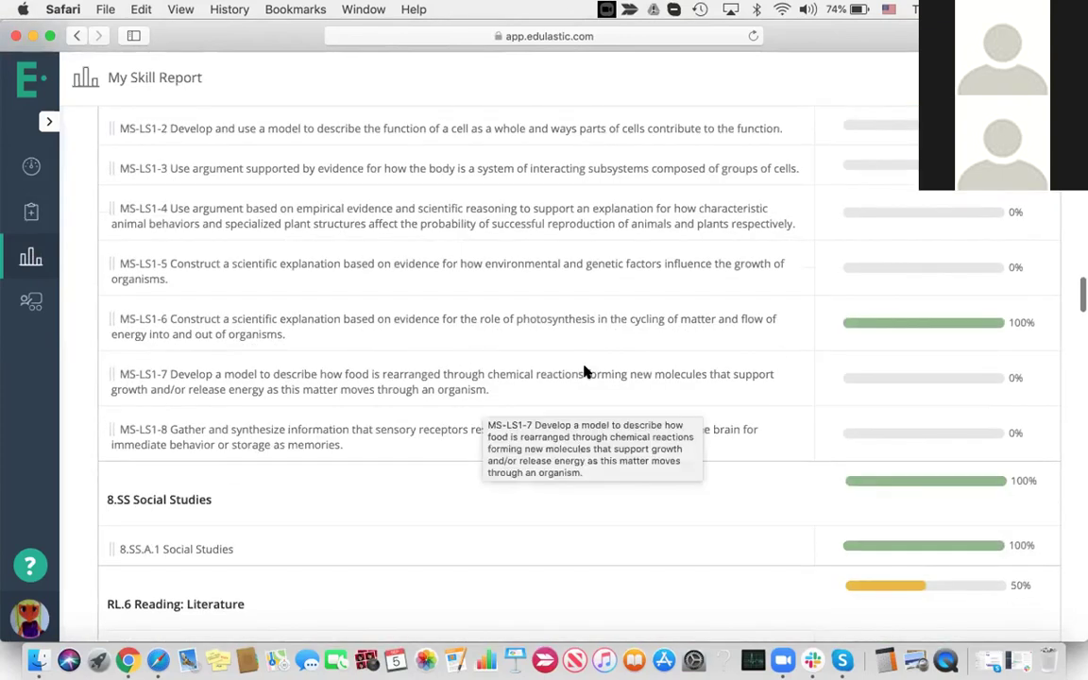
{"action": "scroll", "coordinate": [584, 374], "scroll_direction": "down", "scroll_amount": 3}
Return to the student dashboard, then bring the teacher's live gradebook back into view in Chrome
{"action": "left_click", "coordinate": [31, 166]}
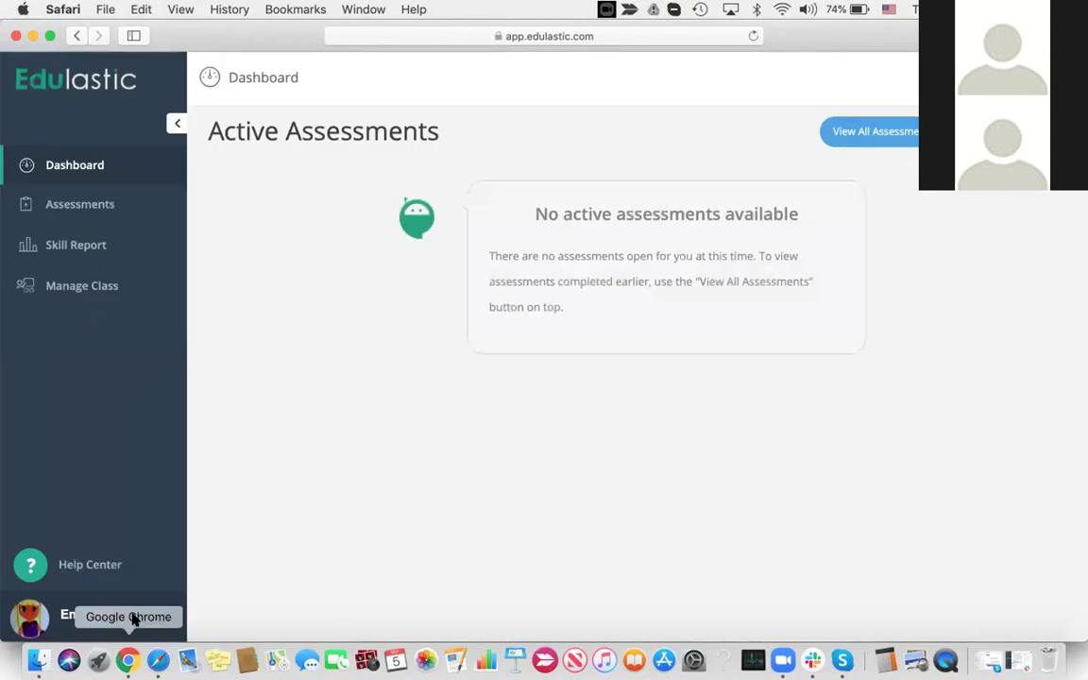
{"action": "left_click", "coordinate": [130, 660]}
{"action": "scroll", "coordinate": [677, 345], "scroll_direction": "down", "scroll_amount": 3}
{"action": "scroll", "coordinate": [677, 345], "scroll_direction": "down", "scroll_amount": 3}
{"action": "scroll", "coordinate": [677, 343], "scroll_direction": "up", "scroll_amount": 6}
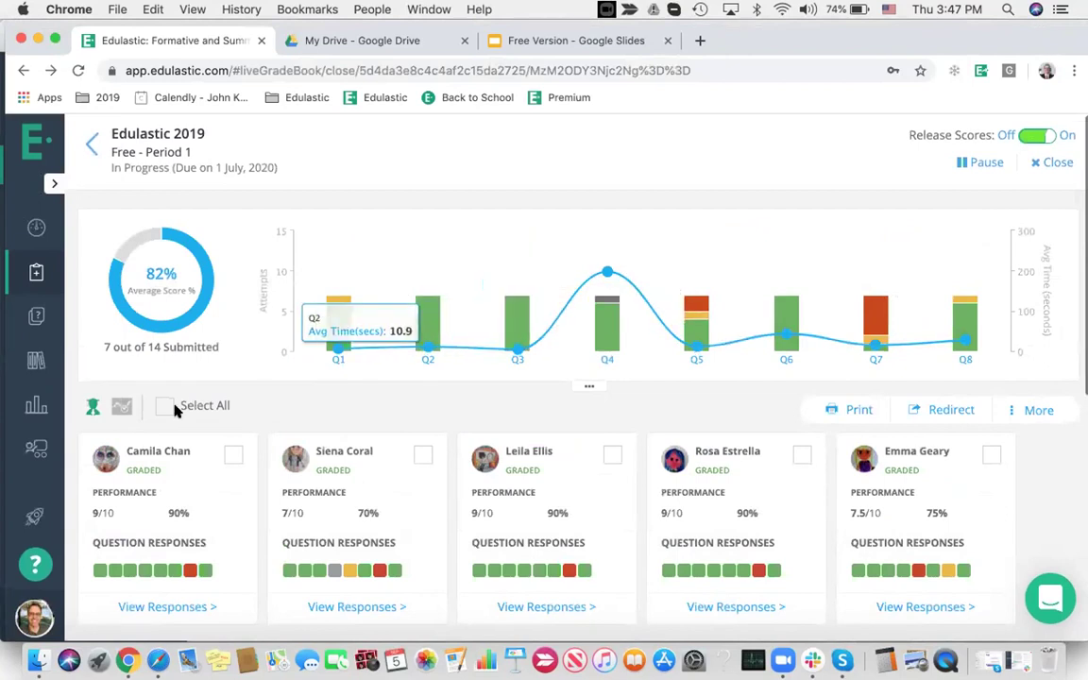
View the Standards Gradebook as mastery score, mastery level, raw score, then percentage score again
{"action": "left_click", "coordinate": [32, 404]}
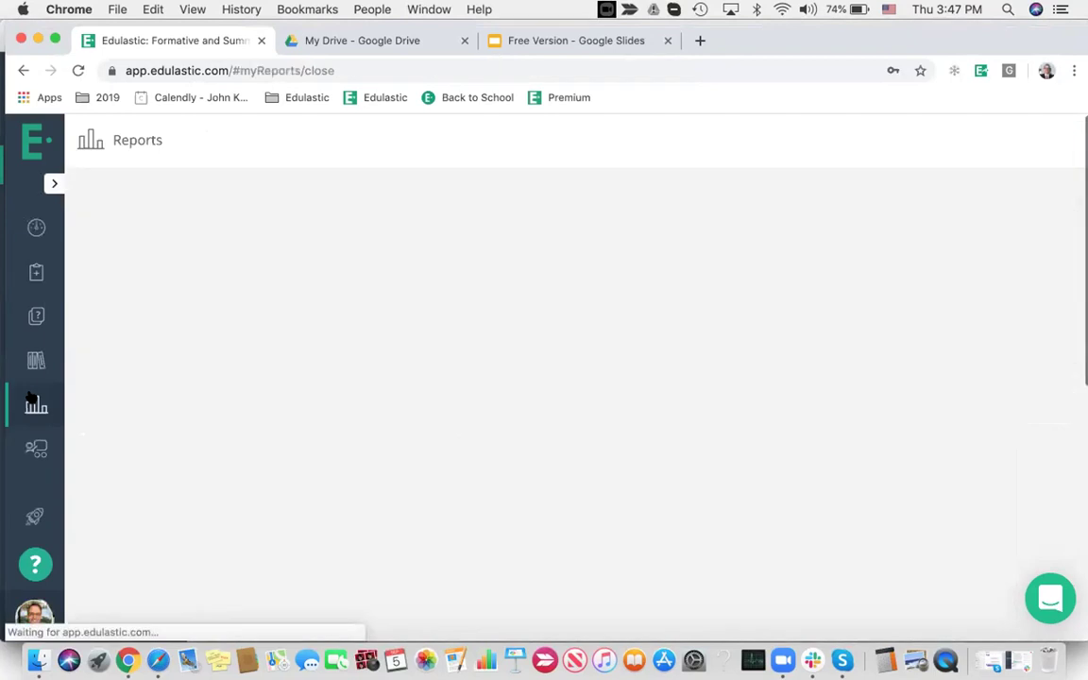
{"action": "left_click", "coordinate": [1002, 248]}
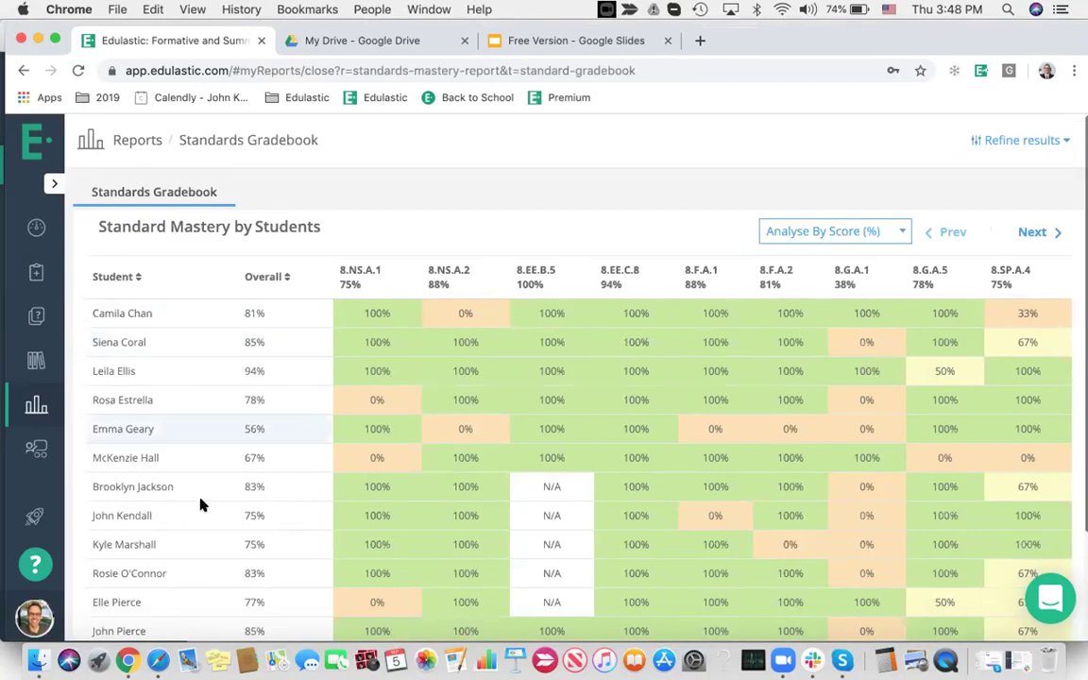
{"action": "left_click", "coordinate": [813, 236]}
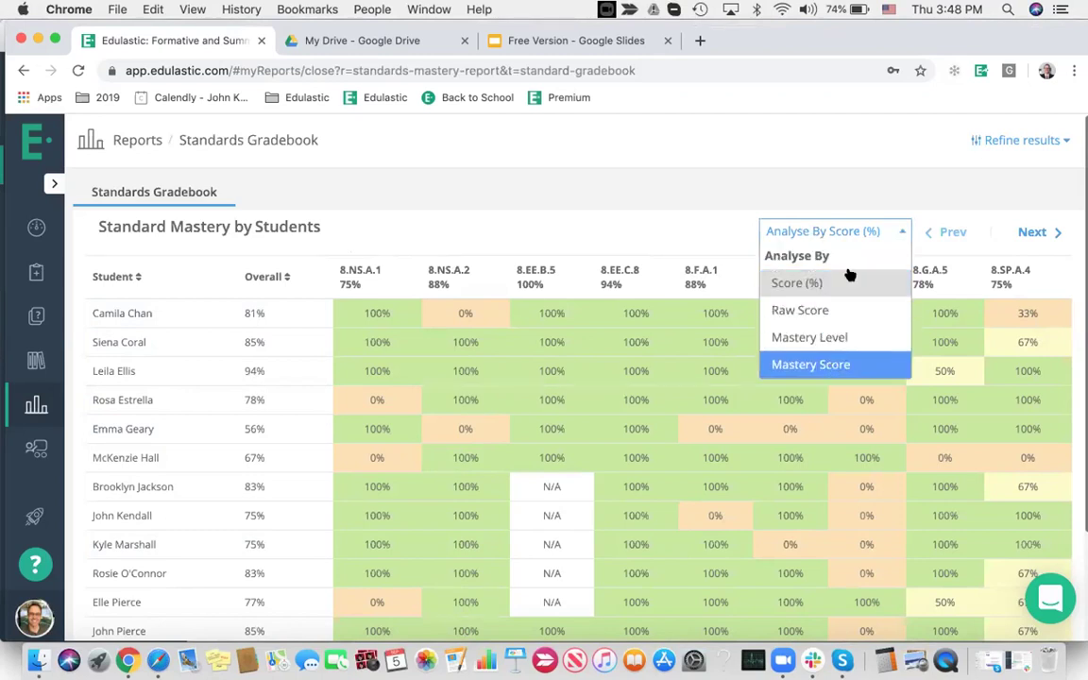
{"action": "left_click", "coordinate": [812, 364]}
{"action": "left_click", "coordinate": [797, 233]}
{"action": "left_click", "coordinate": [810, 338]}
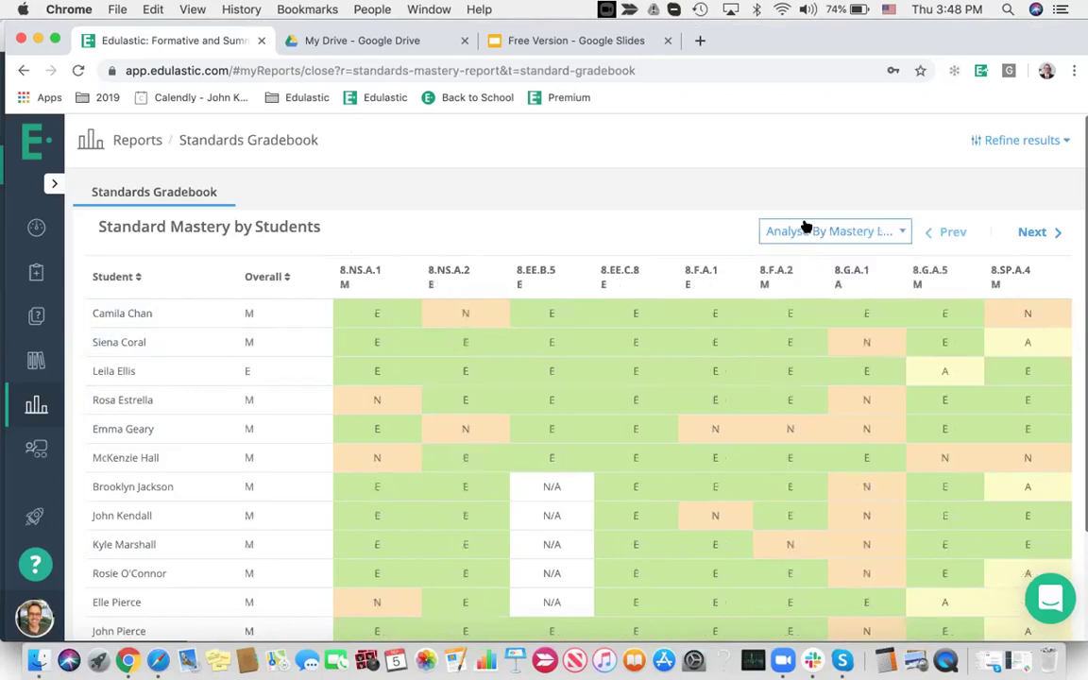
{"action": "left_click", "coordinate": [804, 227]}
{"action": "left_click", "coordinate": [800, 310]}
{"action": "left_click", "coordinate": [803, 232]}
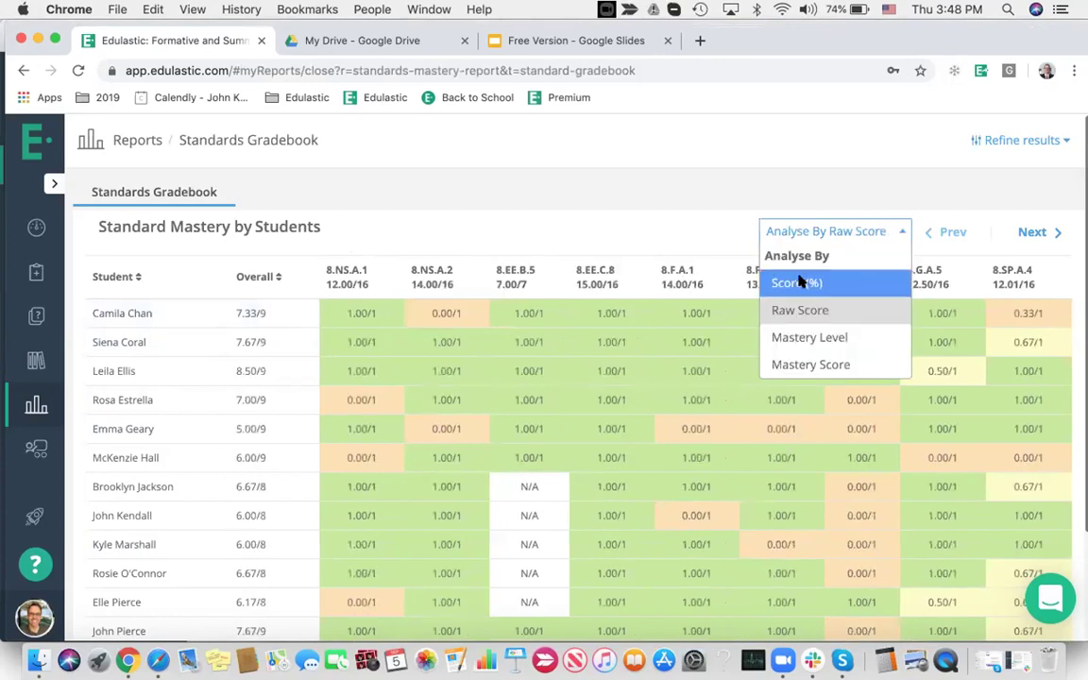
{"action": "left_click", "coordinate": [786, 282]}
Check one student's 8.NS.A.2 result details, then go back to the teacher Dashboard
{"action": "mouse_move", "coordinate": [463, 312]}
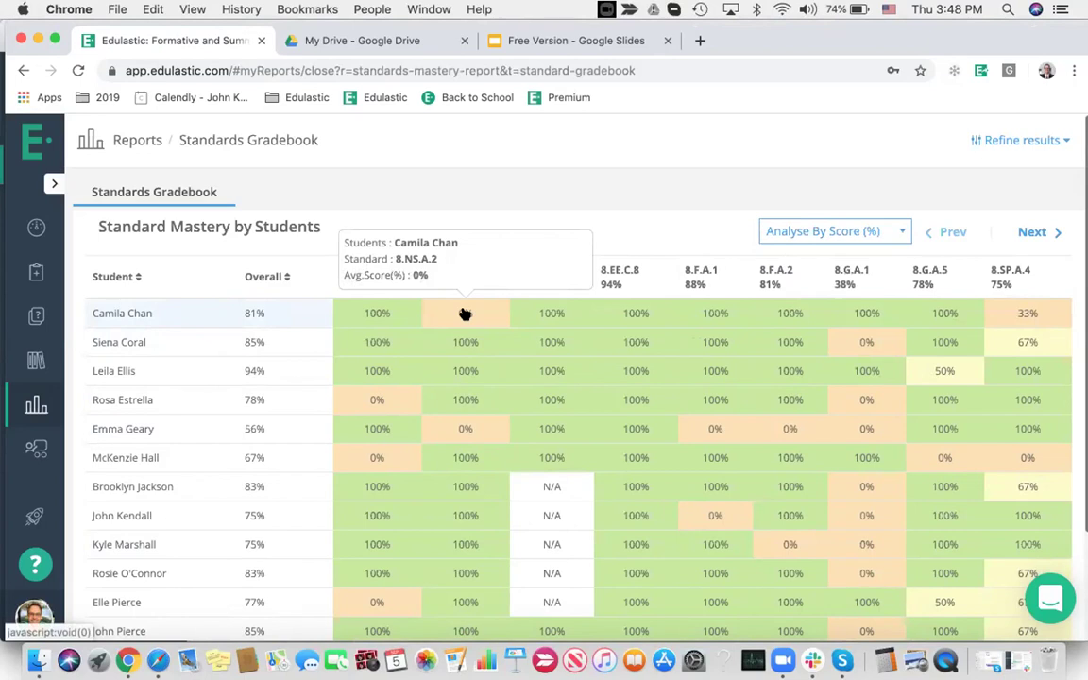
{"action": "left_click", "coordinate": [465, 314]}
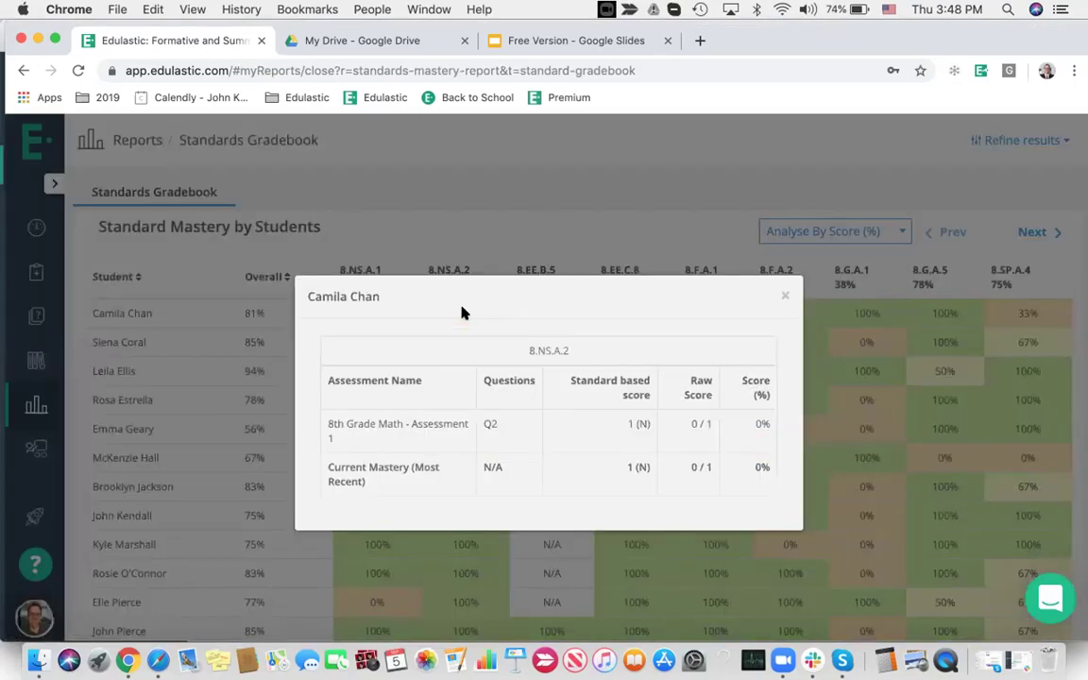
{"action": "left_click", "coordinate": [786, 295]}
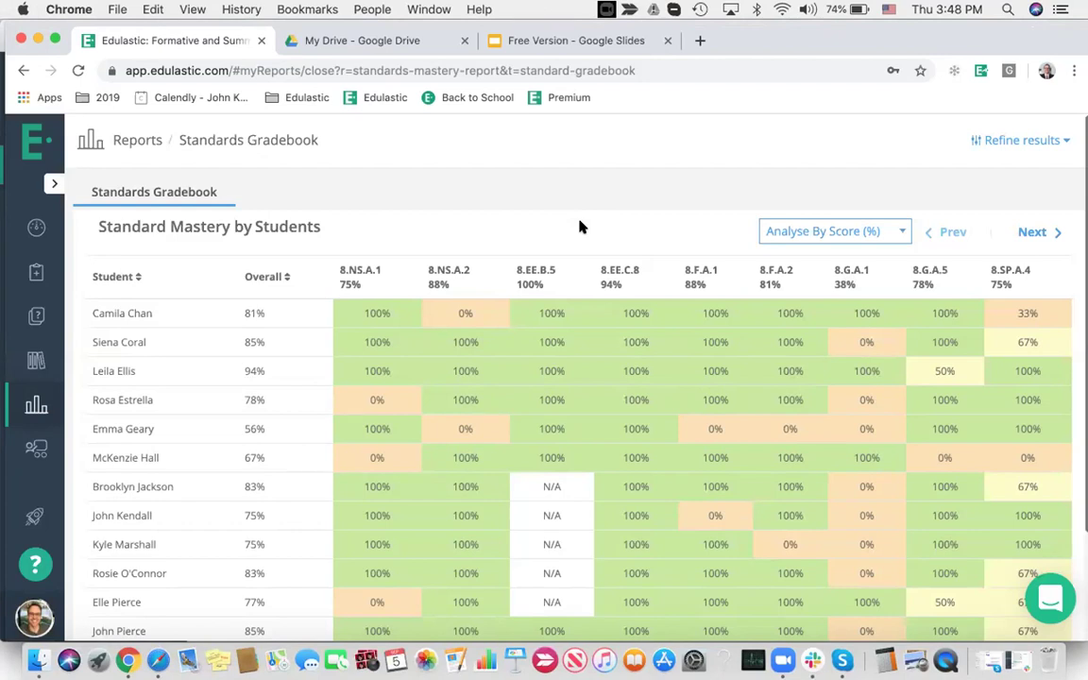
{"action": "left_click", "coordinate": [36, 228]}
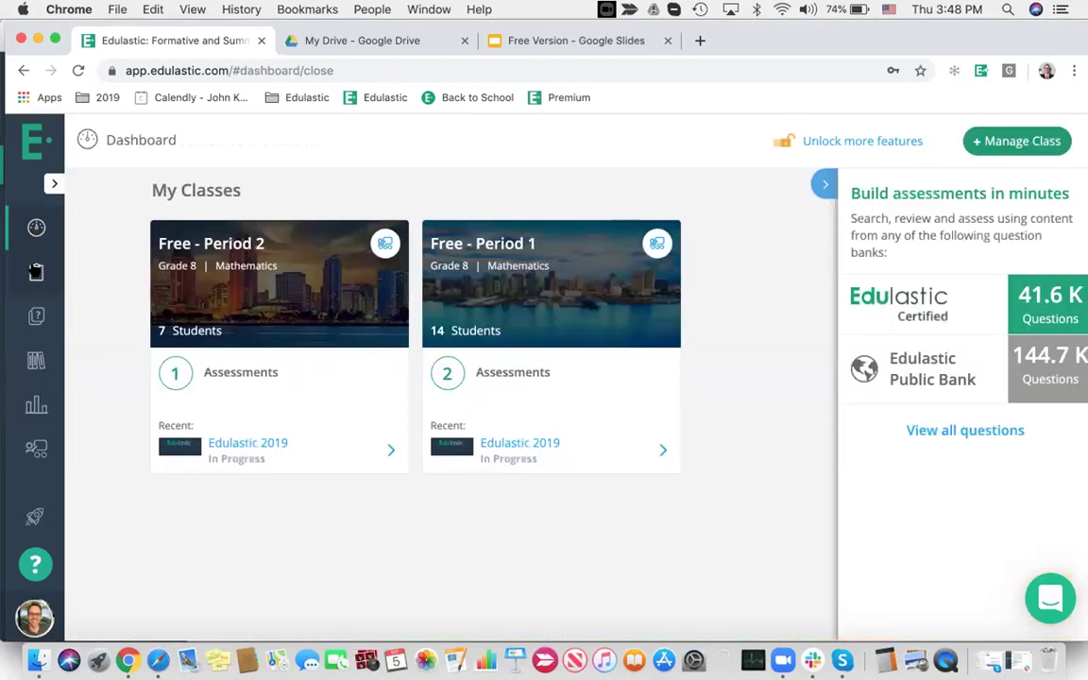
From the Assessments list, log out of the teacher account and load the Edulastic public homepage
{"action": "left_click", "coordinate": [36, 272]}
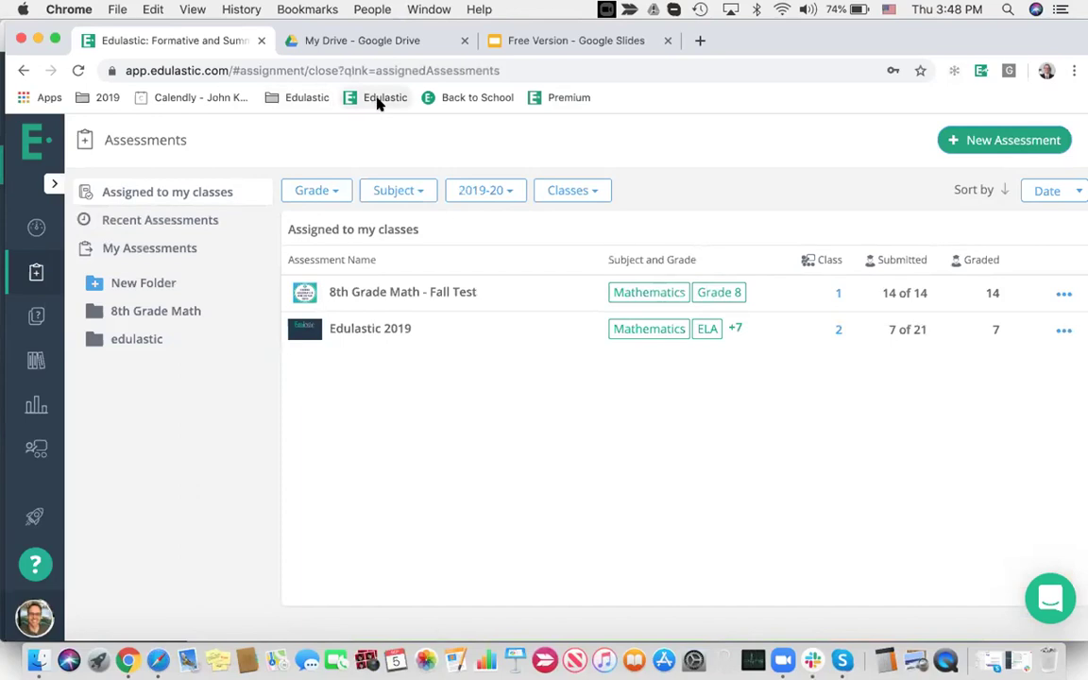
{"action": "left_click", "coordinate": [34, 616]}
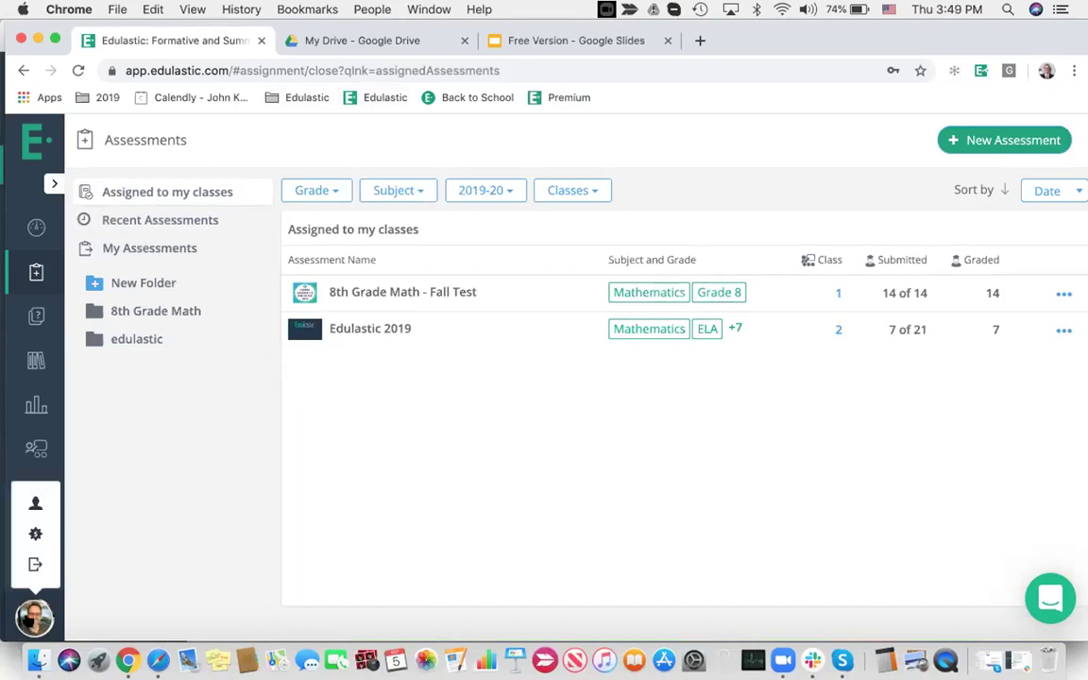
{"action": "left_click", "coordinate": [36, 567]}
{"action": "left_click", "coordinate": [382, 97]}
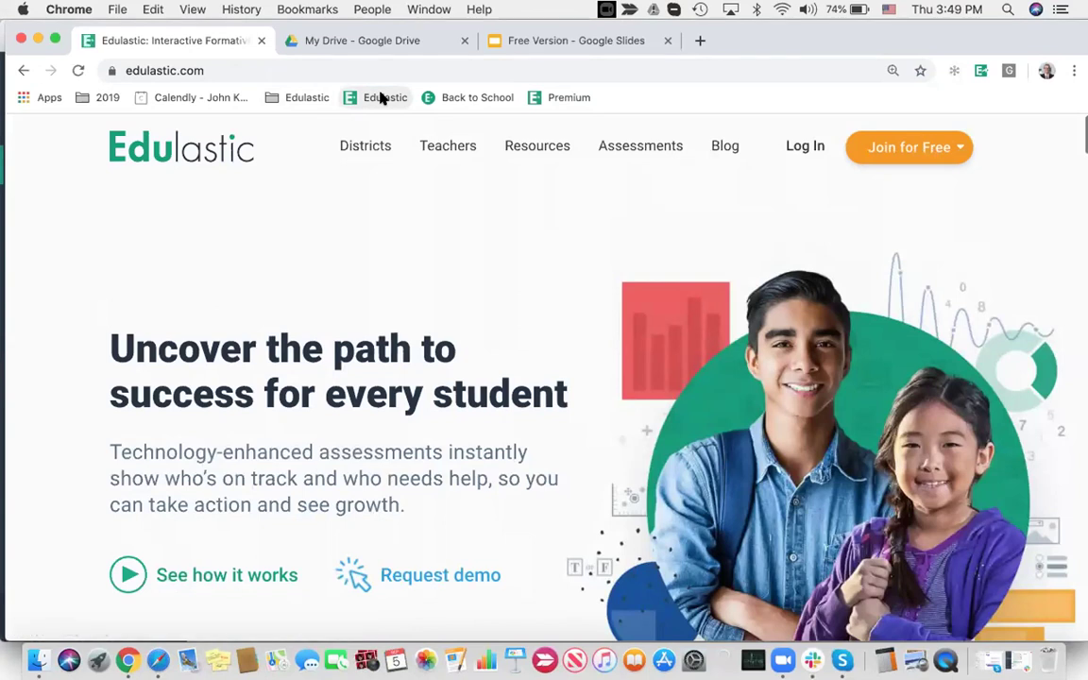
Browse the Teacher Training Hub Resources page's help videos and training courses
{"action": "left_click", "coordinate": [521, 149]}
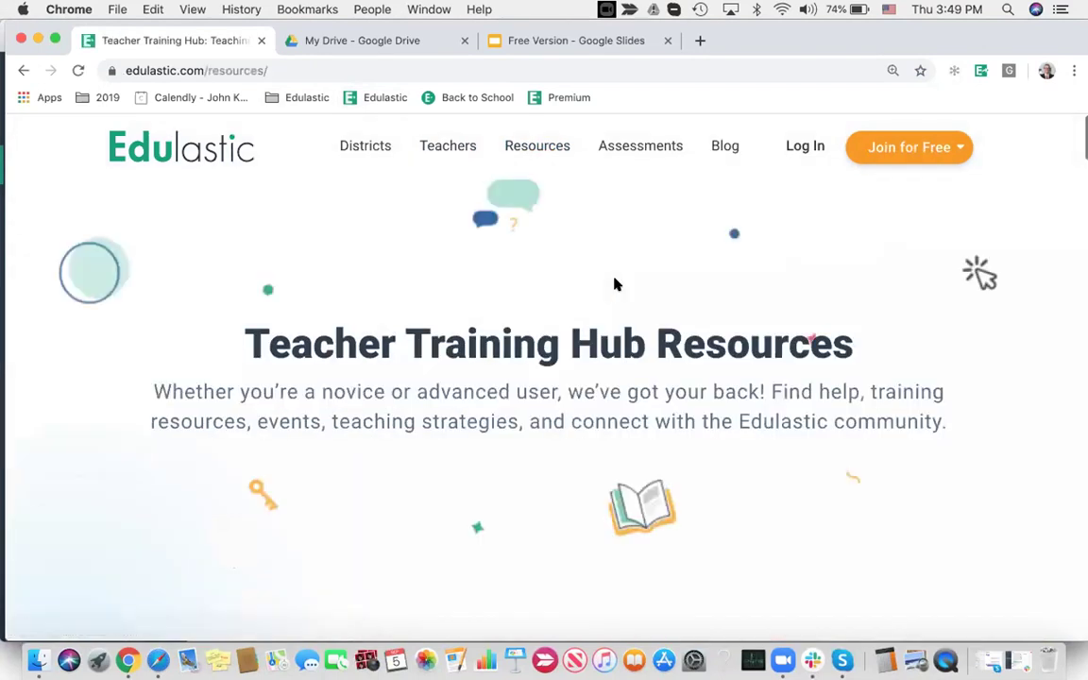
{"action": "scroll", "coordinate": [615, 283], "scroll_direction": "down", "scroll_amount": 5}
{"action": "scroll", "coordinate": [615, 284], "scroll_direction": "down", "scroll_amount": 4}
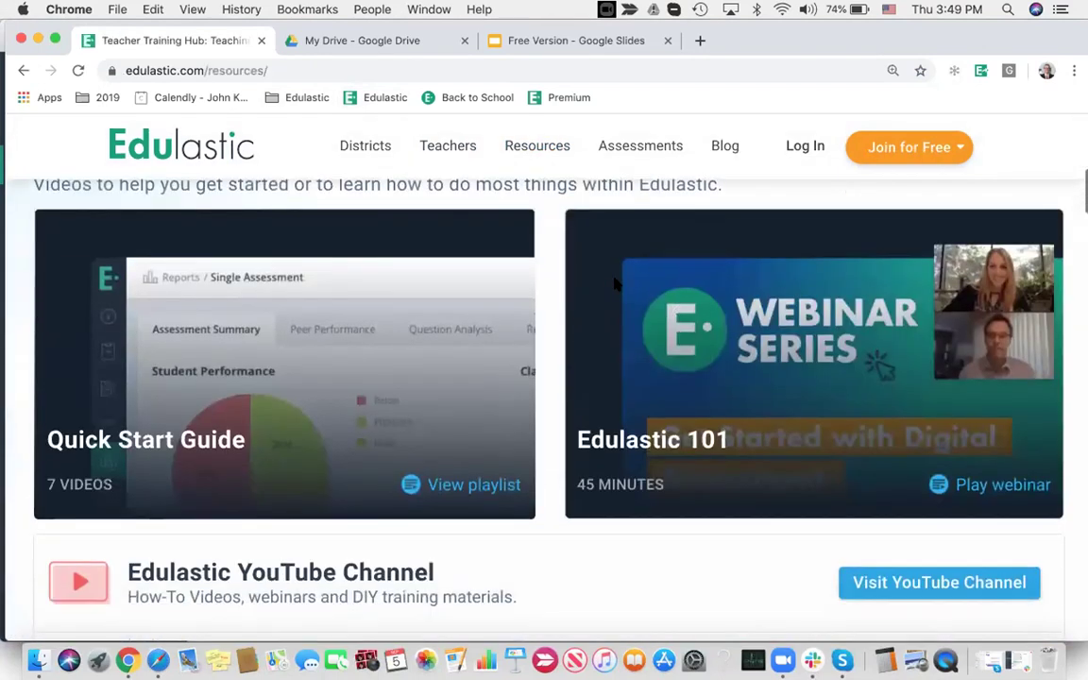
{"action": "scroll", "coordinate": [615, 283], "scroll_direction": "up", "scroll_amount": 1}
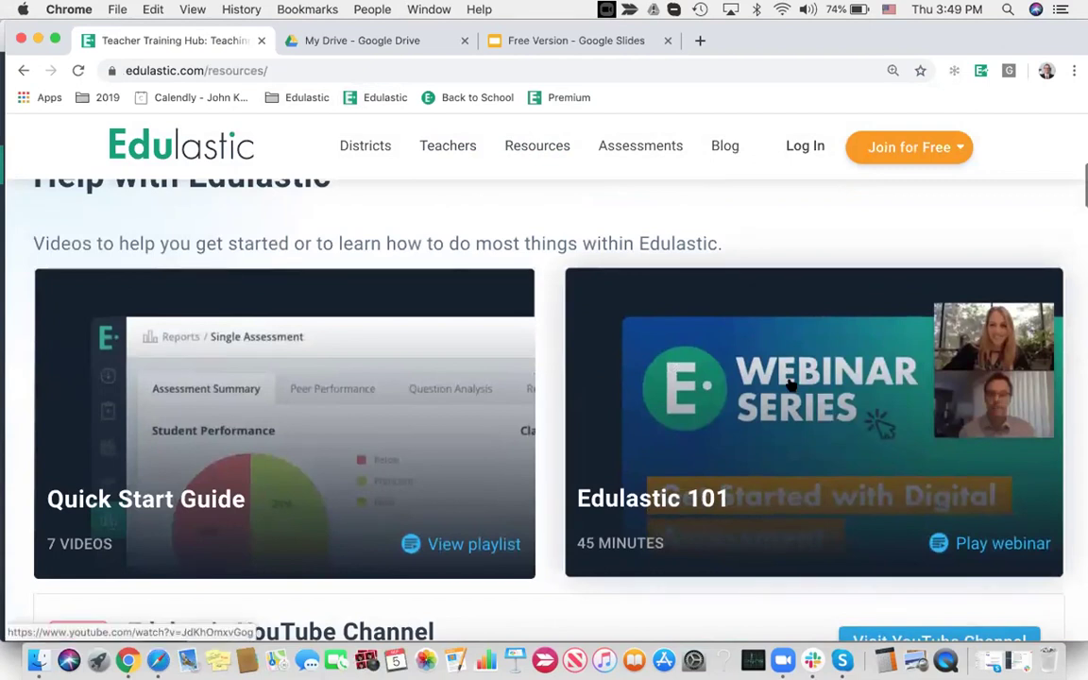
{"action": "scroll", "coordinate": [792, 386], "scroll_direction": "down", "scroll_amount": 3}
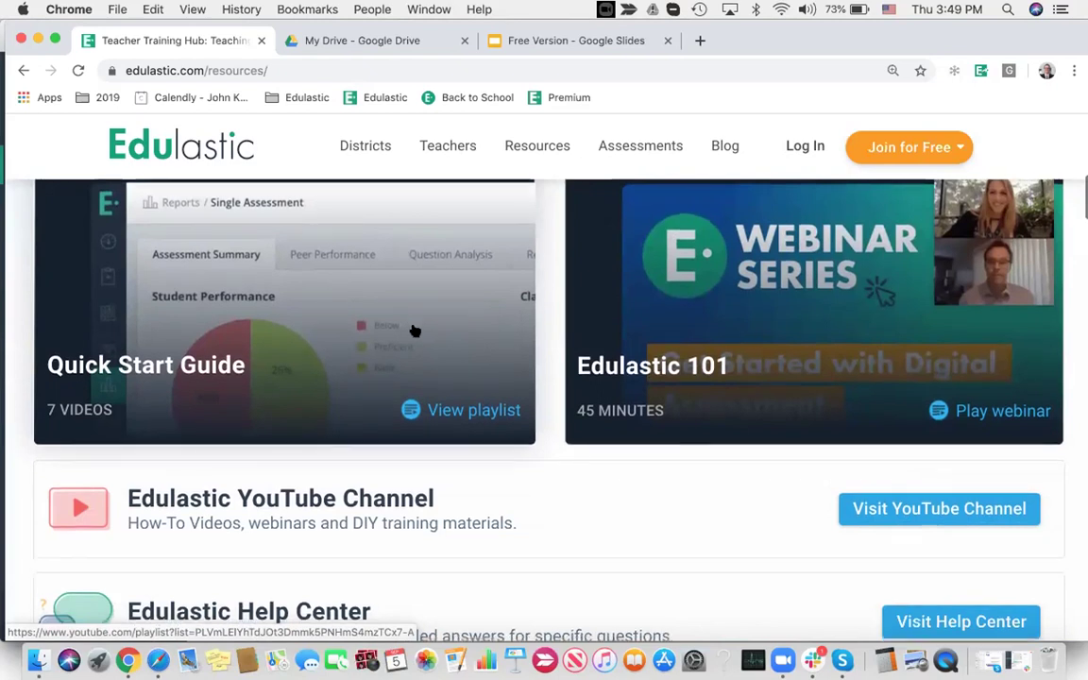
{"action": "scroll", "coordinate": [661, 321], "scroll_direction": "down", "scroll_amount": 4}
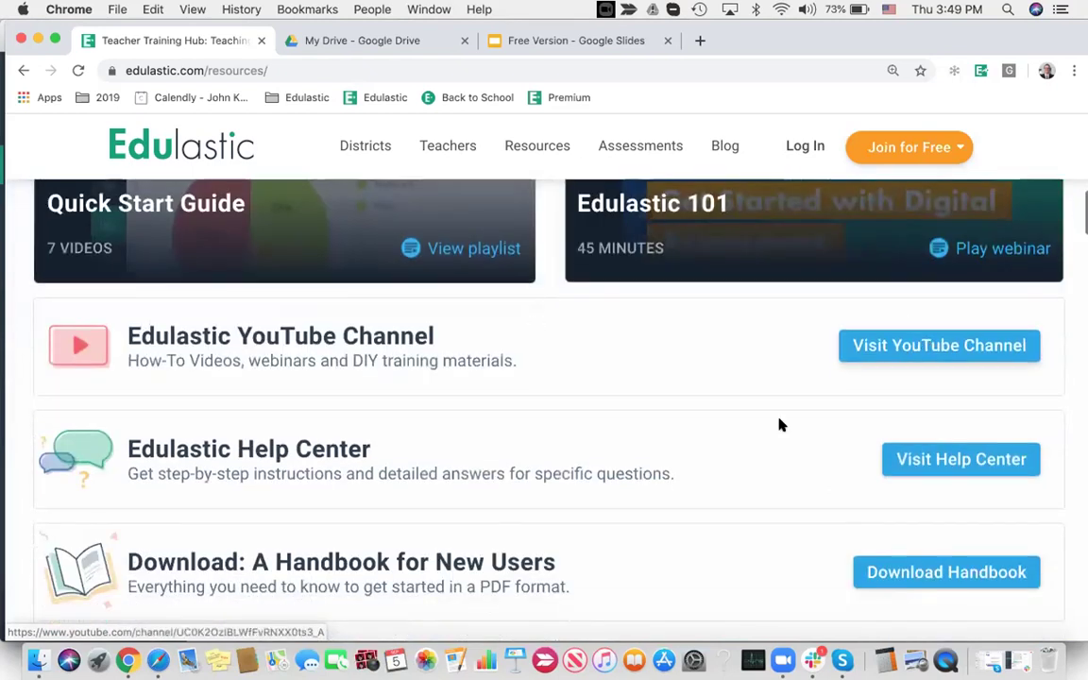
{"action": "scroll", "coordinate": [780, 425], "scroll_direction": "down", "scroll_amount": 4}
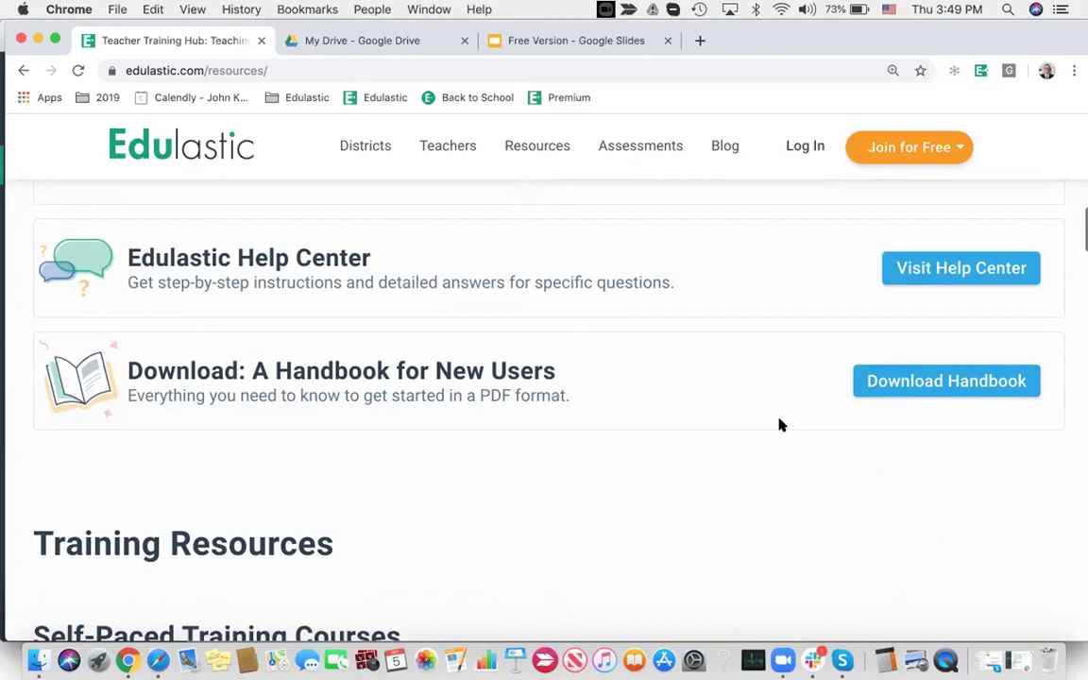
{"action": "scroll", "coordinate": [780, 425], "scroll_direction": "down", "scroll_amount": 12}
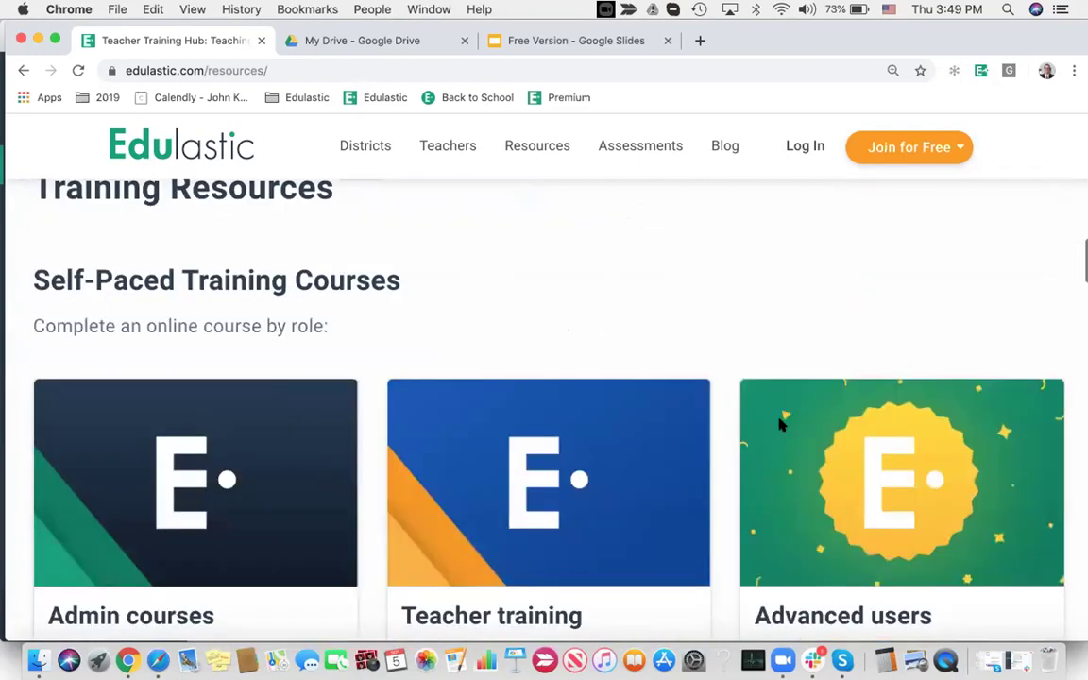
{"action": "scroll", "coordinate": [779, 425], "scroll_direction": "down", "scroll_amount": 4}
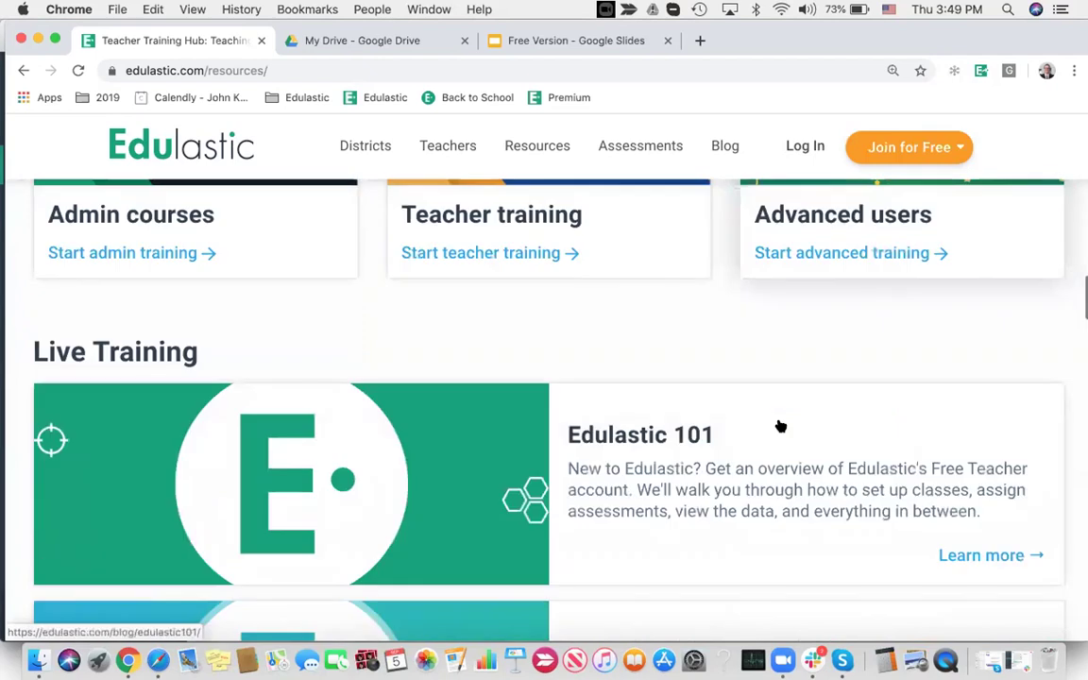
{"action": "scroll", "coordinate": [779, 426], "scroll_direction": "down", "scroll_amount": 7}
{"action": "scroll", "coordinate": [781, 427], "scroll_direction": "up", "scroll_amount": 18}
{"action": "scroll", "coordinate": [780, 425], "scroll_direction": "up", "scroll_amount": 10}
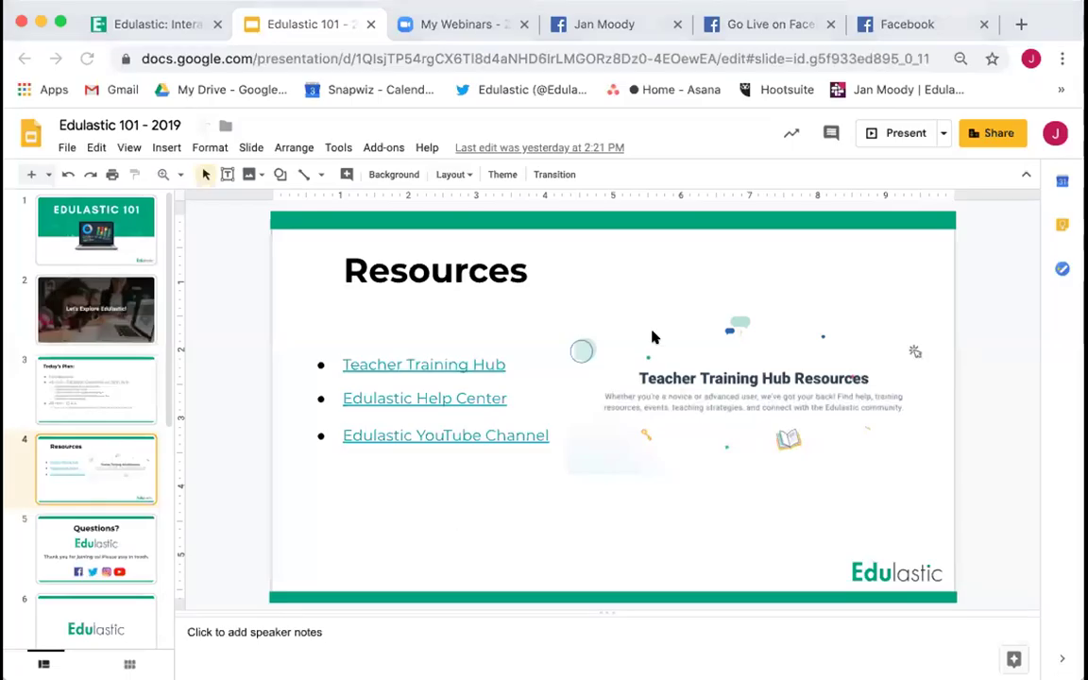
Present the Edulastic 101 - 2019 deck full screen from slide 4, Resources
{"action": "left_click", "coordinate": [898, 134]}
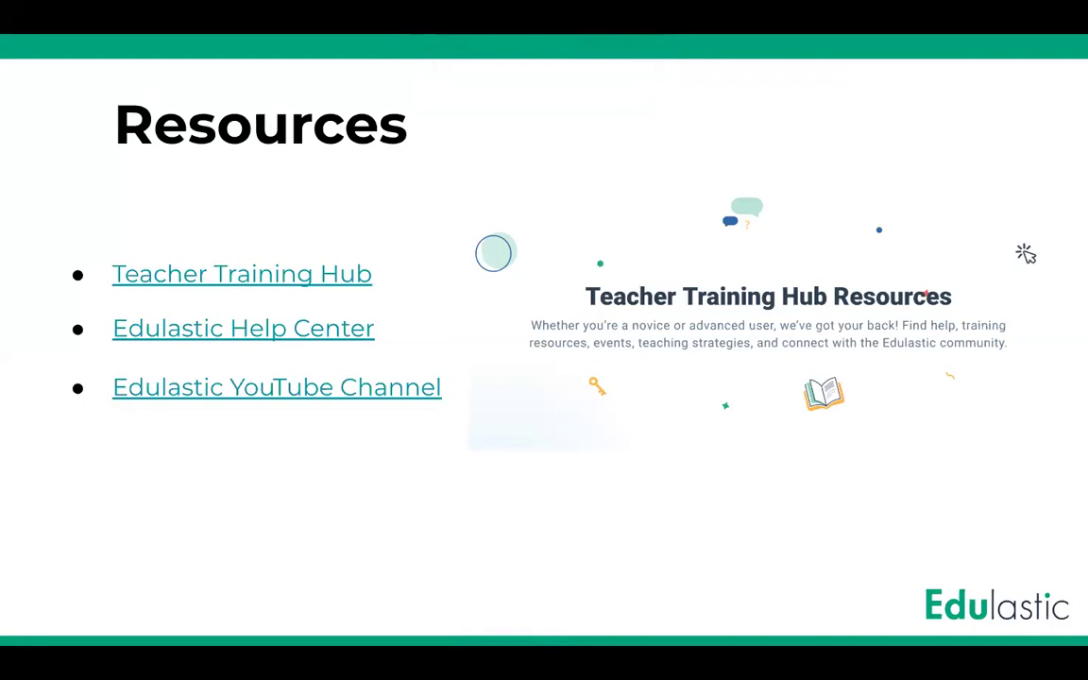
{"action": "mouse_move", "coordinate": [3, 529]}
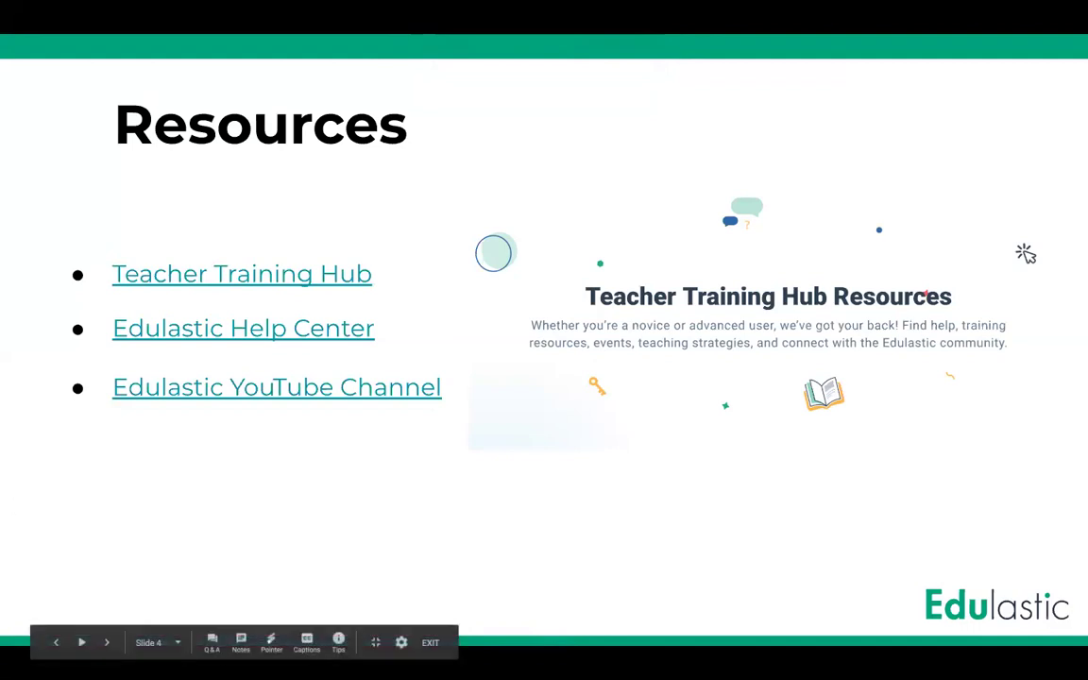